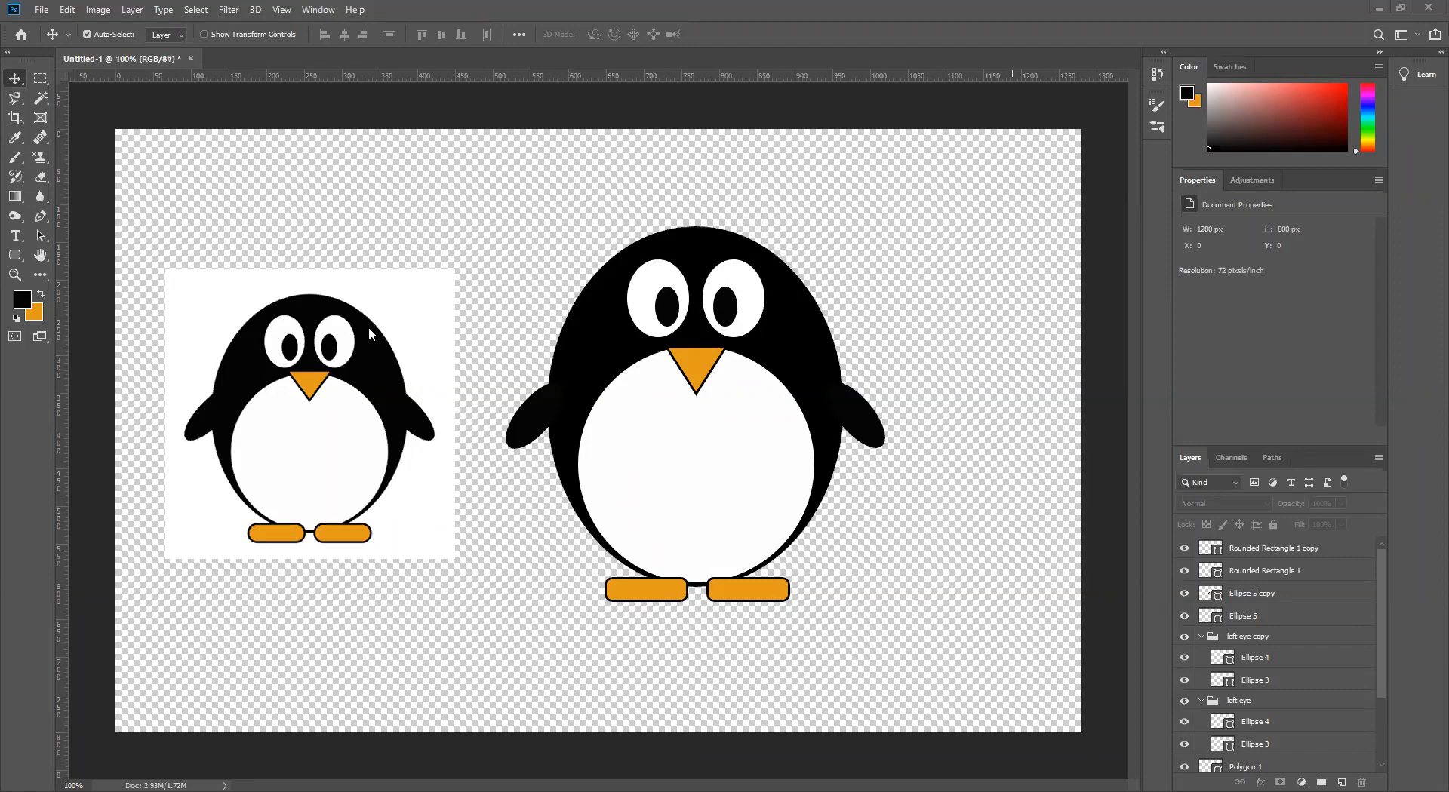
# Move the penguin reference image to the canvas's lower-right corner and draw an ellipse about 90 × 166 px in the empty area left of the penguin
pyautogui.moveTo(361, 366); pyautogui.dragTo(1067, 569)
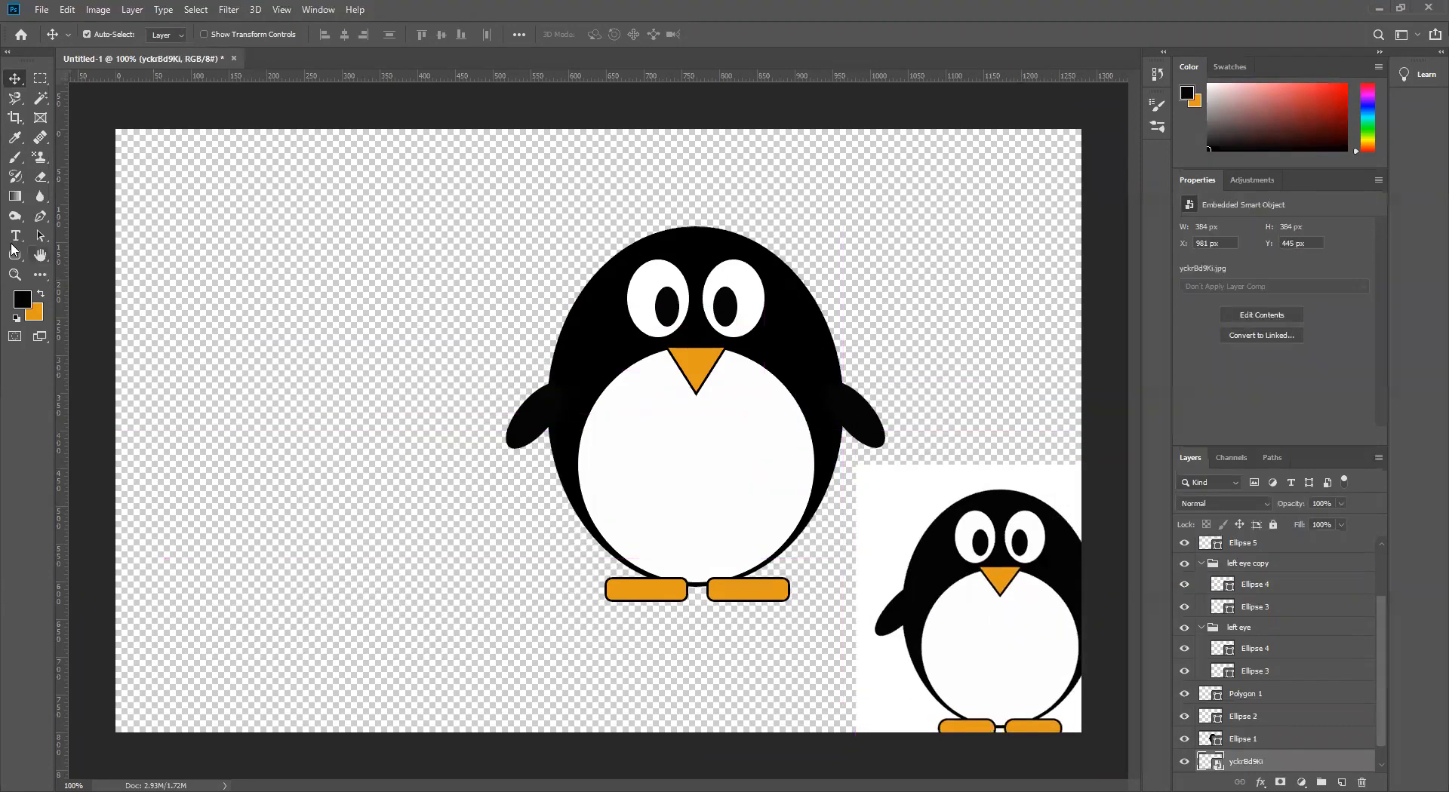
pyautogui.moveTo(15, 259); pyautogui.dragTo(57, 289)
pyautogui.moveTo(241, 245); pyautogui.dragTo(310, 371)
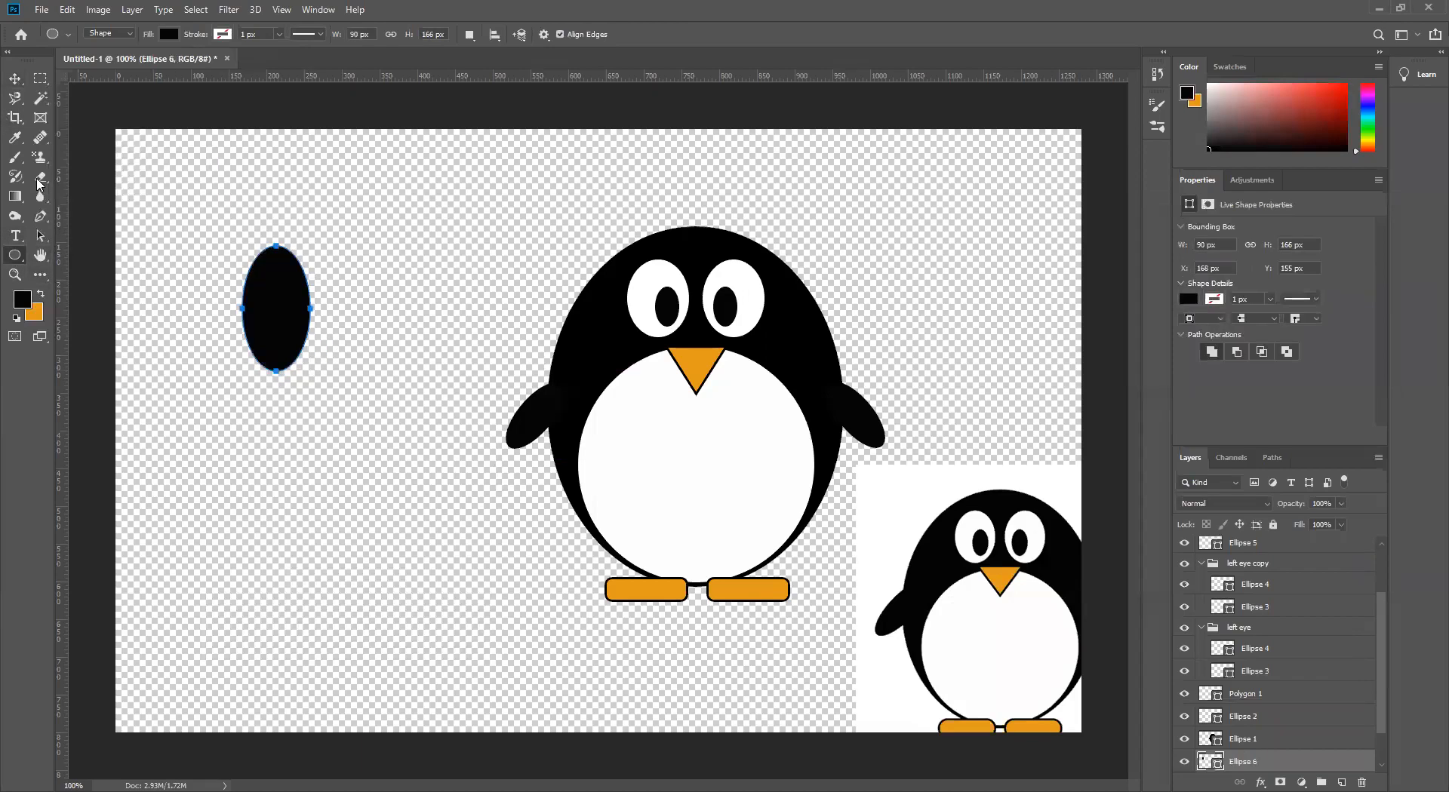
# Set the foreground colour to white and fill the newly drawn ellipse with it as the white of an eye
pyautogui.click(23, 300)
pyautogui.click(734, 242)
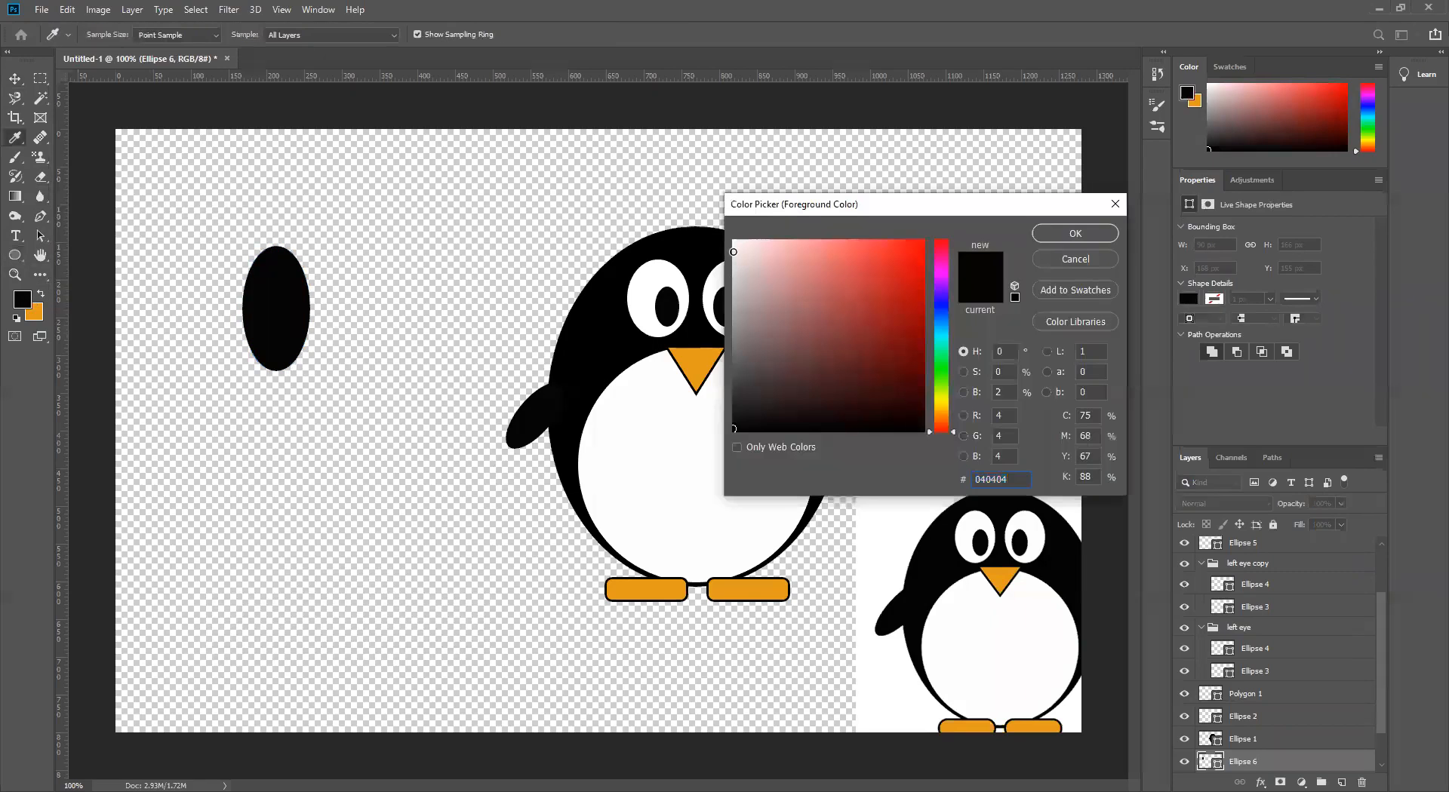
pyautogui.click(1066, 233)
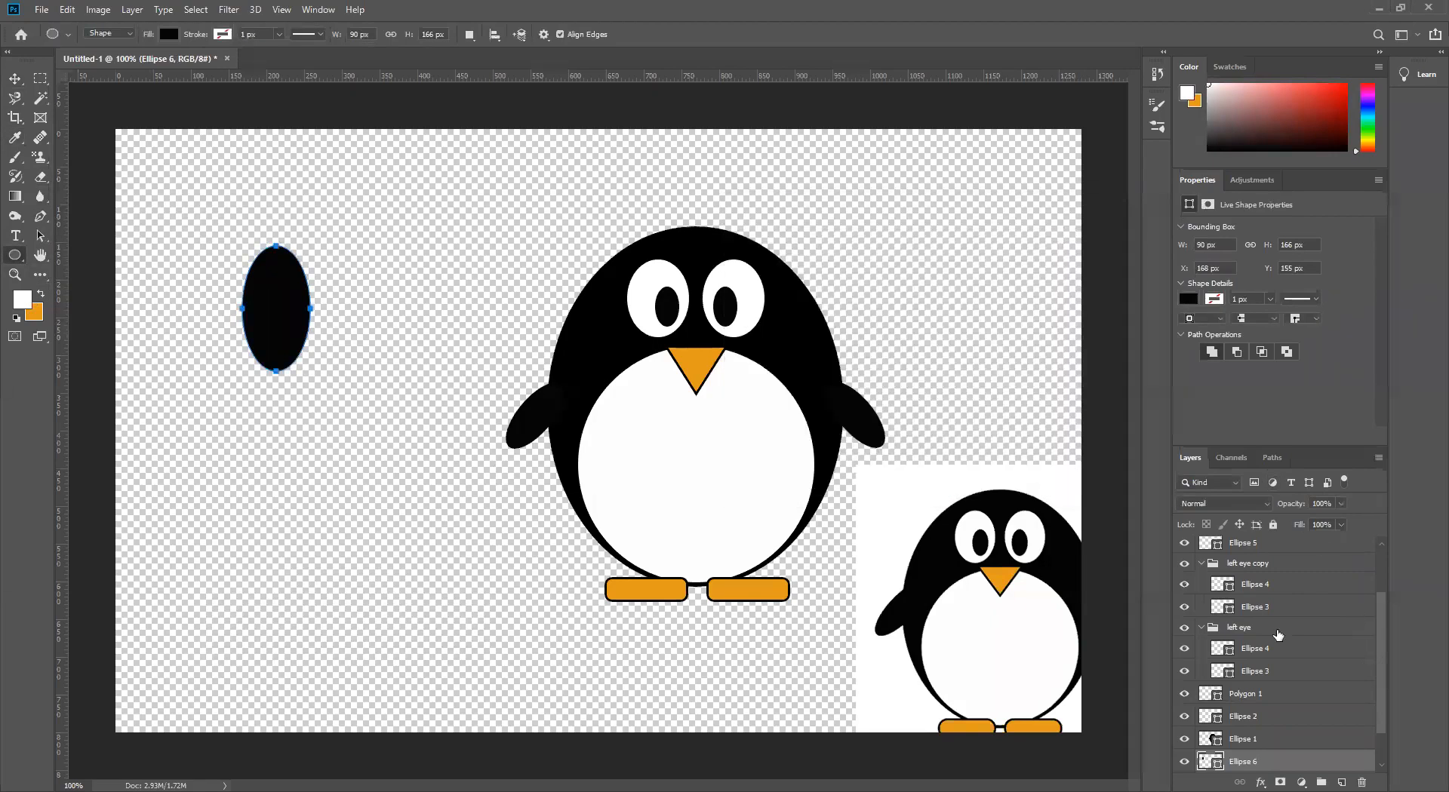
pyautogui.scroll(-2, 1278, 635)
pyautogui.hotkey('alt', 'BackSpace')
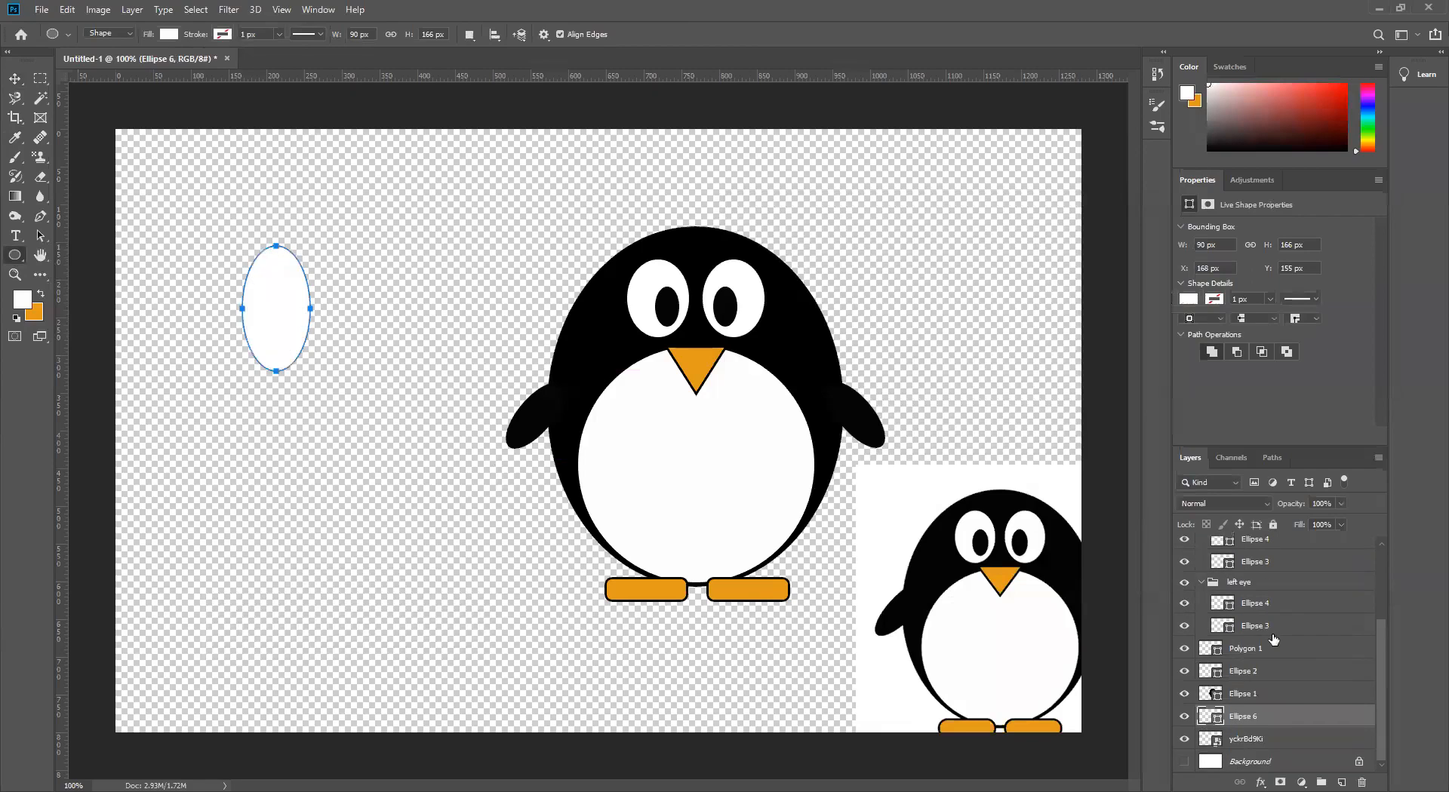
pyautogui.click(15, 79)
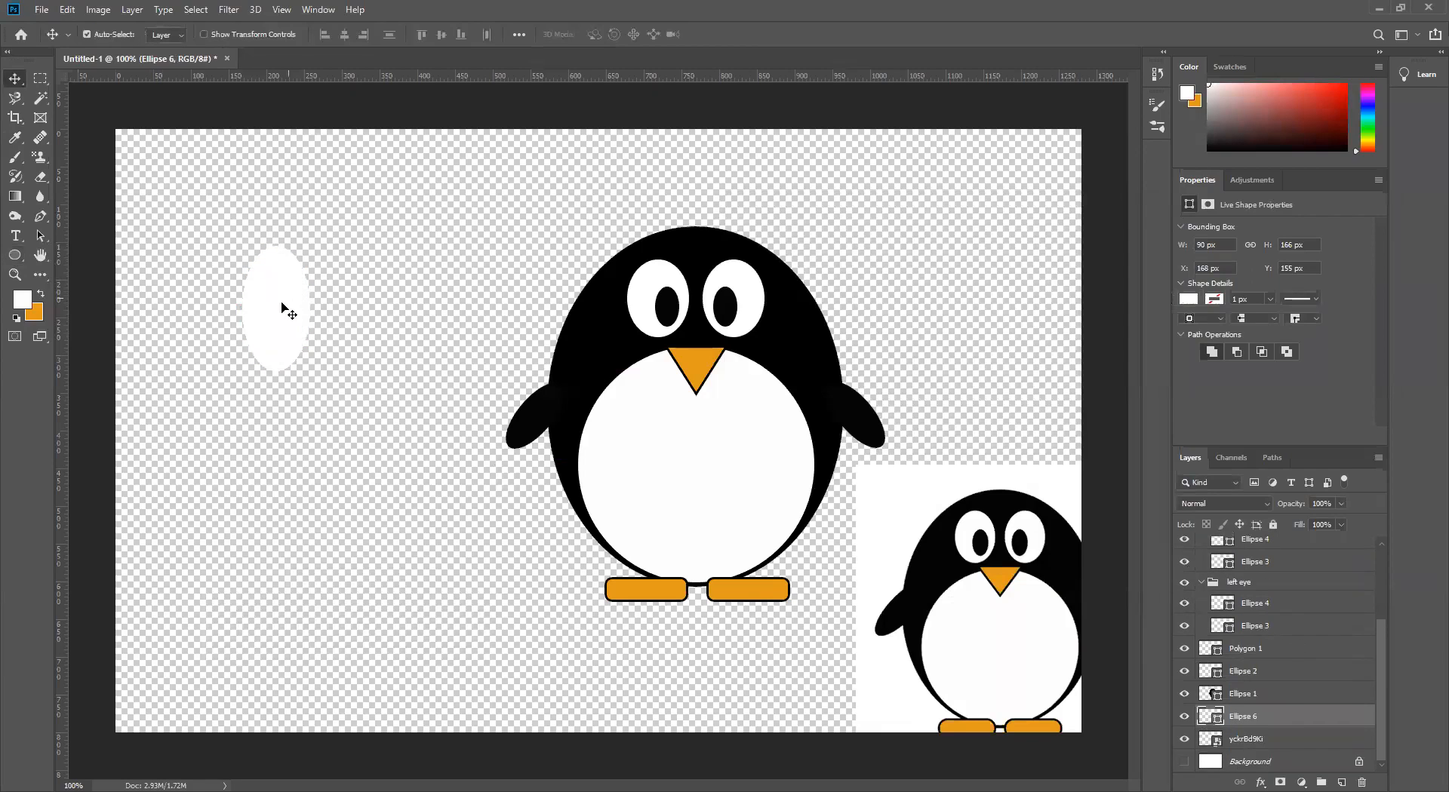
# Draw a pupil ellipse about 30 × 48 px in the lower right of the white ellipse and make it black
pyautogui.click(15, 255)
pyautogui.moveTo(276, 317); pyautogui.dragTo(298, 353)
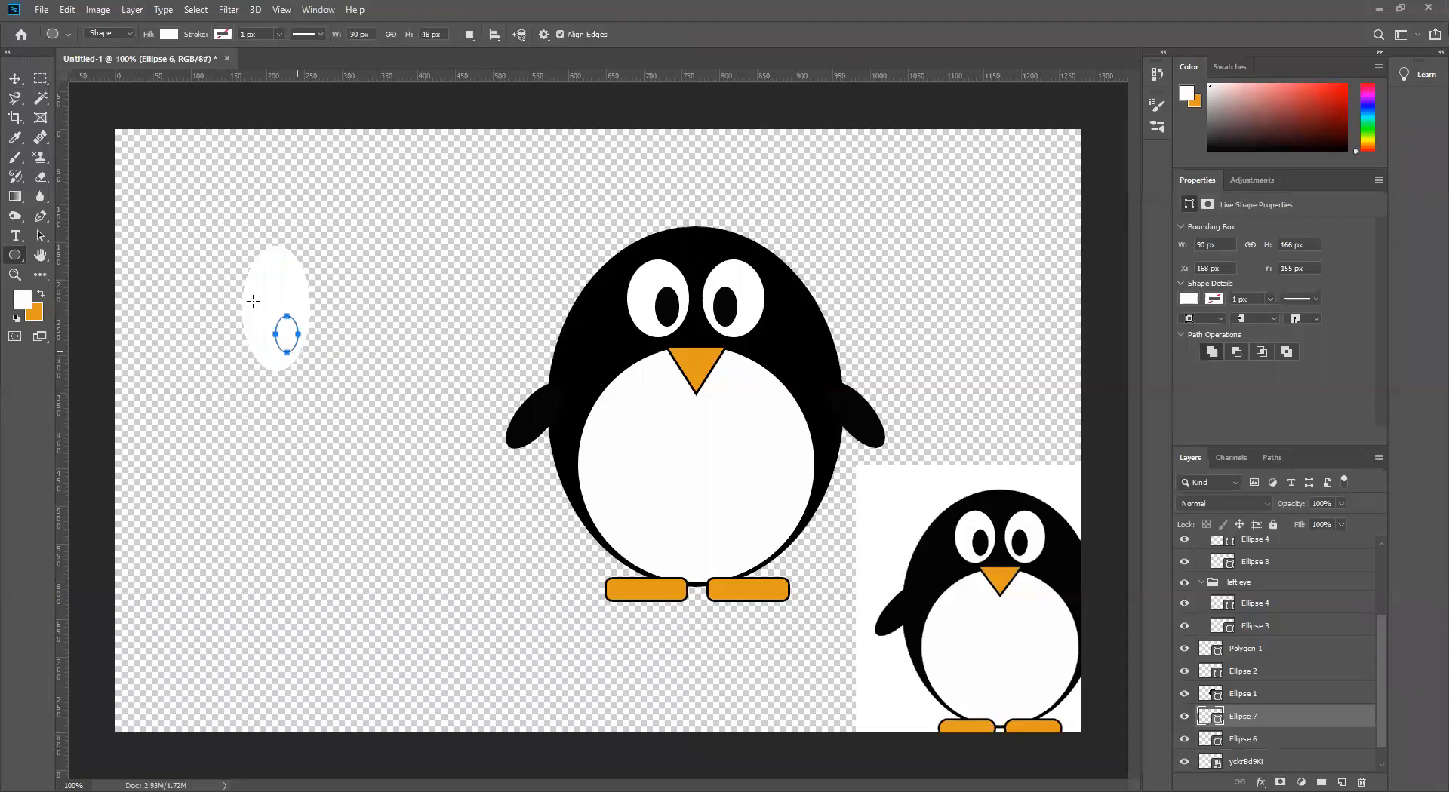
pyautogui.click(24, 302)
pyautogui.click(923, 431)
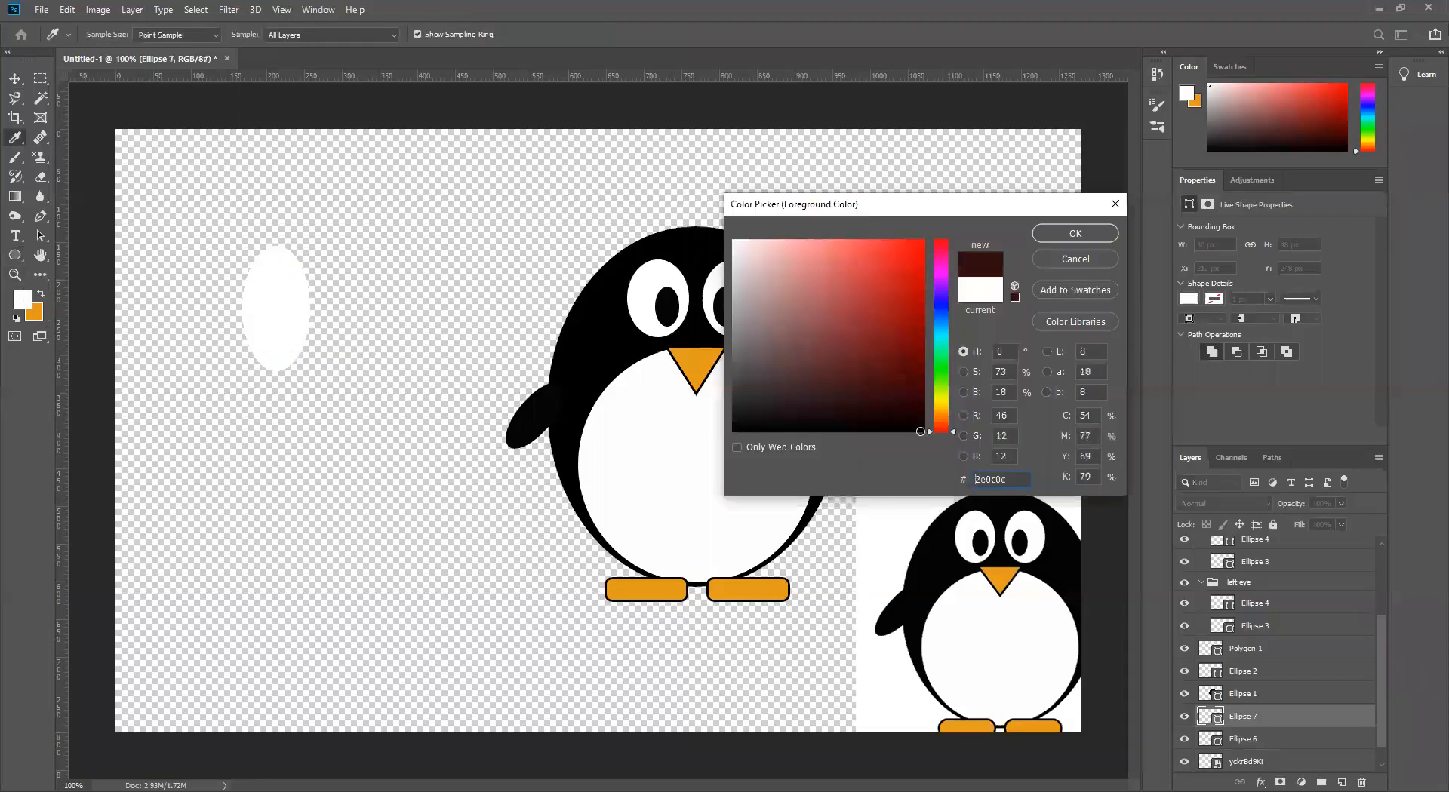
pyautogui.click(1075, 235)
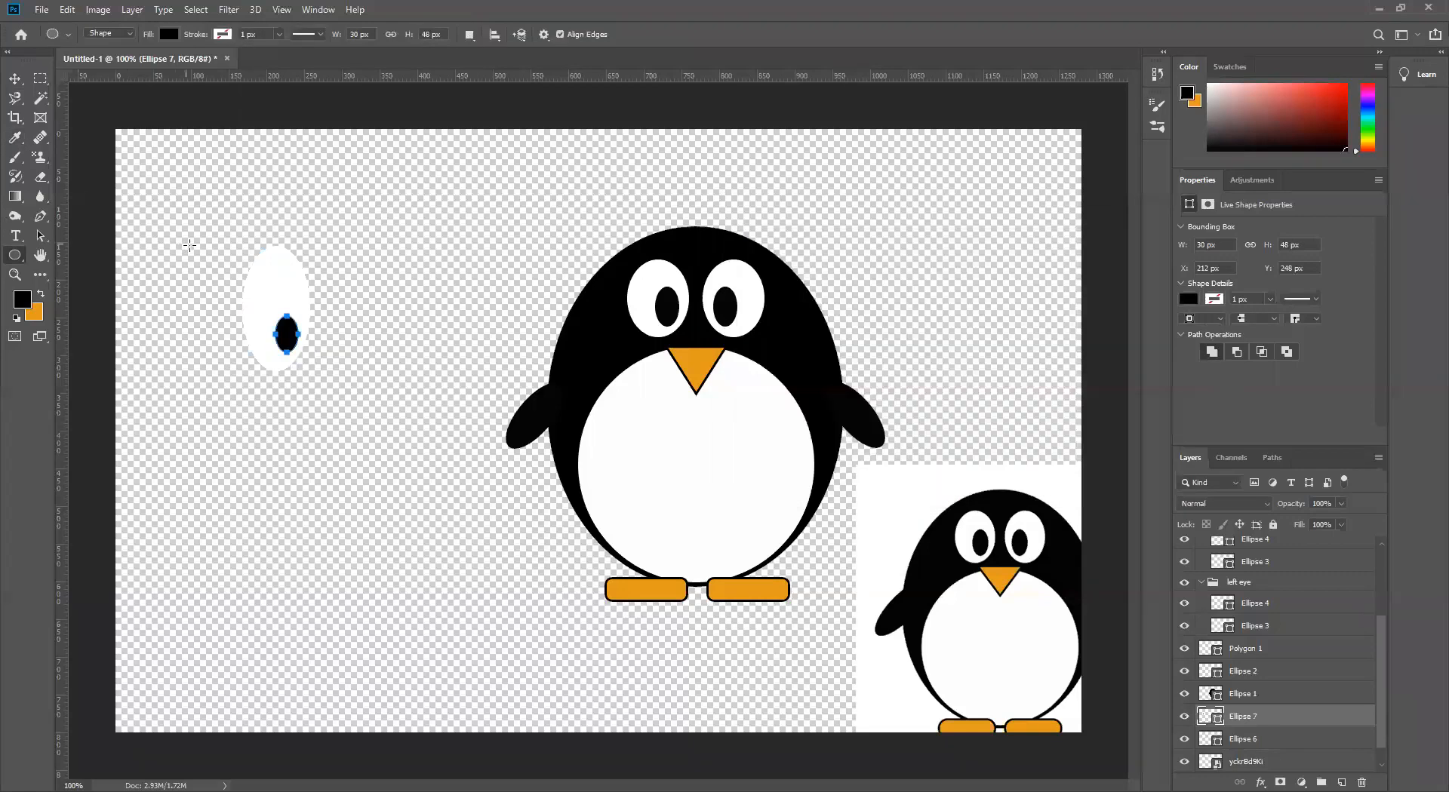
# Rotate the small black pupil clockwise by about 7.76° and apply the transformation
pyautogui.click(14, 80)
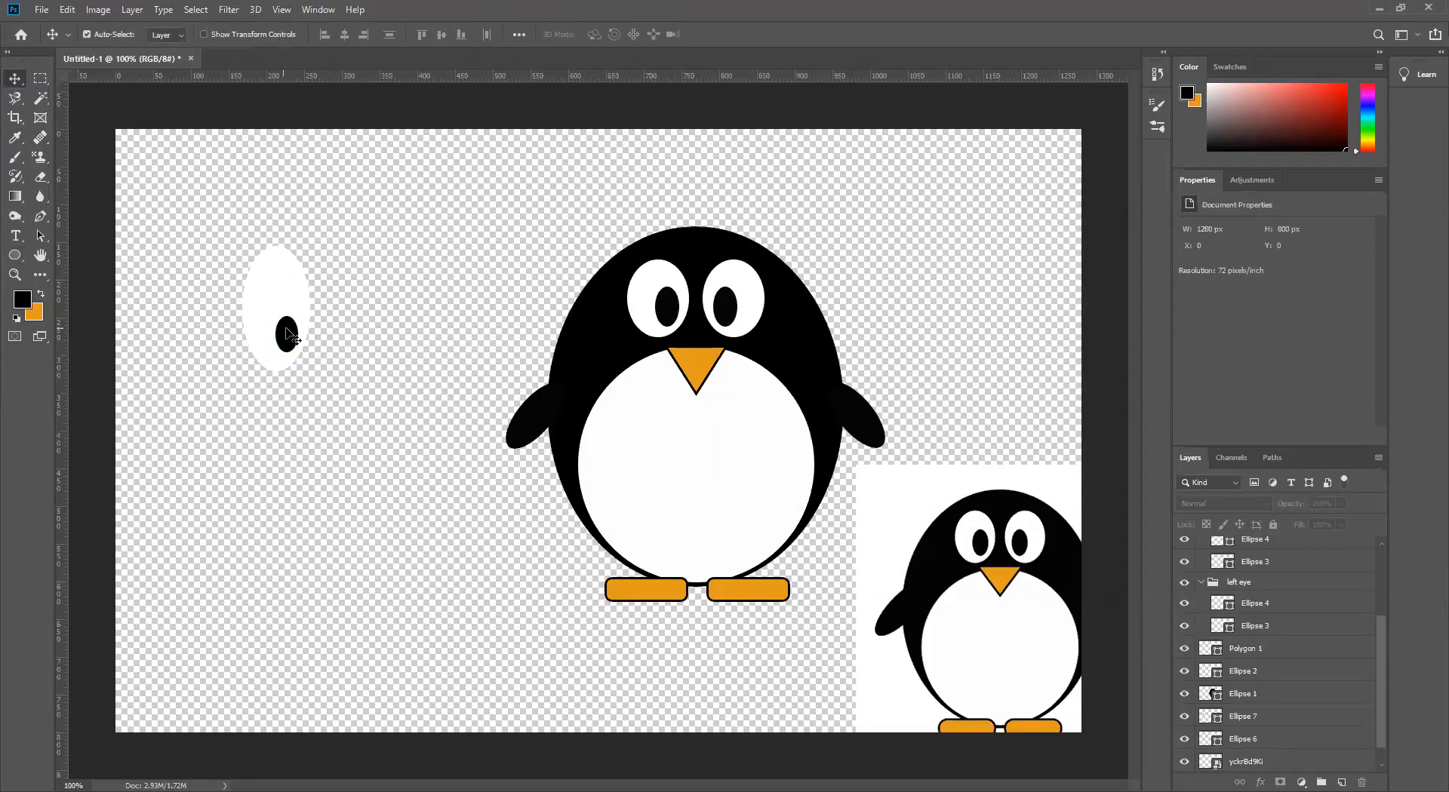
pyautogui.hotkey('ctrl', 't')
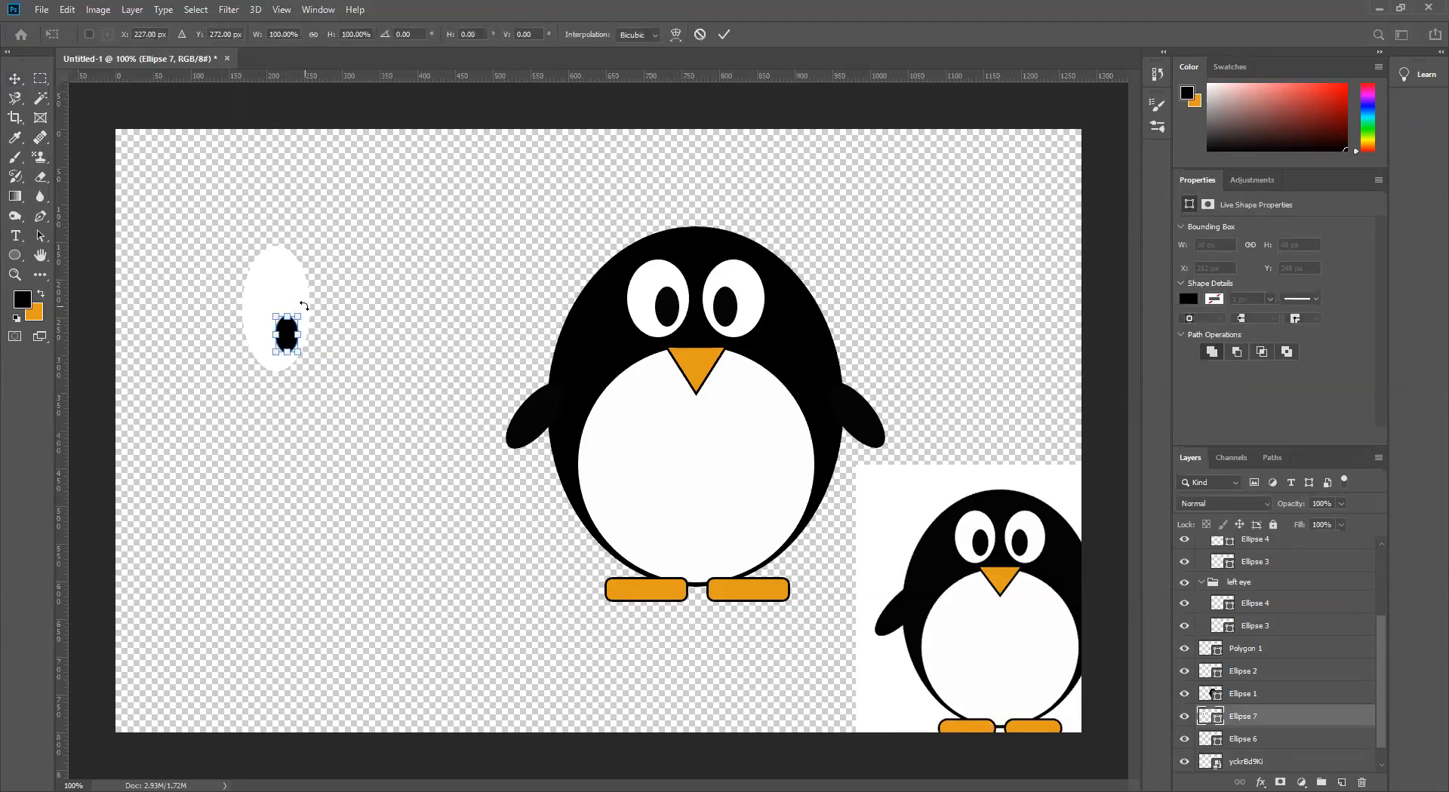
pyautogui.moveTo(307, 305); pyautogui.dragTo(311, 310)
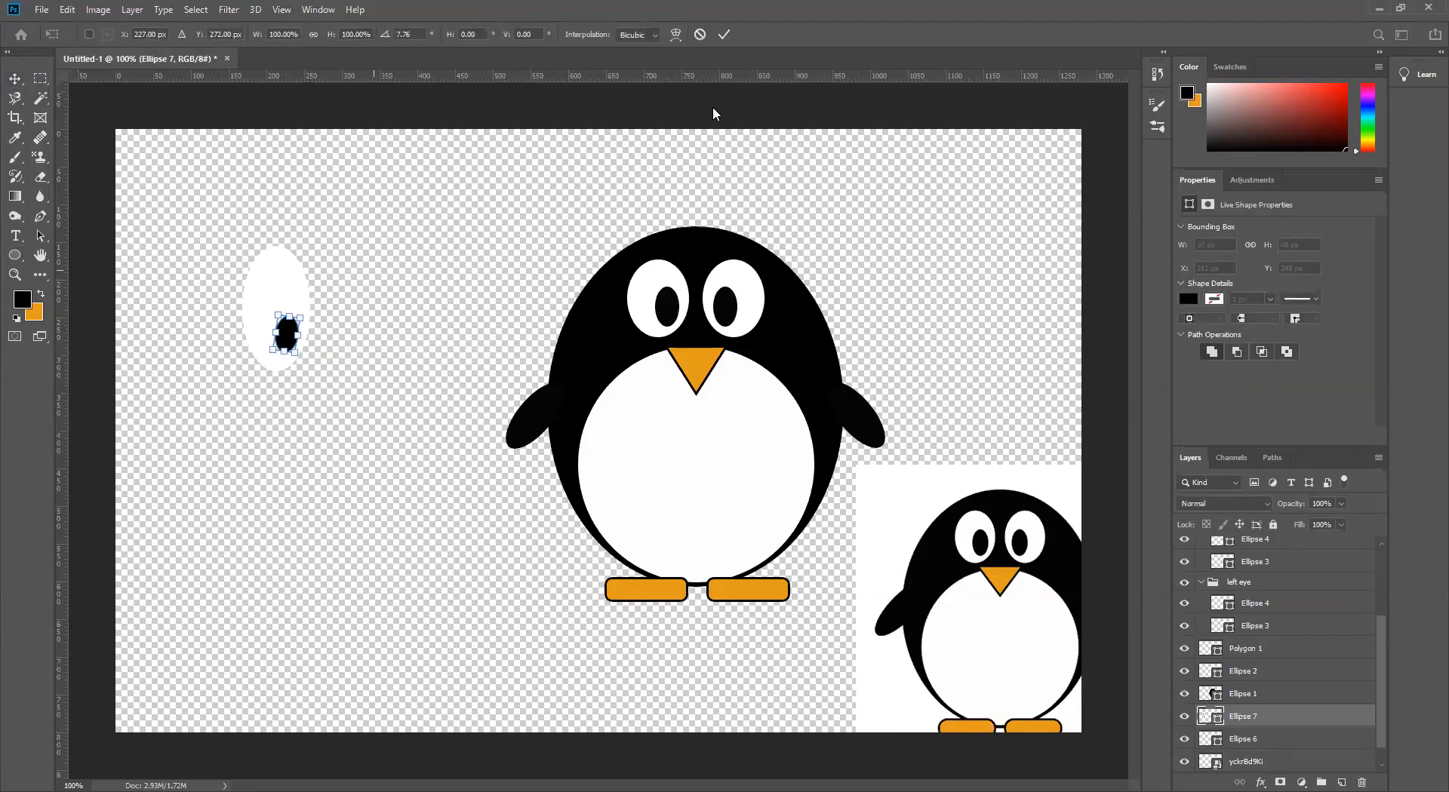
pyautogui.click(724, 34)
# Duplicate the white ellipse together with its pupil and place the copy level with the original, to its right
pyautogui.hotkey('ctrl', '=')
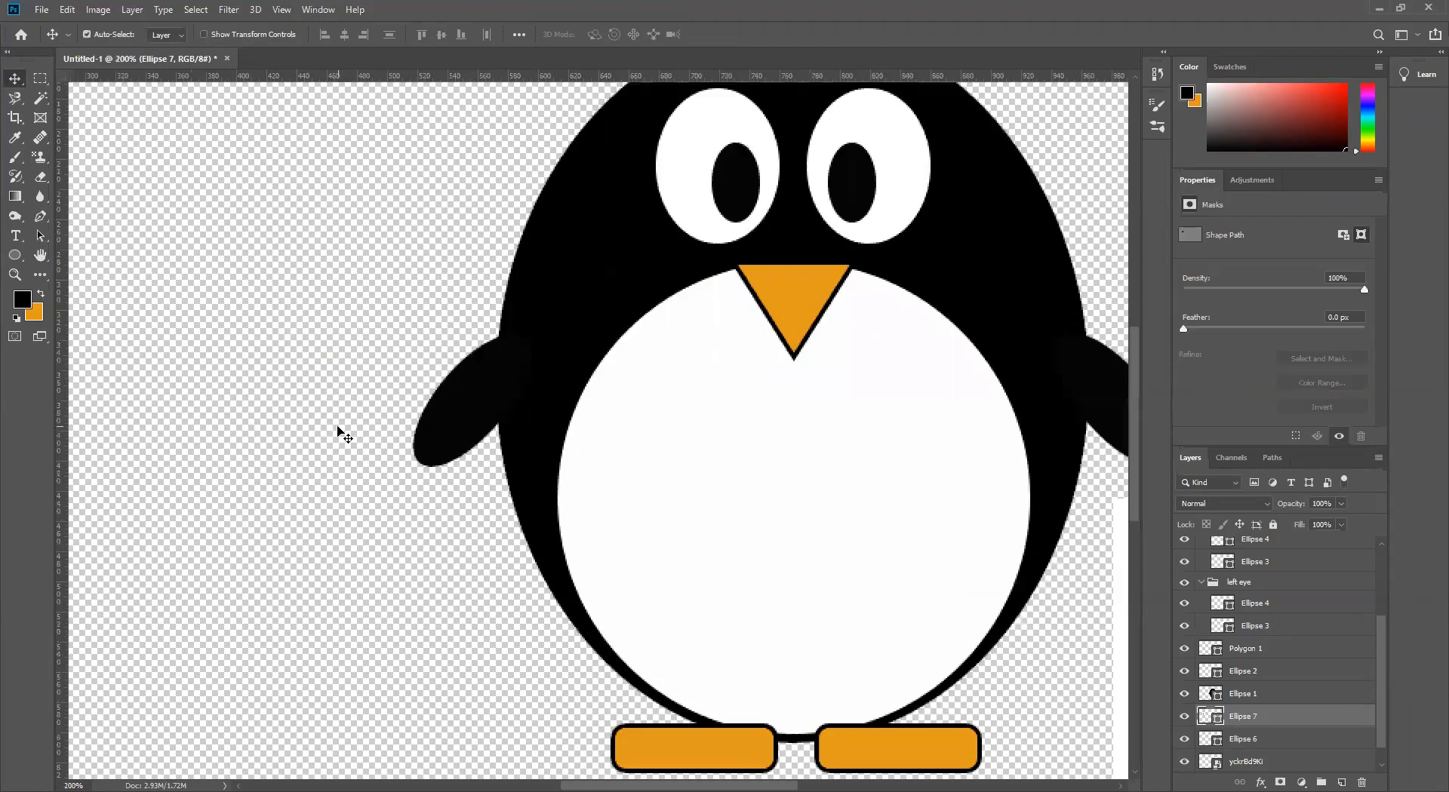
pyautogui.moveTo(231, 363); pyautogui.dragTo(646, 467)
pyautogui.moveTo(276, 164); pyautogui.dragTo(483, 444)
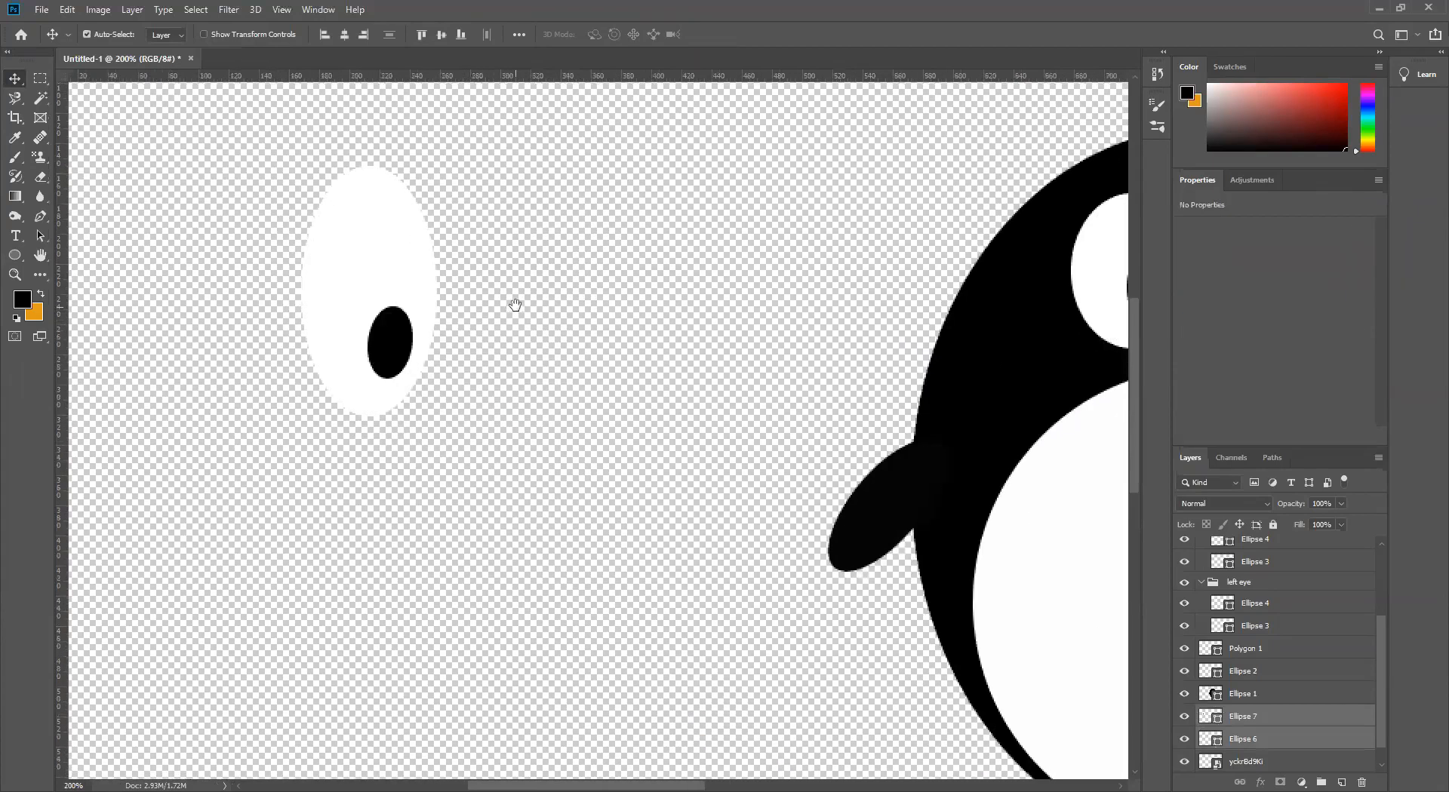
pyautogui.moveTo(518, 307); pyautogui.dragTo(476, 313)
pyautogui.moveTo(363, 339); pyautogui.dragTo(596, 347)
pyautogui.click(712, 314)
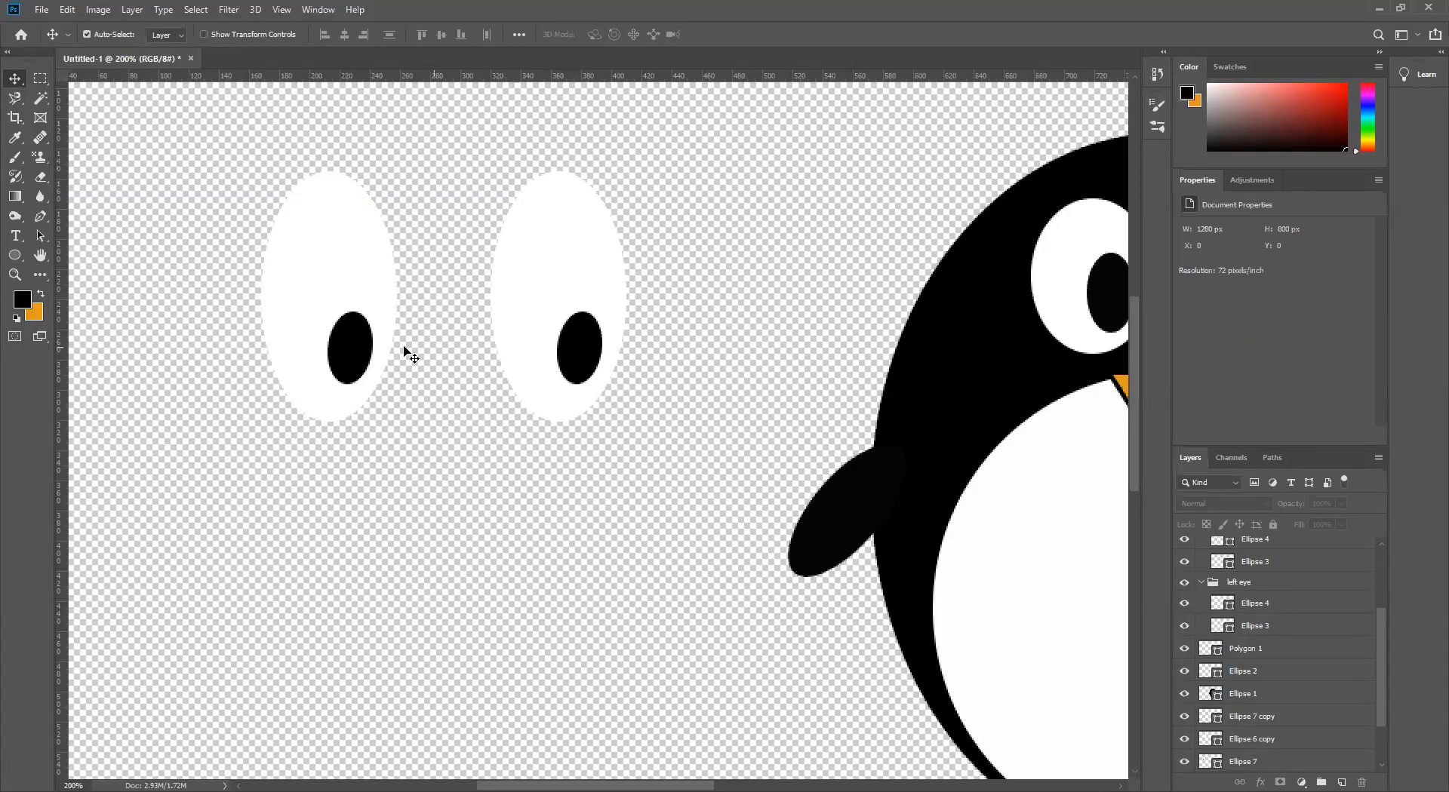
# Select both ellipses of the duplicated eye and flip them horizontally
pyautogui.moveTo(664, 189); pyautogui.dragTo(486, 423)
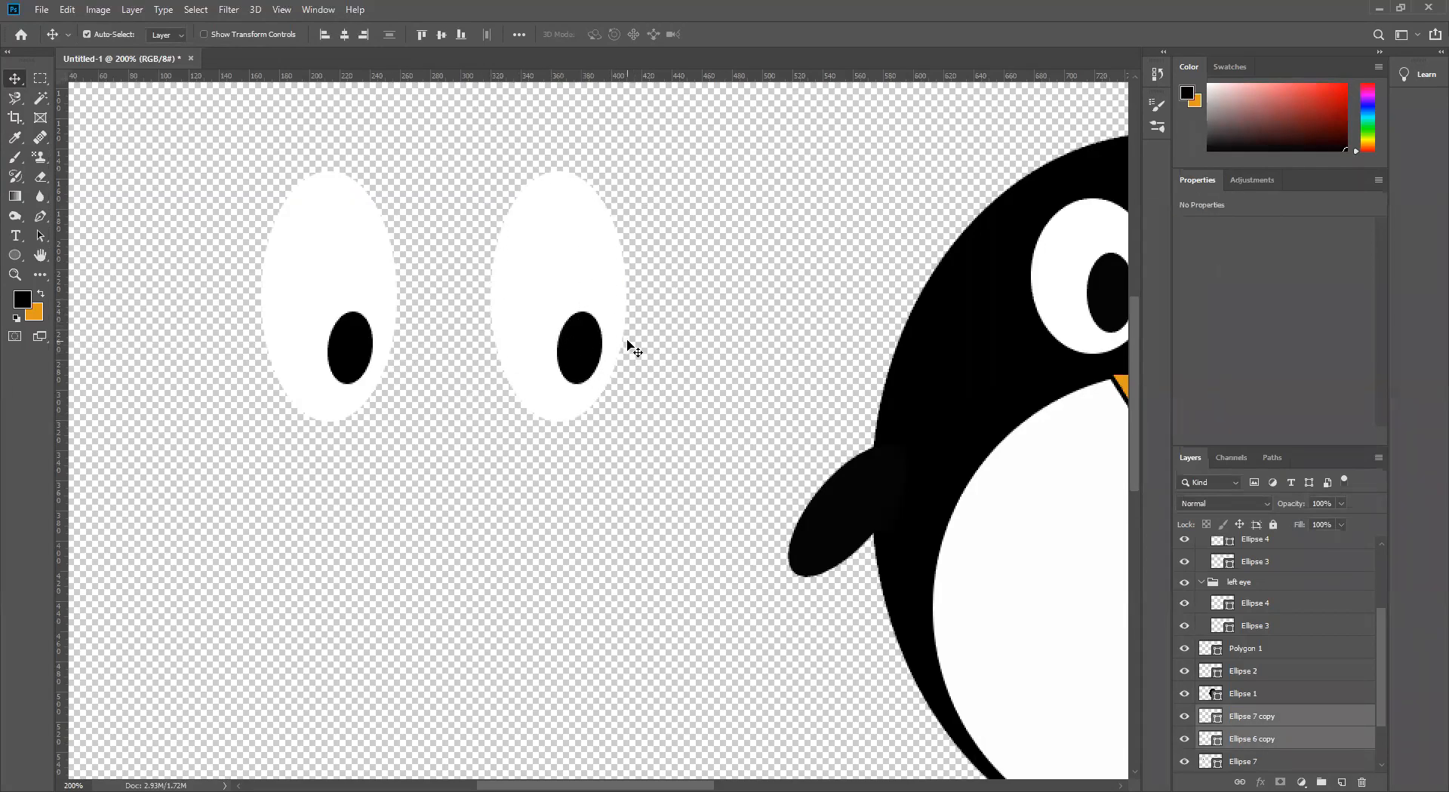
pyautogui.click(740, 258)
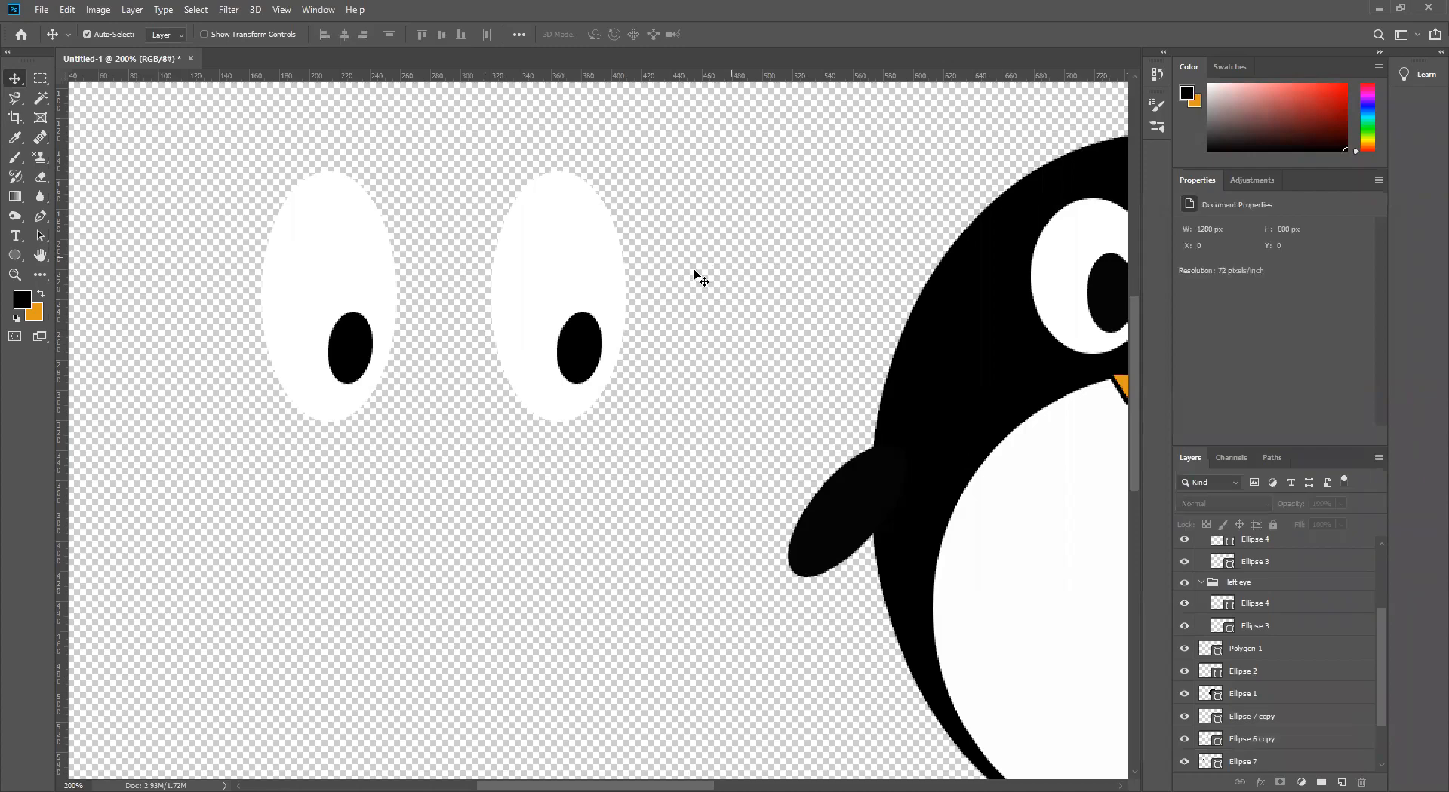
pyautogui.moveTo(665, 186); pyautogui.dragTo(496, 419)
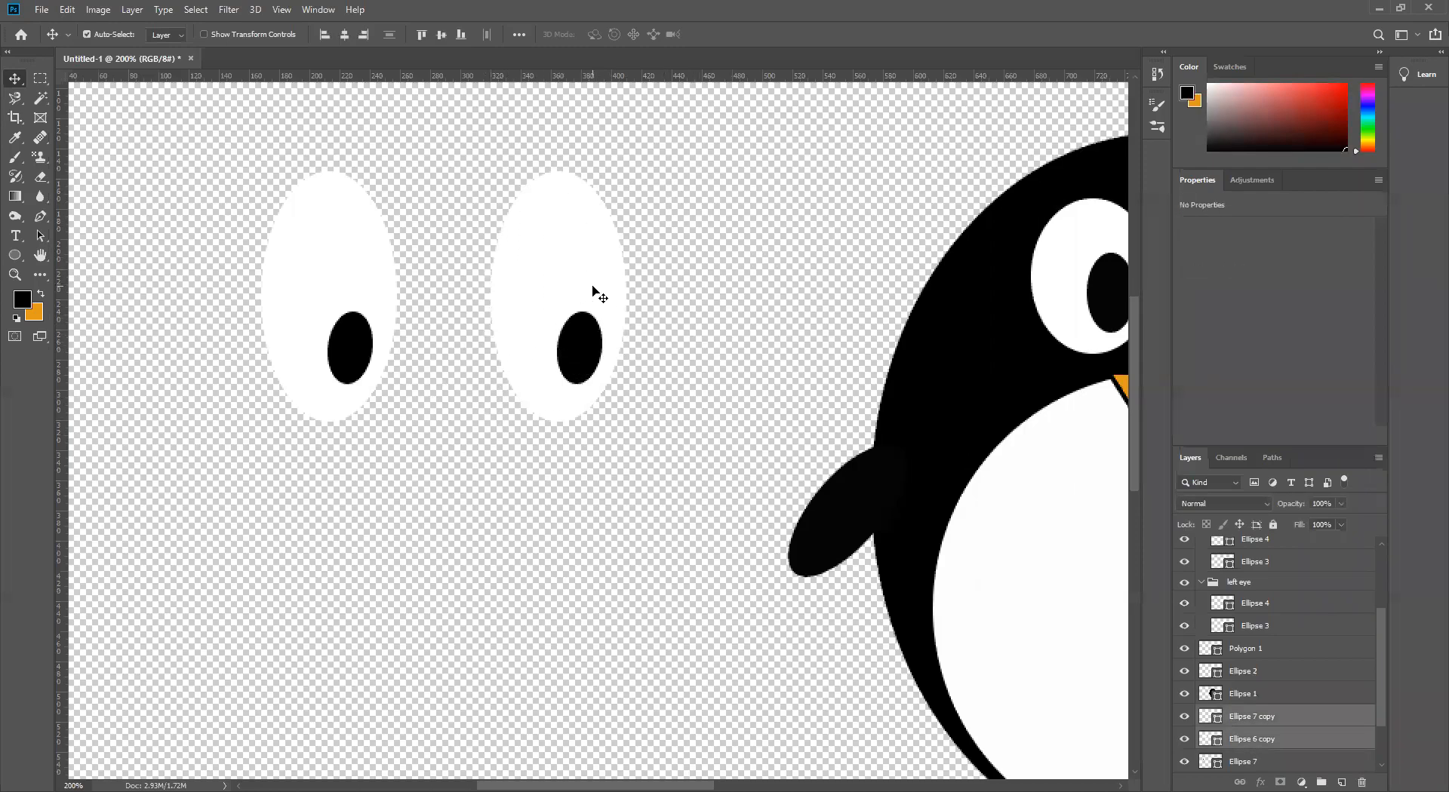
pyautogui.hotkey('ctrl', 't')
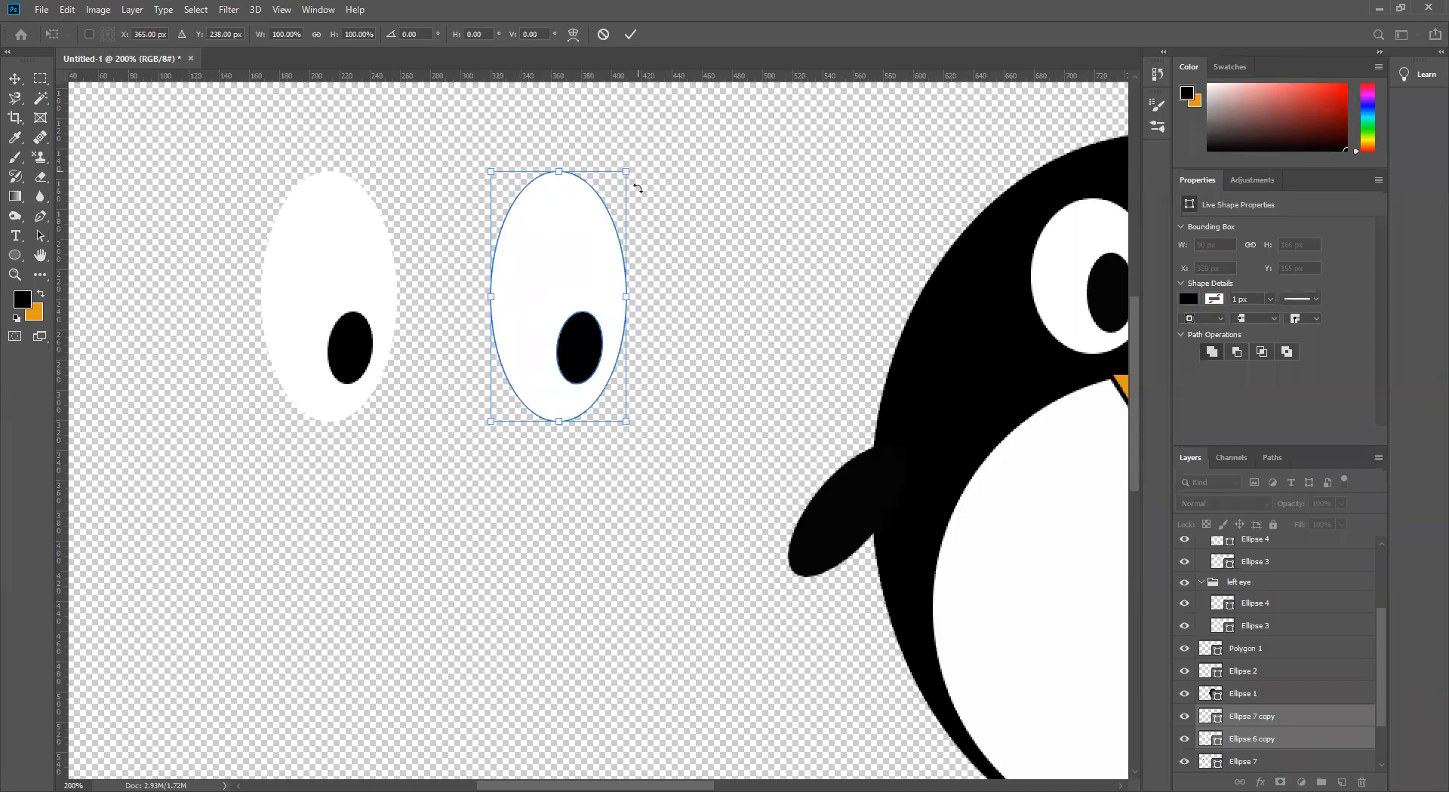
pyautogui.rightClick(586, 336)
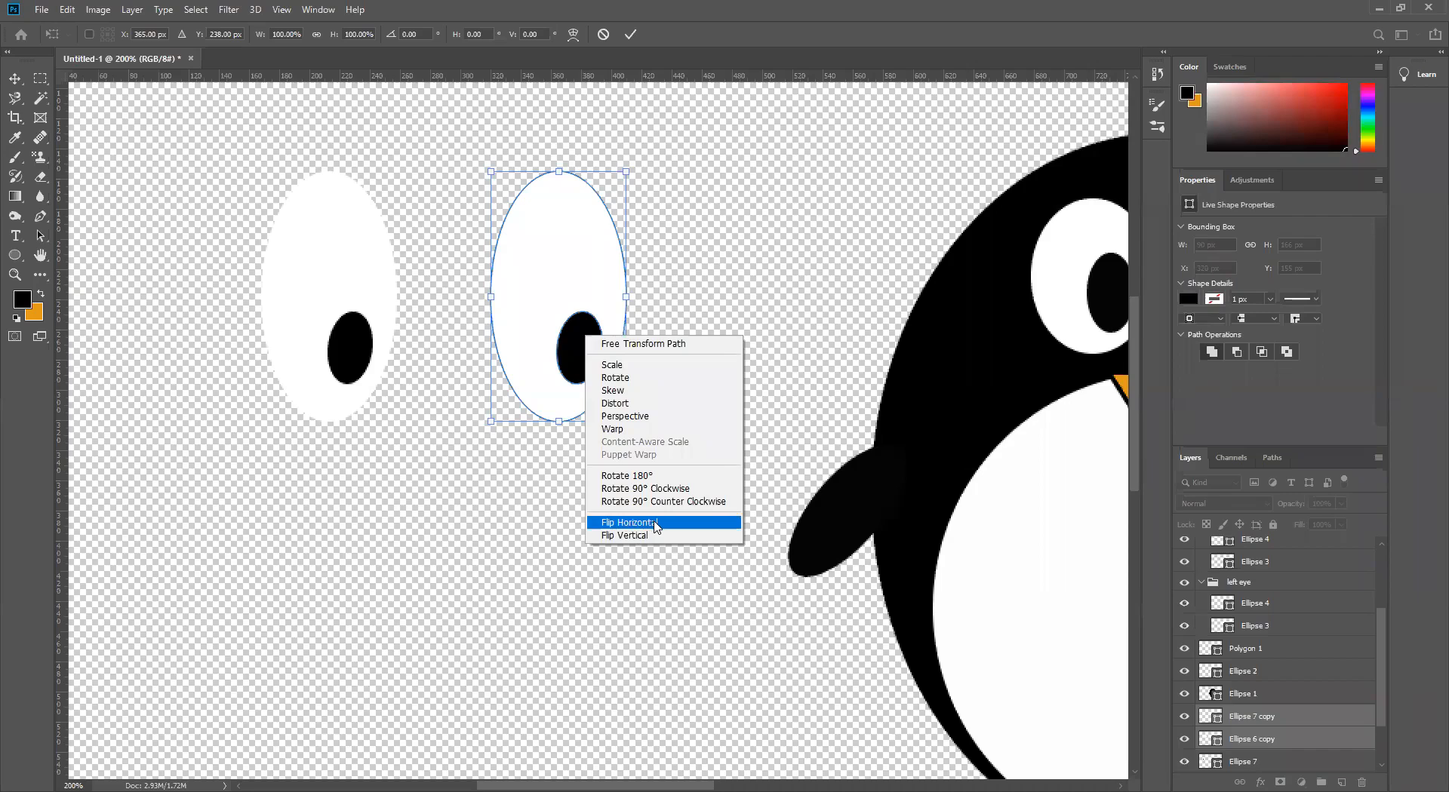
pyautogui.click(655, 525)
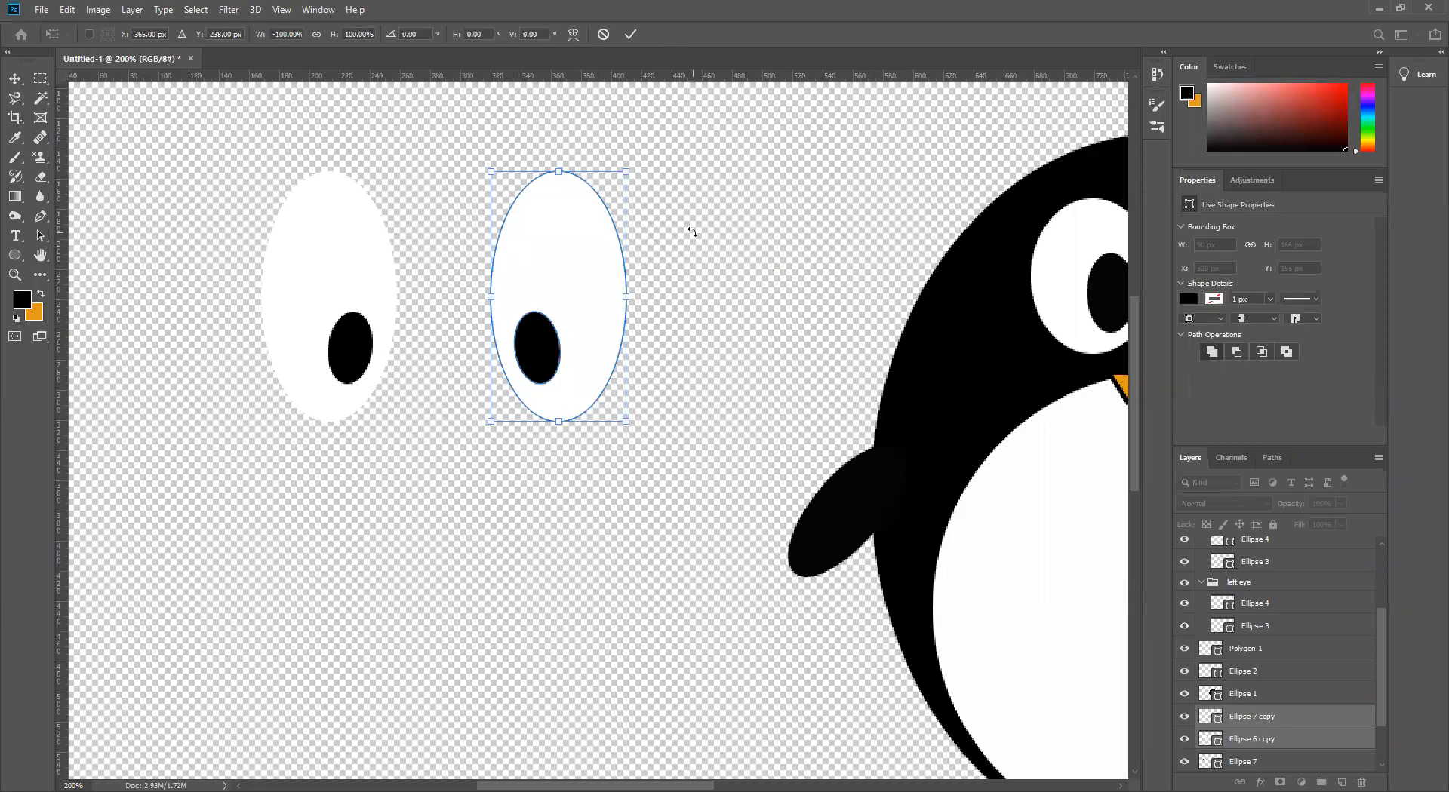
# Flip the duplicated eye vertically as well and apply the transformation
pyautogui.rightClick(554, 239)
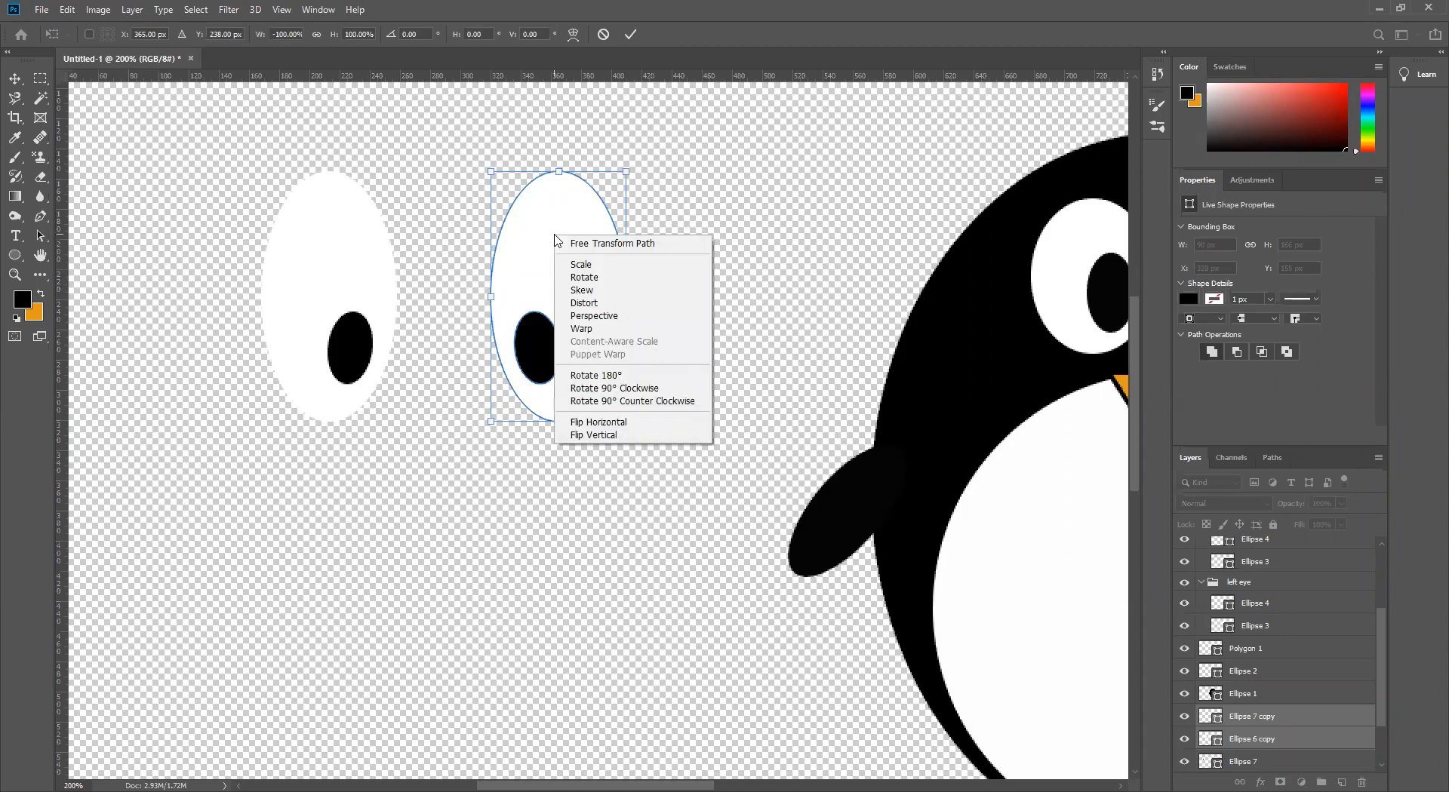
pyautogui.click(605, 435)
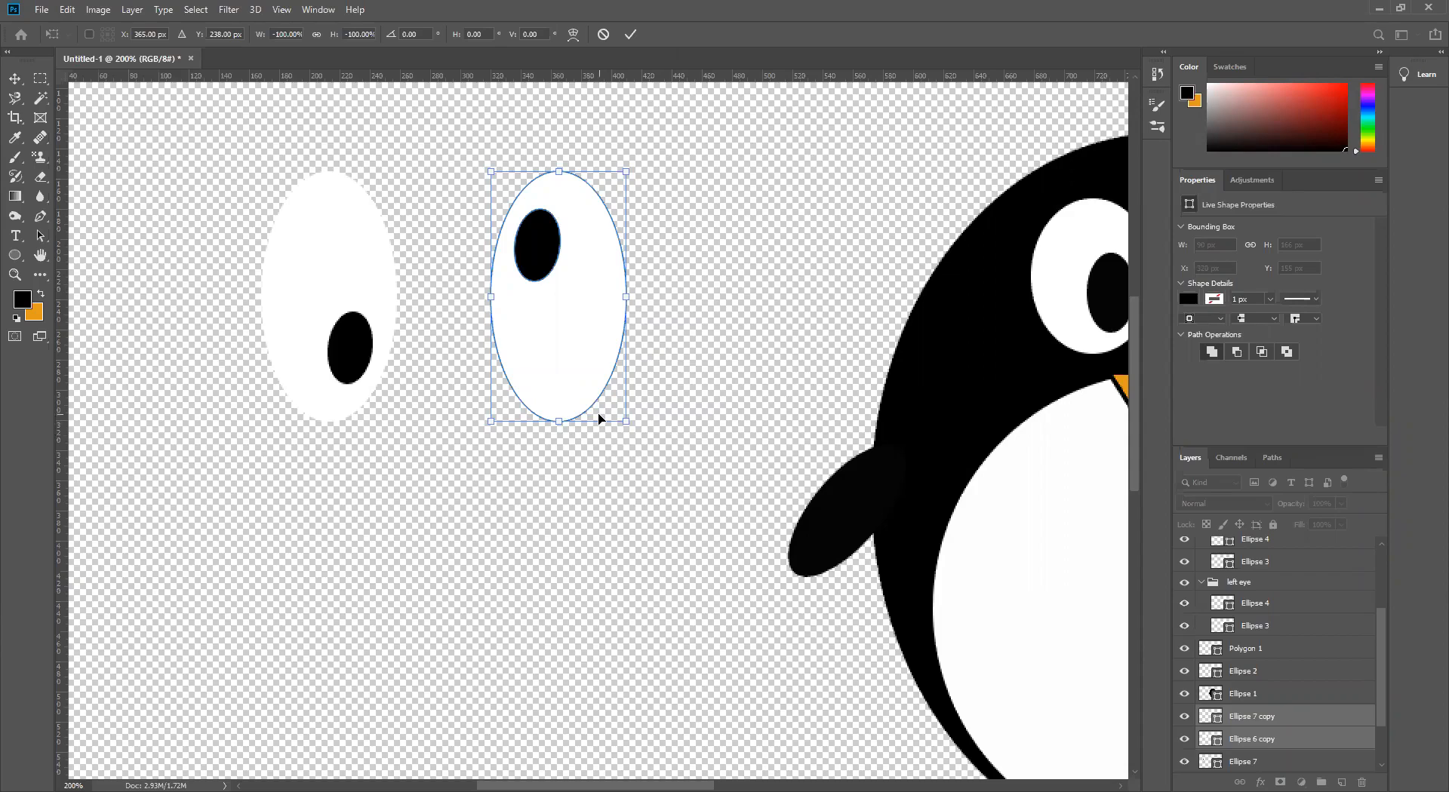
pyautogui.click(630, 34)
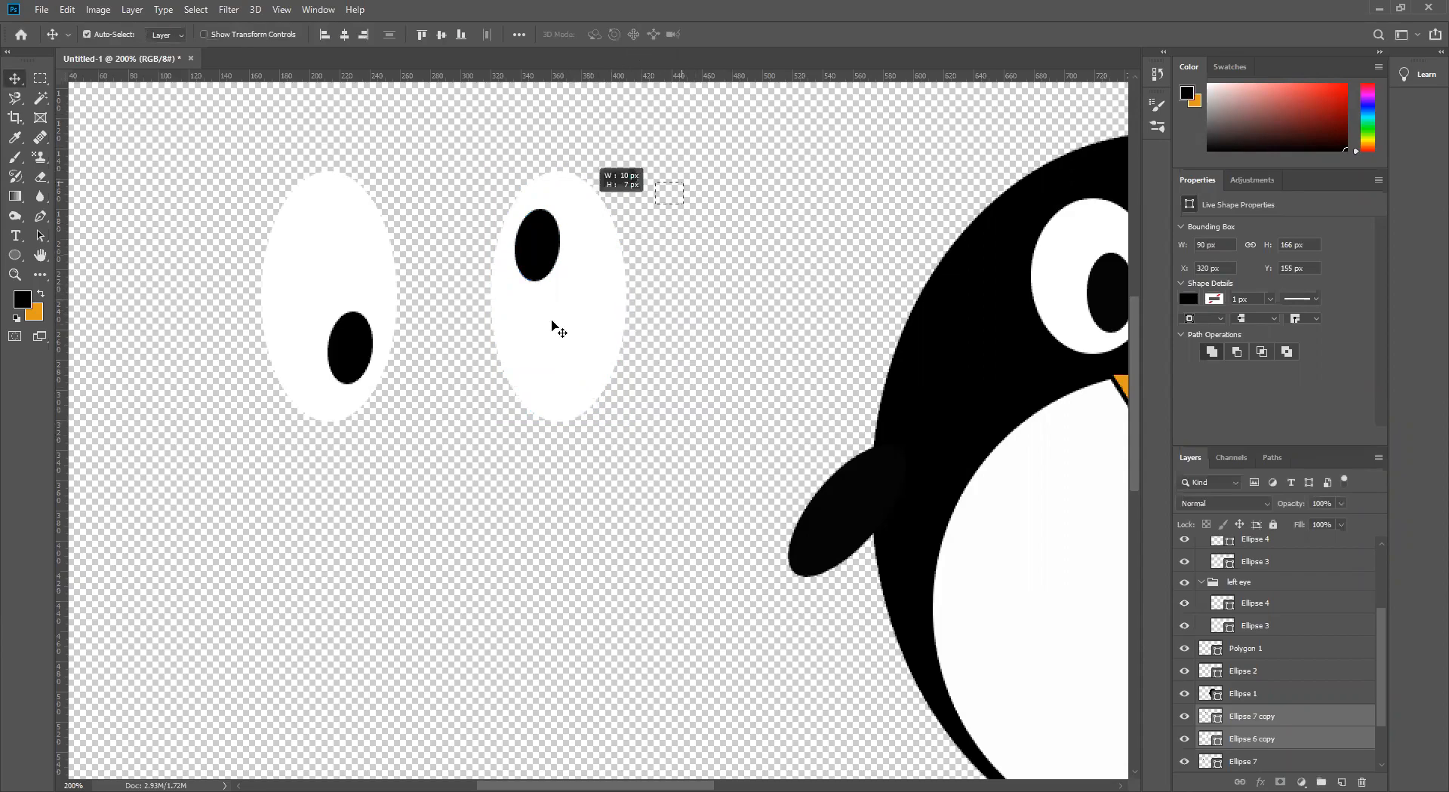
# Delete the flipped duplicate eye and the original loose eye beside the penguin
pyautogui.press('Delete')
pyautogui.moveTo(259, 181); pyautogui.dragTo(438, 464)
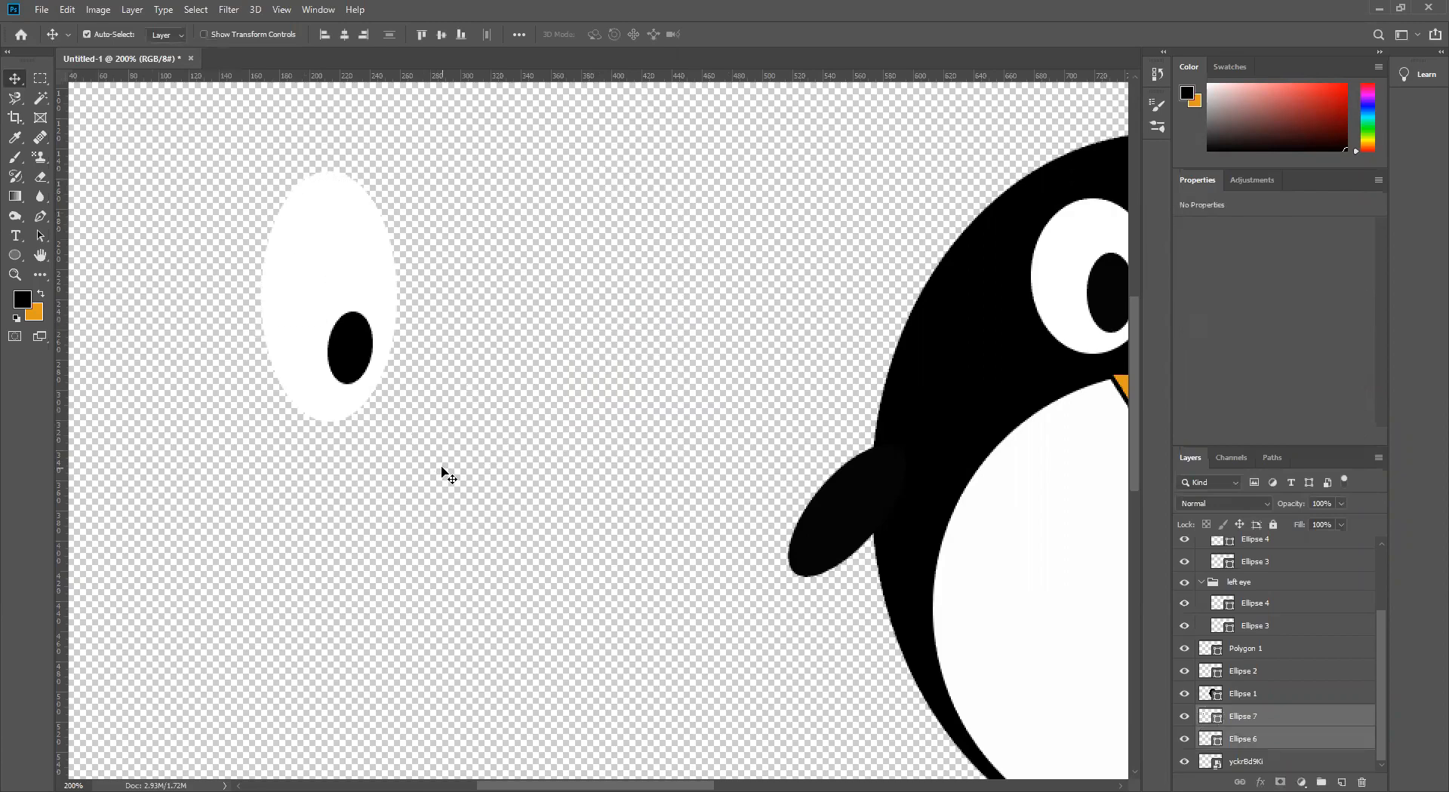
pyautogui.press('Delete')
# Move the penguin reference image back to the left of the drawn penguin and delete it from the document
pyautogui.hotkey('ctrl', '-')
pyautogui.hotkey('ctrl', '-')
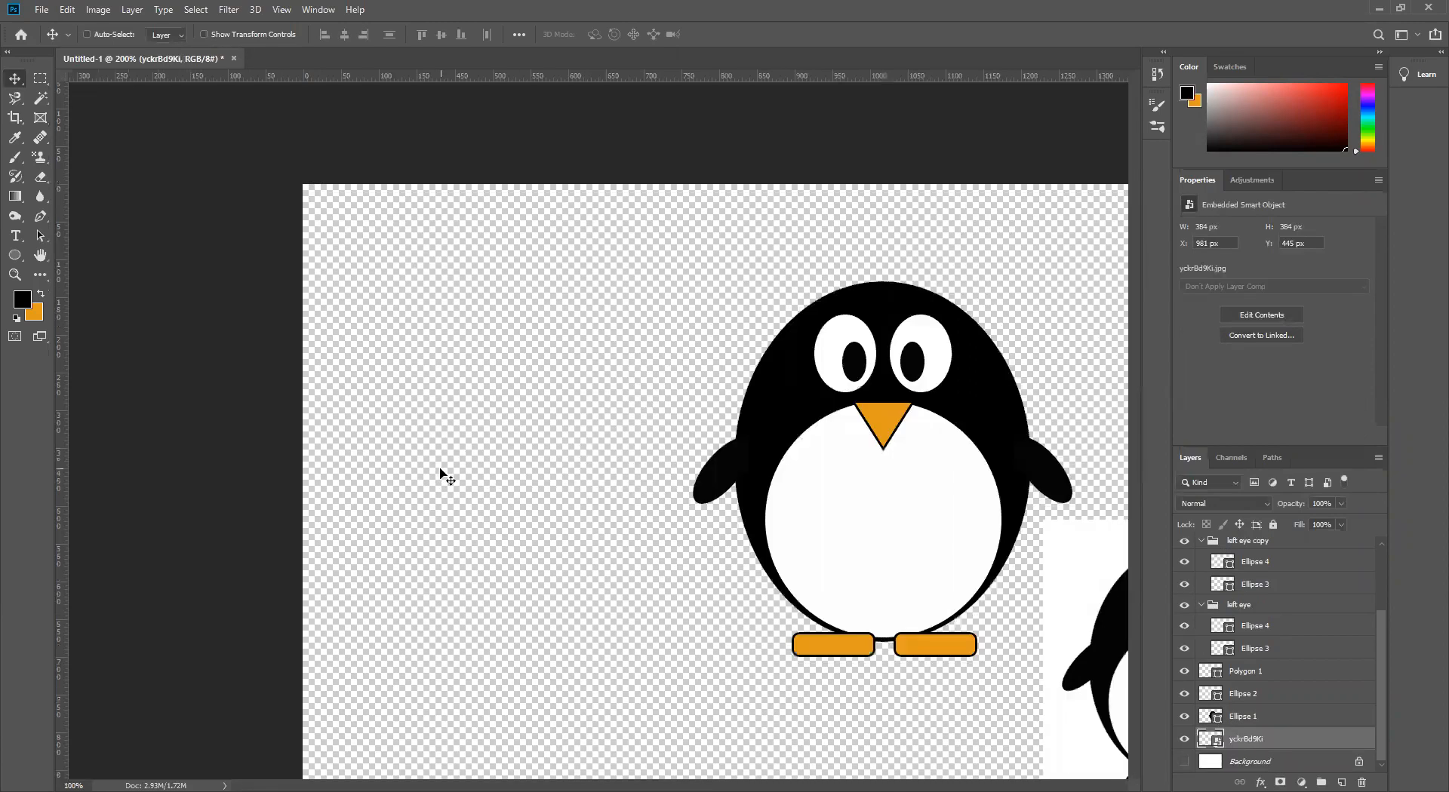
pyautogui.moveTo(825, 550); pyautogui.dragTo(441, 415)
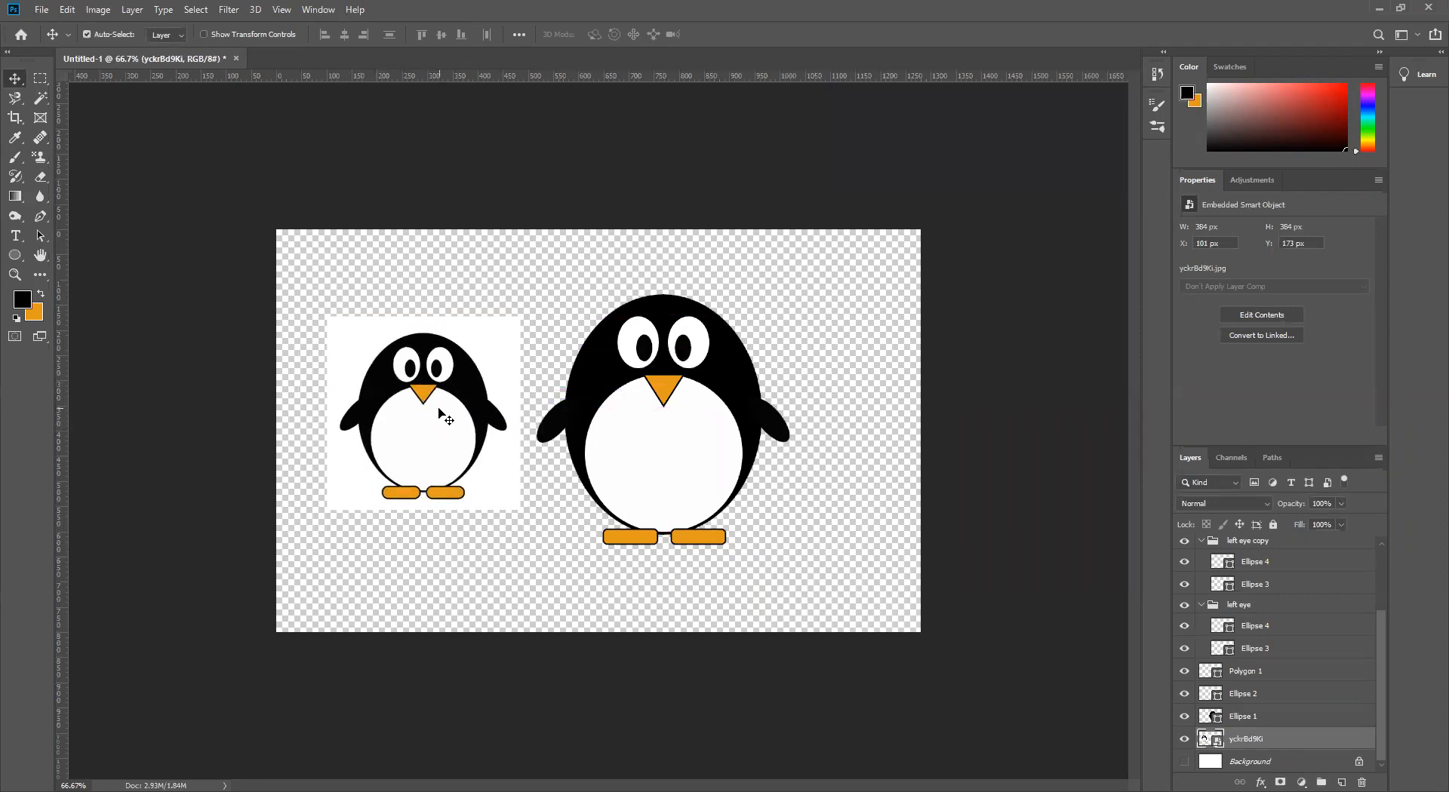
pyautogui.press('Delete')
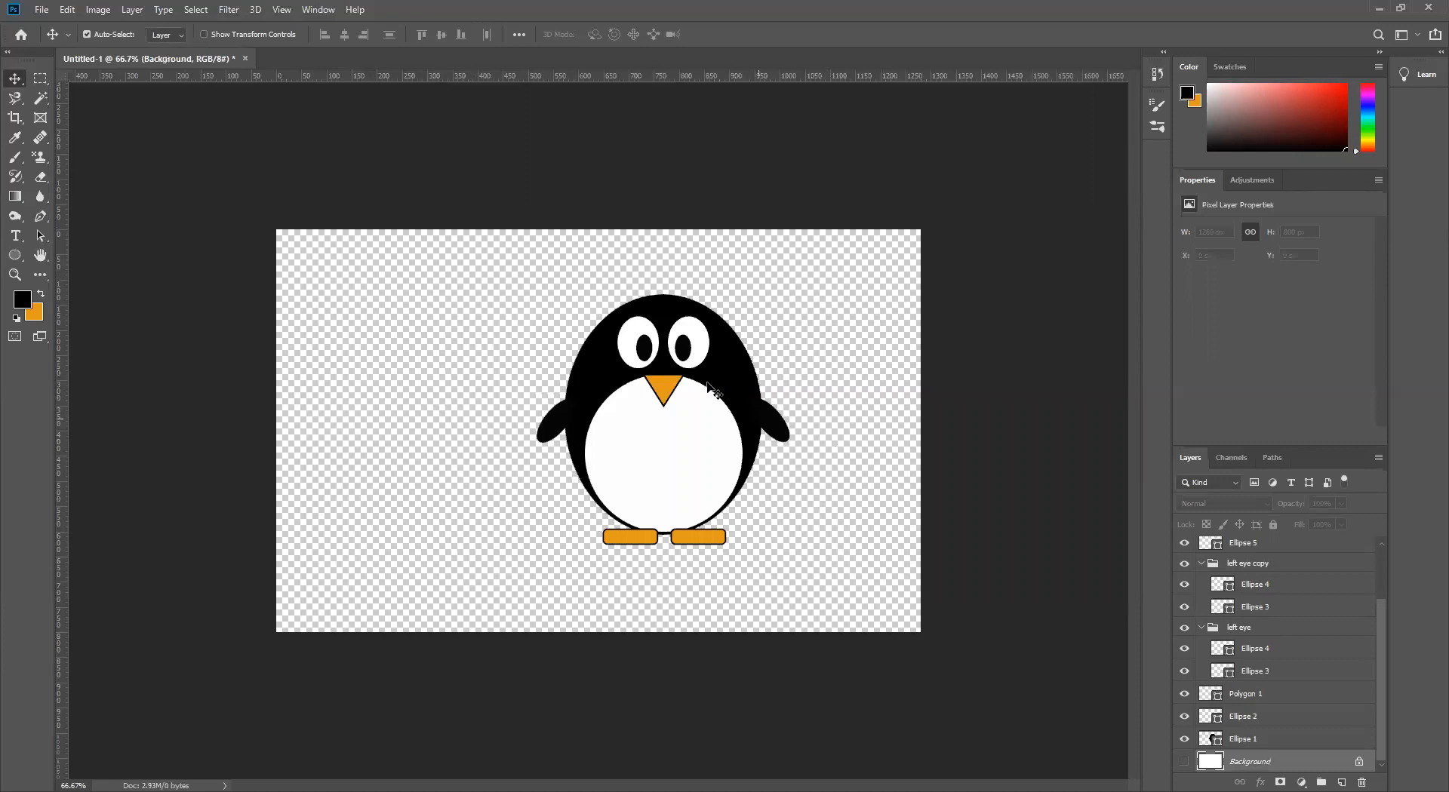
# Select all parts of the drawn penguin and move them together to the centre of the canvas
pyautogui.moveTo(462, 252); pyautogui.dragTo(811, 605)
pyautogui.moveTo(695, 452); pyautogui.dragTo(623, 441)
pyautogui.click(841, 469)
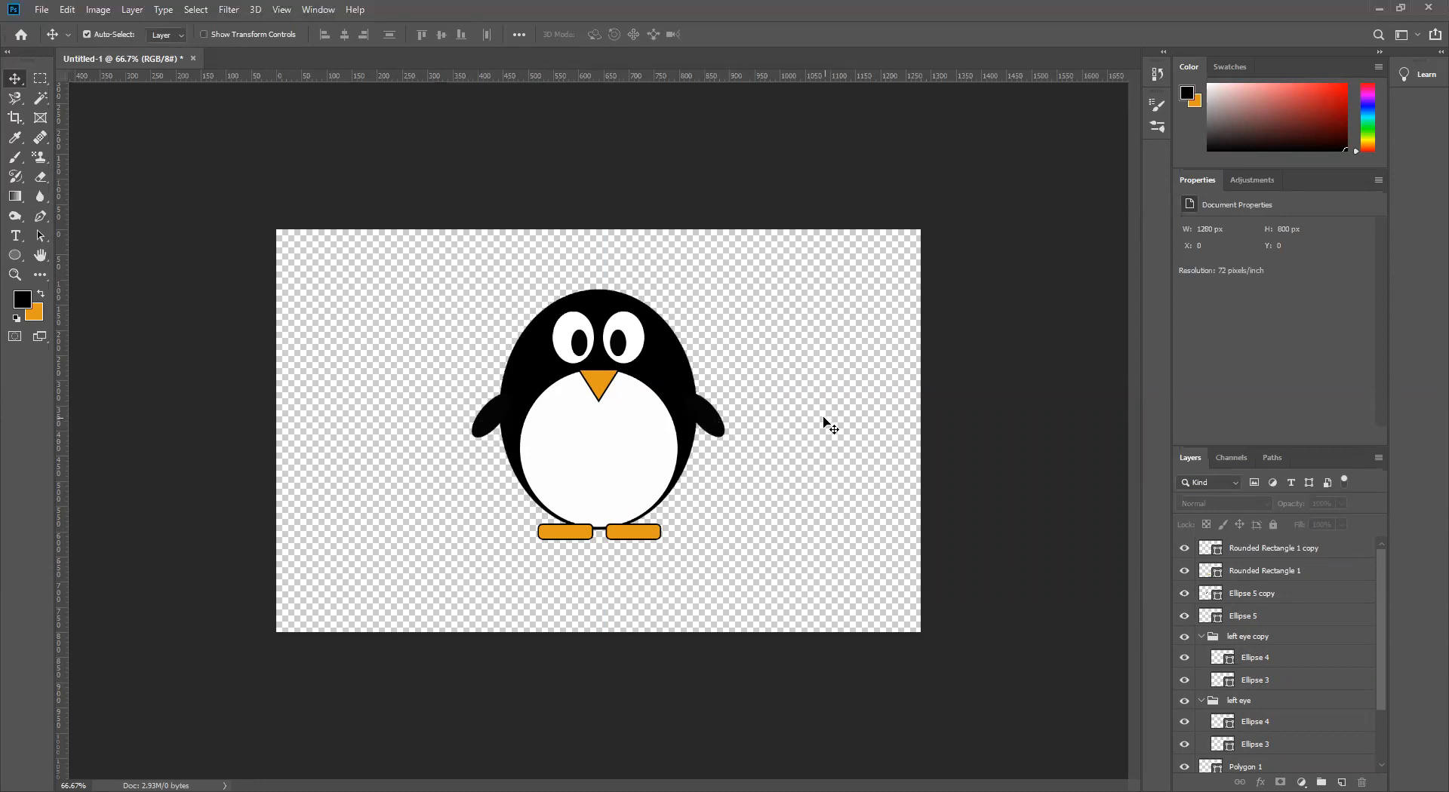
pyautogui.click(615, 406)
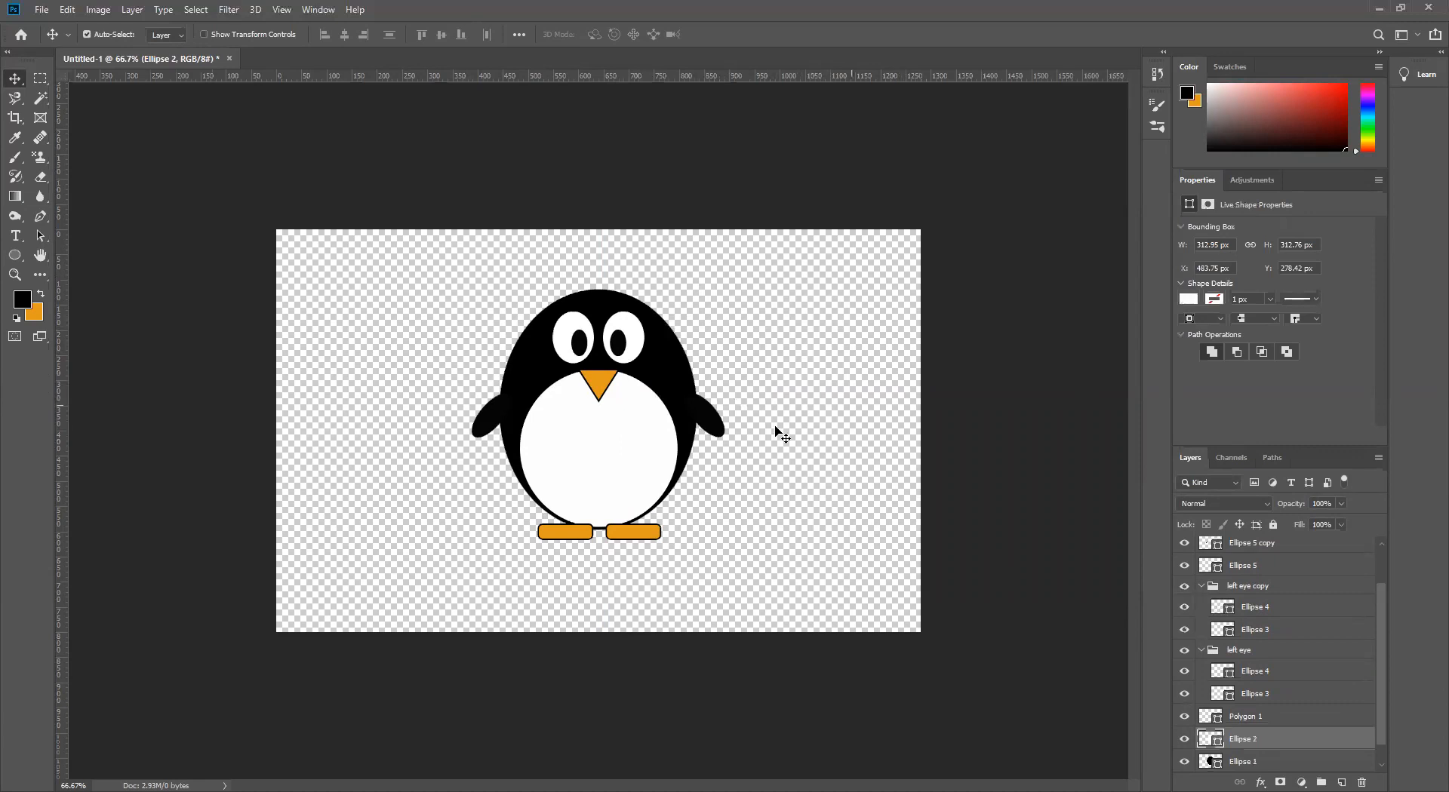
pyautogui.click(749, 466)
pyautogui.click(610, 537)
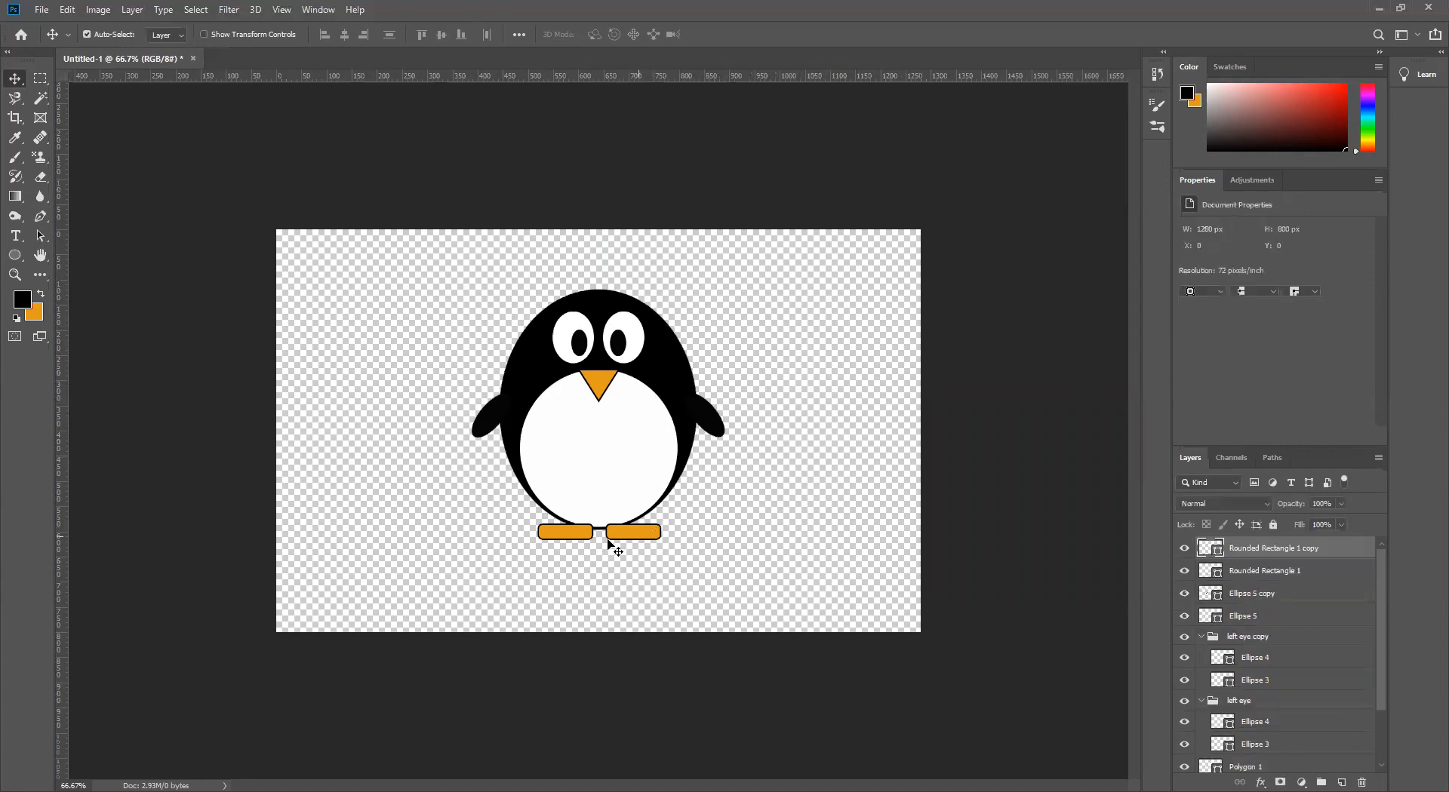
pyautogui.click(556, 540)
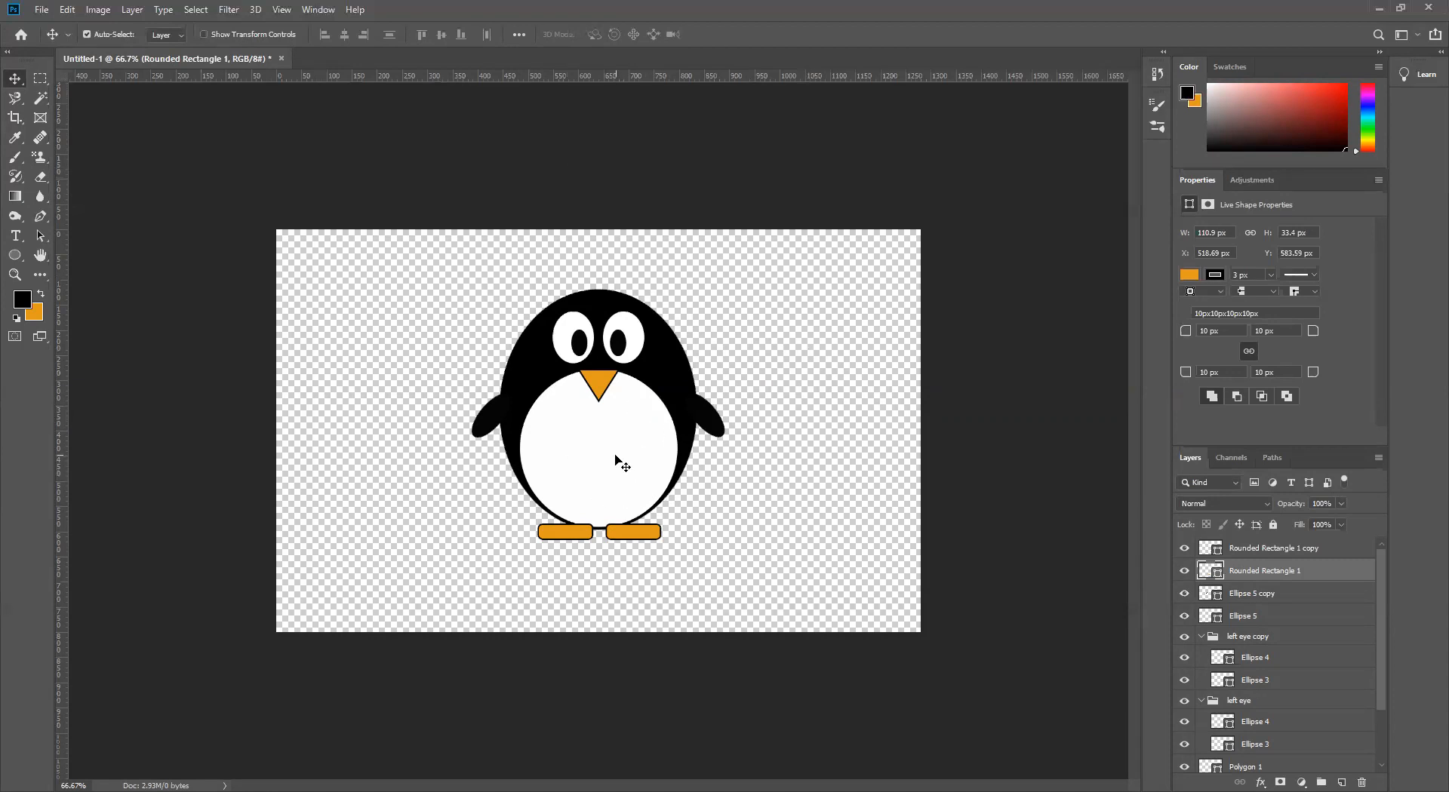
# Select every shape of the penguin on the canvas and combine their layers into one group
pyautogui.click(798, 398)
pyautogui.moveTo(422, 245); pyautogui.dragTo(768, 581)
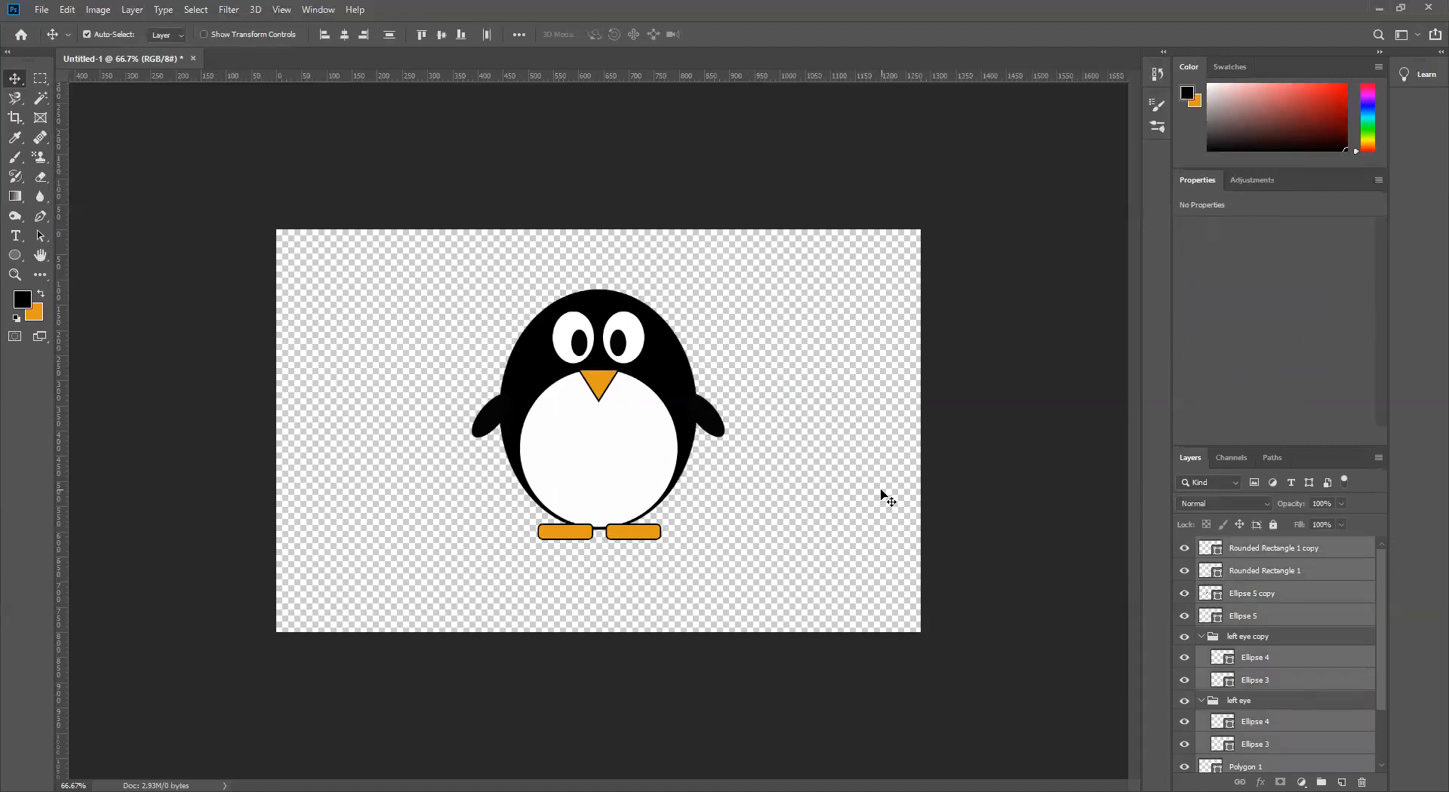
pyautogui.hotkey('ctrl', 'g')
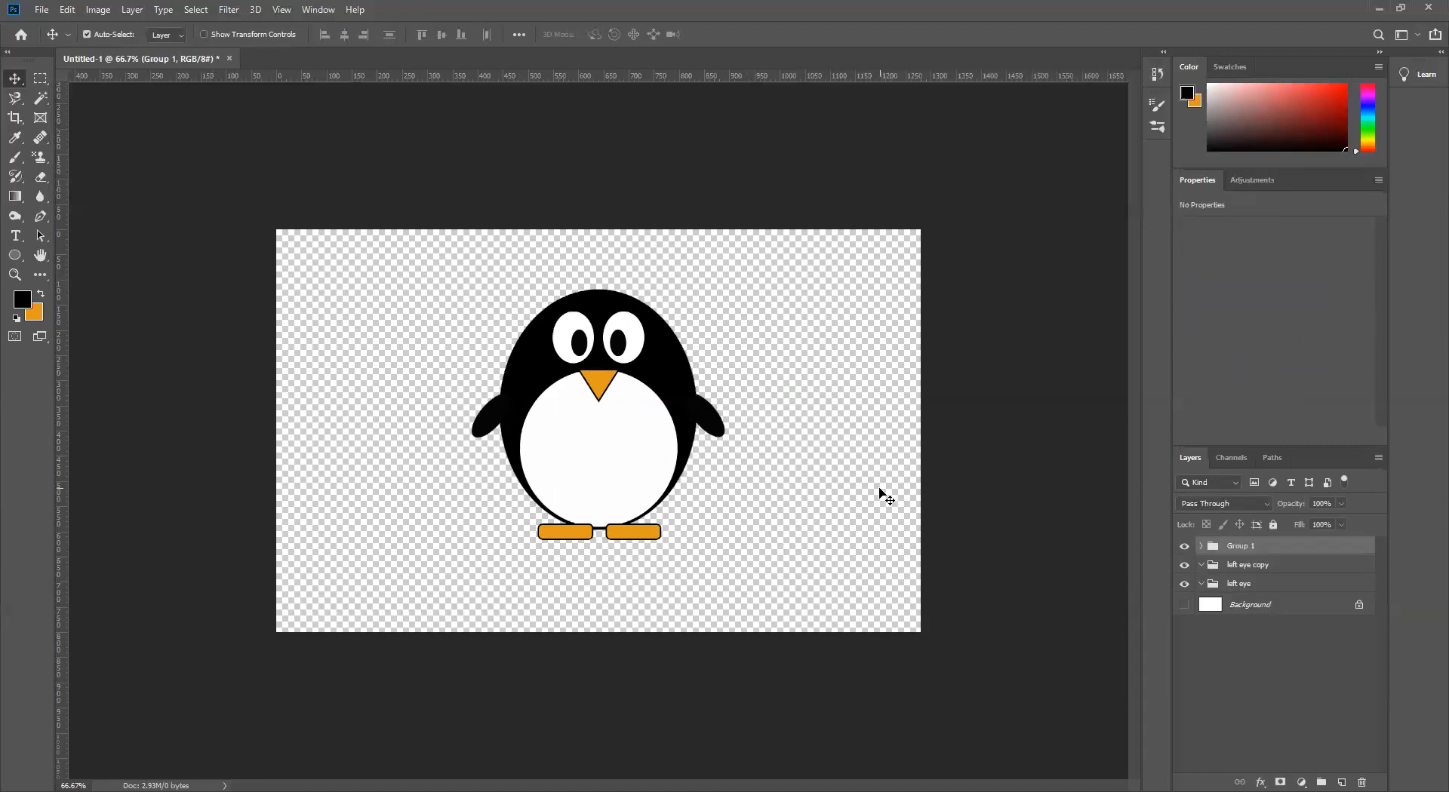
# Toggle the visibility of Group 1 to check its contents, and delete the leftover empty "left eye copy" group
pyautogui.click(1185, 547)
pyautogui.click(1184, 547)
pyautogui.click(1185, 547)
pyautogui.click(1185, 547)
pyautogui.click(1184, 547)
pyautogui.click(1184, 547)
pyautogui.click(1289, 567)
pyautogui.press('Delete')
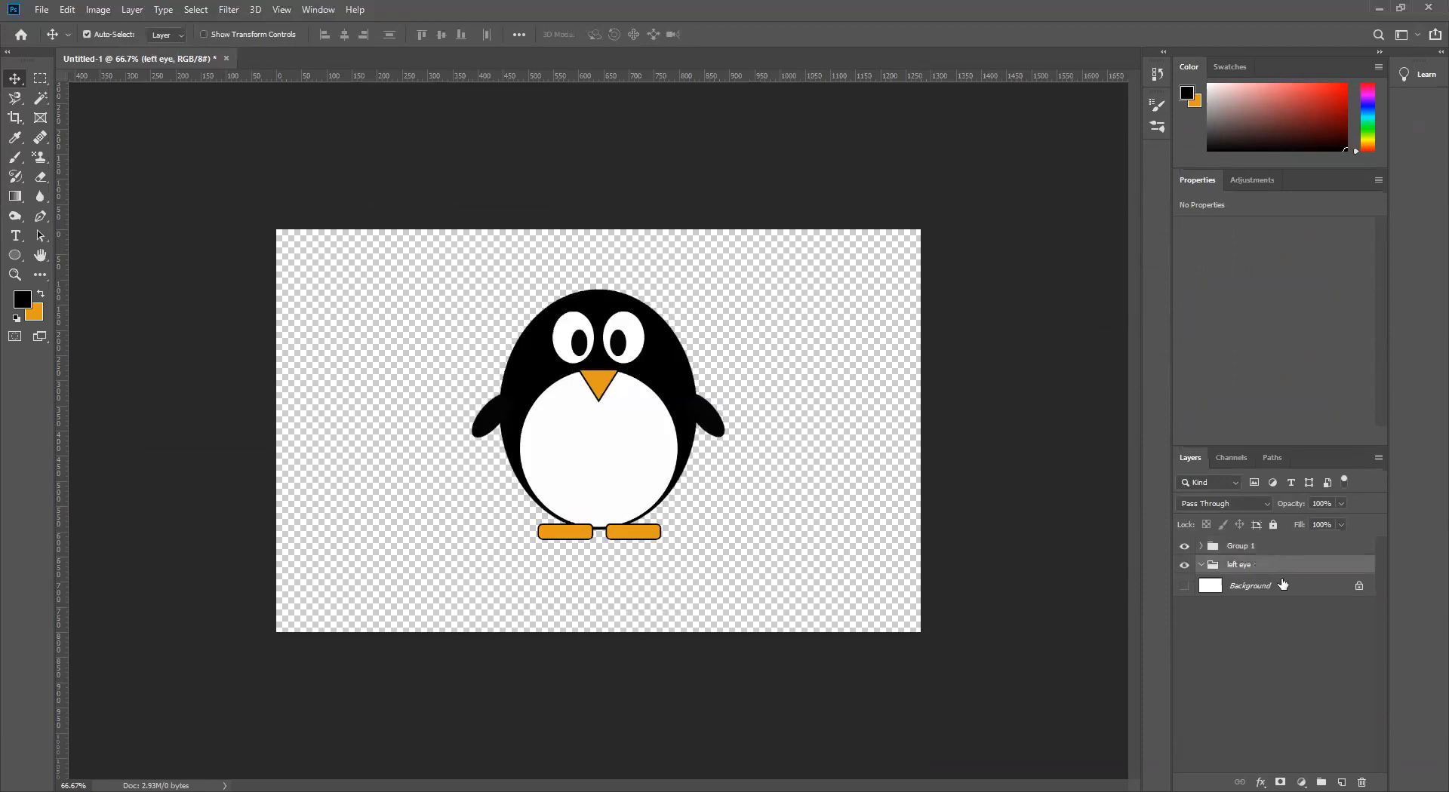
# Delete the leftover "left eye" group and make the white Background layer visible behind the penguin
pyautogui.press('Delete')
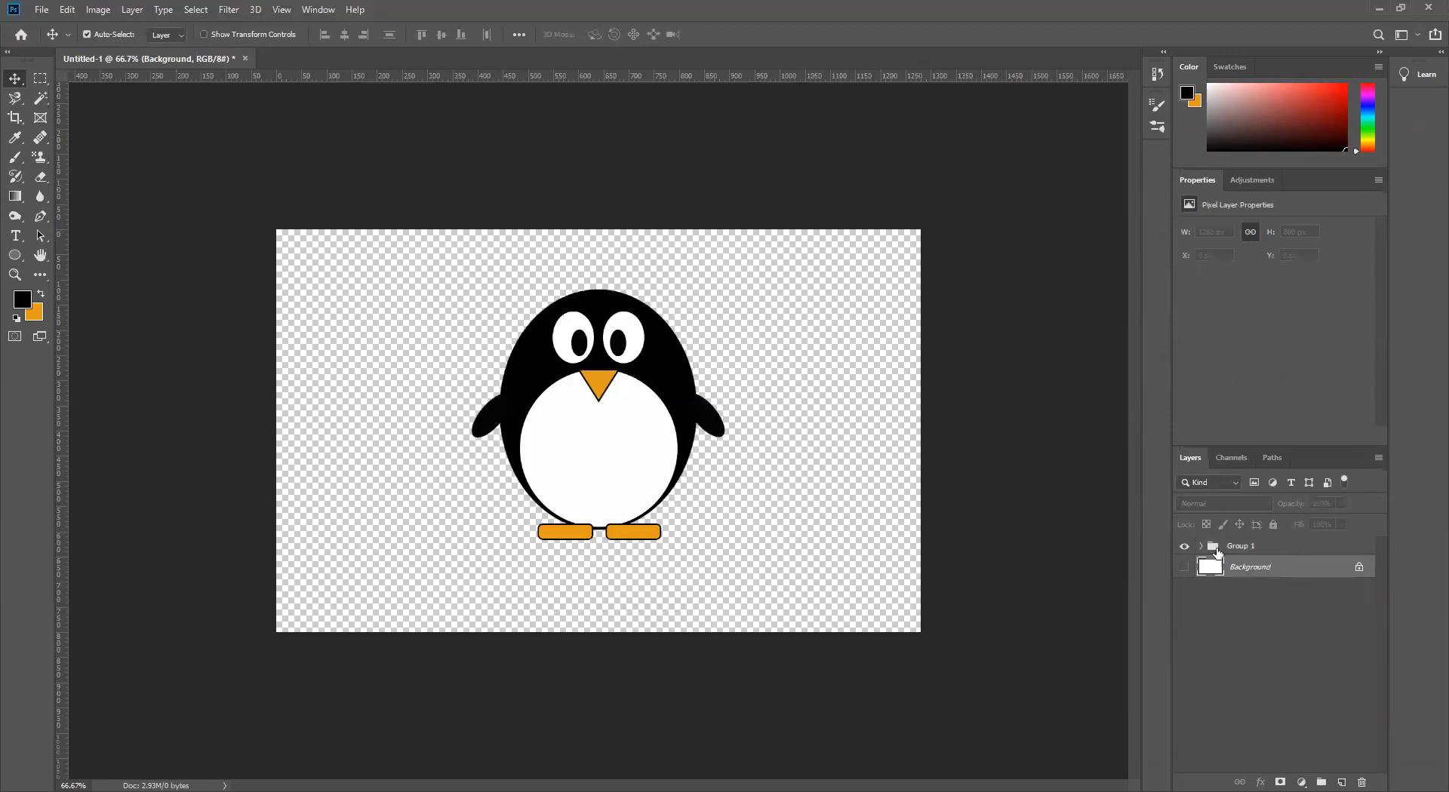
pyautogui.click(1184, 547)
pyautogui.click(1184, 547)
pyautogui.click(1185, 547)
pyautogui.click(1185, 547)
pyautogui.click(1184, 566)
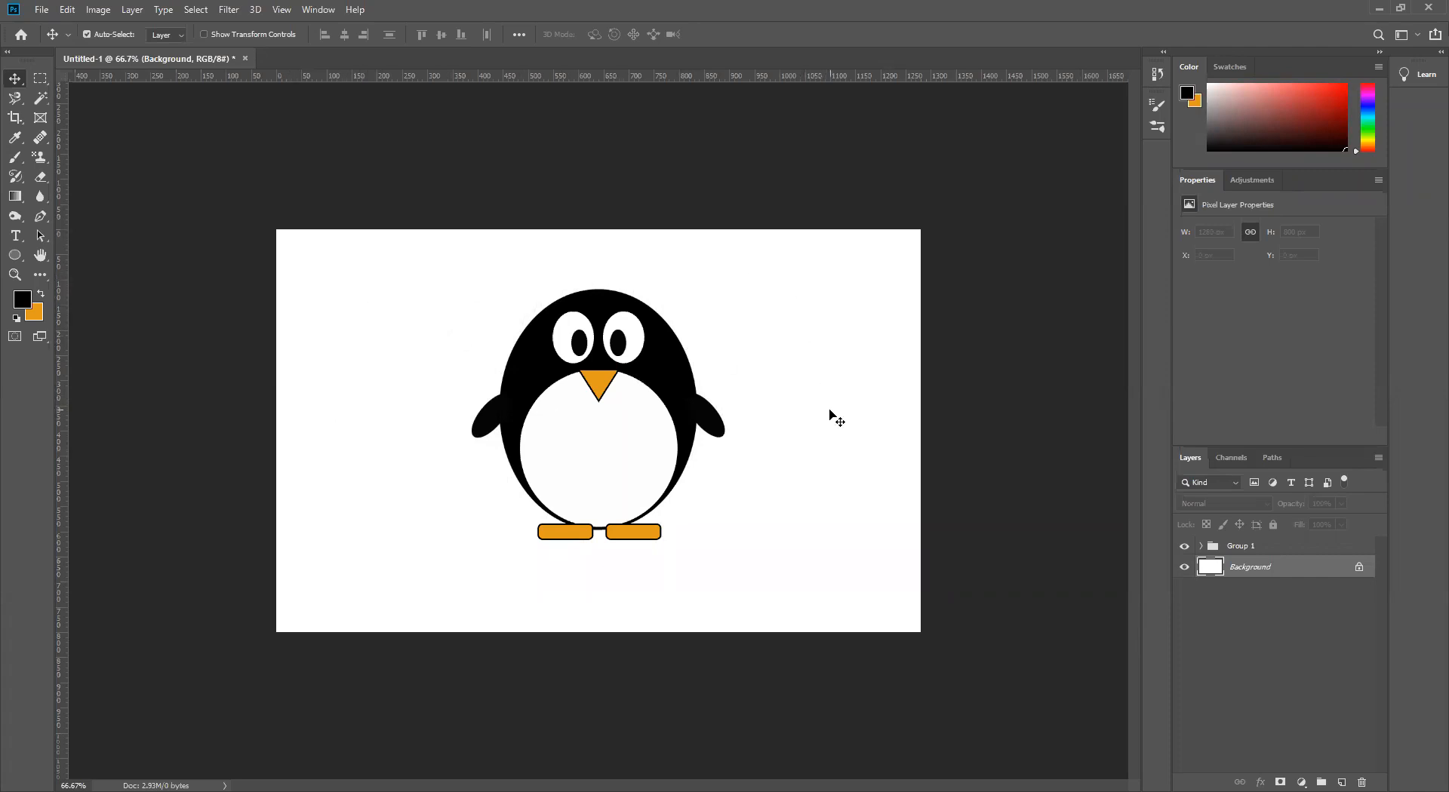
# Locate the white belly shape's layer inside Group 1 and collapse the group again
pyautogui.moveTo(632, 441); pyautogui.dragTo(631, 440)
pyautogui.scroll(1, 1260, 596)
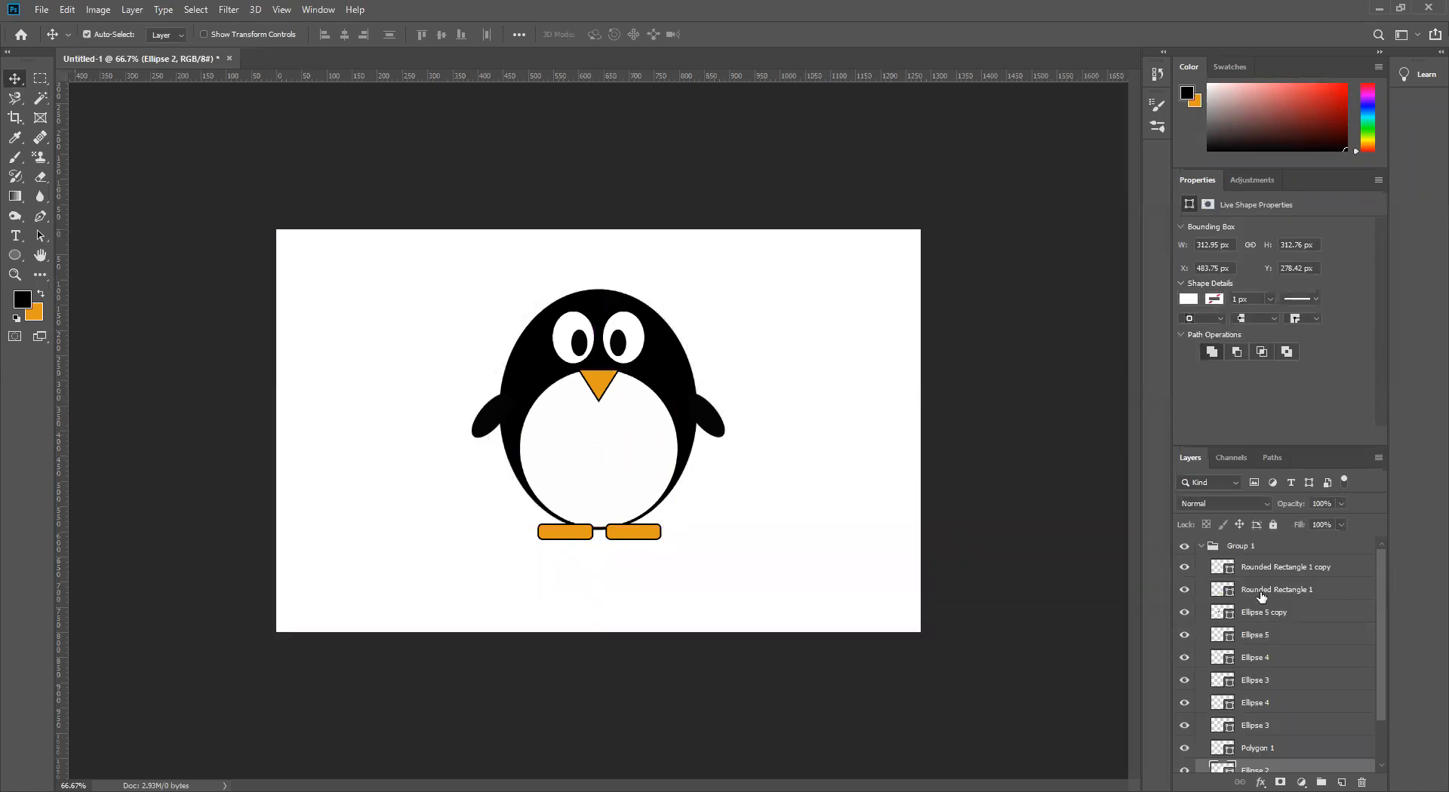
pyautogui.click(1202, 546)
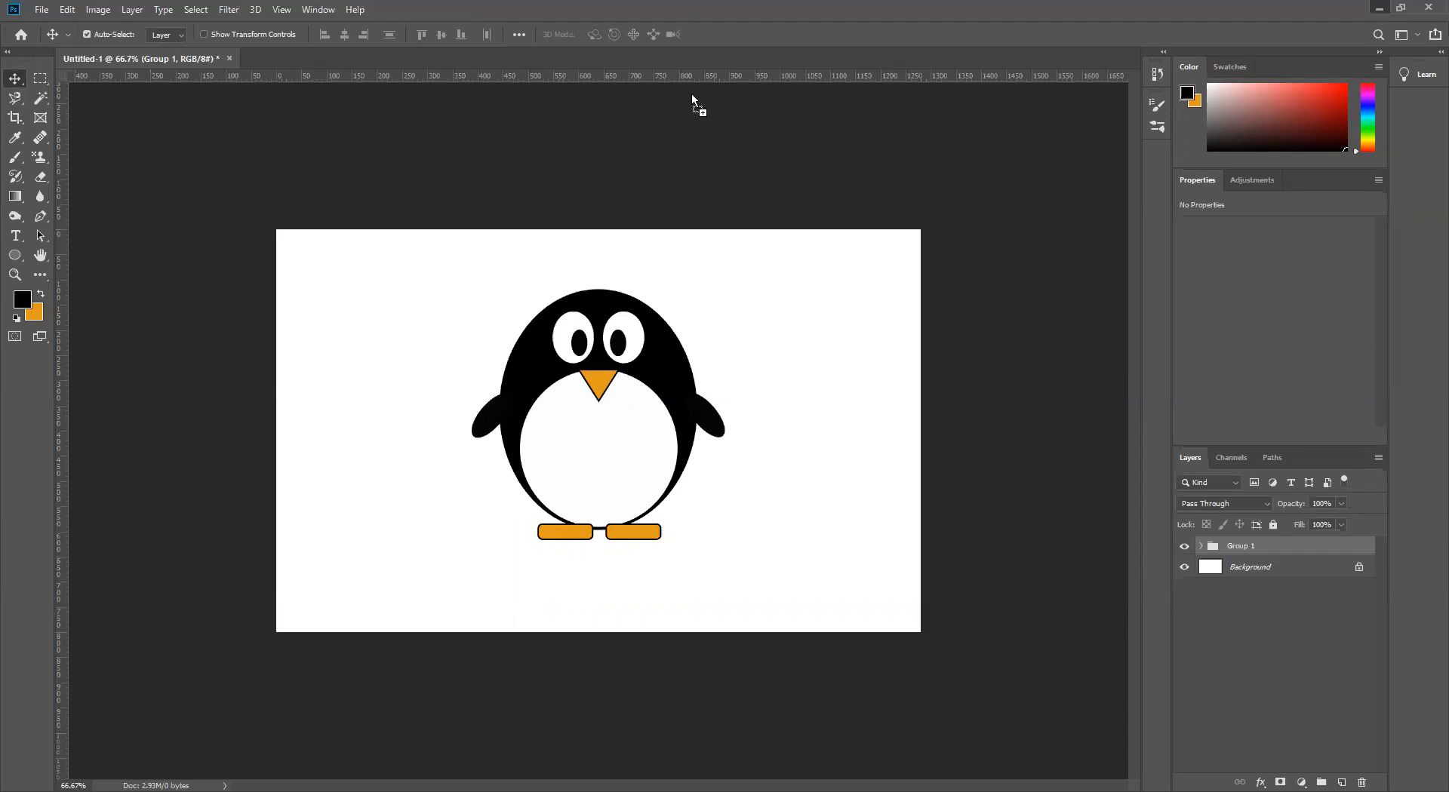
# Open web-banner.png as a separate document and return to the Untitled-1 penguin document
pyautogui.moveTo(700, 65); pyautogui.dragTo(701, 67)
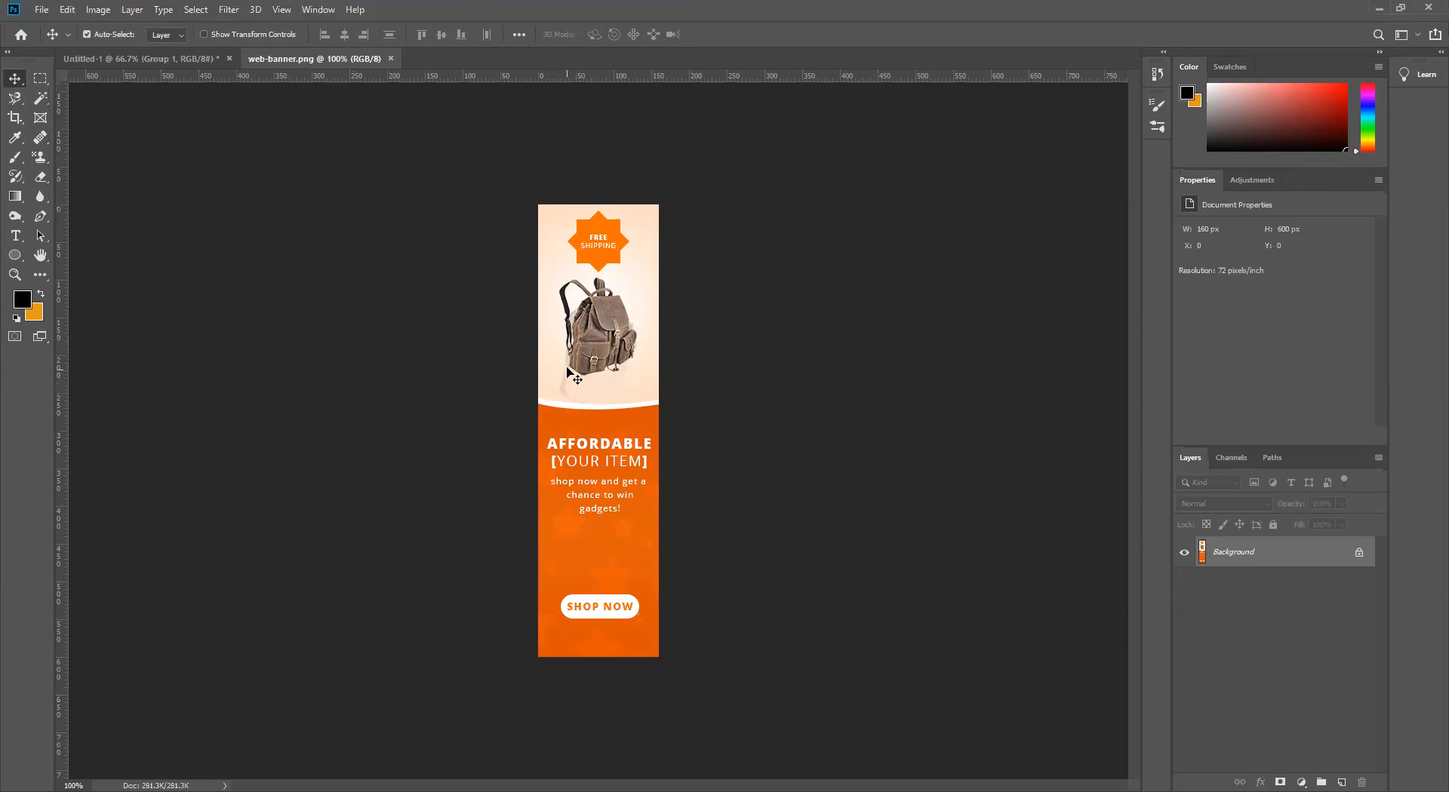
pyautogui.click(198, 60)
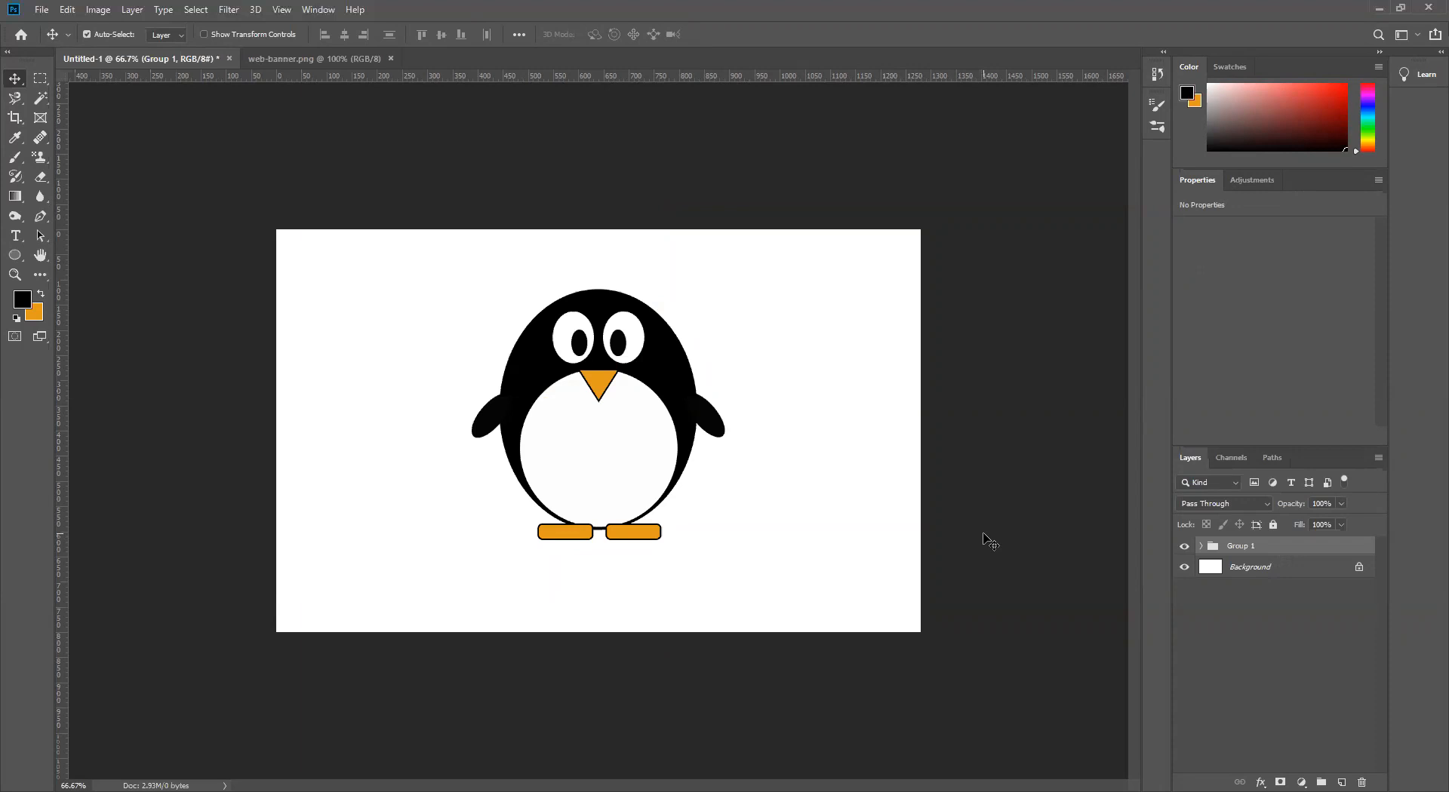
# Duplicate the penguin's Group 1
pyautogui.click(1184, 546)
pyautogui.click(1183, 546)
pyautogui.hotkey('ctrl', 'j')
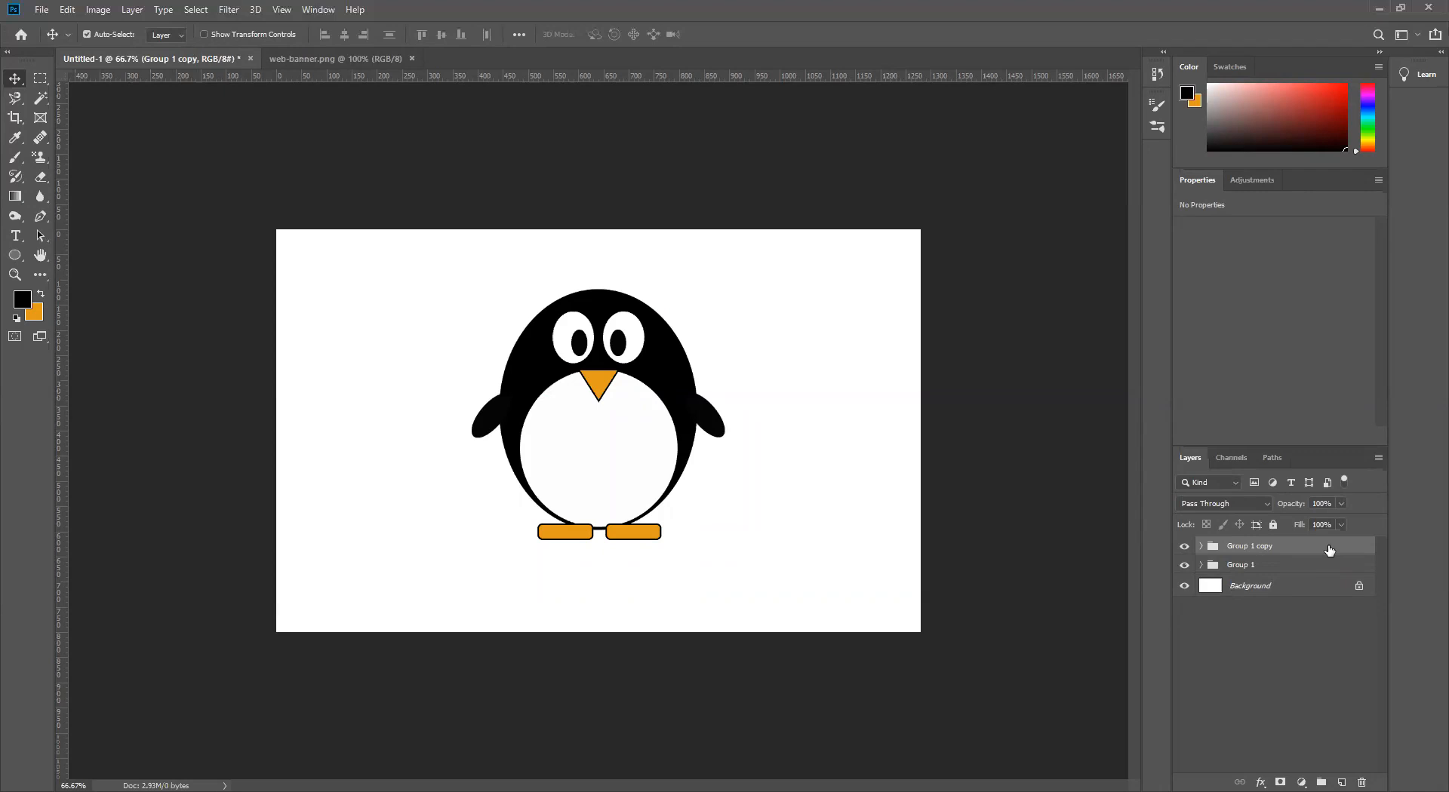
# Rotate the original Group 1 beneath the copy by 180° so that it is upside down
pyautogui.click(1263, 567)
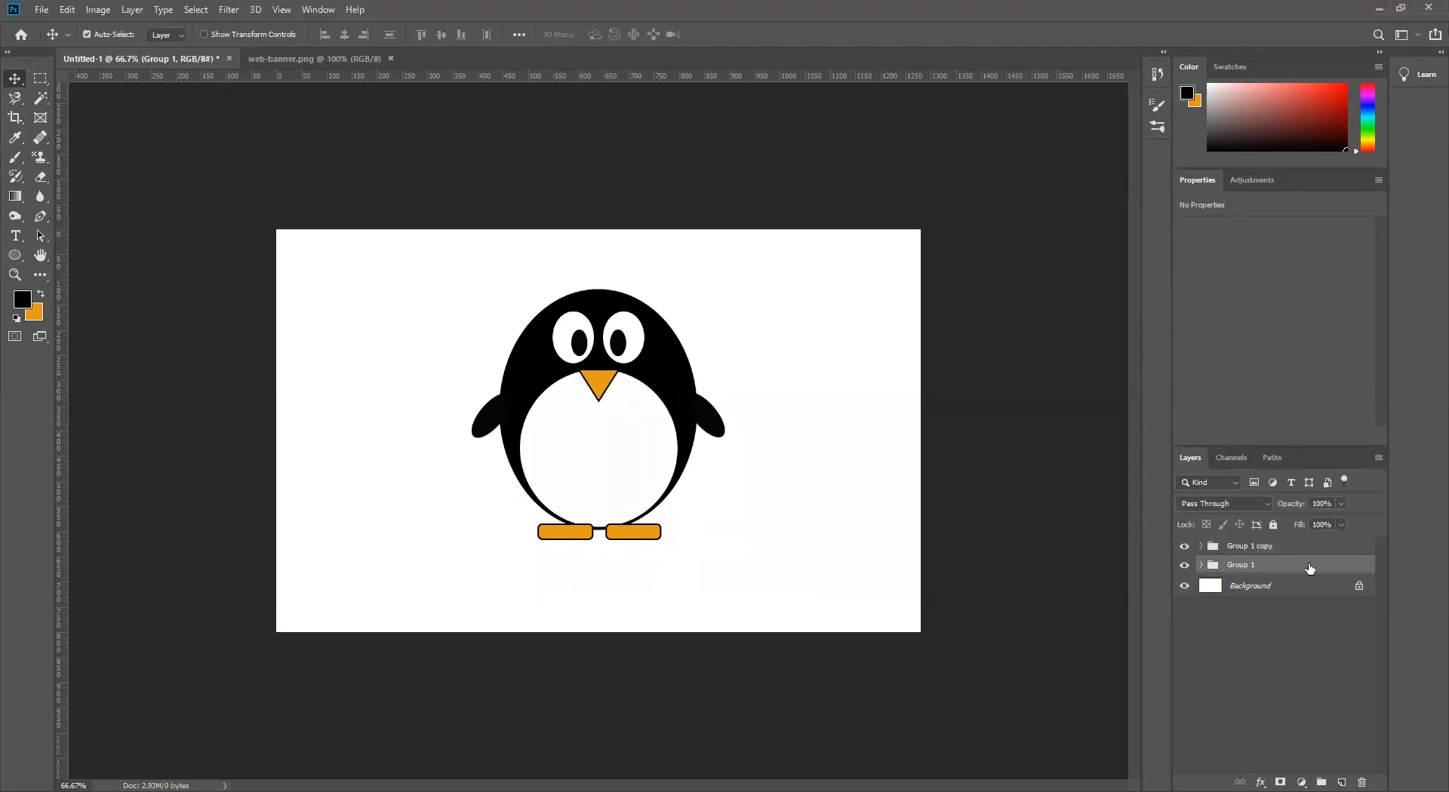
pyautogui.hotkey('ctrl', 't')
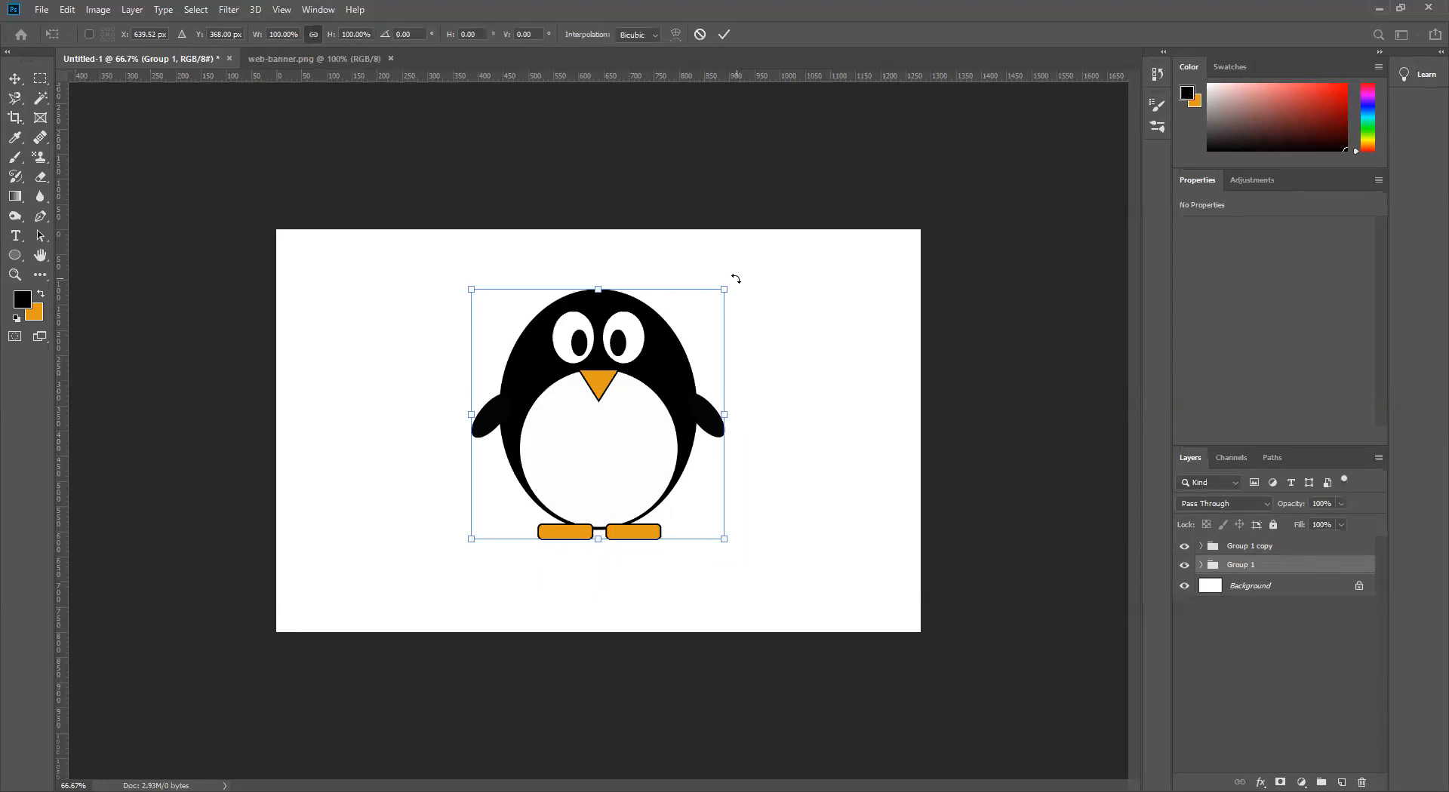
pyautogui.moveTo(736, 280); pyautogui.dragTo(607, 598)
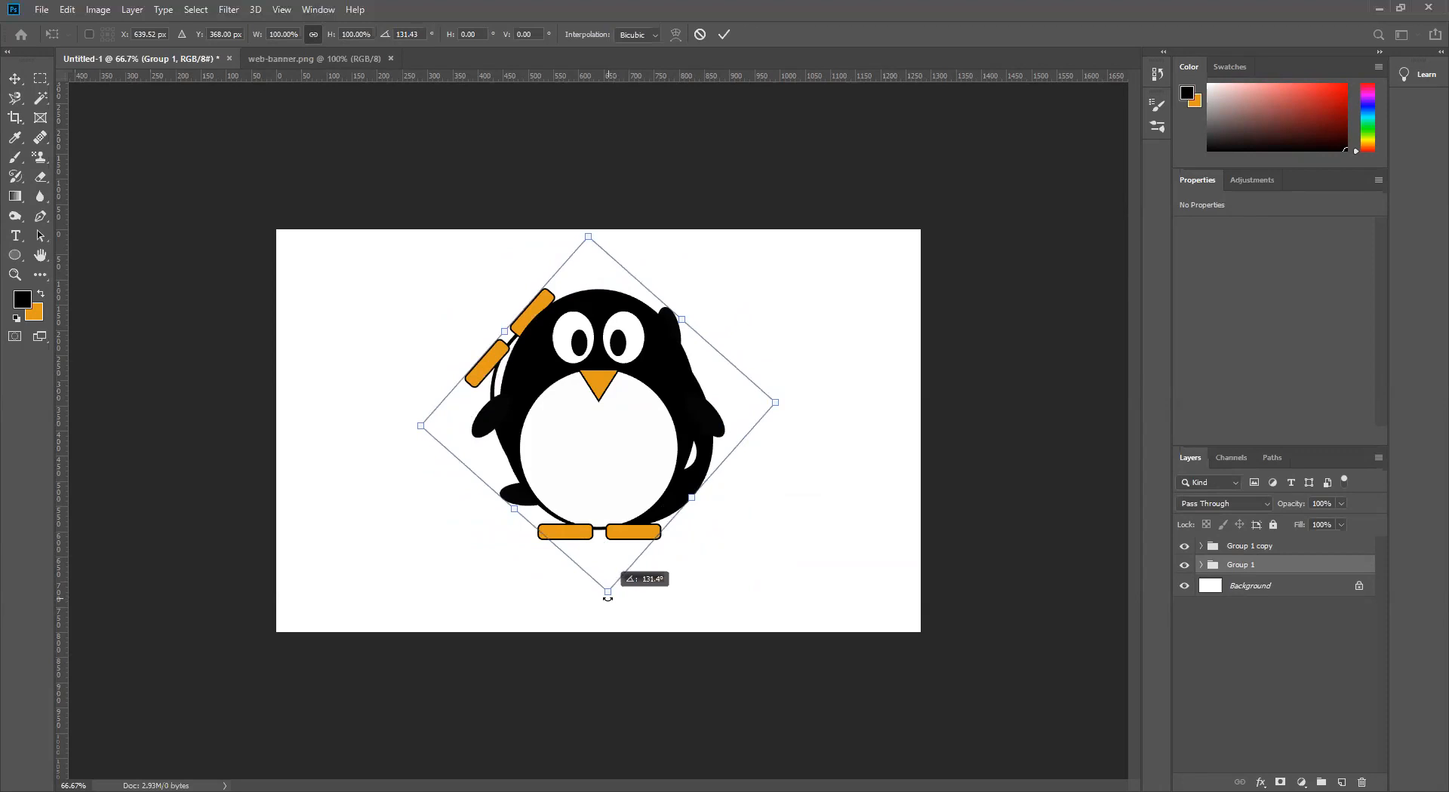
pyautogui.press('shift')
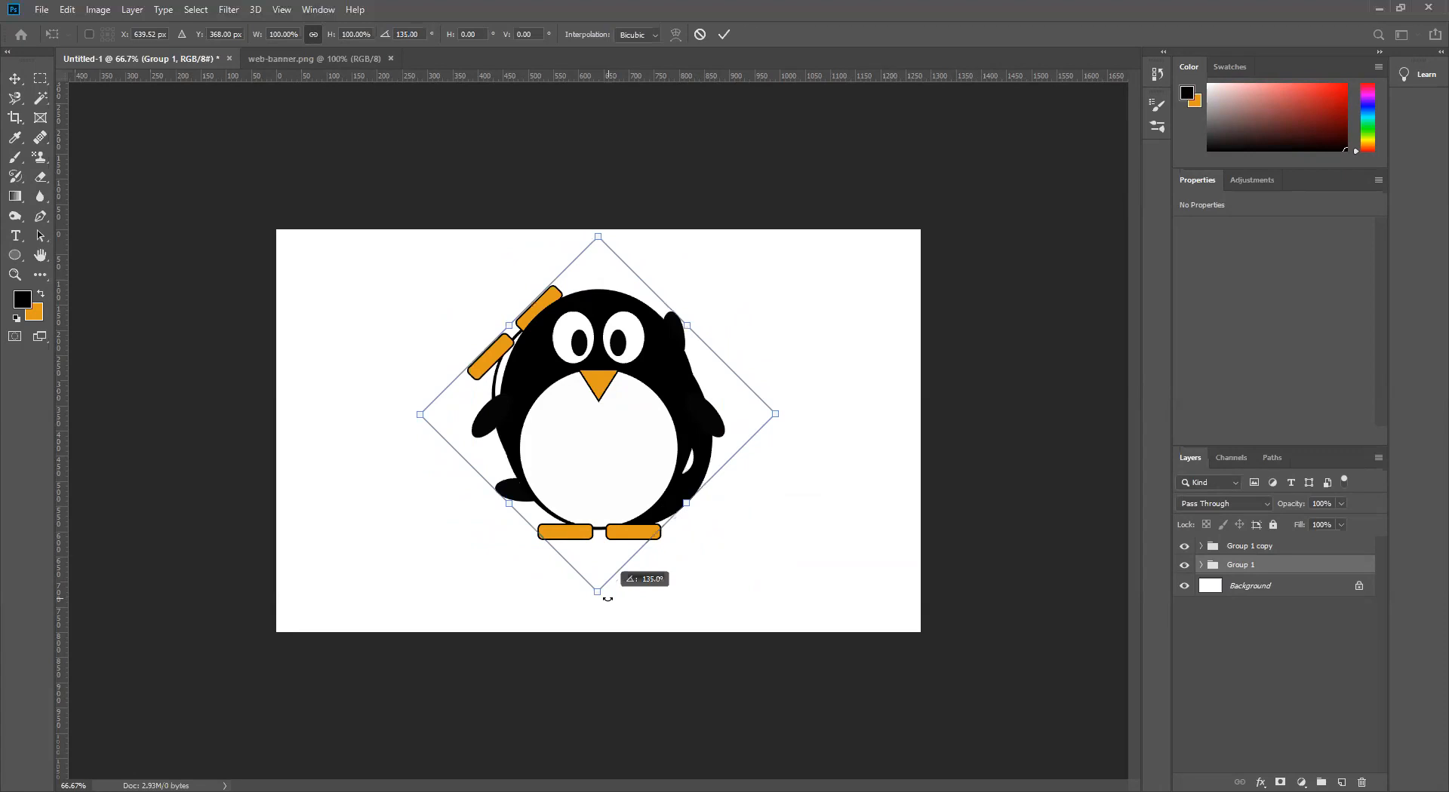
pyautogui.moveTo(608, 600); pyautogui.dragTo(462, 576)
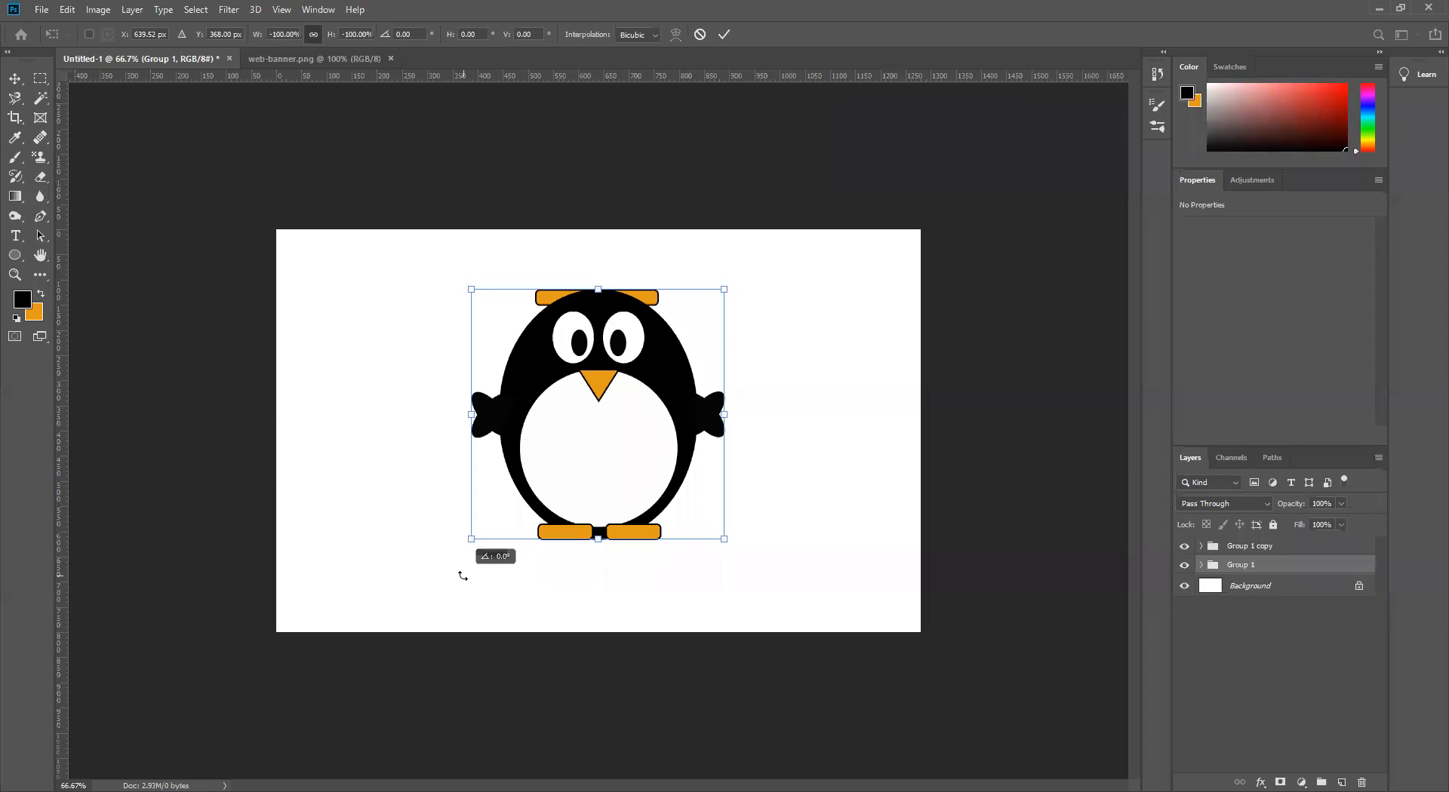
pyautogui.moveTo(462, 575); pyautogui.dragTo(462, 576)
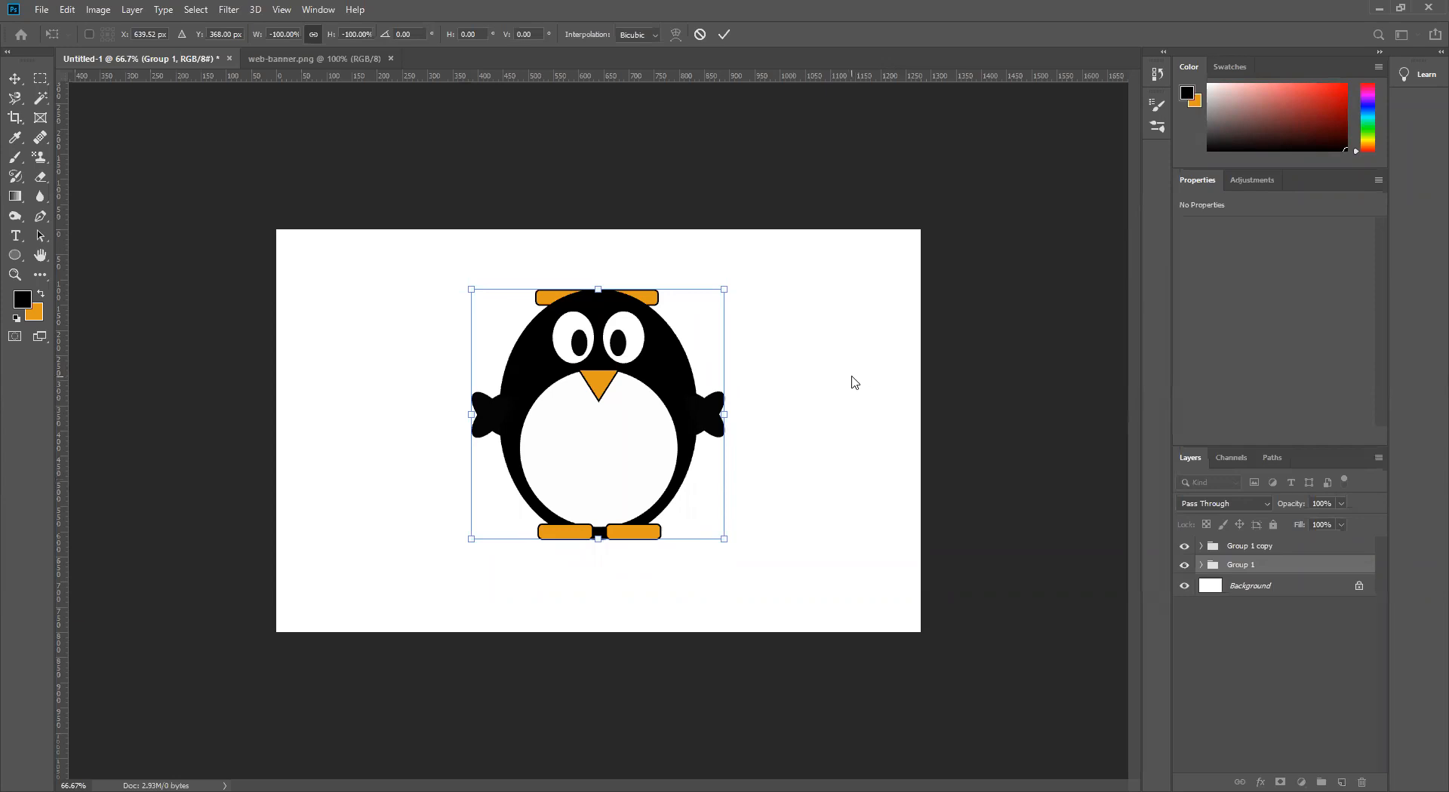
# Move the upside-down Group 1 straight down to Y 522.50 px as a reflection and apply the transform
pyautogui.press('Down')
pyautogui.press('Down')
pyautogui.press('Down')
pyautogui.press('Down')
pyautogui.press('Down')
pyautogui.press('Down')
pyautogui.press('Down')
pyautogui.press('Down')
pyautogui.press('Down')
pyautogui.press('Down')
pyautogui.press('Down')
pyautogui.press('Down')
pyautogui.press('Down')
pyautogui.press('Down')
pyautogui.press('Down')
pyautogui.press('Down')
pyautogui.press('Down')
pyautogui.press('Down')
pyautogui.press('Down')
pyautogui.press('Down')
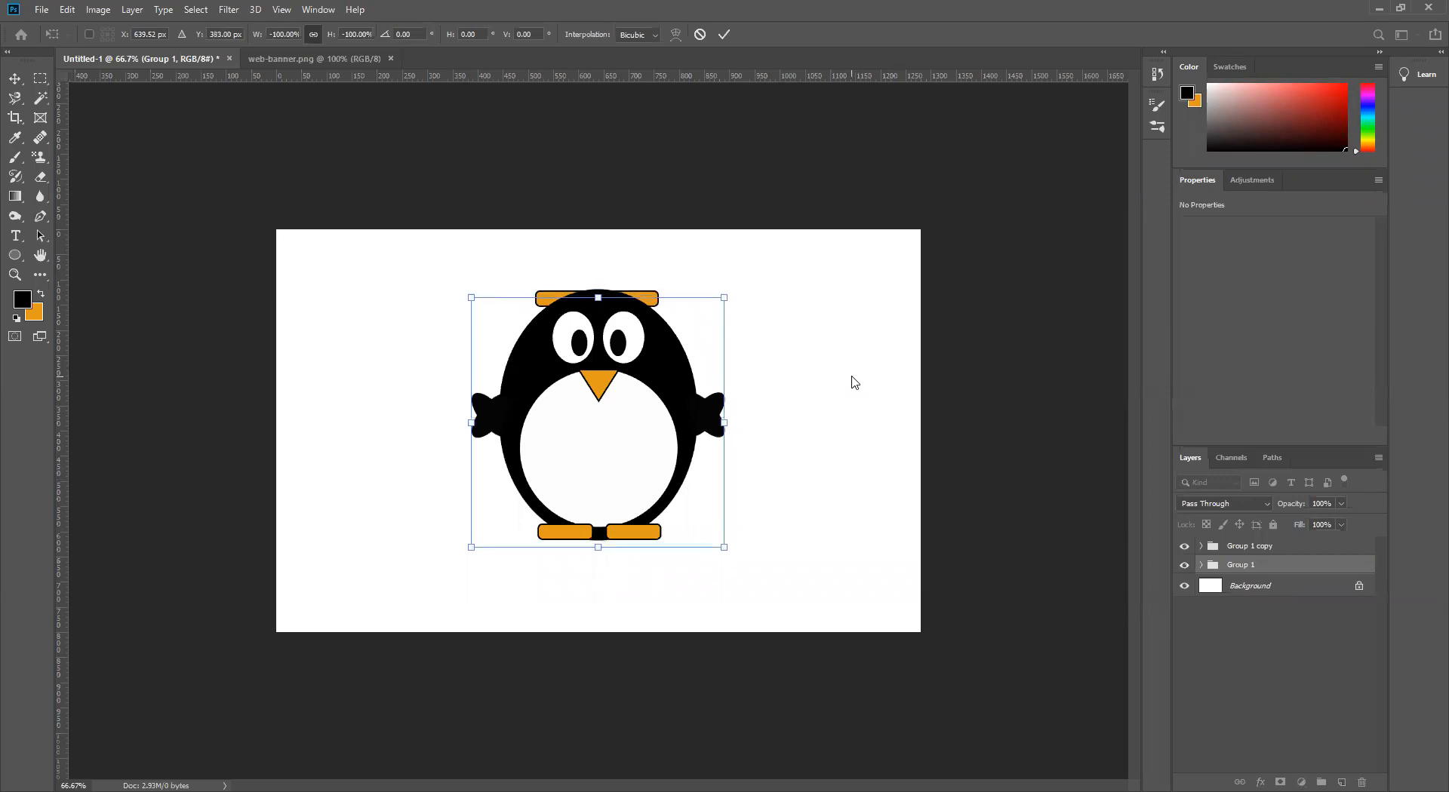
pyautogui.press('Down')
pyautogui.press('Down')
pyautogui.press('Down')
pyautogui.press('Down')
pyautogui.press('Down')
pyautogui.press('Down')
pyautogui.press('Down')
pyautogui.press('Down')
pyautogui.press('Down')
pyautogui.press('Down')
pyautogui.press('Down')
pyautogui.press('Down')
pyautogui.press('Down')
pyautogui.press('Down')
pyautogui.press('Down')
pyautogui.press('Down')
pyautogui.press('Down')
pyautogui.press('Down')
pyautogui.press('Down')
pyautogui.press('Down')
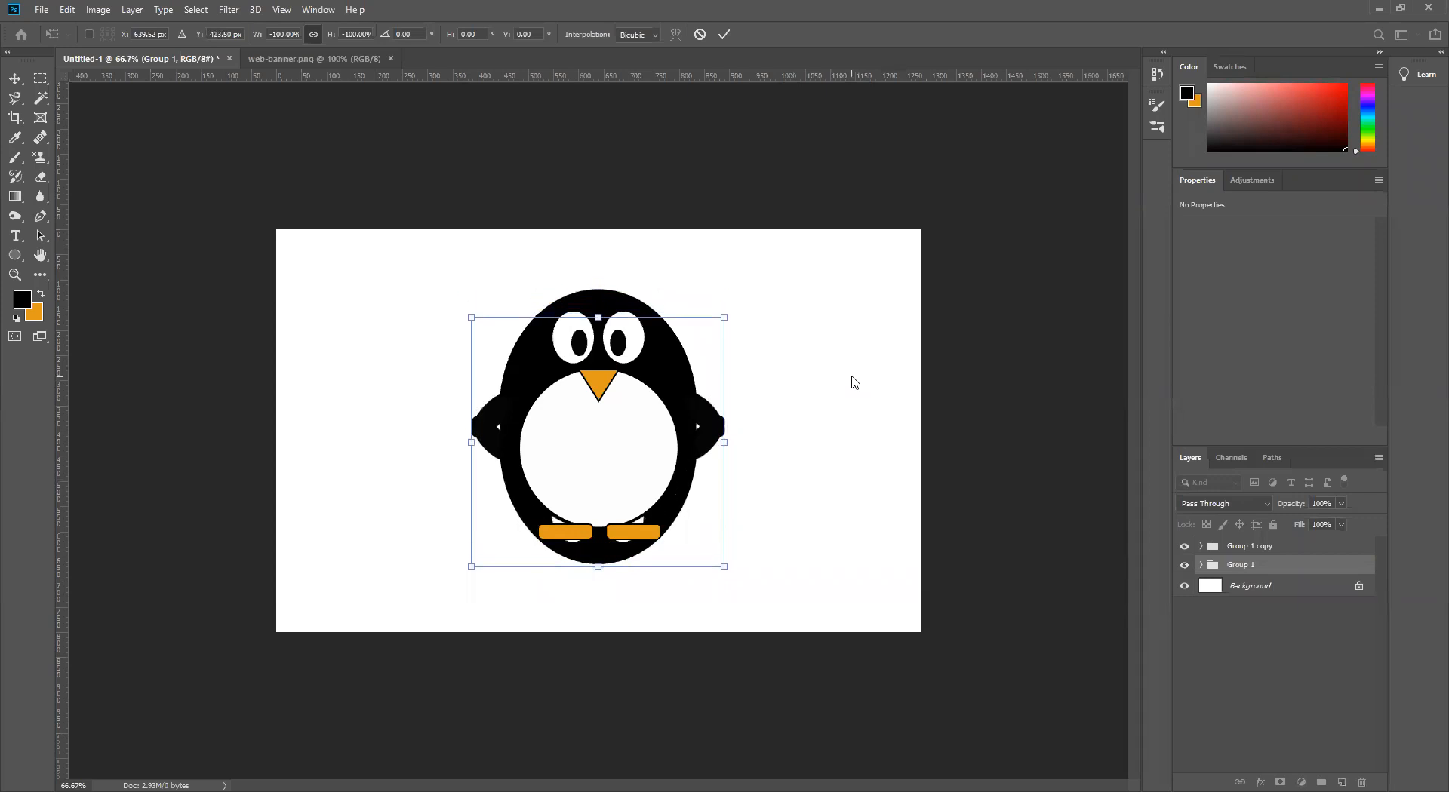
pyautogui.press('Down')
pyautogui.press('Down')
pyautogui.press('Down')
pyautogui.press('Down')
pyautogui.press('Down')
pyautogui.press('Down')
pyautogui.press('Down')
pyautogui.press('Down')
pyautogui.press('Down')
pyautogui.press('Down')
pyautogui.press('Down')
pyautogui.press('Down')
pyautogui.press('Down')
pyautogui.press('Down')
pyautogui.press('Down')
pyautogui.press('Down')
pyautogui.press('Down')
pyautogui.press('Down')
pyautogui.press('Down')
pyautogui.press('Down')
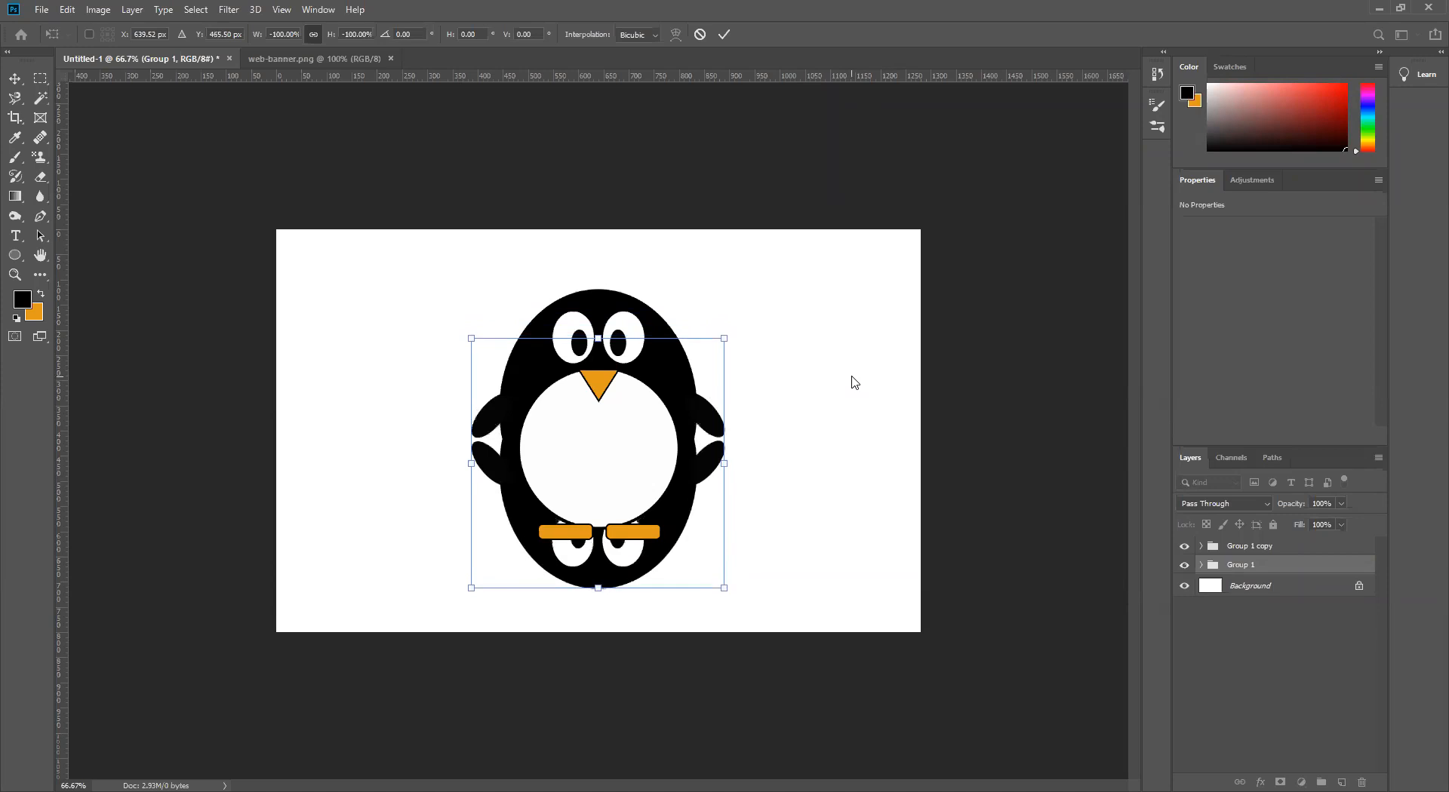
pyautogui.press('Down')
pyautogui.press('Down')
pyautogui.press('Down')
pyautogui.press('Down')
pyautogui.press('Down')
pyautogui.press('Down')
pyautogui.press('Down')
pyautogui.press('Down')
pyautogui.press('Down')
pyautogui.press('Down')
pyautogui.press('Down')
pyautogui.press('Down')
pyautogui.press('Down')
pyautogui.press('Down')
pyautogui.press('Down')
pyautogui.press('Down')
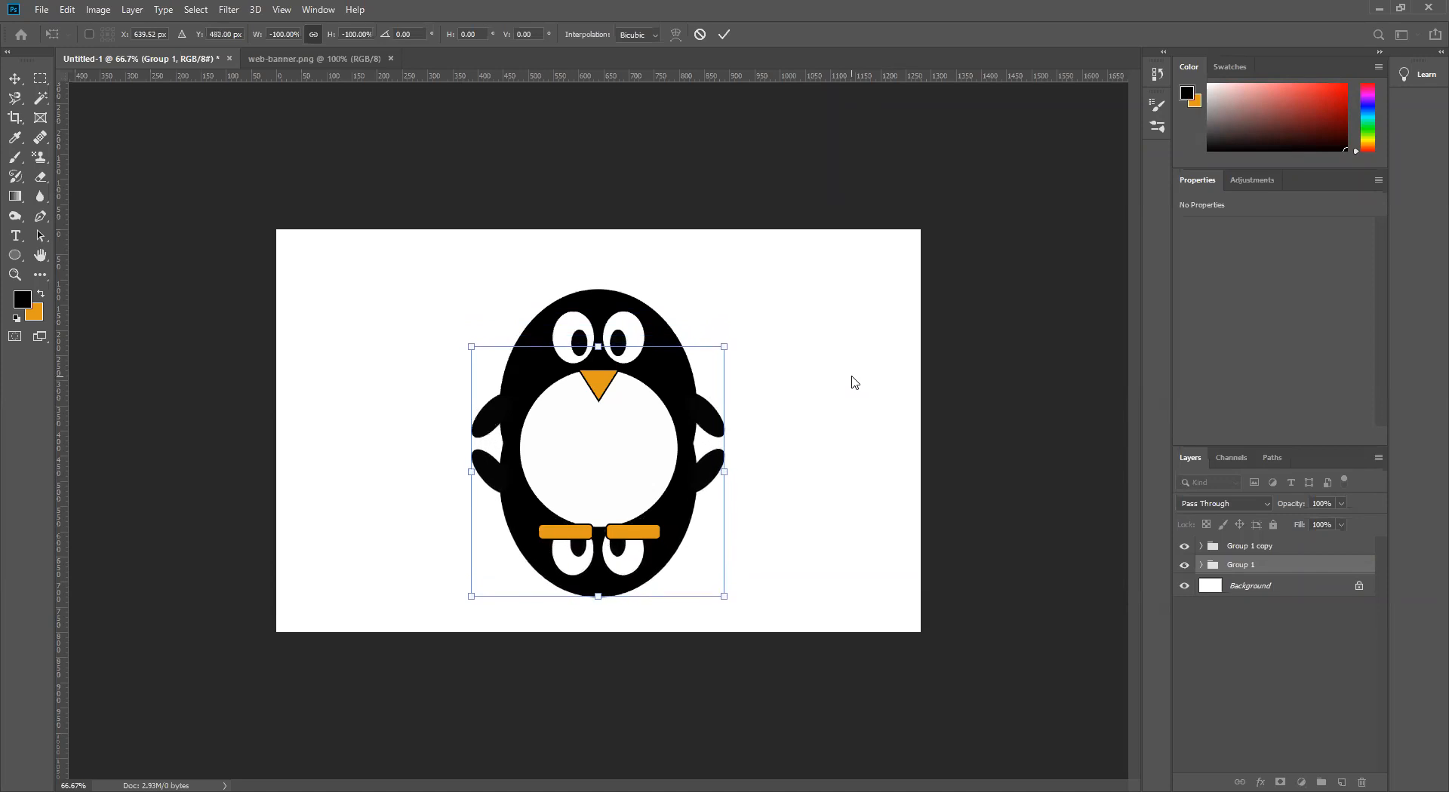
pyautogui.press('Down')
pyautogui.press('Down')
pyautogui.press('Down')
pyautogui.press('Down')
pyautogui.press('Down')
pyautogui.press('Down')
pyautogui.press('Down')
pyautogui.press('Down')
pyautogui.press('Down')
pyautogui.press('Down')
pyautogui.press('Down')
pyautogui.press('Down')
pyautogui.press('Down')
pyautogui.press('Down')
pyautogui.press('Down')
pyautogui.press('Down')
pyautogui.press('Down')
pyautogui.press('Down')
pyautogui.press('Down')
pyautogui.press('Down')
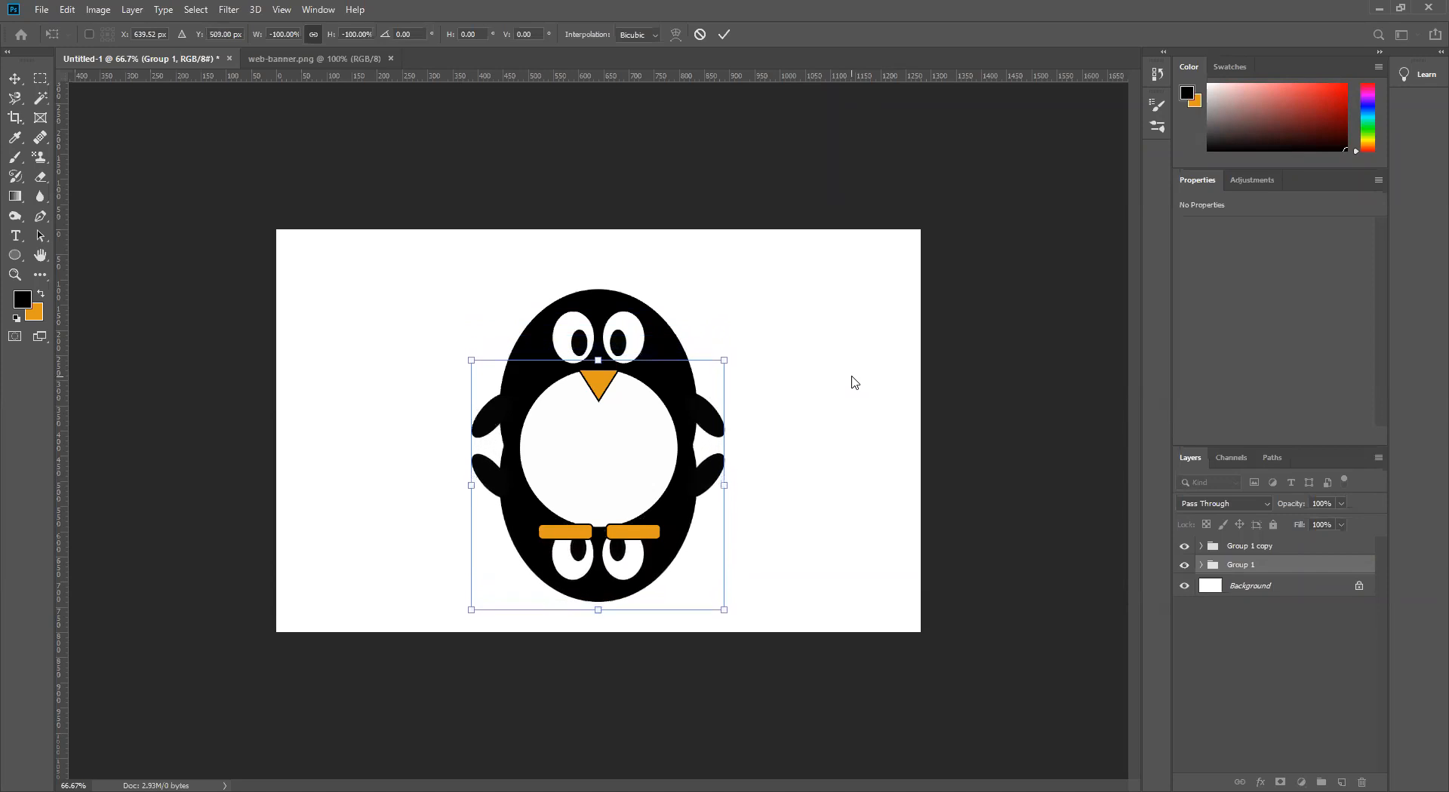
pyautogui.press('Down')
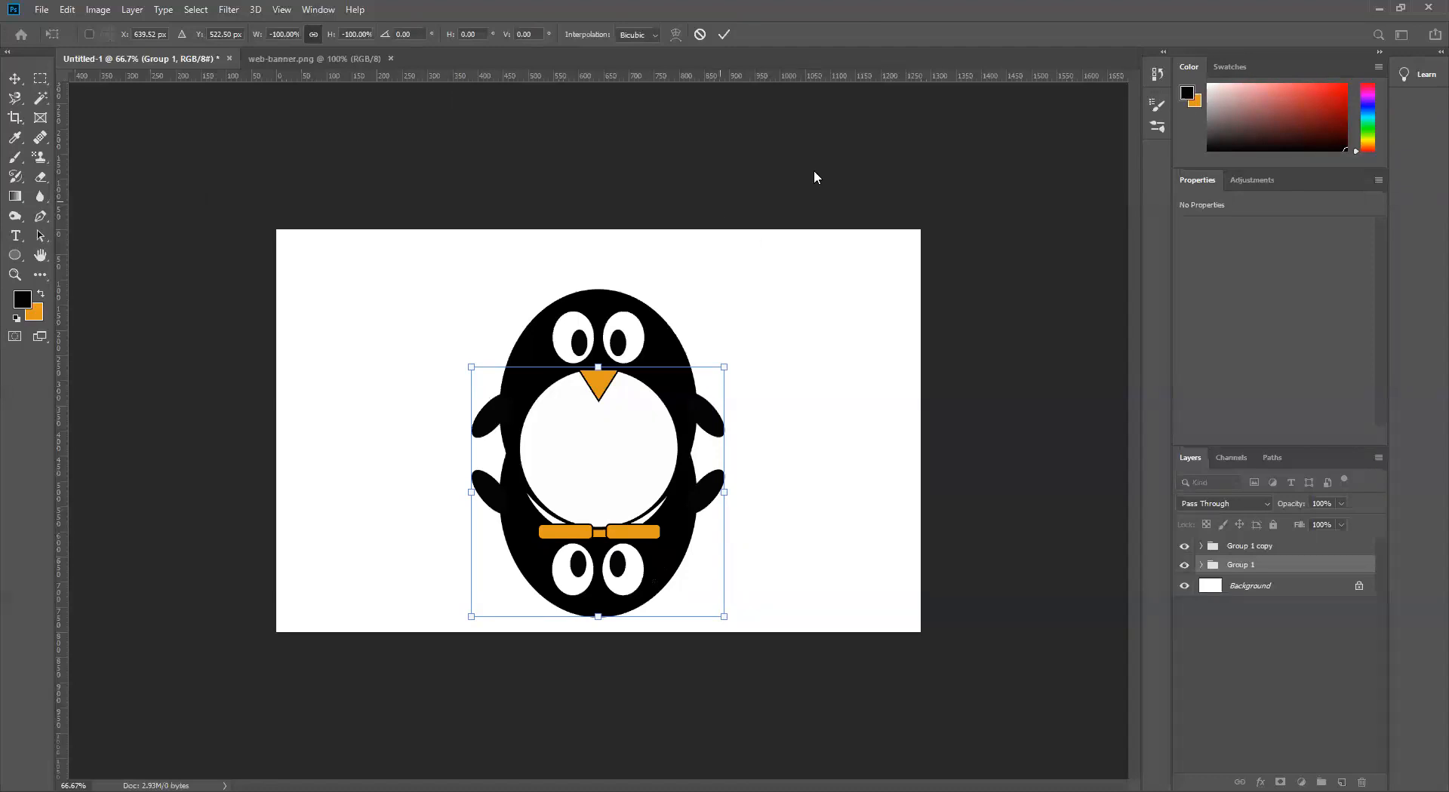
pyautogui.click(725, 35)
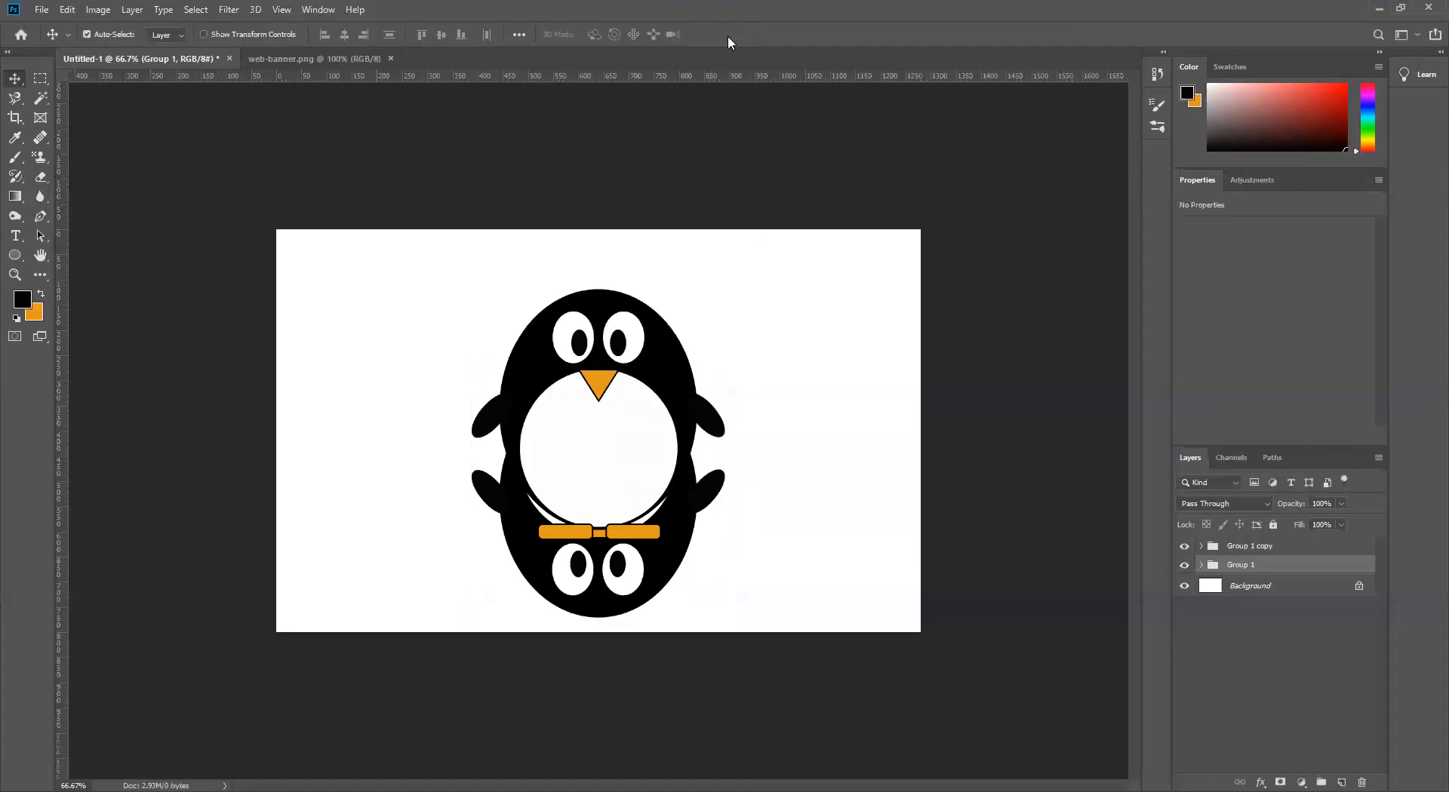
# Toggle Group 1's visibility to compare the penguin with and without its reflection
pyautogui.click(1185, 570)
pyautogui.click(1185, 570)
pyautogui.click(1185, 570)
pyautogui.click(1185, 570)
pyautogui.click(1184, 565)
pyautogui.click(1183, 566)
pyautogui.click(1183, 566)
pyautogui.click(1183, 568)
# Add a layer mask to Group 1 and set up the Gradient tool with the Foreground to Transparent gradient
pyautogui.click(1281, 782)
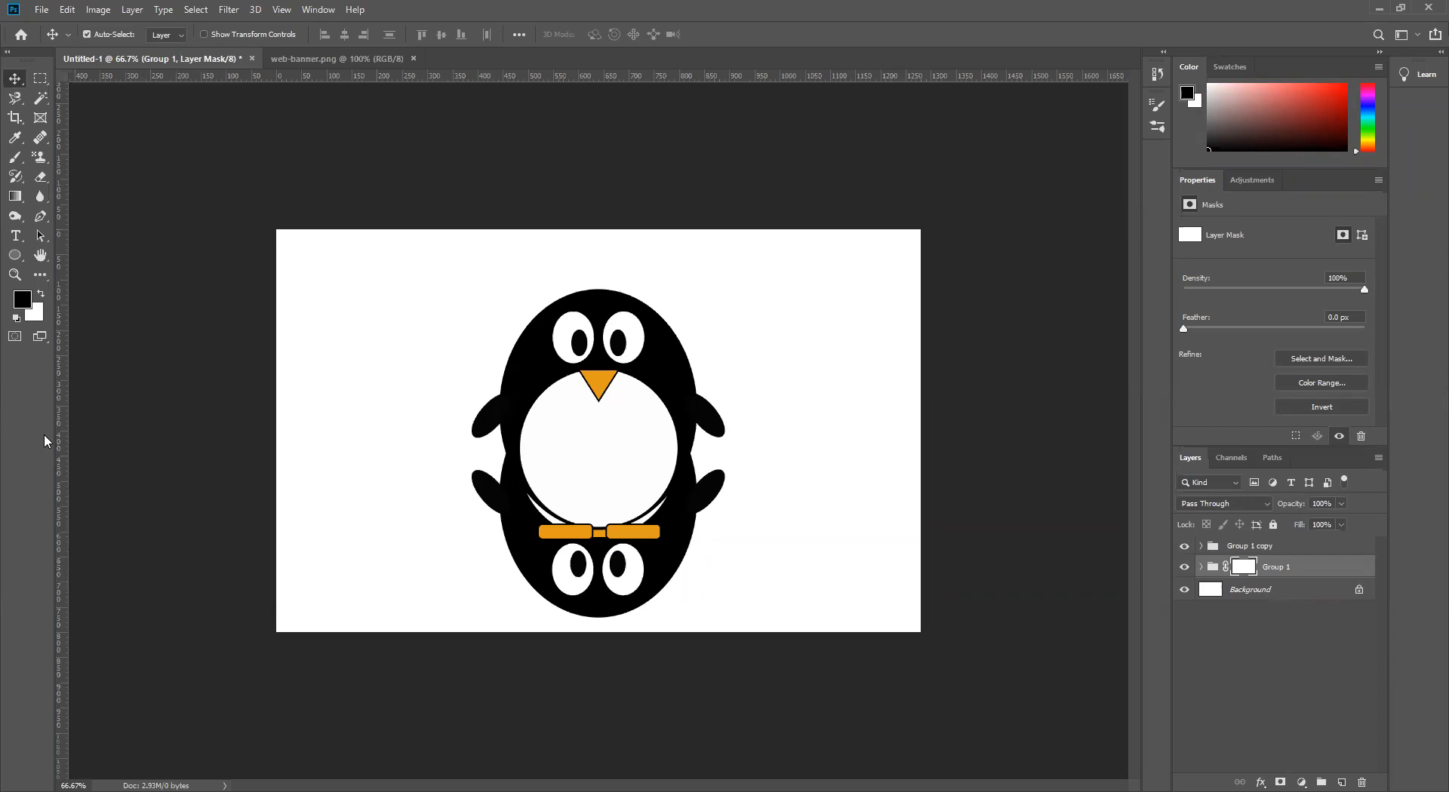
pyautogui.click(15, 197)
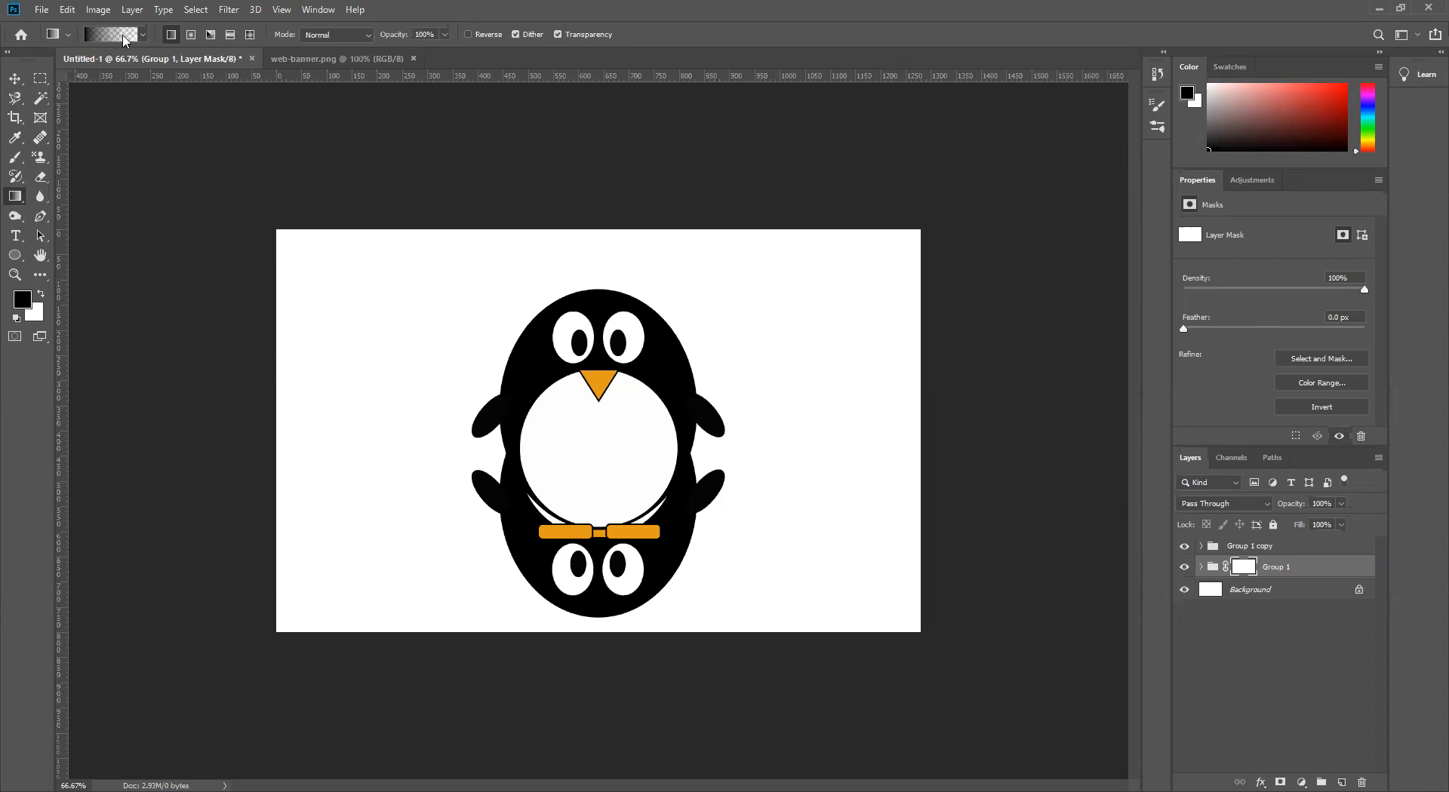
pyautogui.click(124, 38)
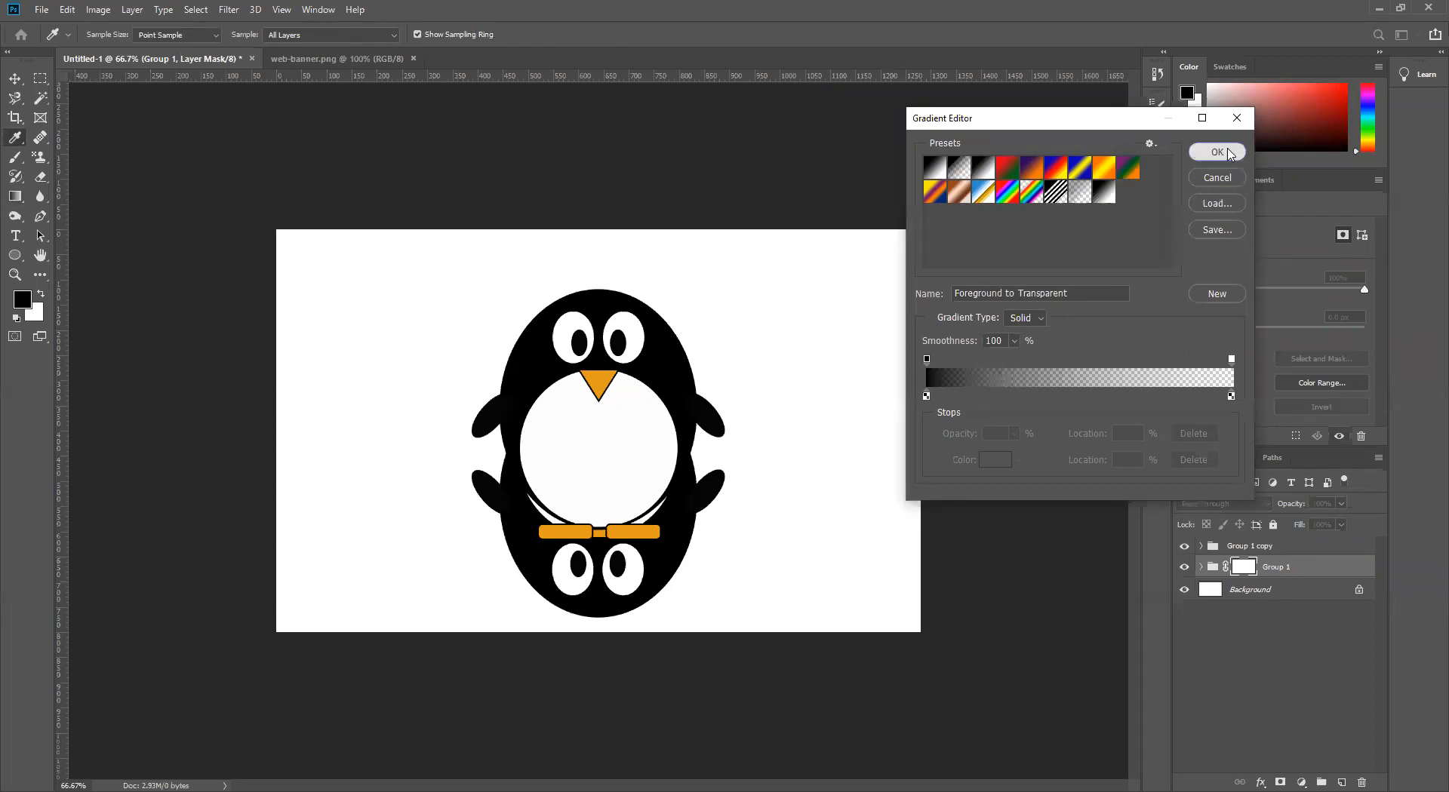
pyautogui.click(1217, 152)
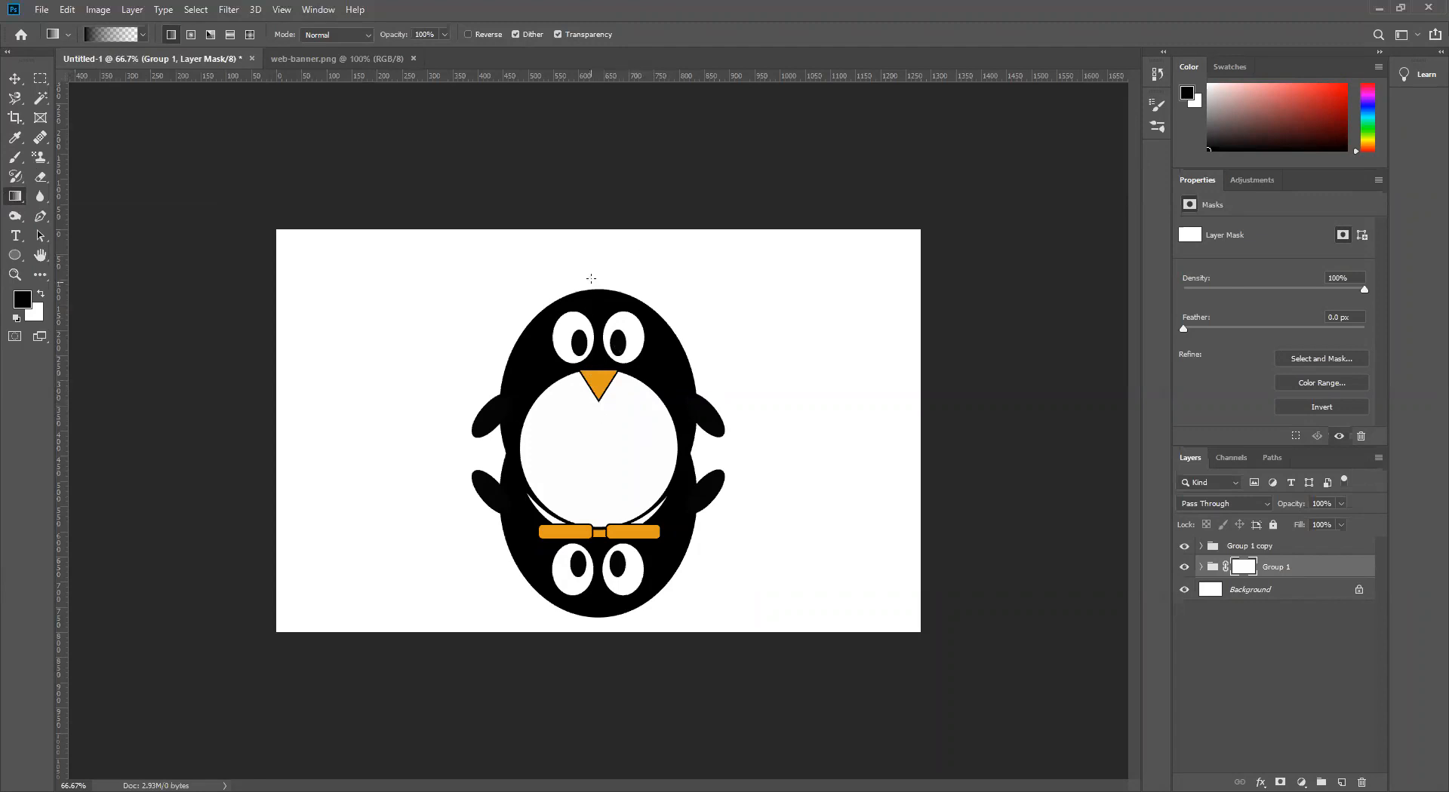
# Fade the reflection with one downward and repeated upward gradients across Group 1's mask, undoing the overlong upward pass
pyautogui.moveTo(599, 234); pyautogui.dragTo(594, 674)
pyautogui.moveTo(594, 677); pyautogui.dragTo(593, 676)
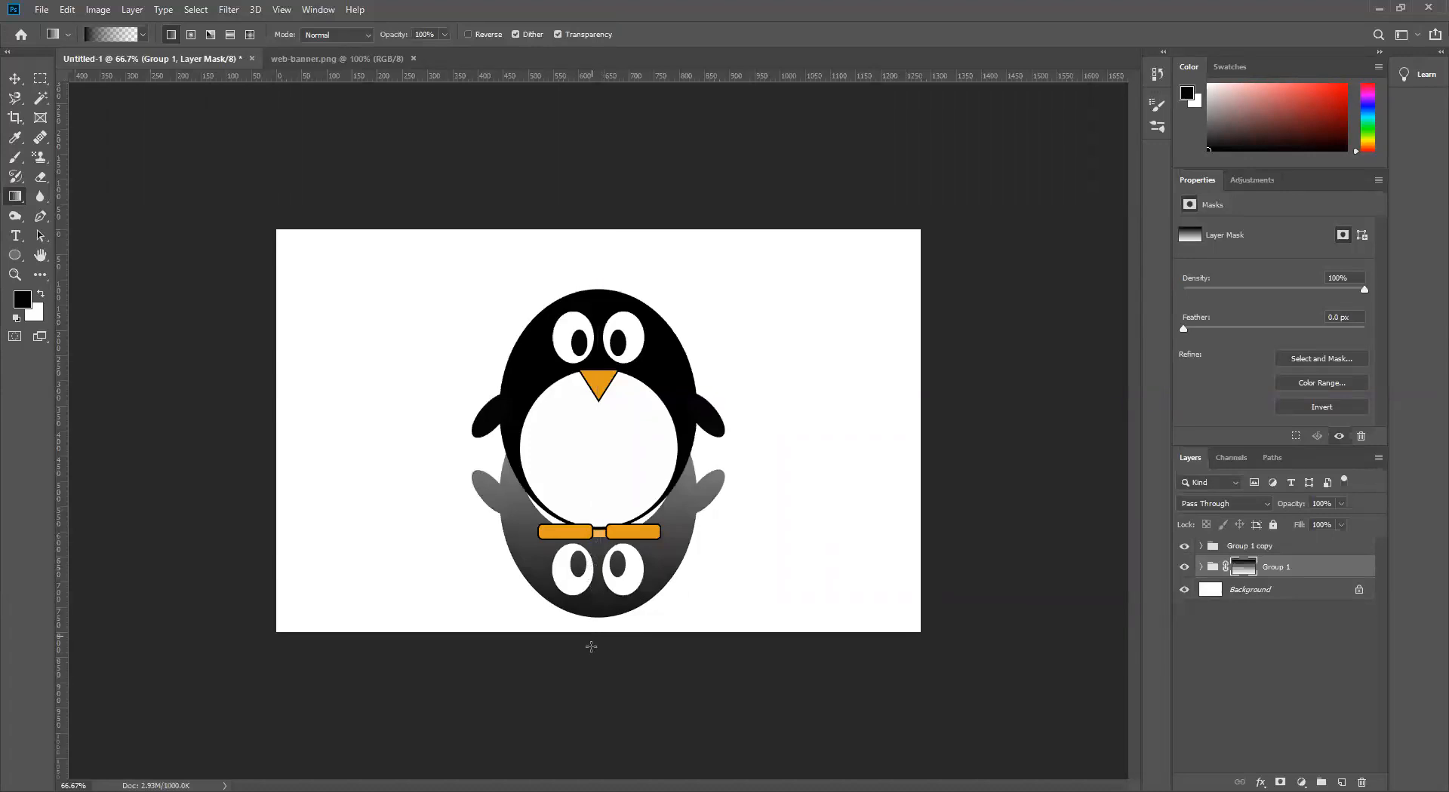
pyautogui.moveTo(590, 667); pyautogui.dragTo(596, 175)
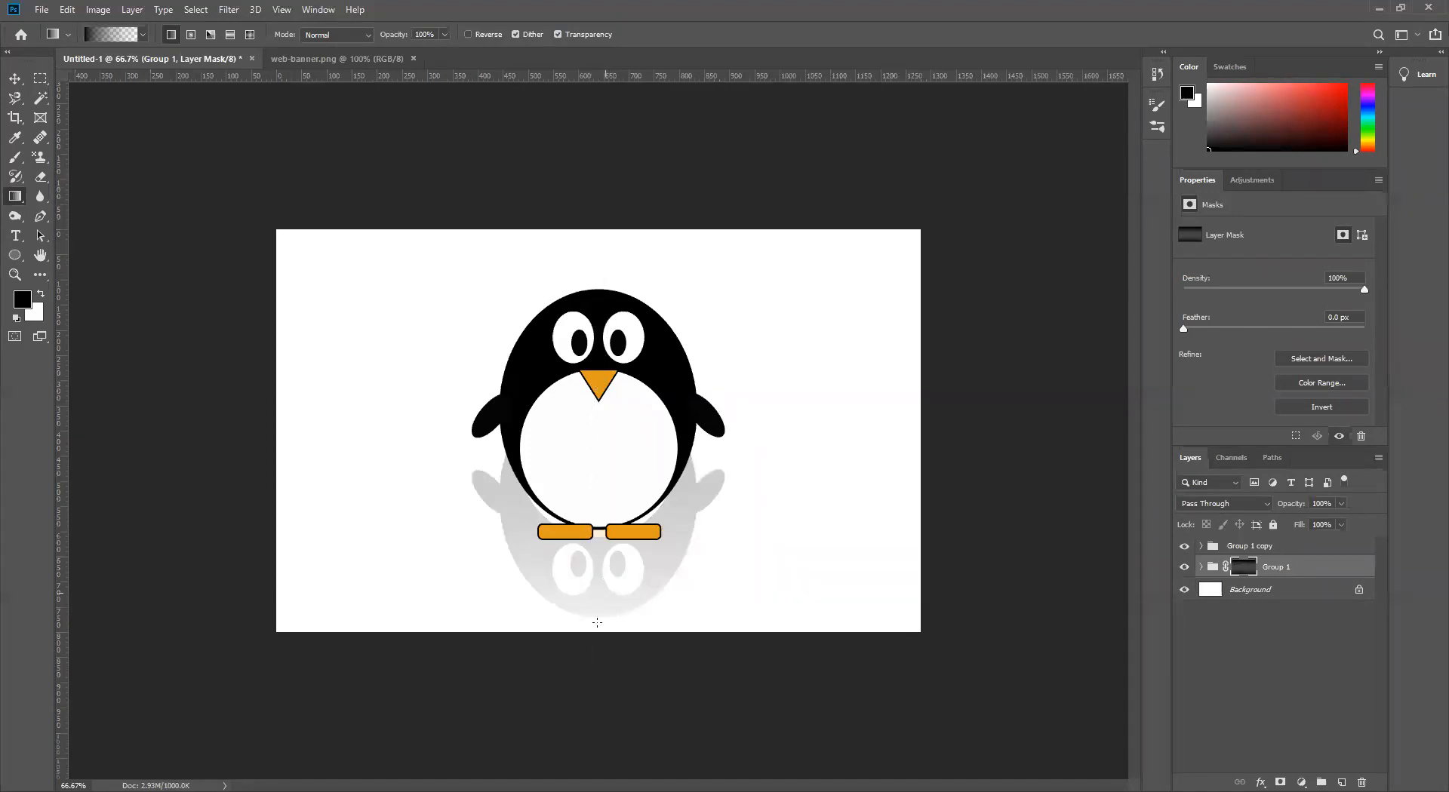
pyautogui.moveTo(603, 656); pyautogui.dragTo(625, 84)
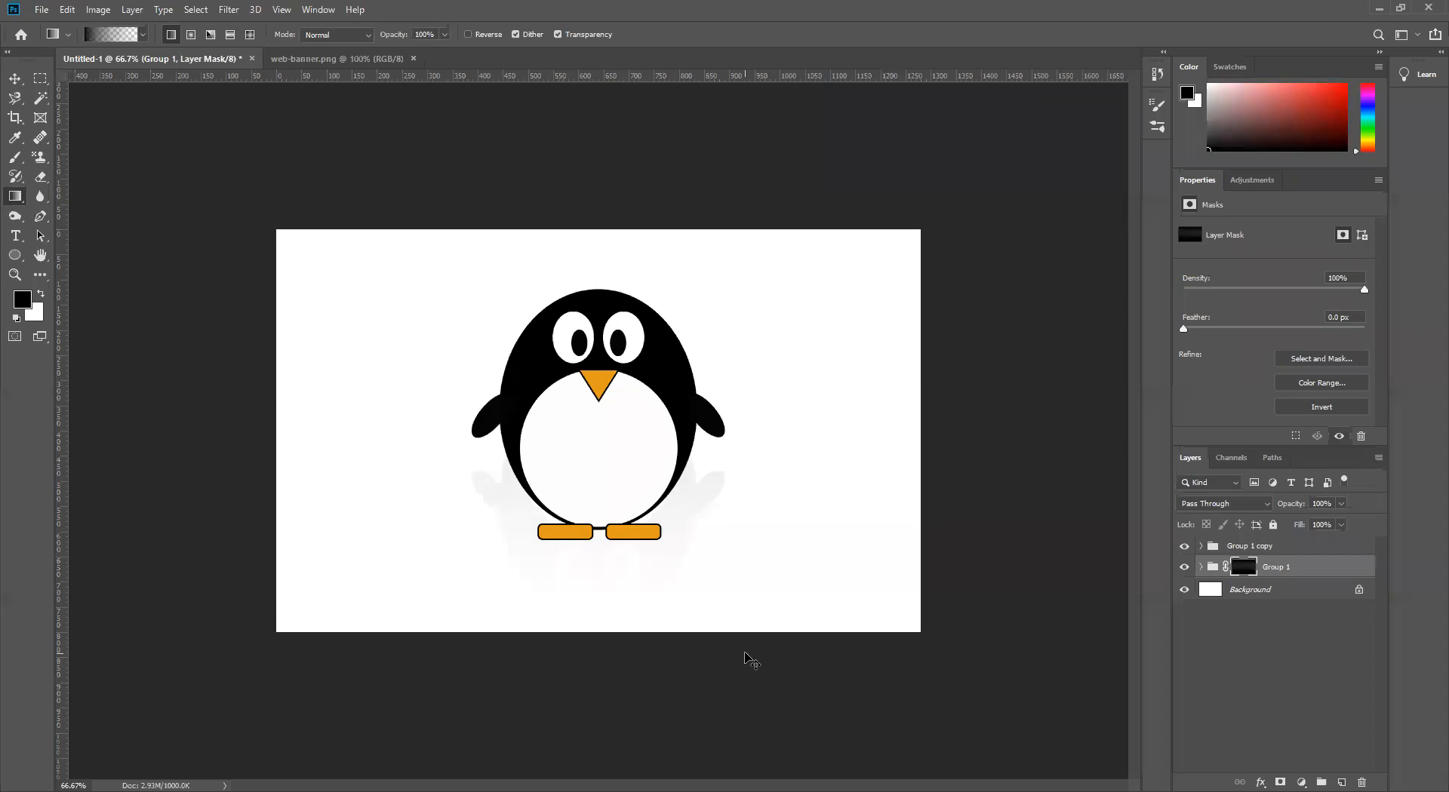
pyautogui.hotkey('ctrl', 'z')
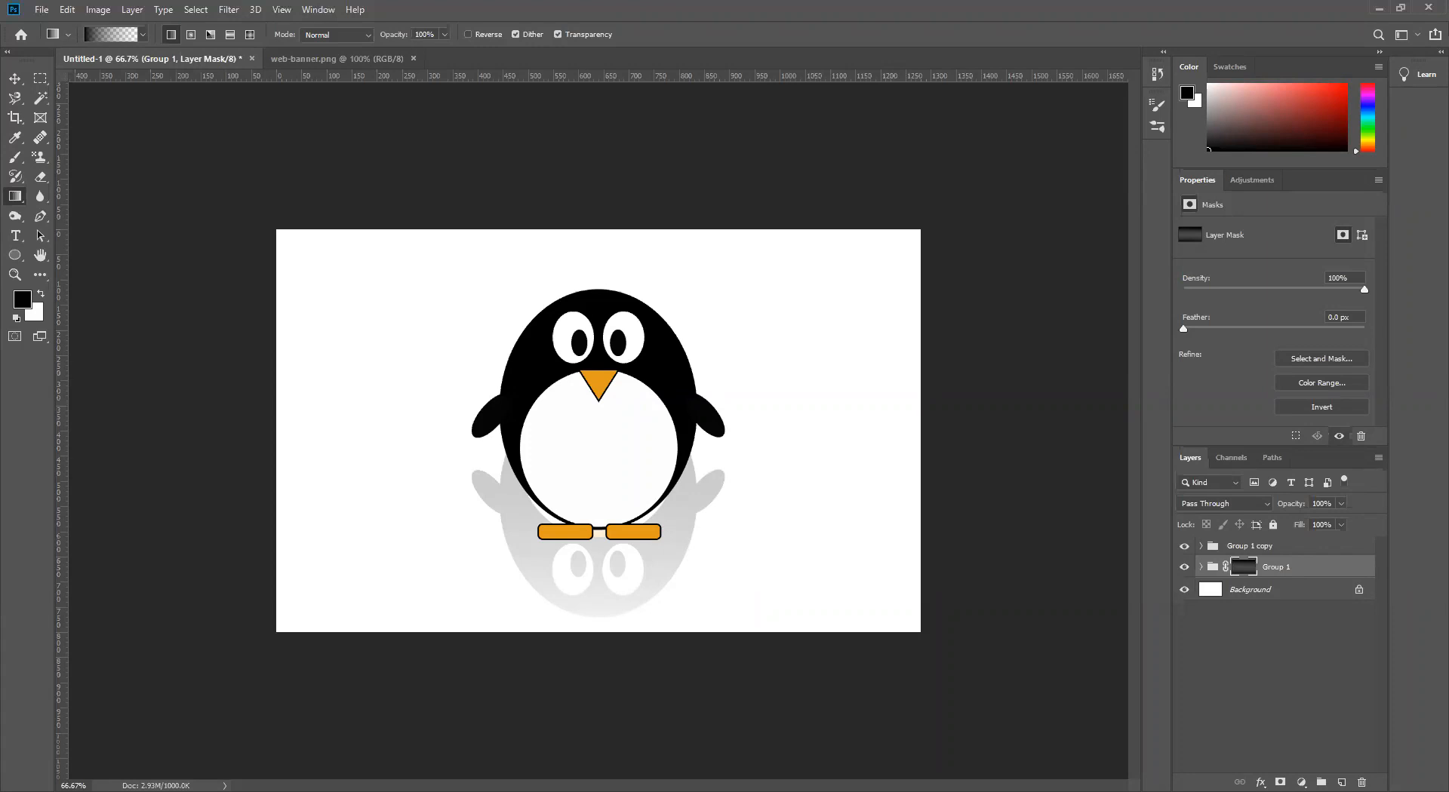
pyautogui.moveTo(592, 665); pyautogui.dragTo(602, 186)
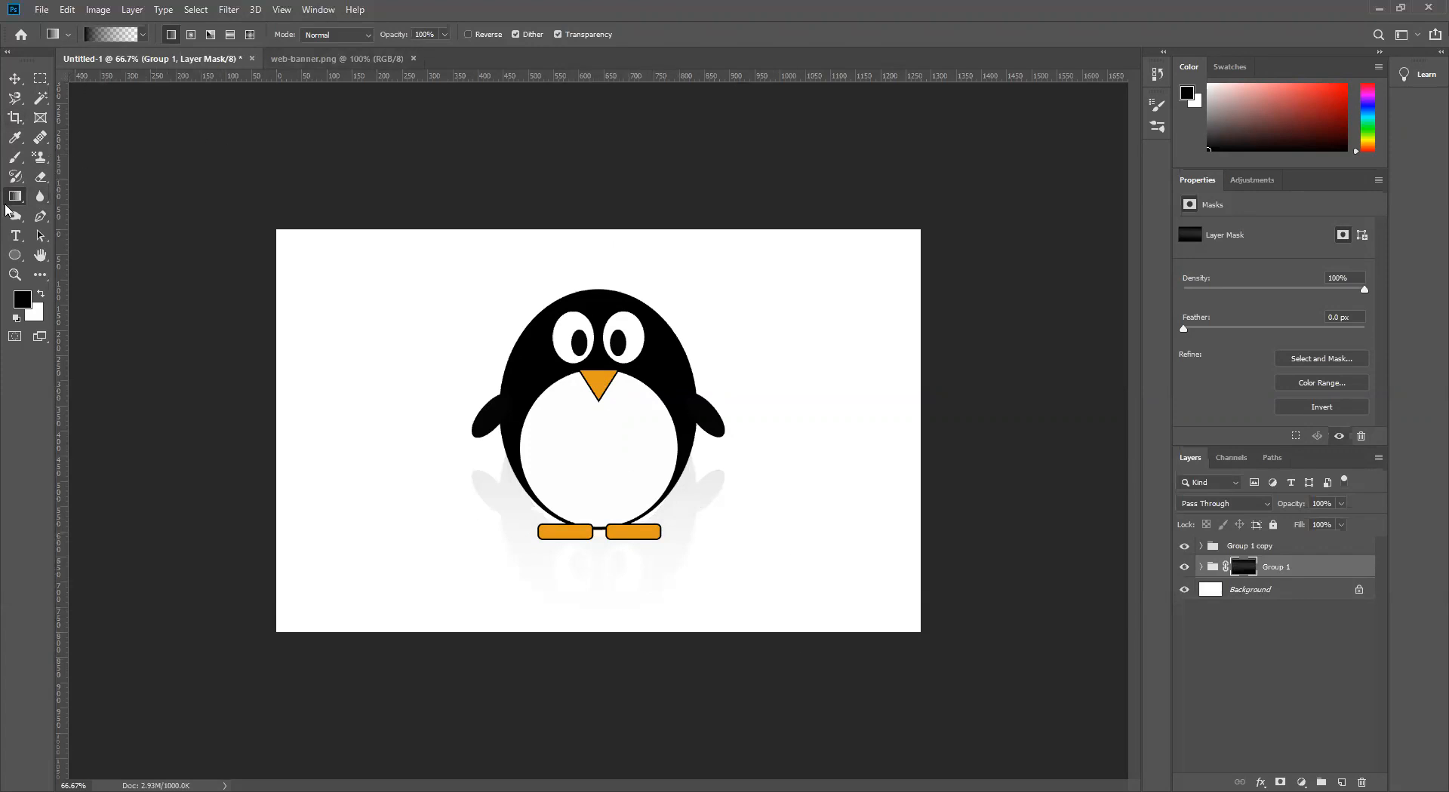
# Delete the masked reflection group, Group 1, and switch back to the Move tool
pyautogui.click(1324, 568)
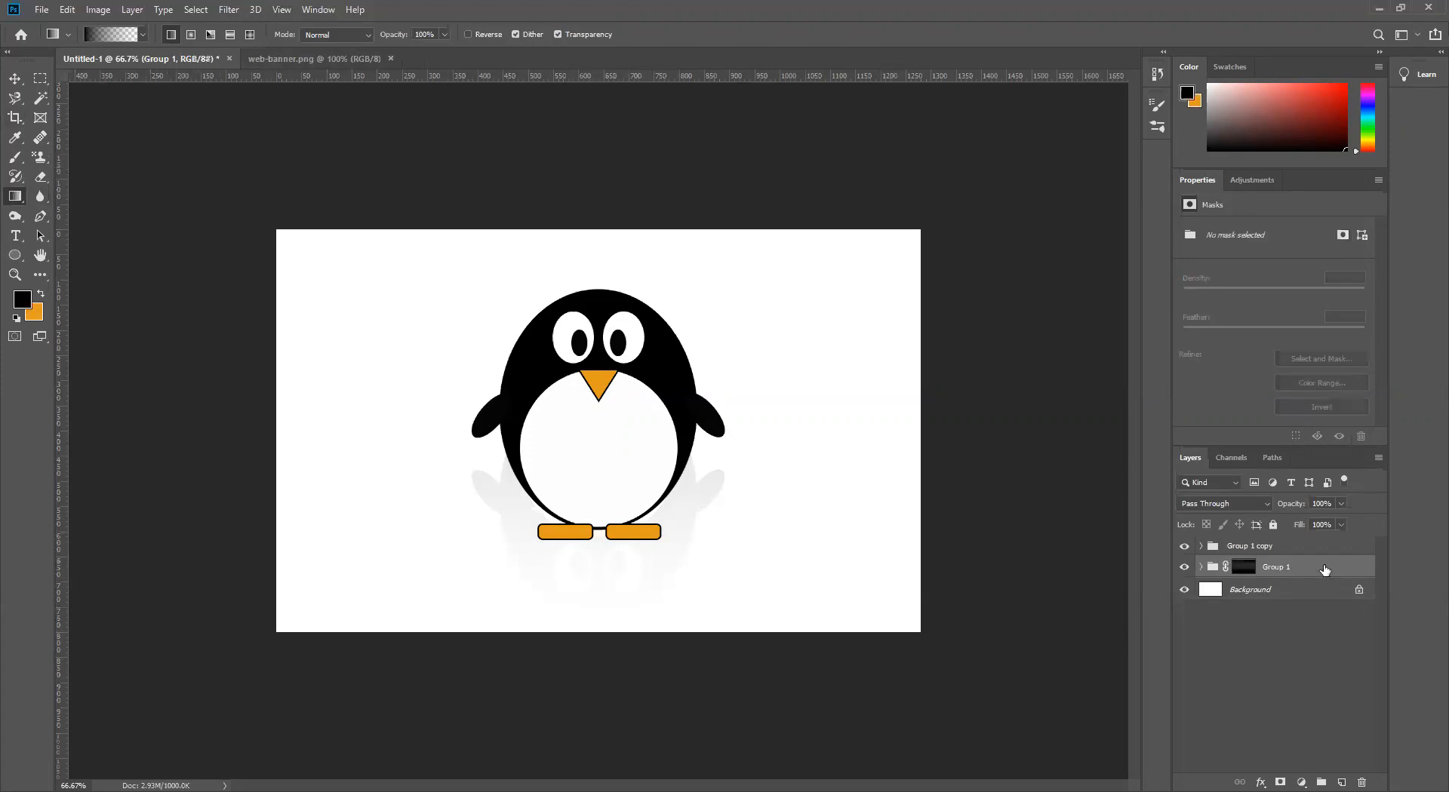
pyautogui.press('Delete')
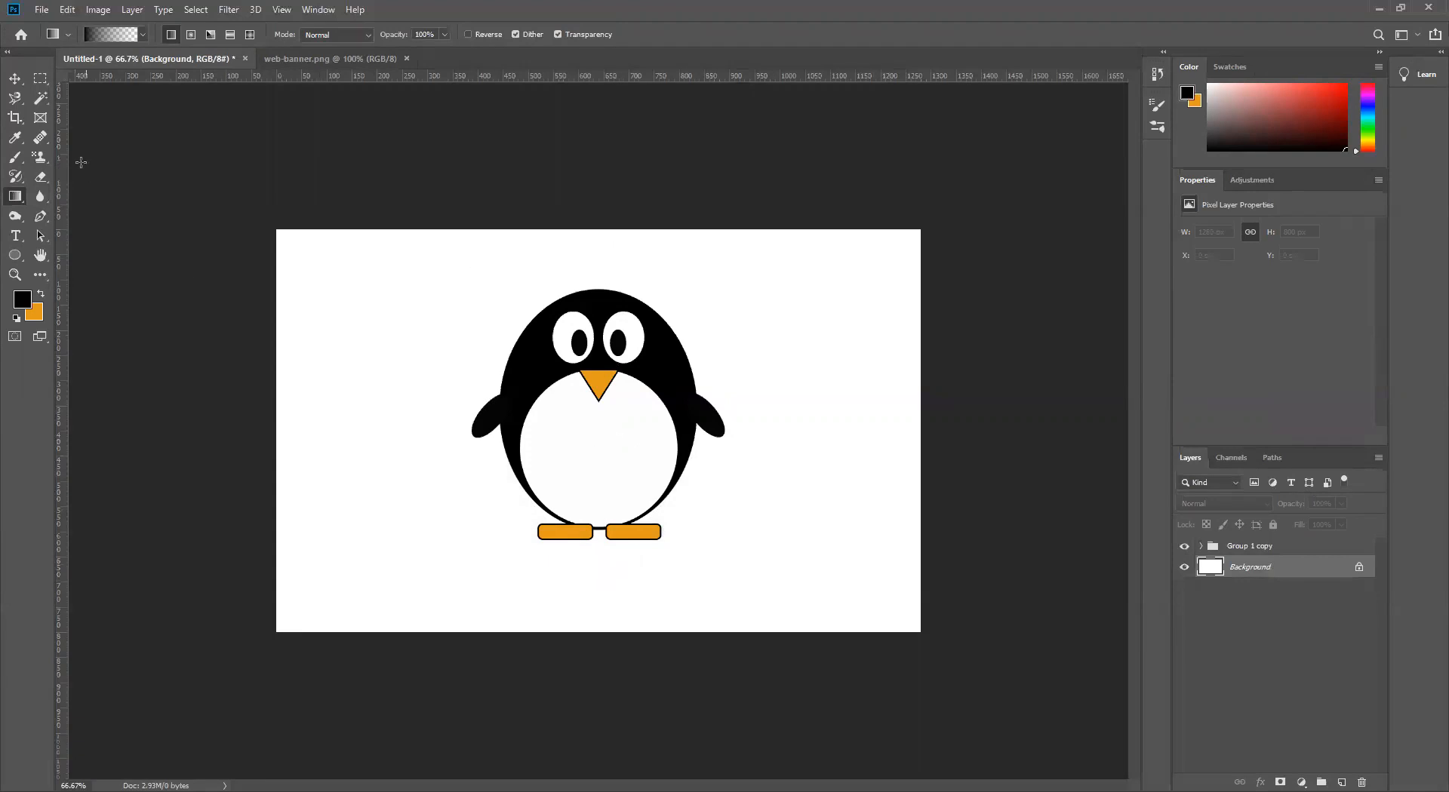
pyautogui.click(14, 79)
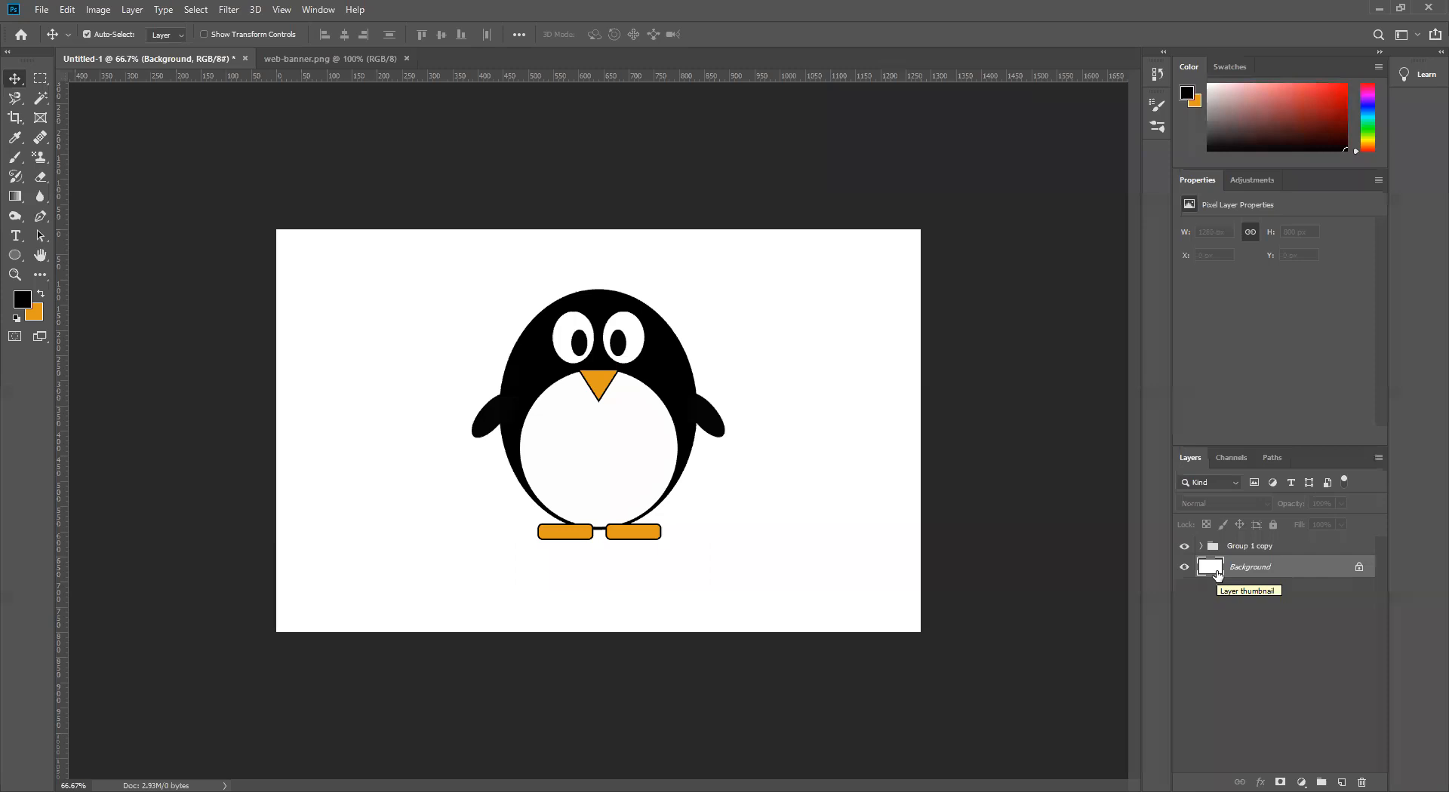
# Fill the Background layer with the black foreground colour and replace that fill with the orange background colour
pyautogui.click(24, 305)
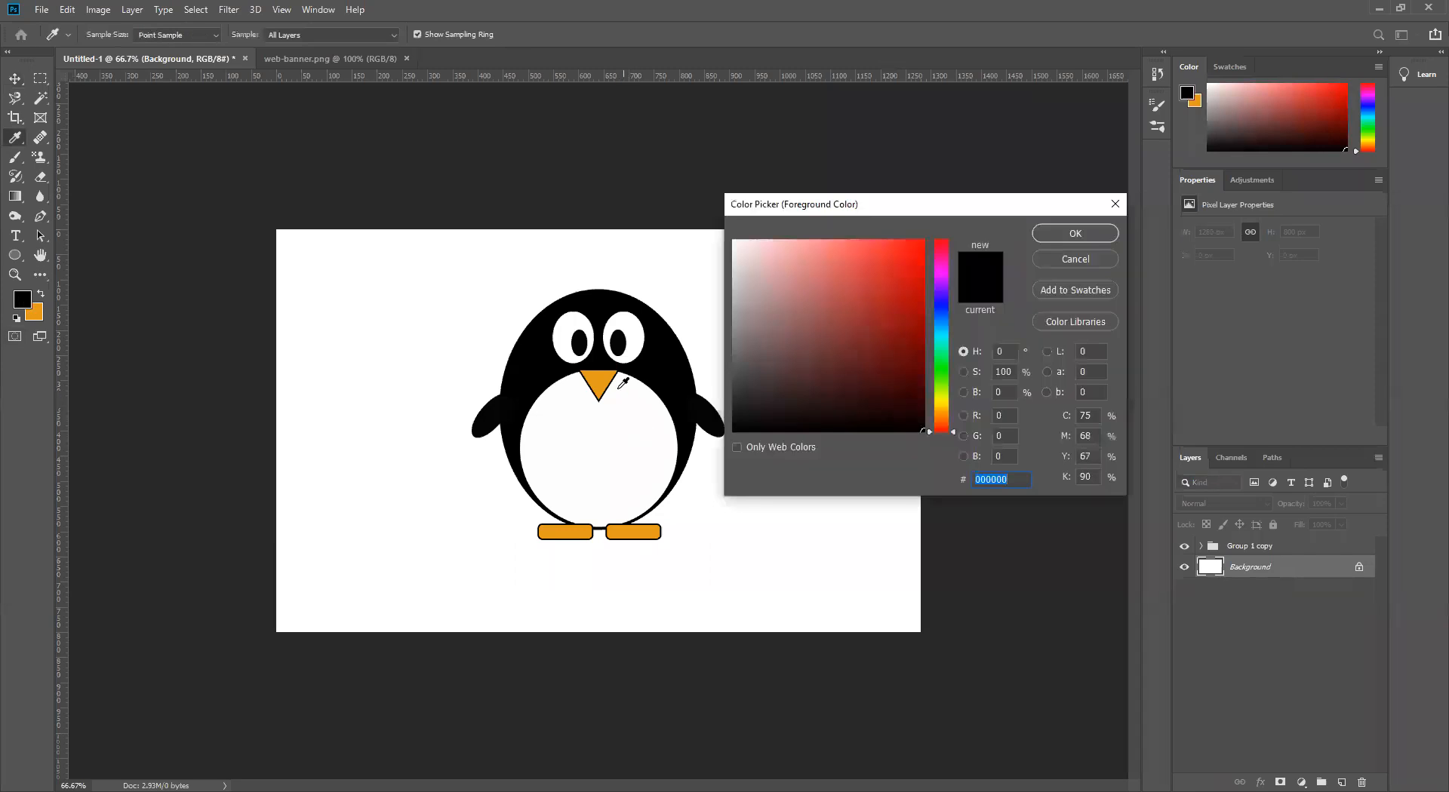
pyautogui.click(1079, 234)
pyautogui.hotkey('alt', 'BackSpace')
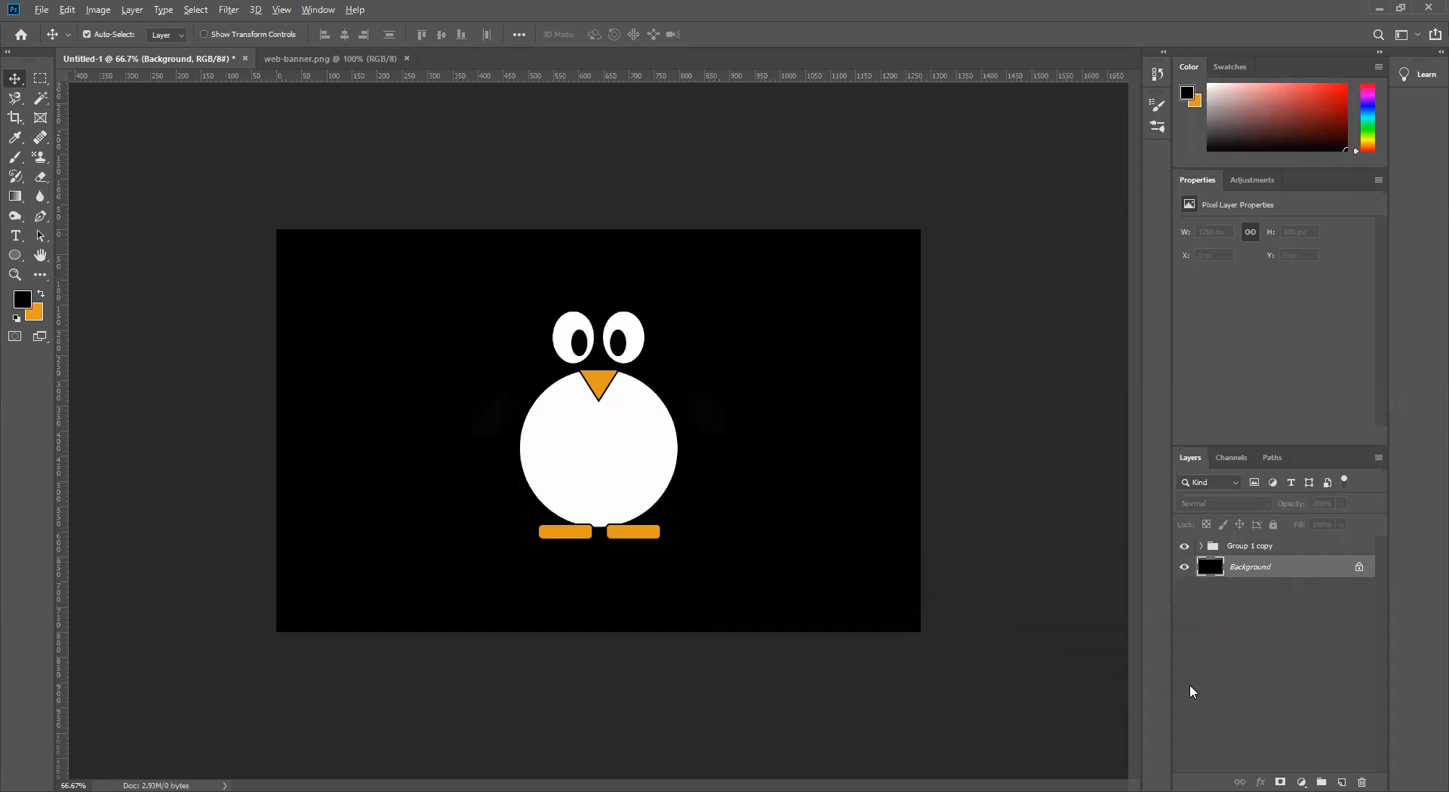
pyautogui.hotkey('ctrl', 'BackSpace')
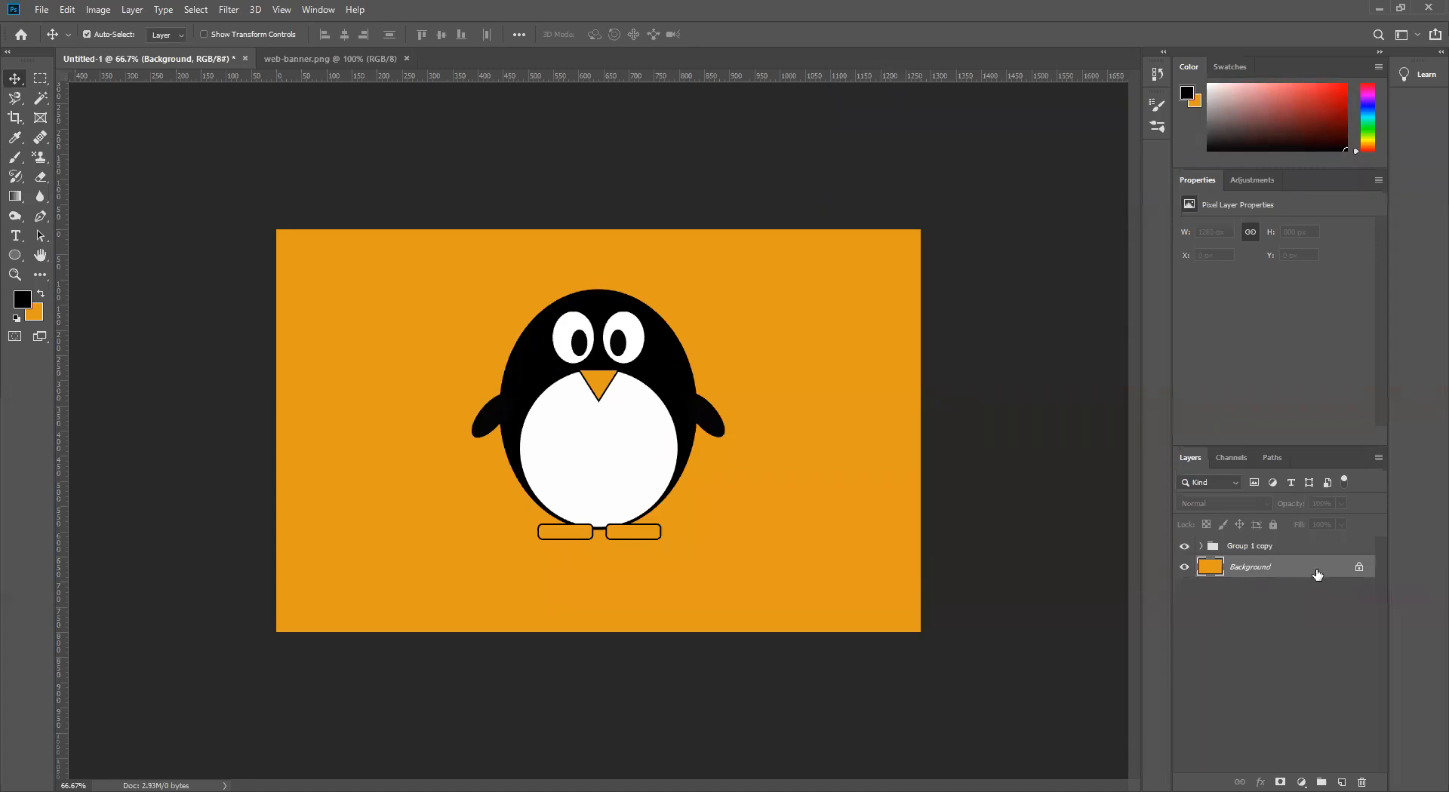
# Try unlocking the Background layer, and undo that change together with its black and orange fills
pyautogui.click(1359, 568)
pyautogui.click(1341, 504)
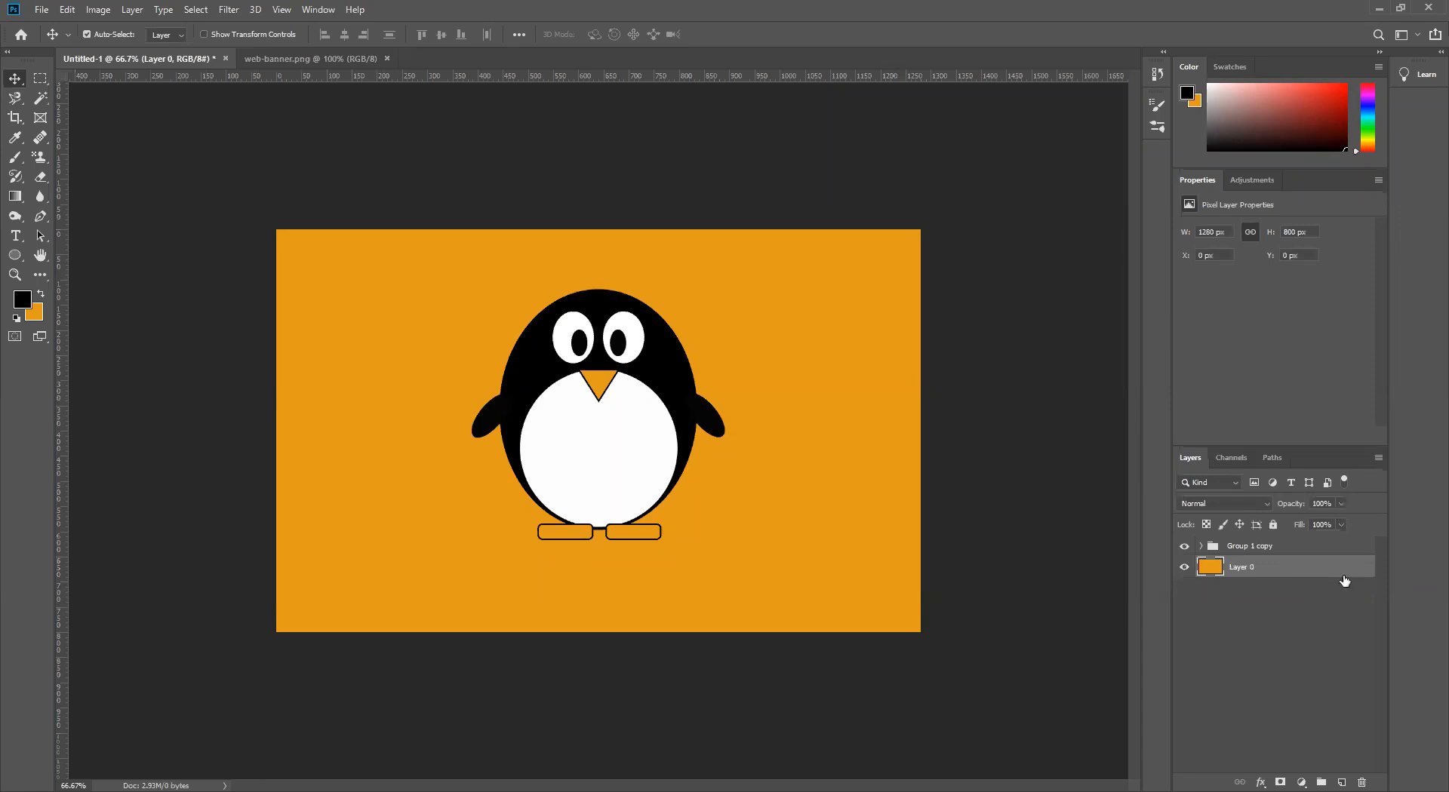
pyautogui.hotkey('ctrl', 'z')
pyautogui.hotkey('ctrl', 'z')
pyautogui.hotkey('ctrl', 'z')
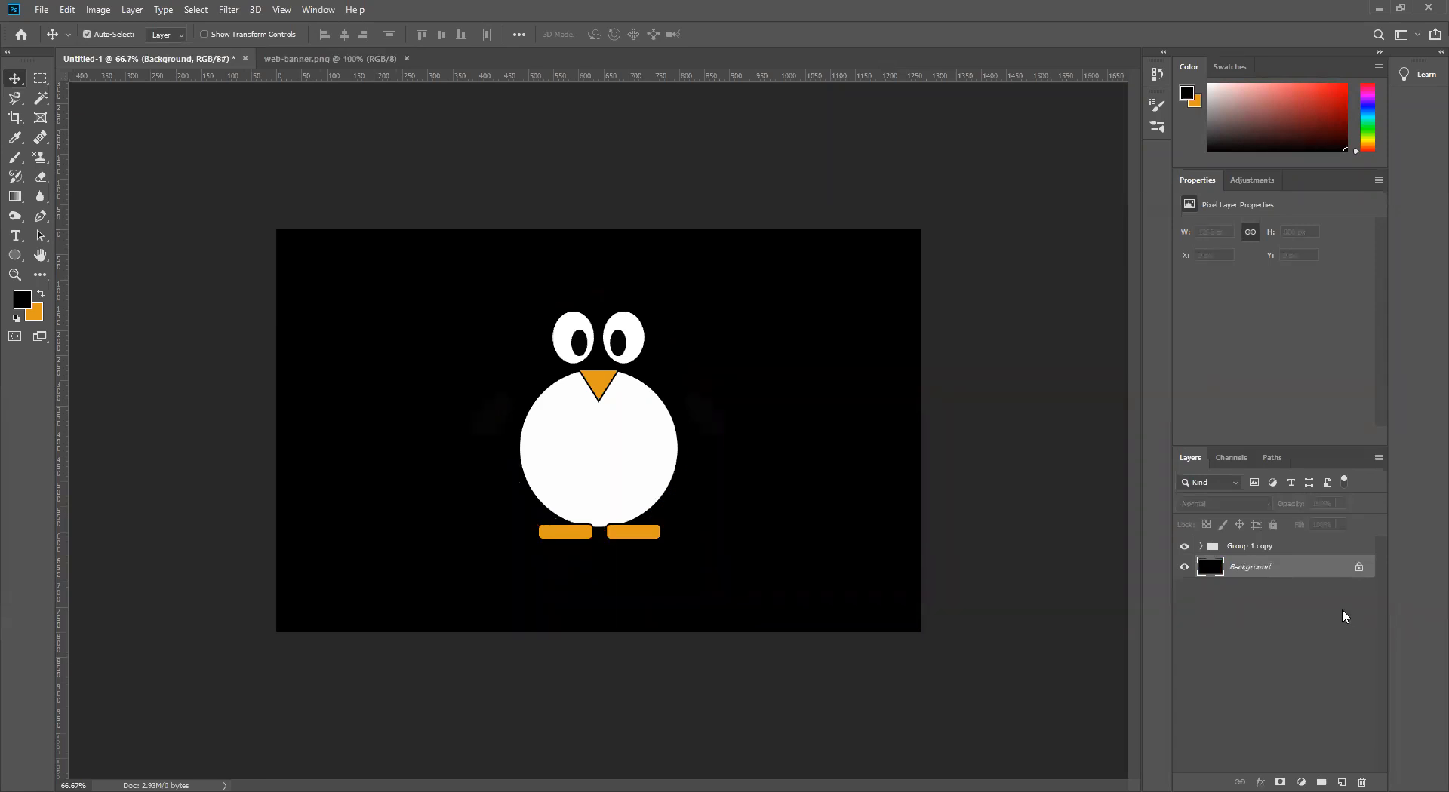
# Create a new layer beneath the penguin group, fill it with the black foreground colour, and replace that with the orange background colour
pyautogui.click(1342, 782)
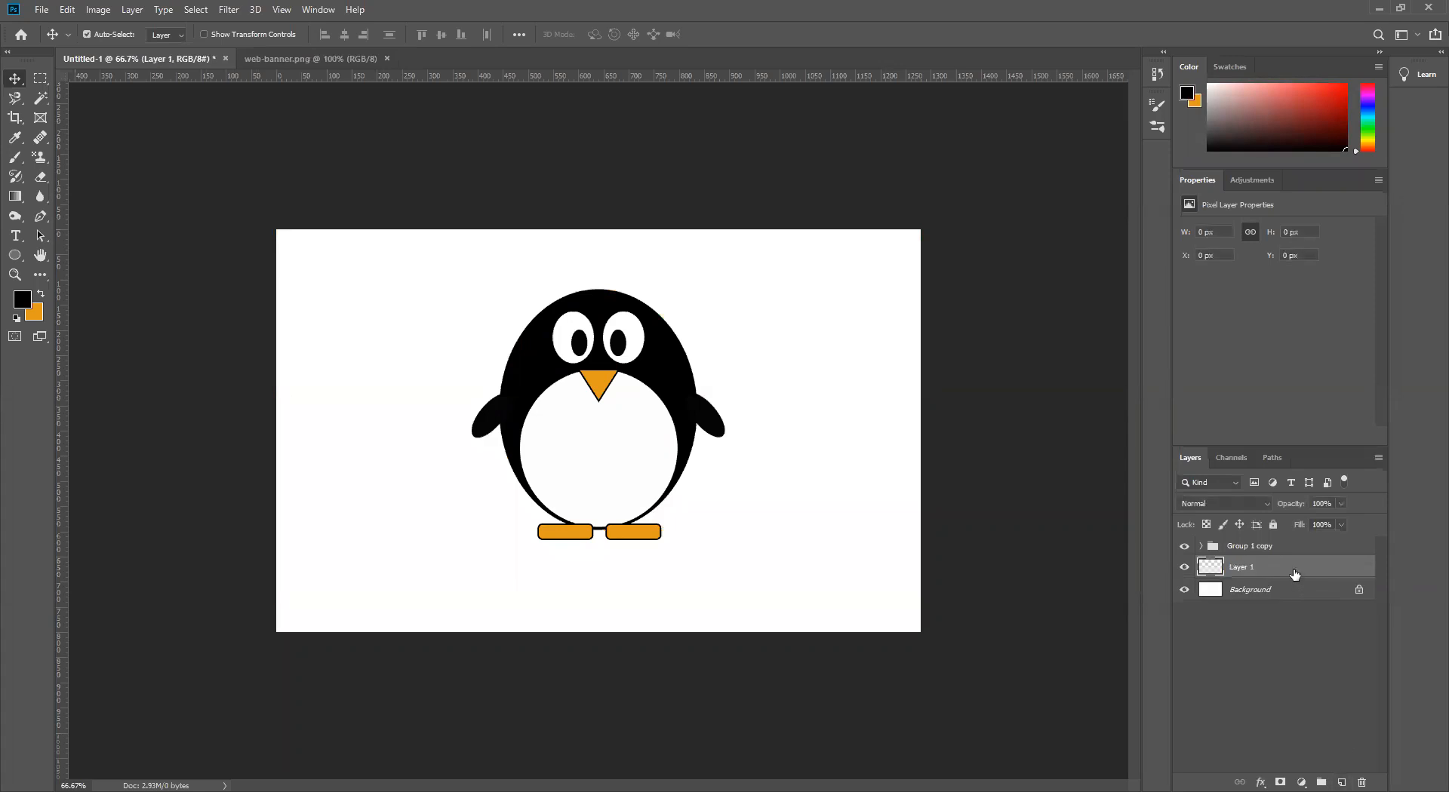
pyautogui.hotkey('alt', 'BackSpace')
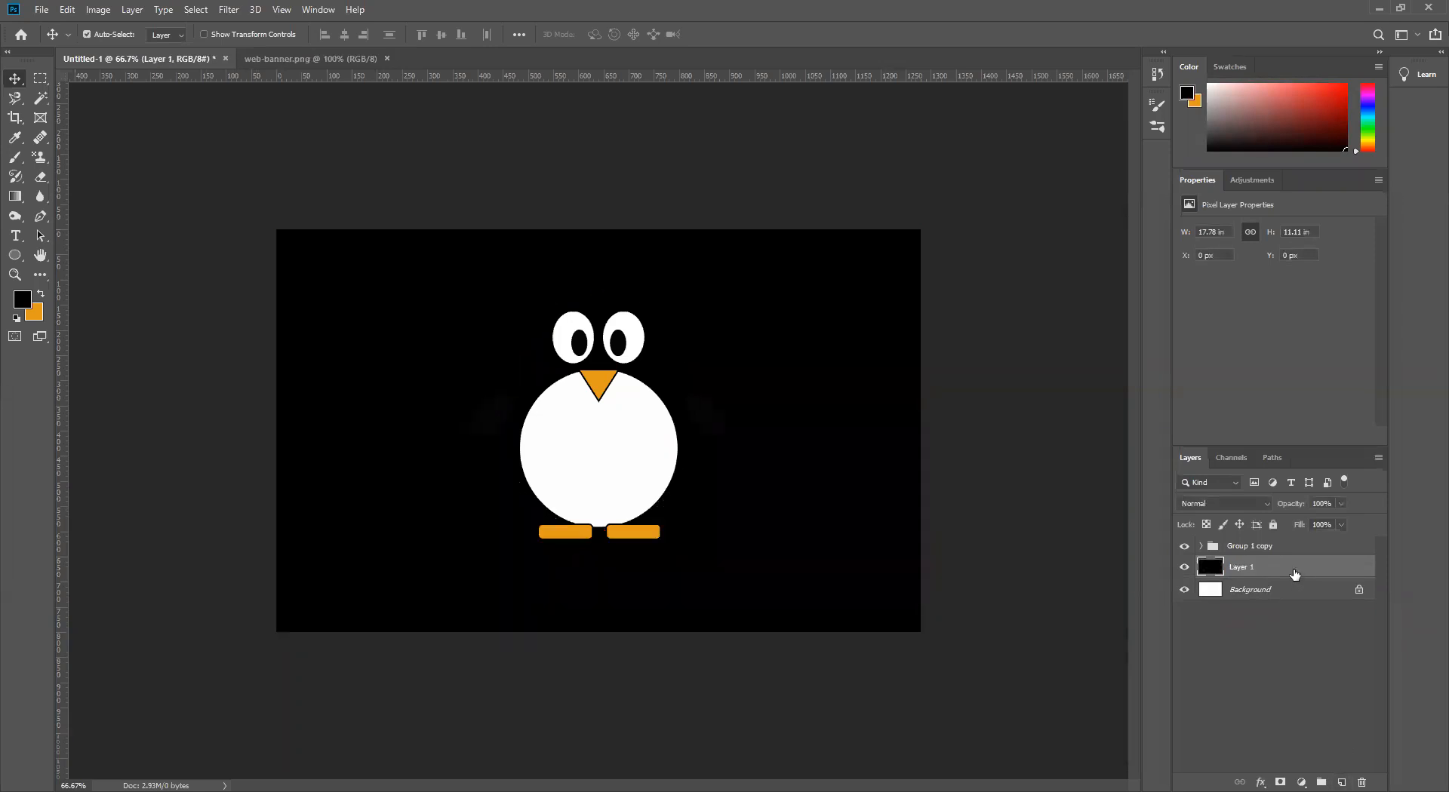
pyautogui.hotkey('ctrl', 'BackSpace')
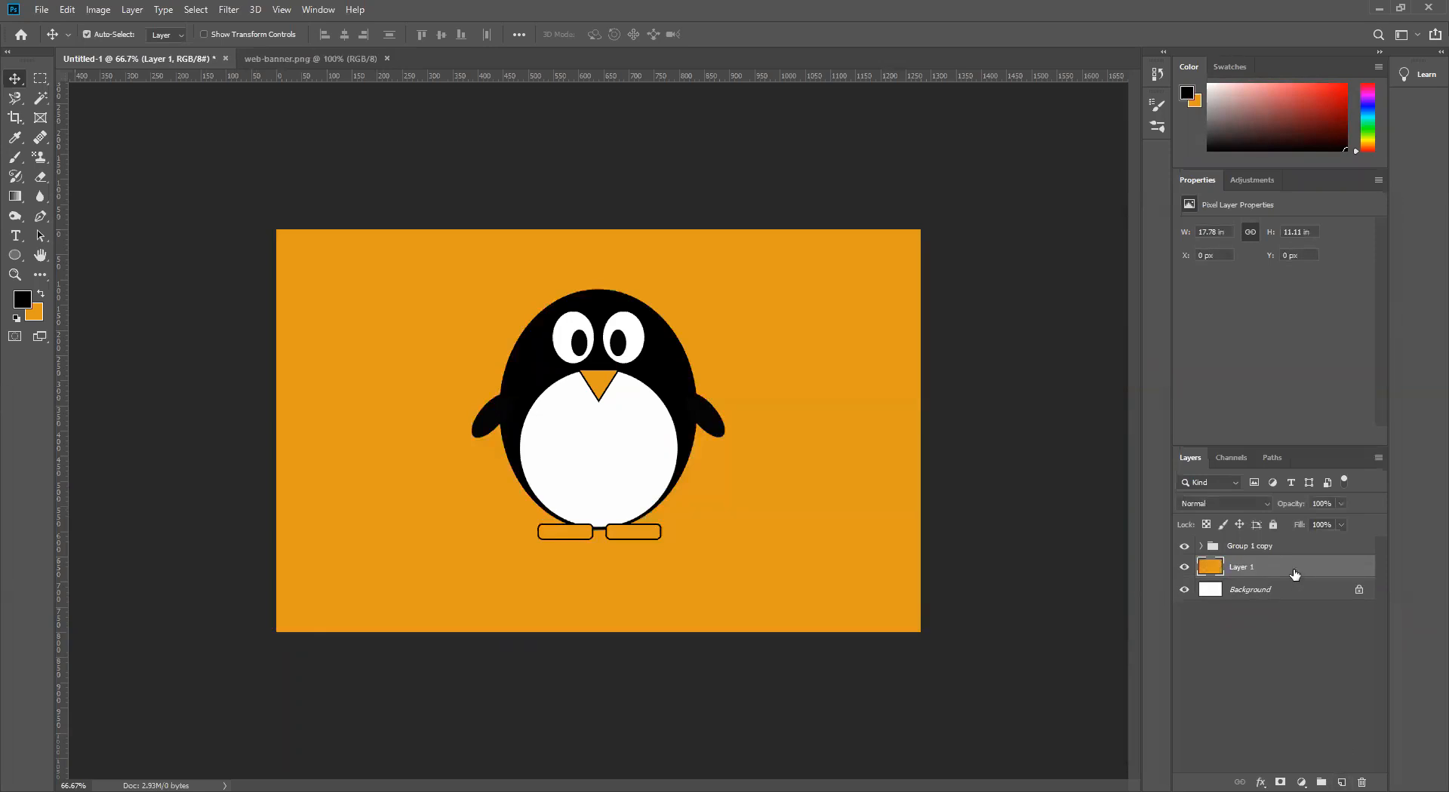
# Lower the opacity of the orange-filled Layer 1 to 14%
pyautogui.click(1341, 504)
pyautogui.moveTo(1345, 521); pyautogui.dragTo(1288, 530)
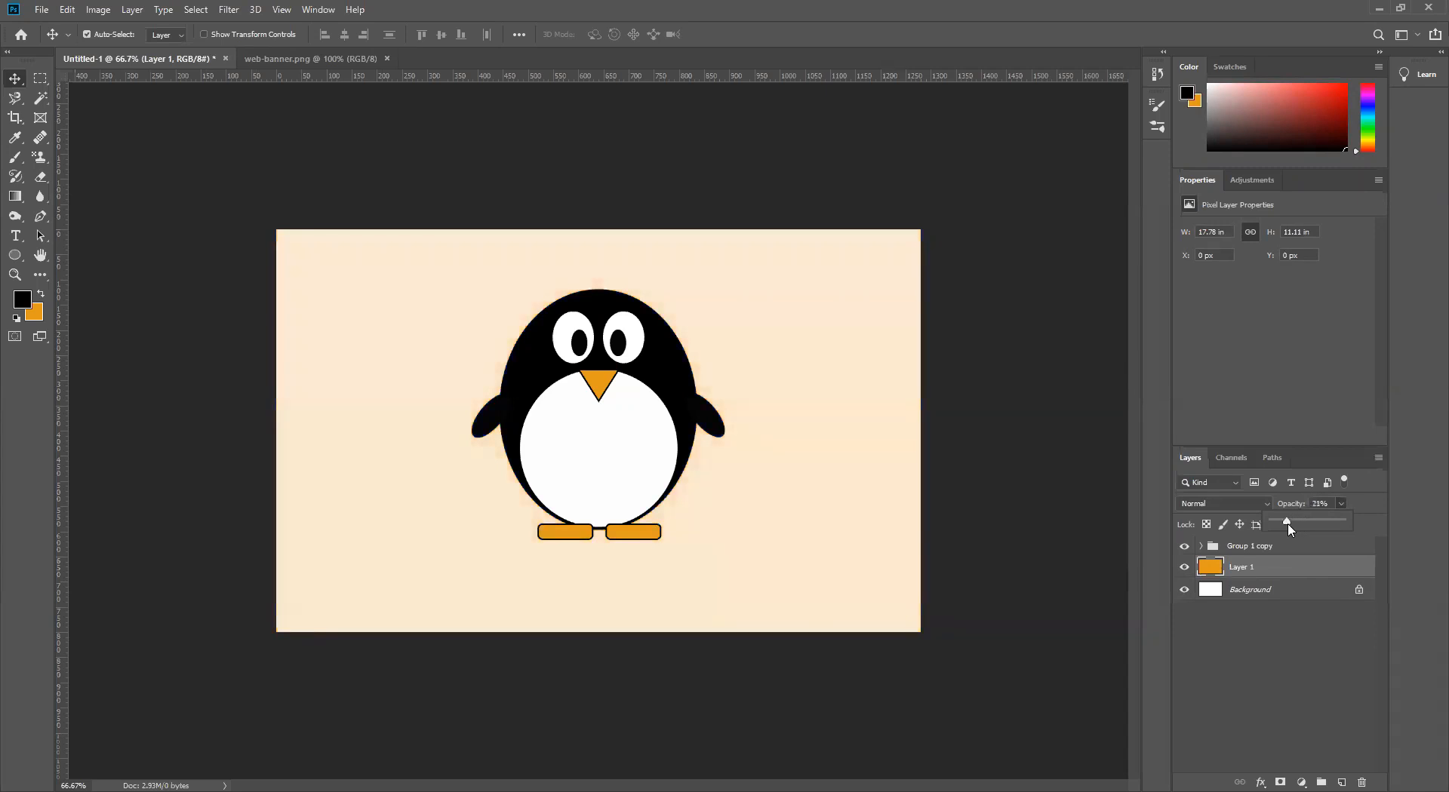
pyautogui.moveTo(1290, 529); pyautogui.dragTo(1287, 530)
pyautogui.press('ctrl')
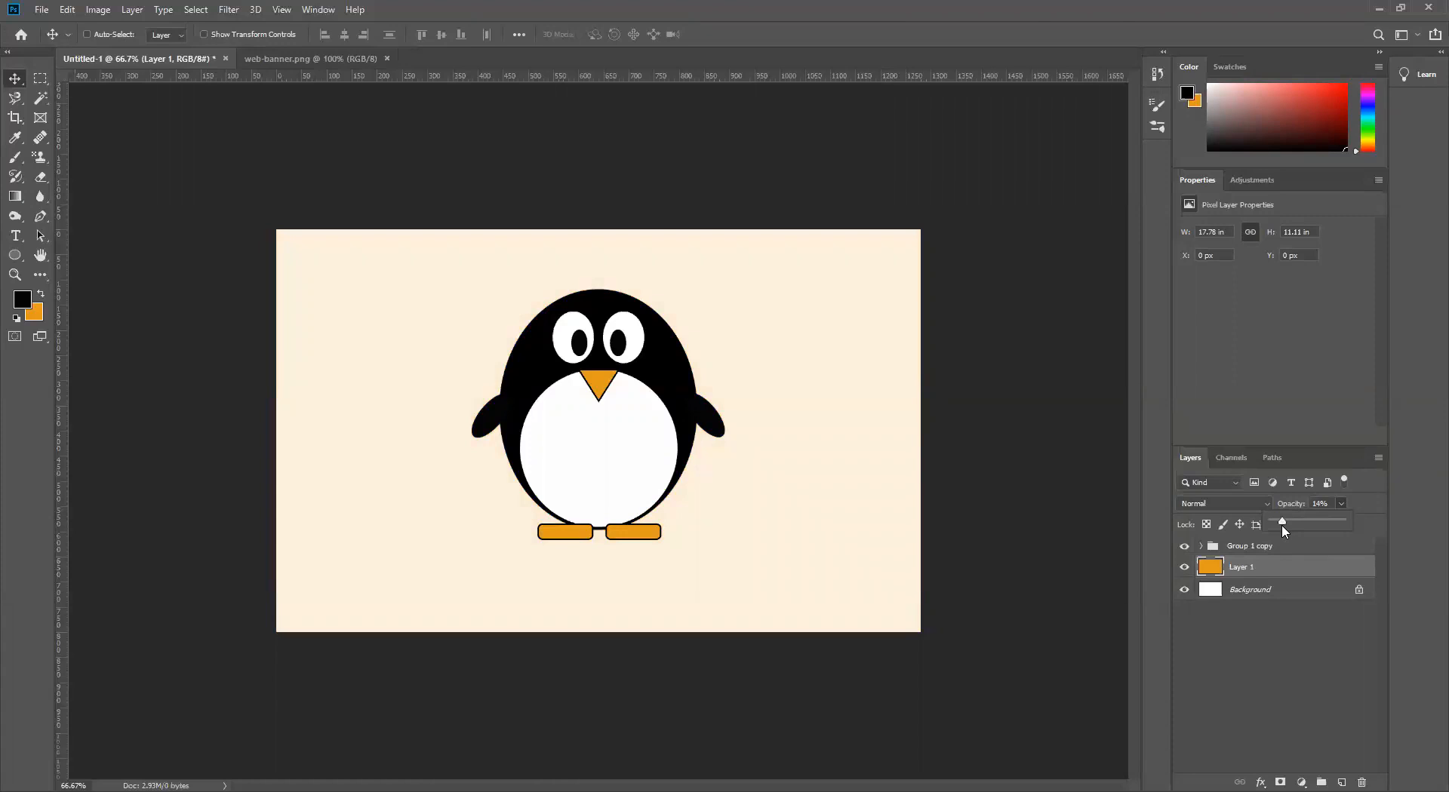
# Open the layer style settings of the Group 1 copy penguin group and enable a Drop Shadow
pyautogui.hotkey('ctrl', '1')
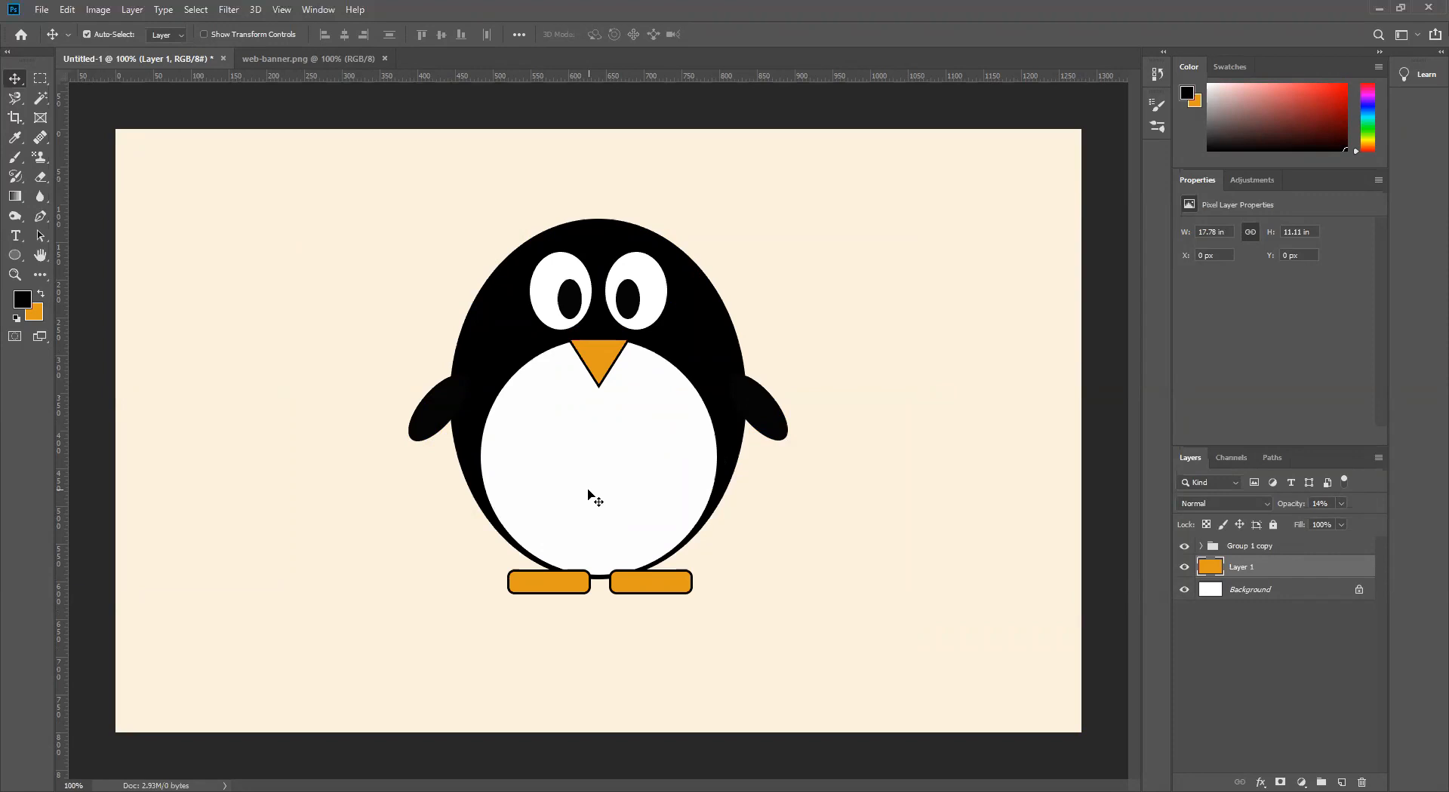
pyautogui.click(1358, 547)
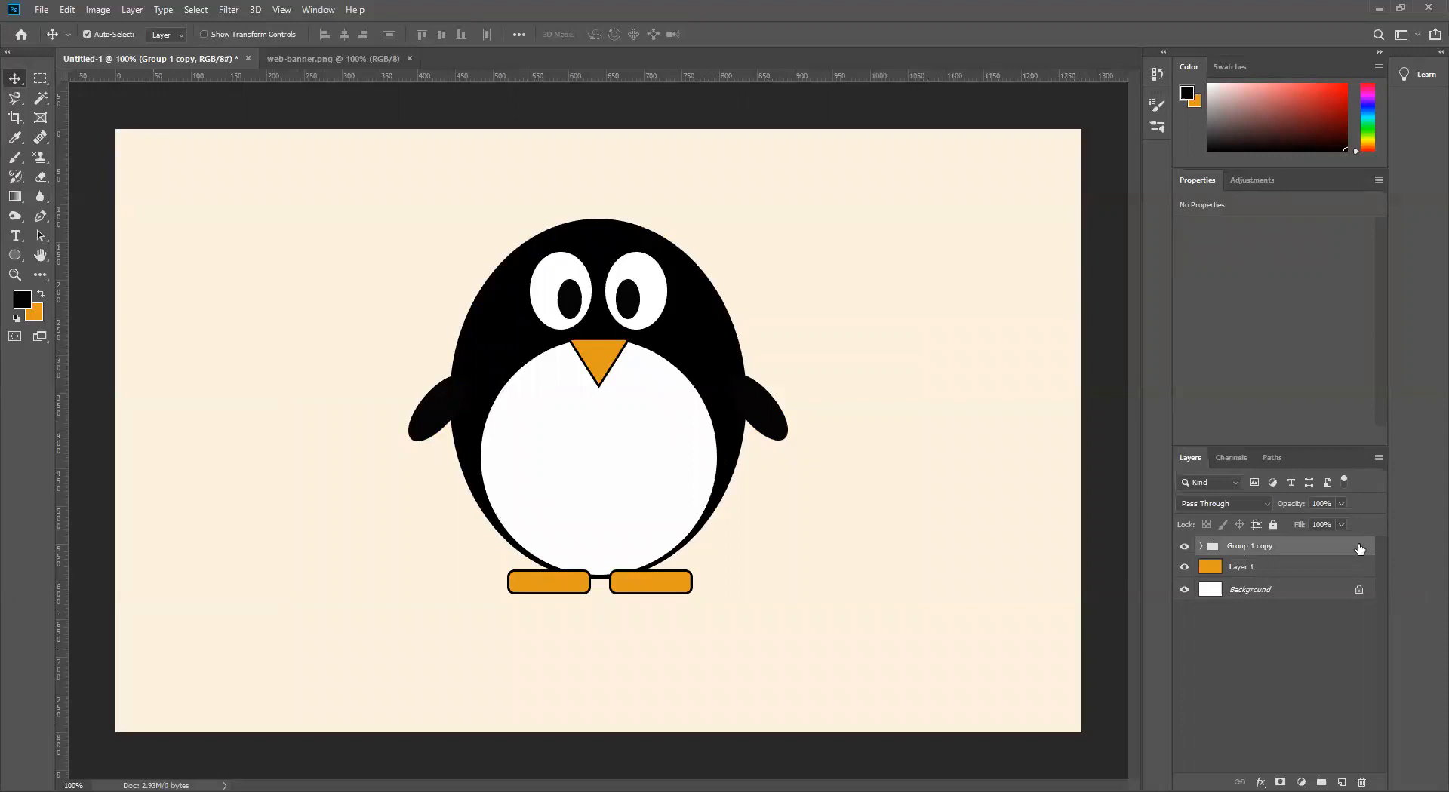
pyautogui.press('h')
pyautogui.doubleClick(1362, 547)
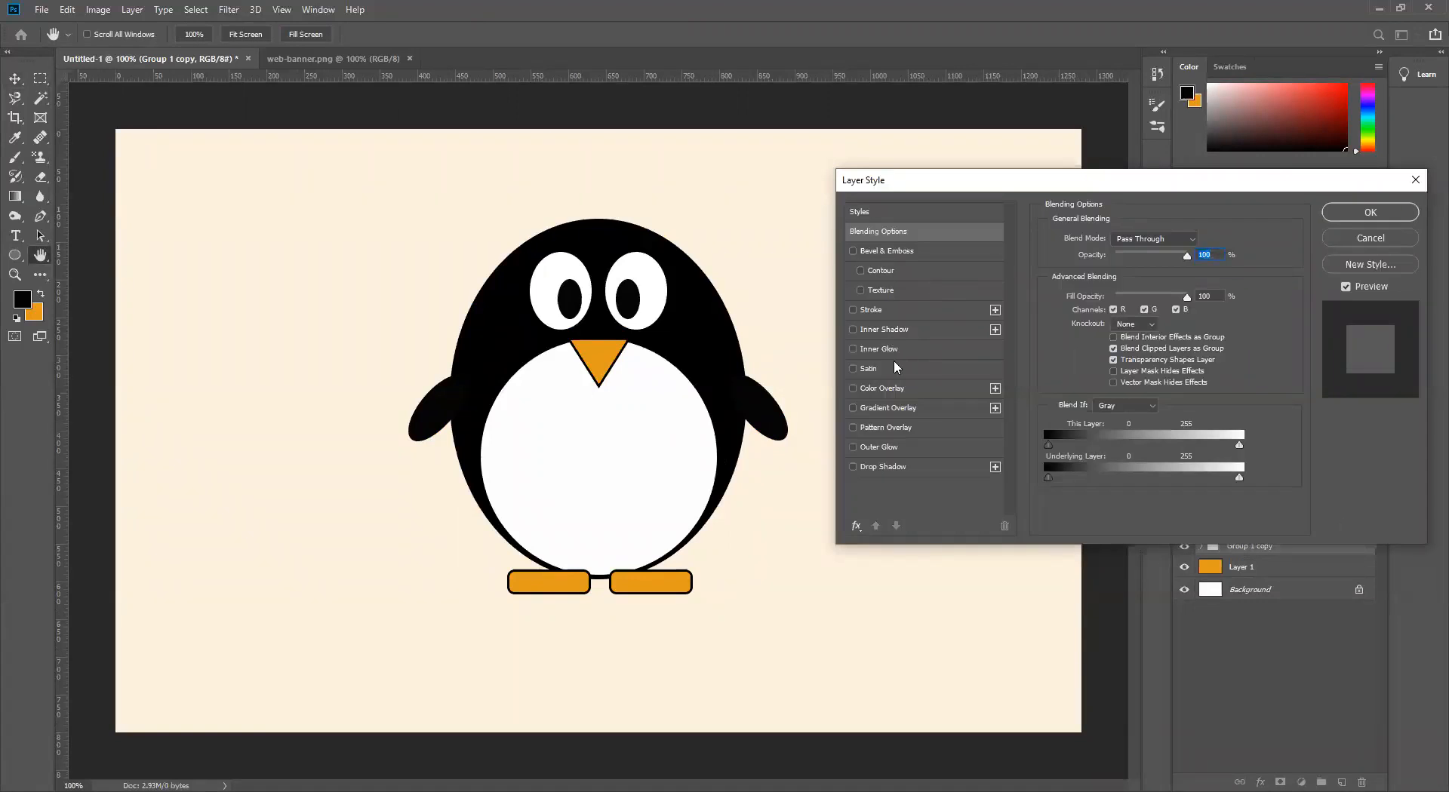
pyautogui.click(895, 468)
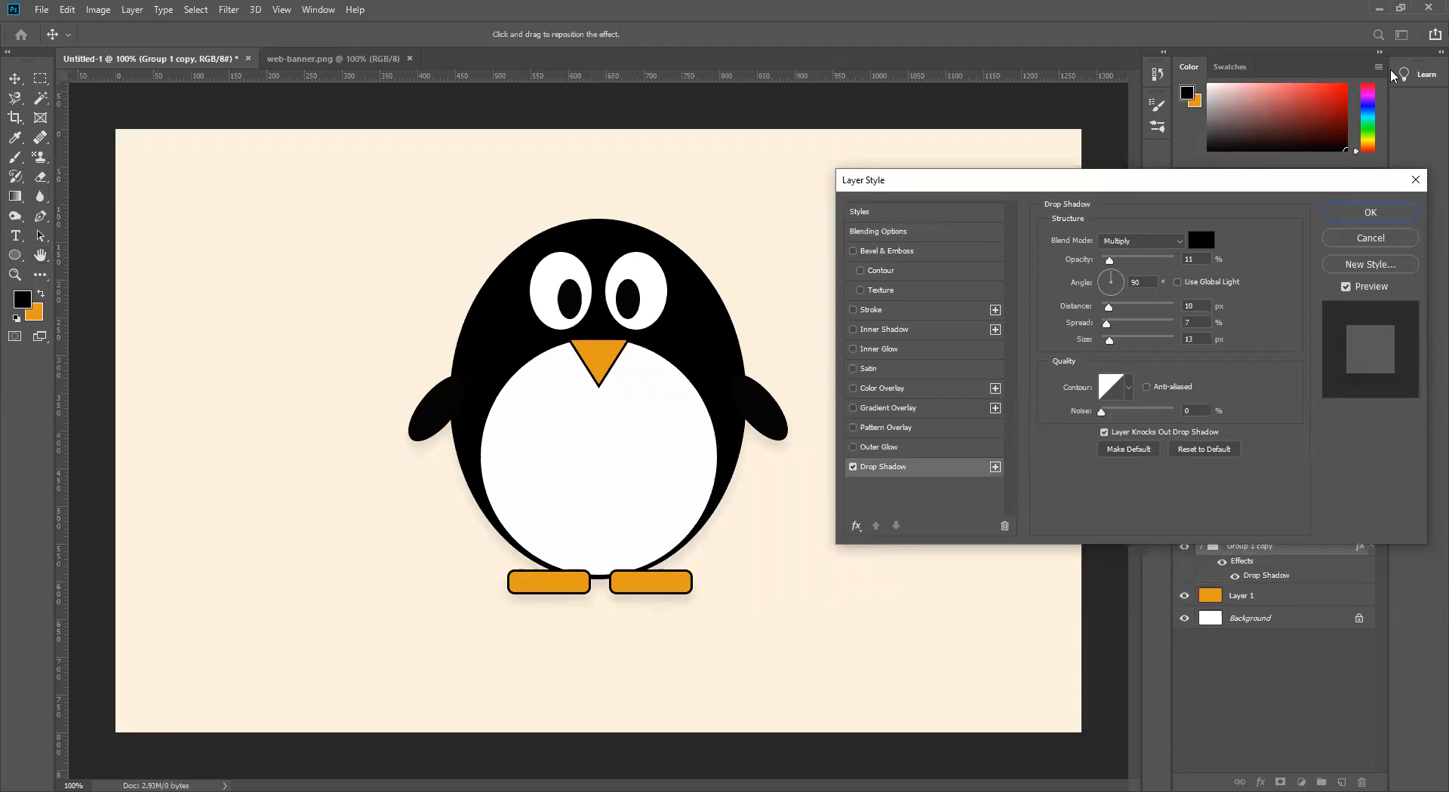
# Try drop shadow opacities of 5% and 74%, reduce the distance to 0 px, and set the opacity to 16%
pyautogui.moveTo(1107, 261)
pyautogui.mouseDown()
pyautogui.moveTo(1168, 257)
pyautogui.moveTo(1106, 262)
pyautogui.mouseUp()
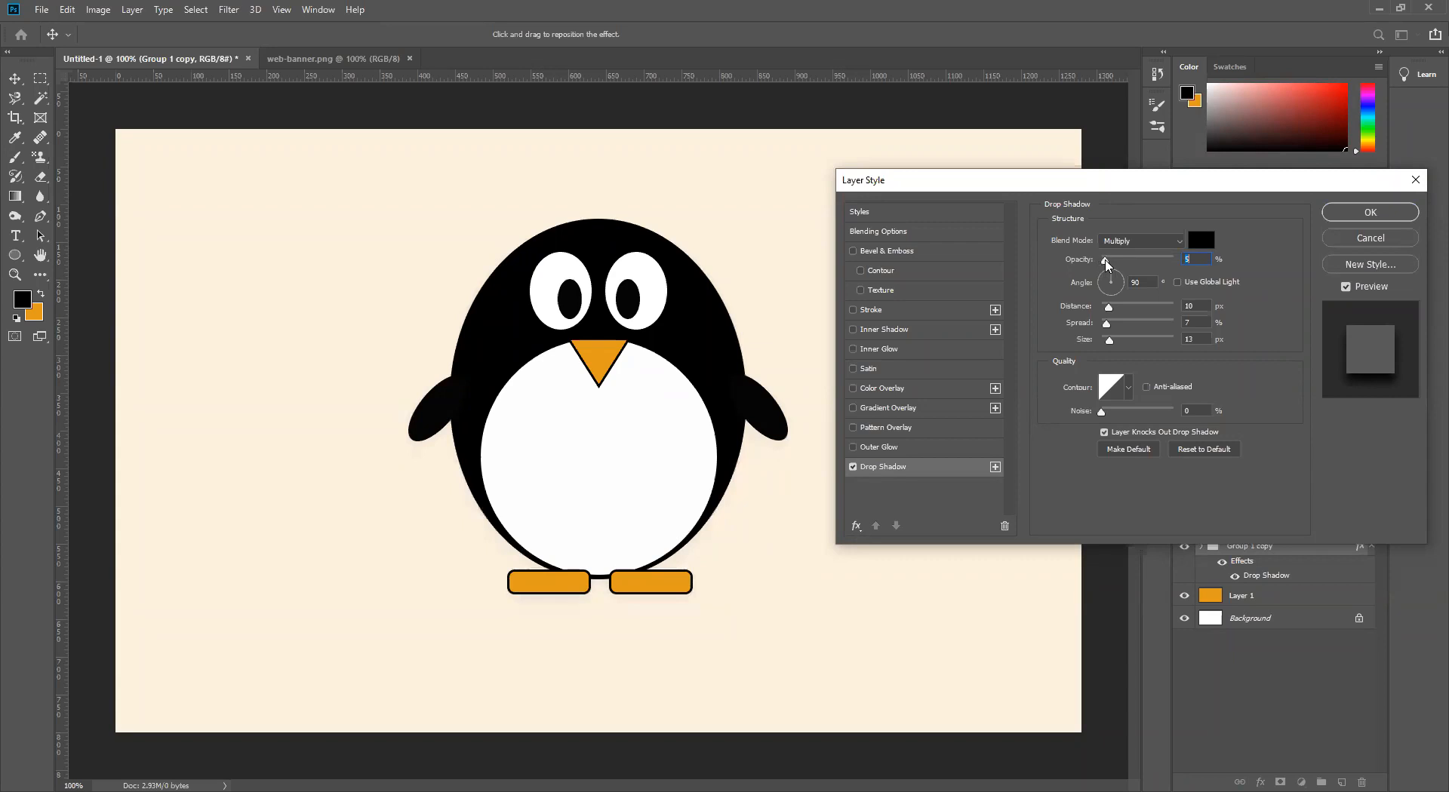
pyautogui.moveTo(1107, 264); pyautogui.dragTo(1106, 263)
pyautogui.moveTo(1107, 310)
pyautogui.mouseDown()
pyautogui.moveTo(1129, 306)
pyautogui.moveTo(1155, 261)
pyautogui.moveTo(1085, 305)
pyautogui.moveTo(1103, 303)
pyautogui.mouseUp()
pyautogui.moveTo(1164, 304); pyautogui.dragTo(1100, 309)
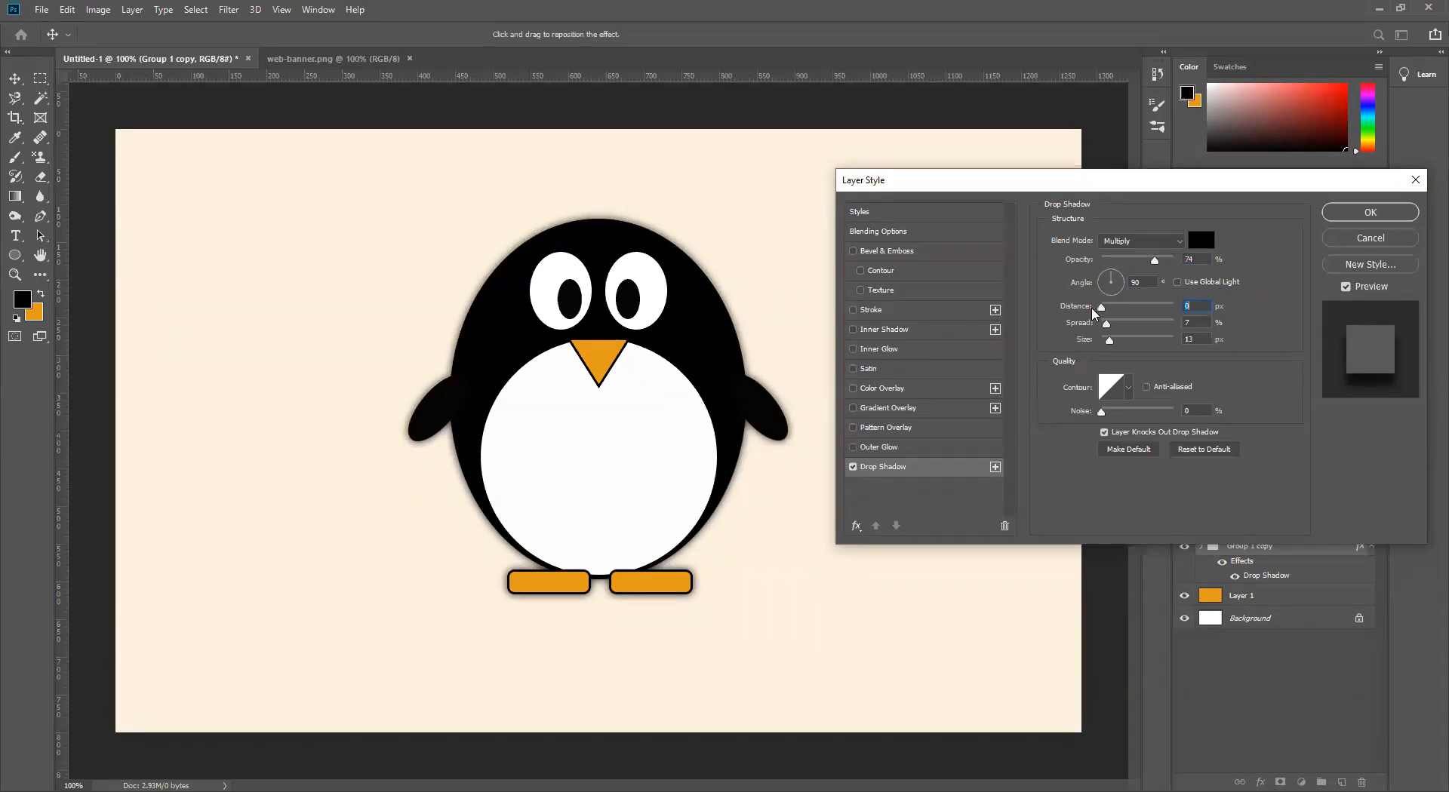
pyautogui.moveTo(1154, 260); pyautogui.dragTo(1114, 265)
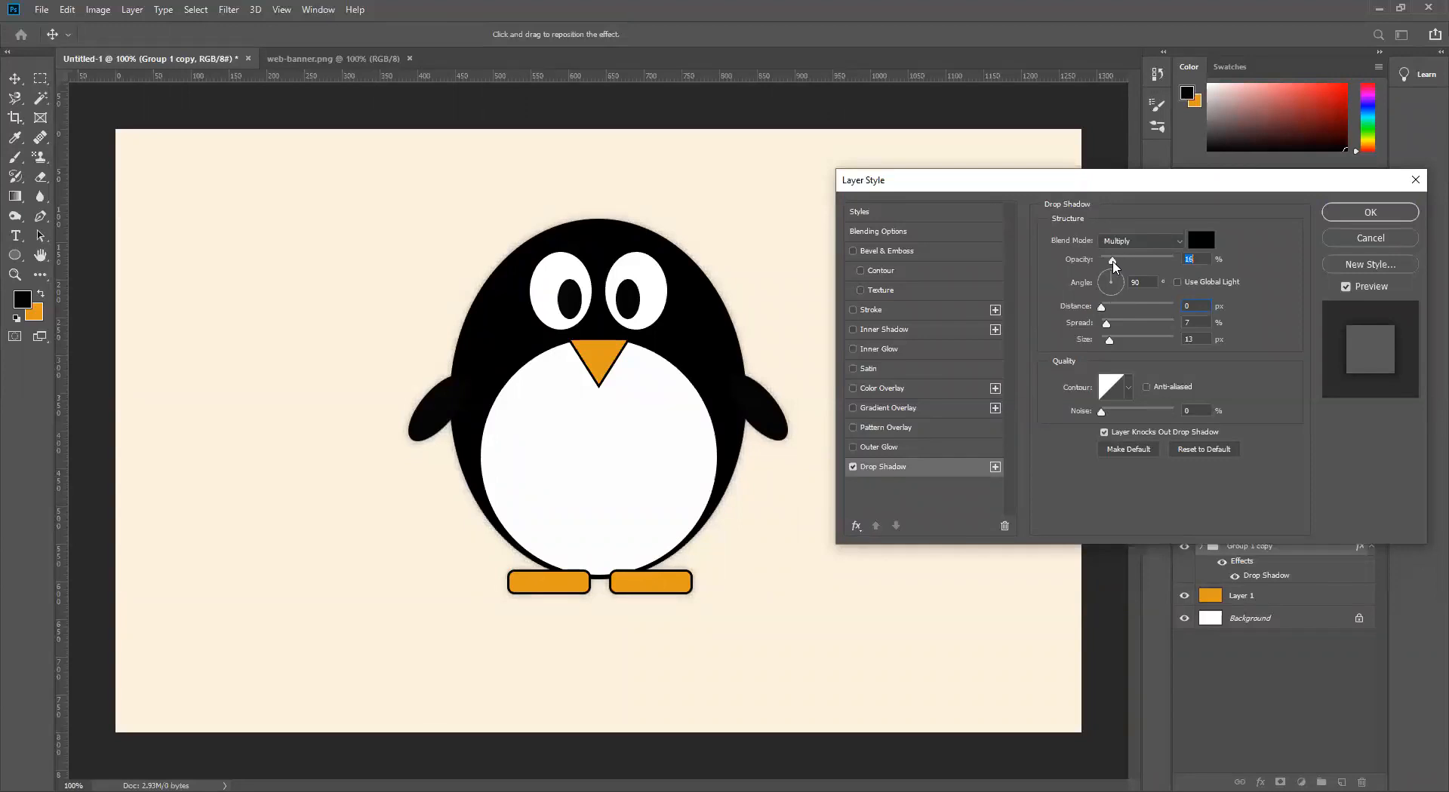
# Set the shadow's spread to 17%, test a 250 px size, and settle on 7 px size, 6 px distance and 6% opacity
pyautogui.moveTo(1106, 324); pyautogui.dragTo(1129, 355)
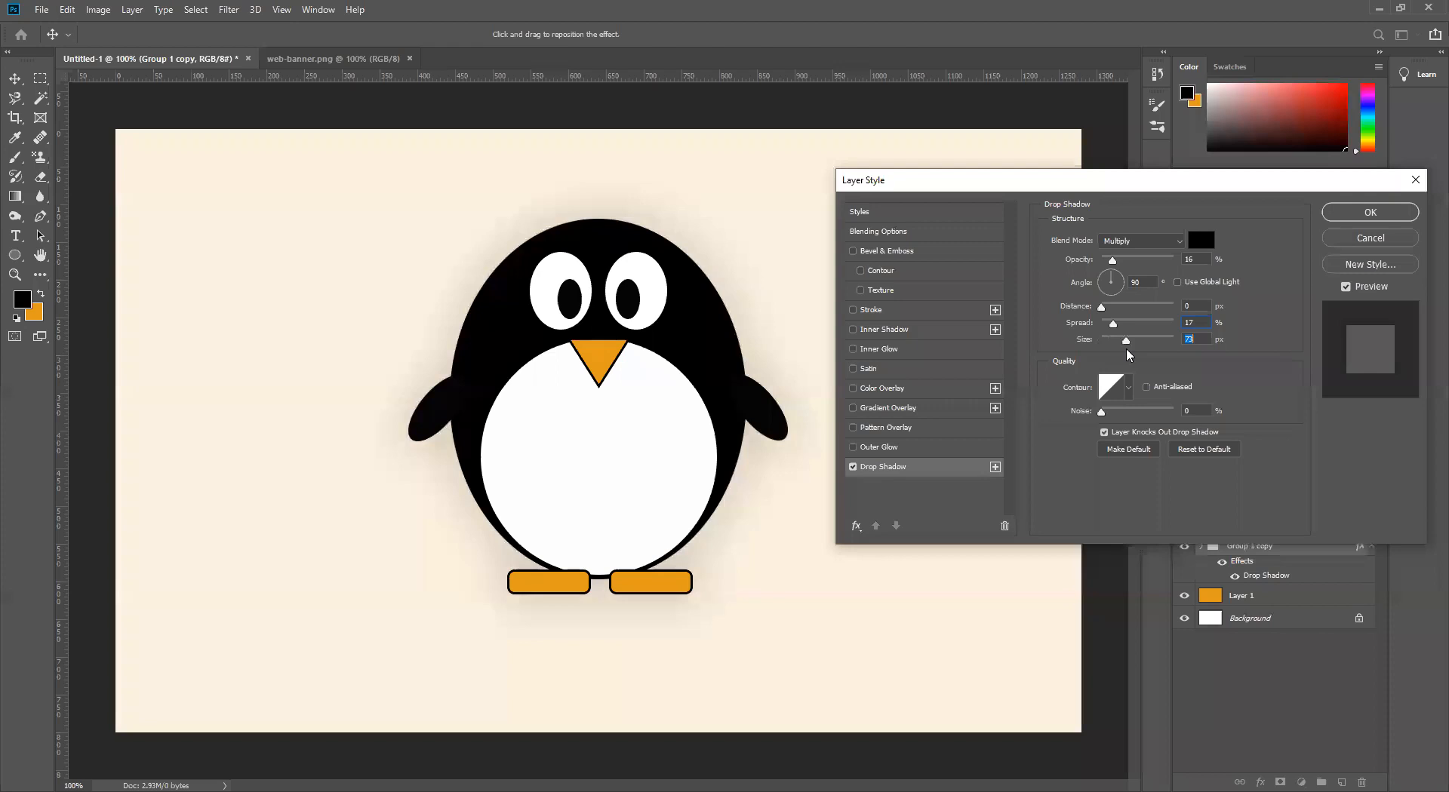
pyautogui.moveTo(1112, 260); pyautogui.dragTo(1140, 261)
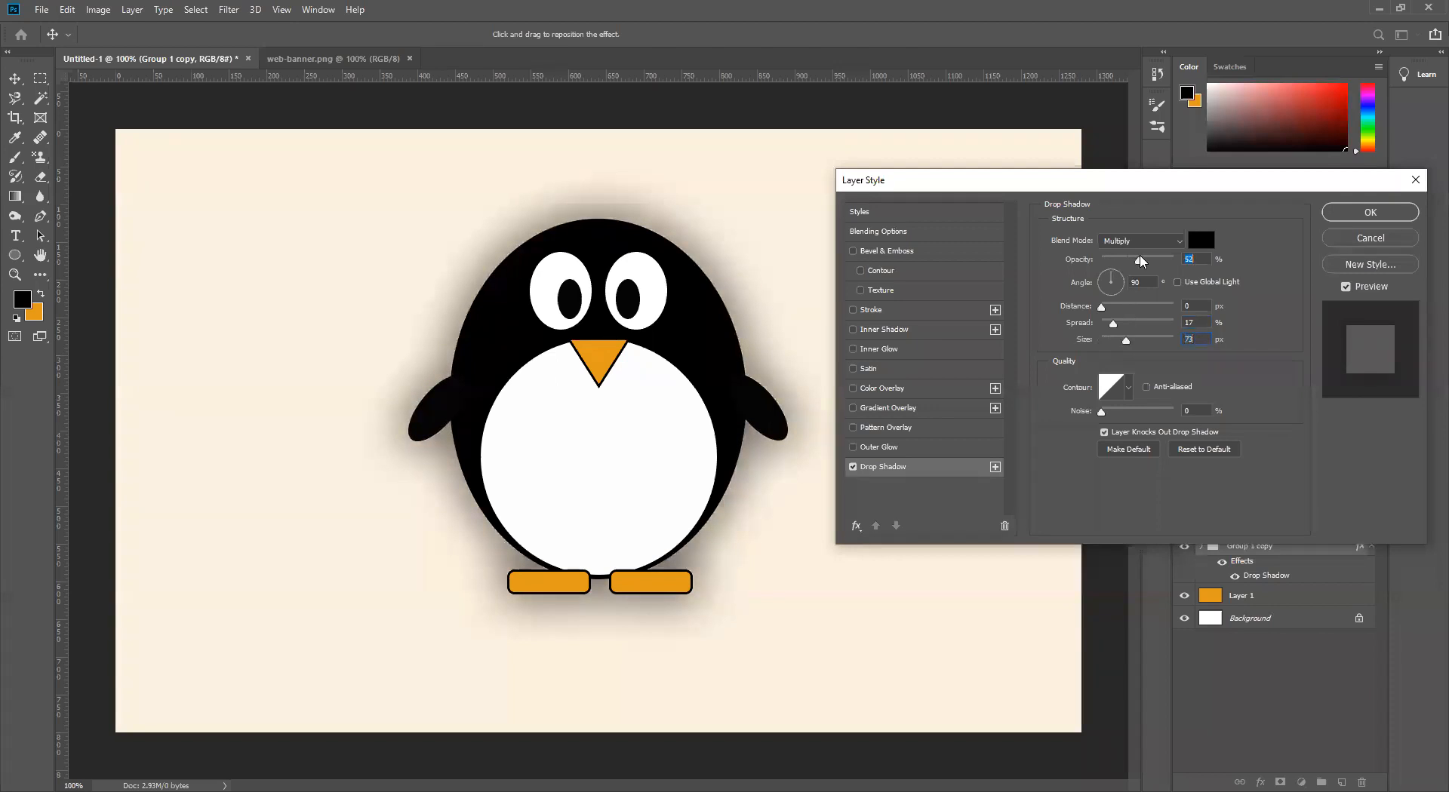
pyautogui.moveTo(1124, 340); pyautogui.dragTo(1196, 333)
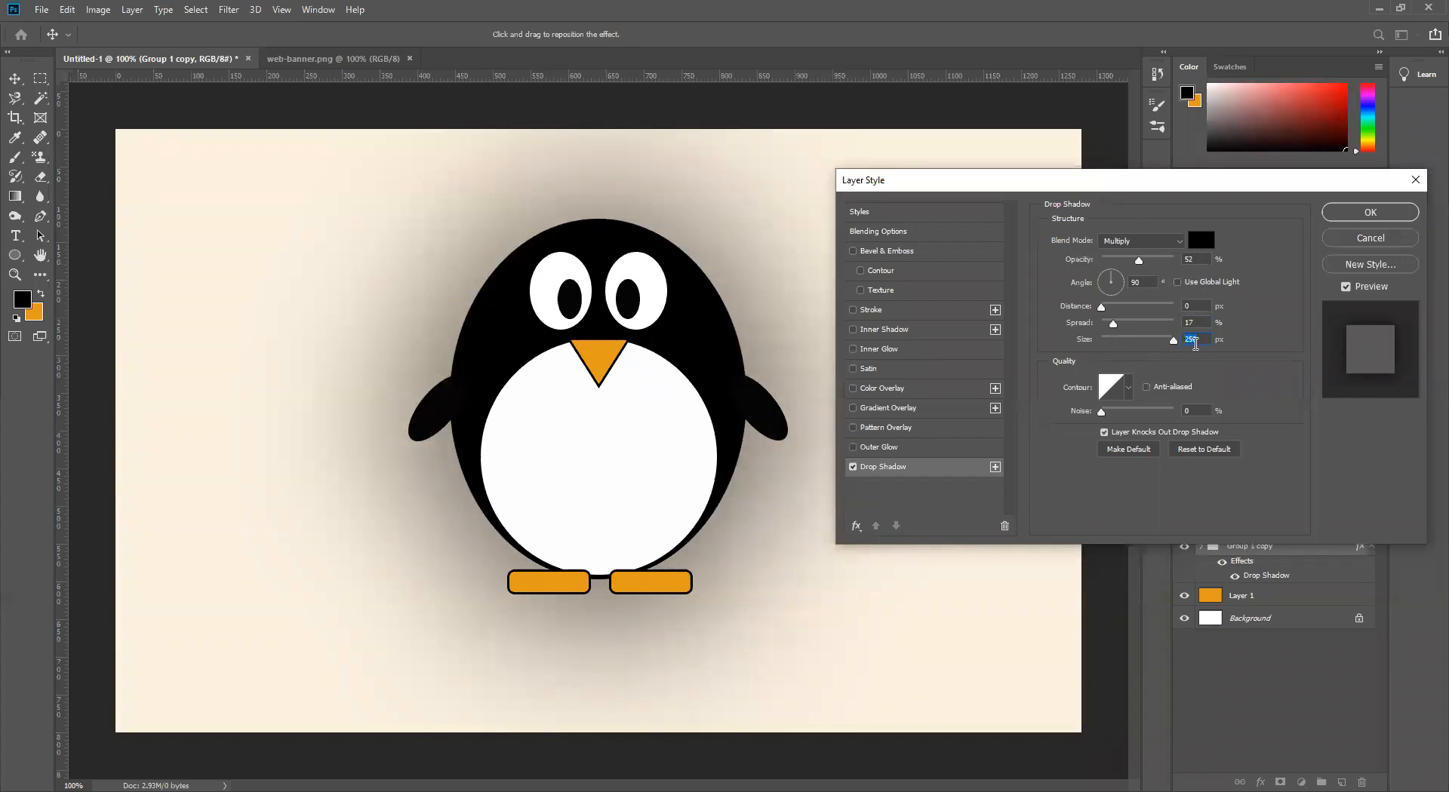
pyautogui.moveTo(1138, 260); pyautogui.dragTo(1119, 261)
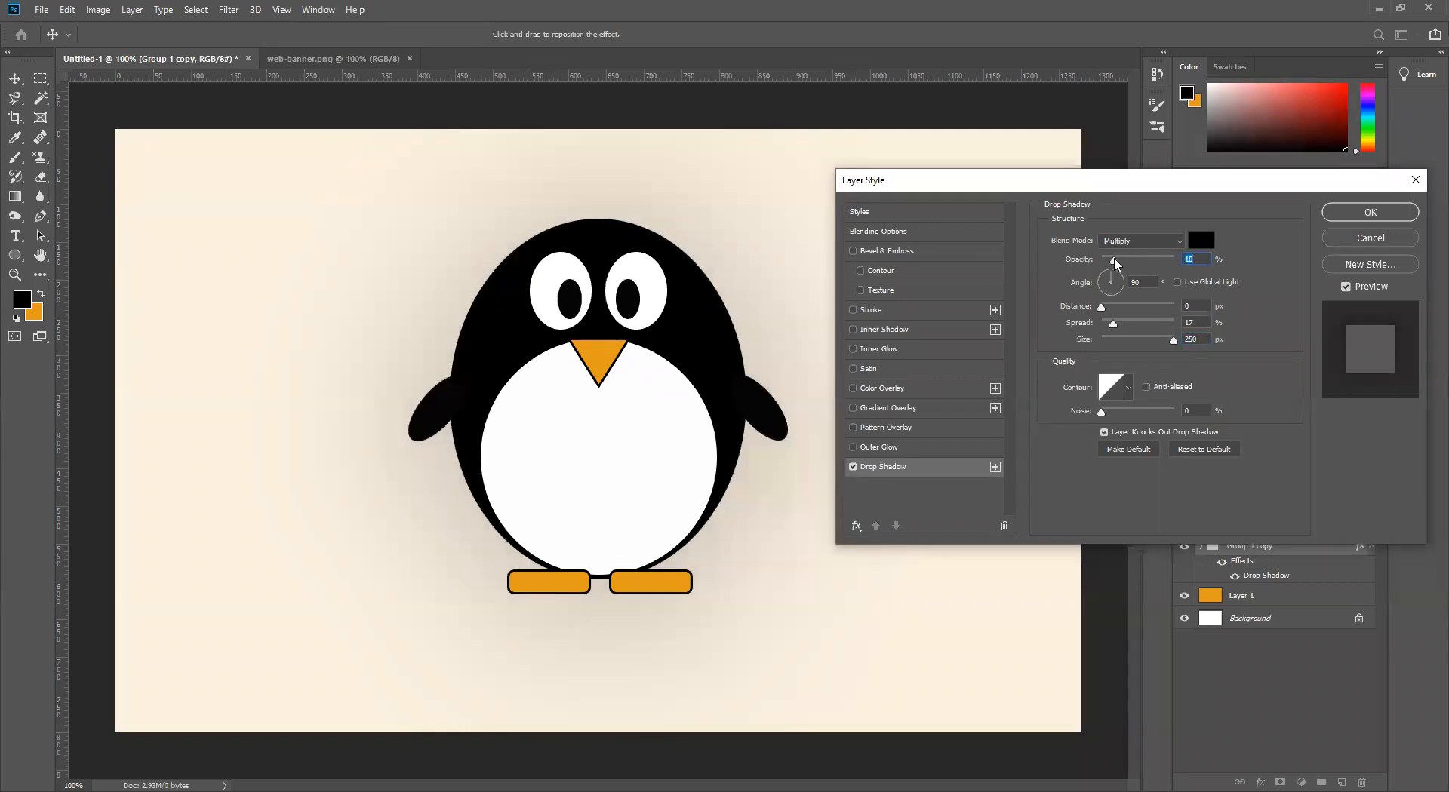
pyautogui.moveTo(1172, 345); pyautogui.dragTo(1107, 309)
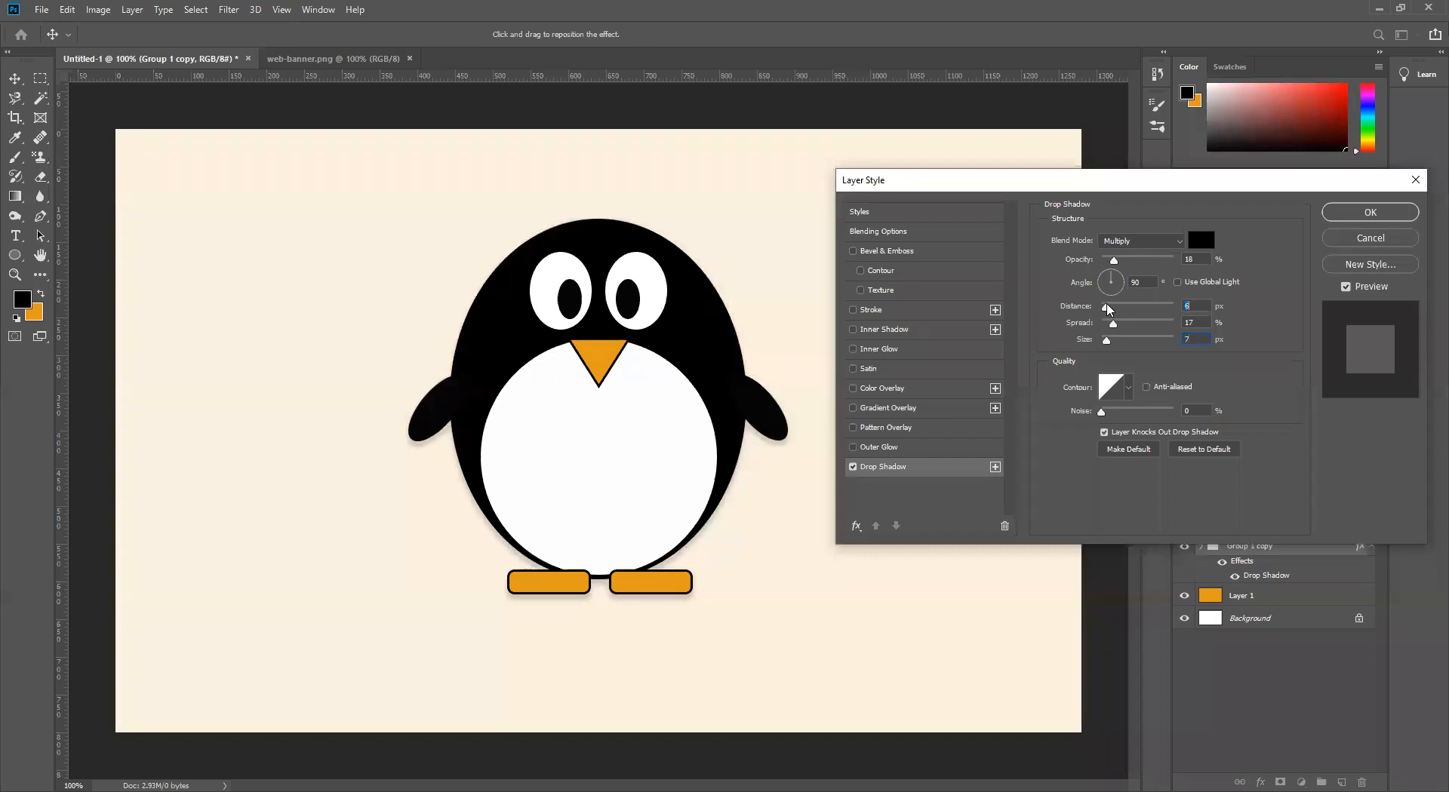
pyautogui.moveTo(1116, 261); pyautogui.dragTo(1107, 261)
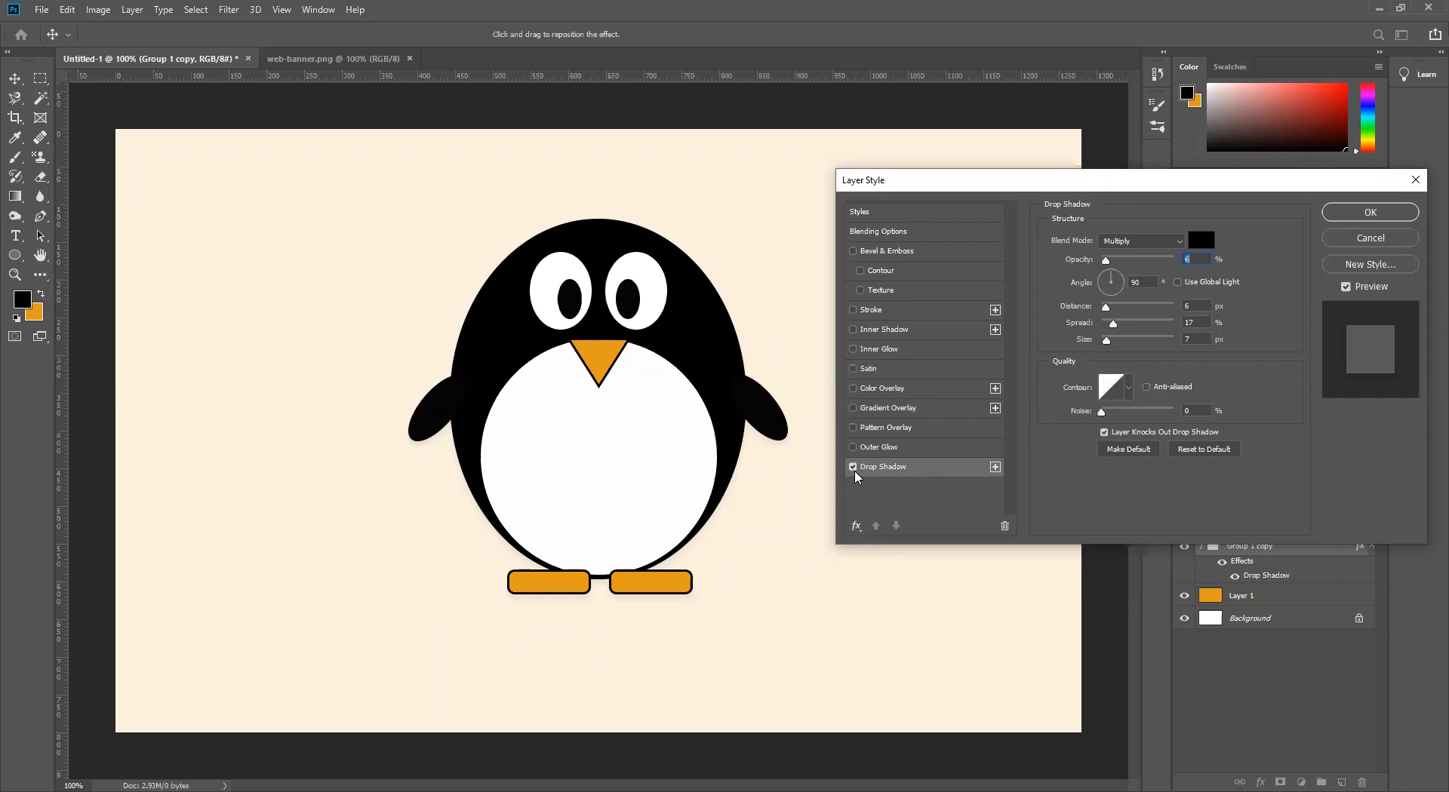
# Add a second drop shadow to the penguin group, disable the lower one, and apply the layer style
pyautogui.click(995, 469)
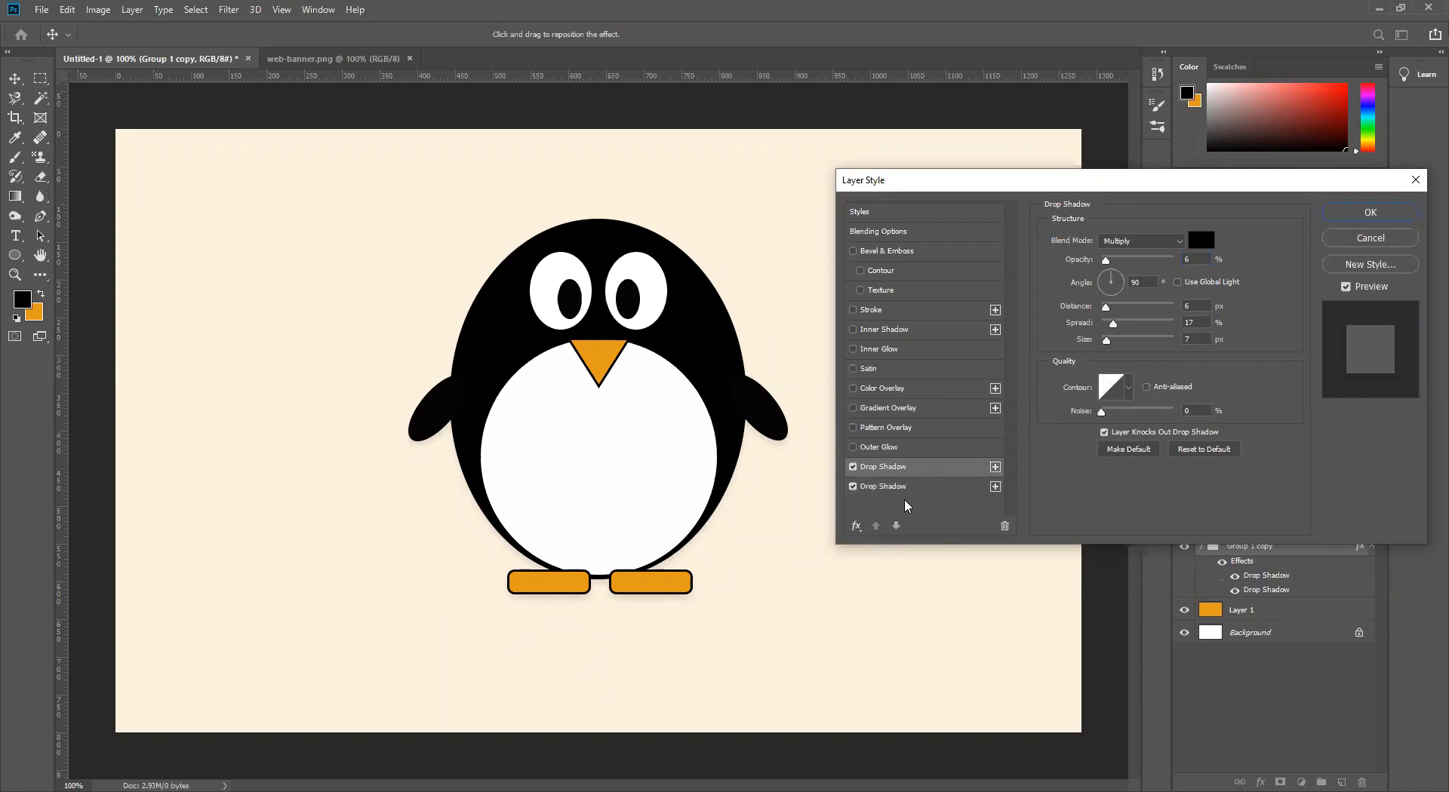
pyautogui.click(854, 489)
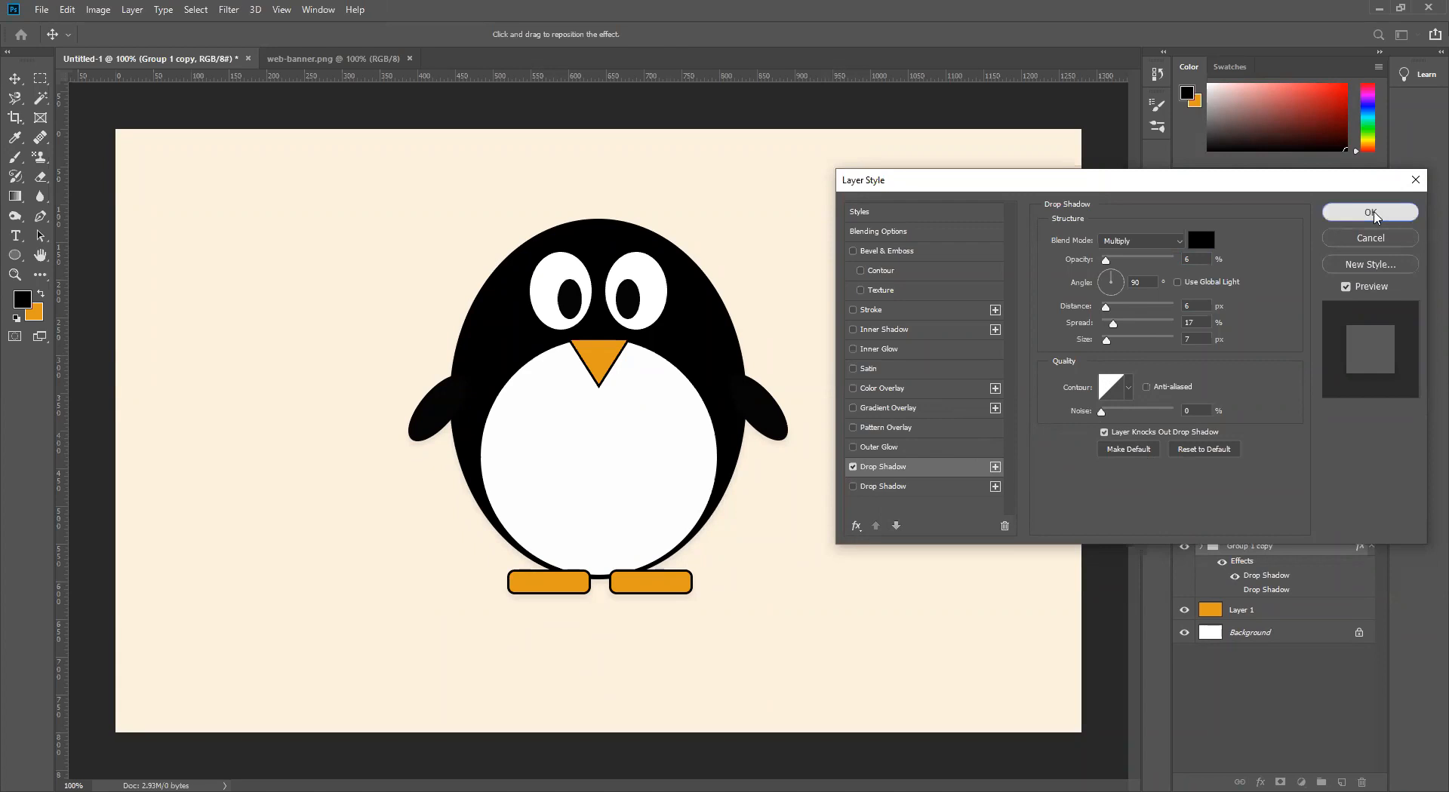
pyautogui.click(1370, 213)
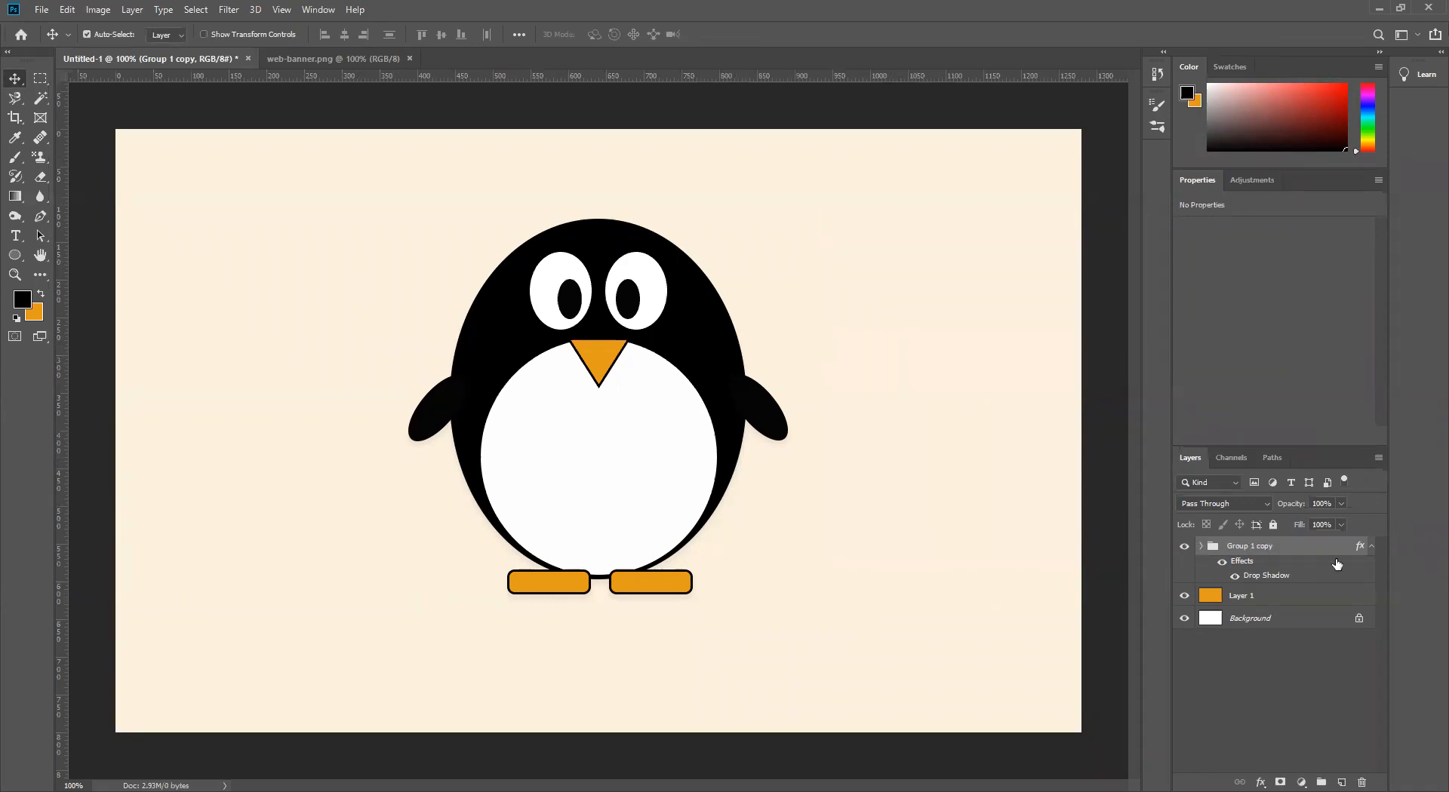
# Select the whole canvas with the Rectangular Marquee tool, align the penguin group to its vertical centre, and remove the selection
pyautogui.click(39, 80)
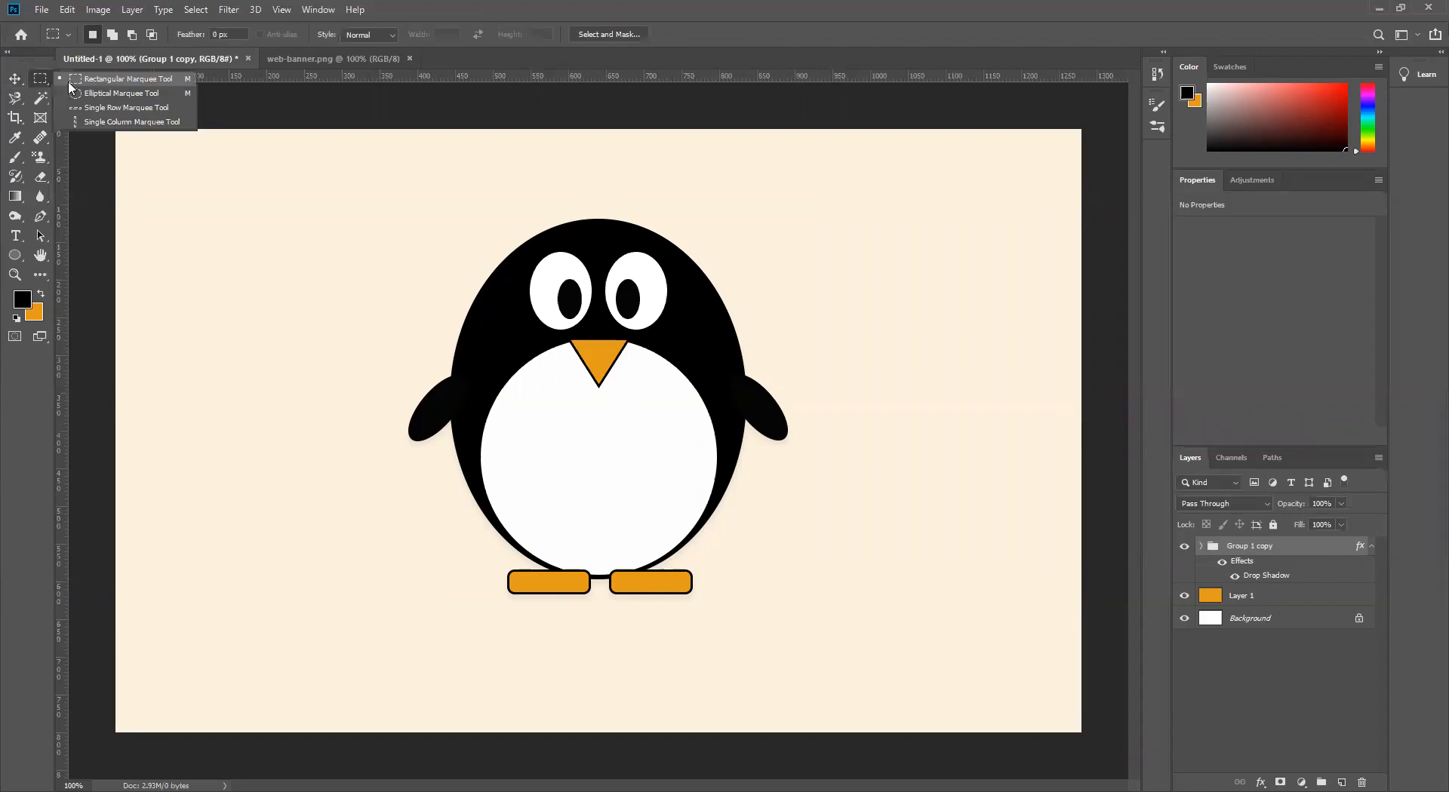
pyautogui.click(83, 80)
pyautogui.moveTo(116, 130); pyautogui.dragTo(1097, 743)
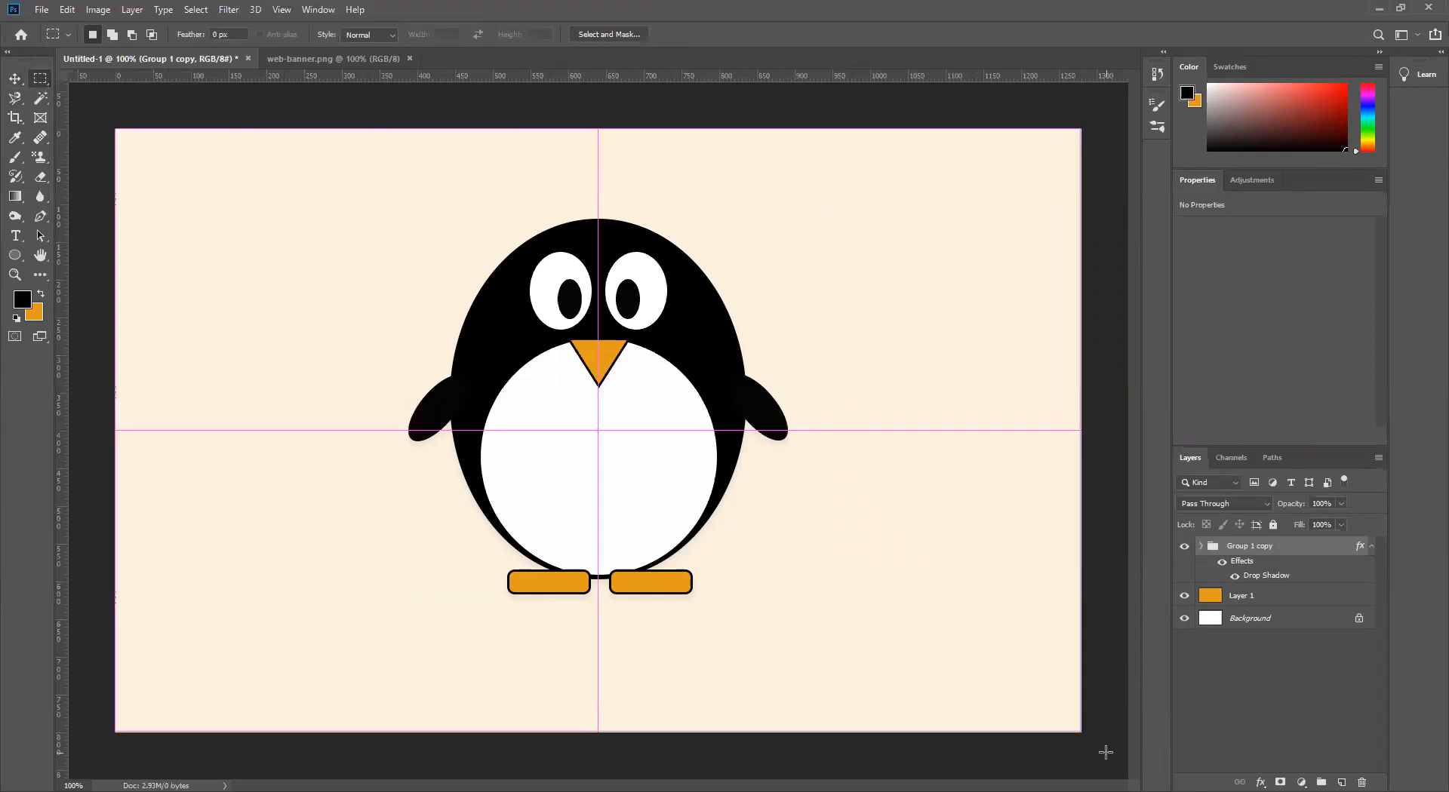
pyautogui.click(15, 79)
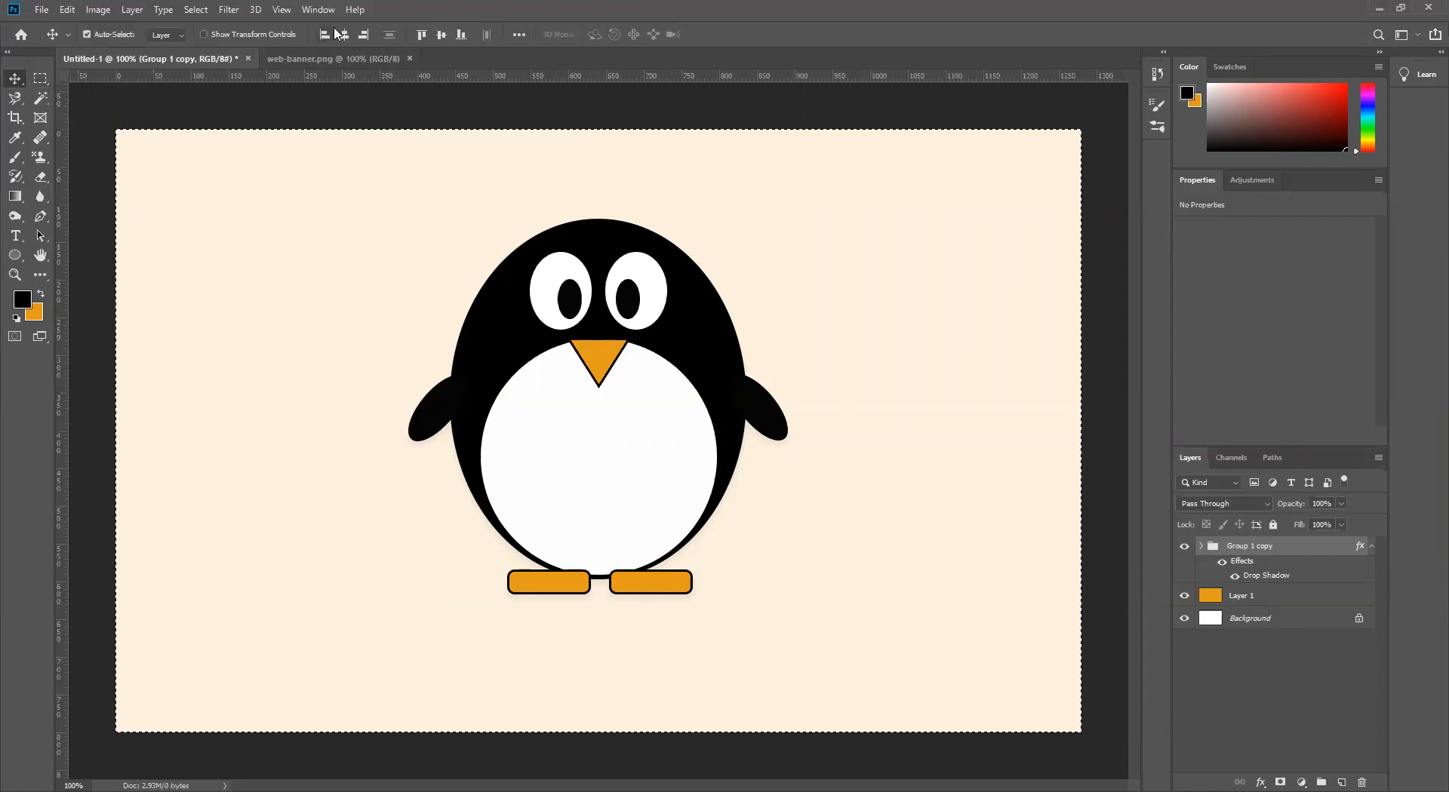
pyautogui.click(441, 37)
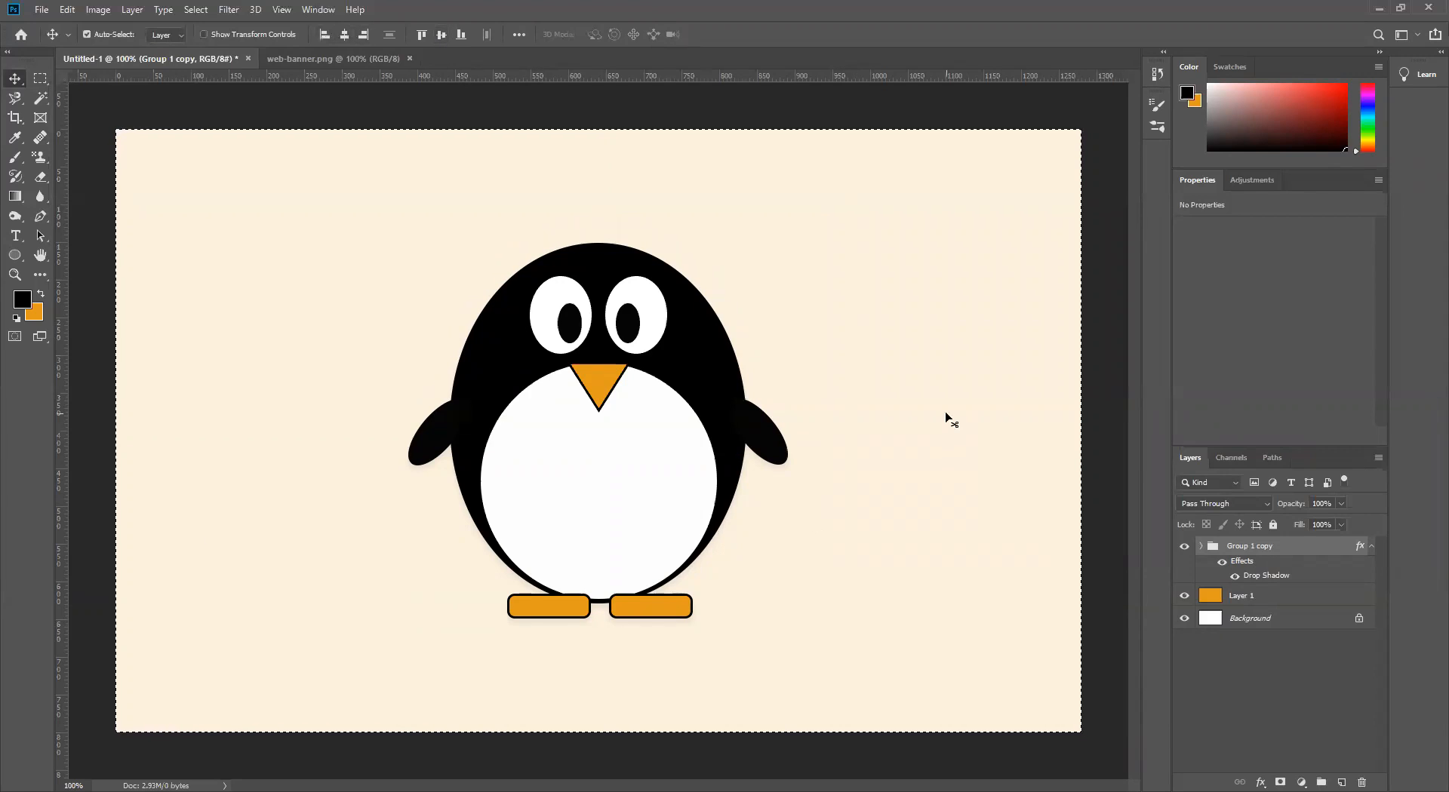
pyautogui.press('ctrl')
pyautogui.hotkey('ctrl', 'd')
pyautogui.click(41, 9)
pyautogui.moveTo(129, 236)
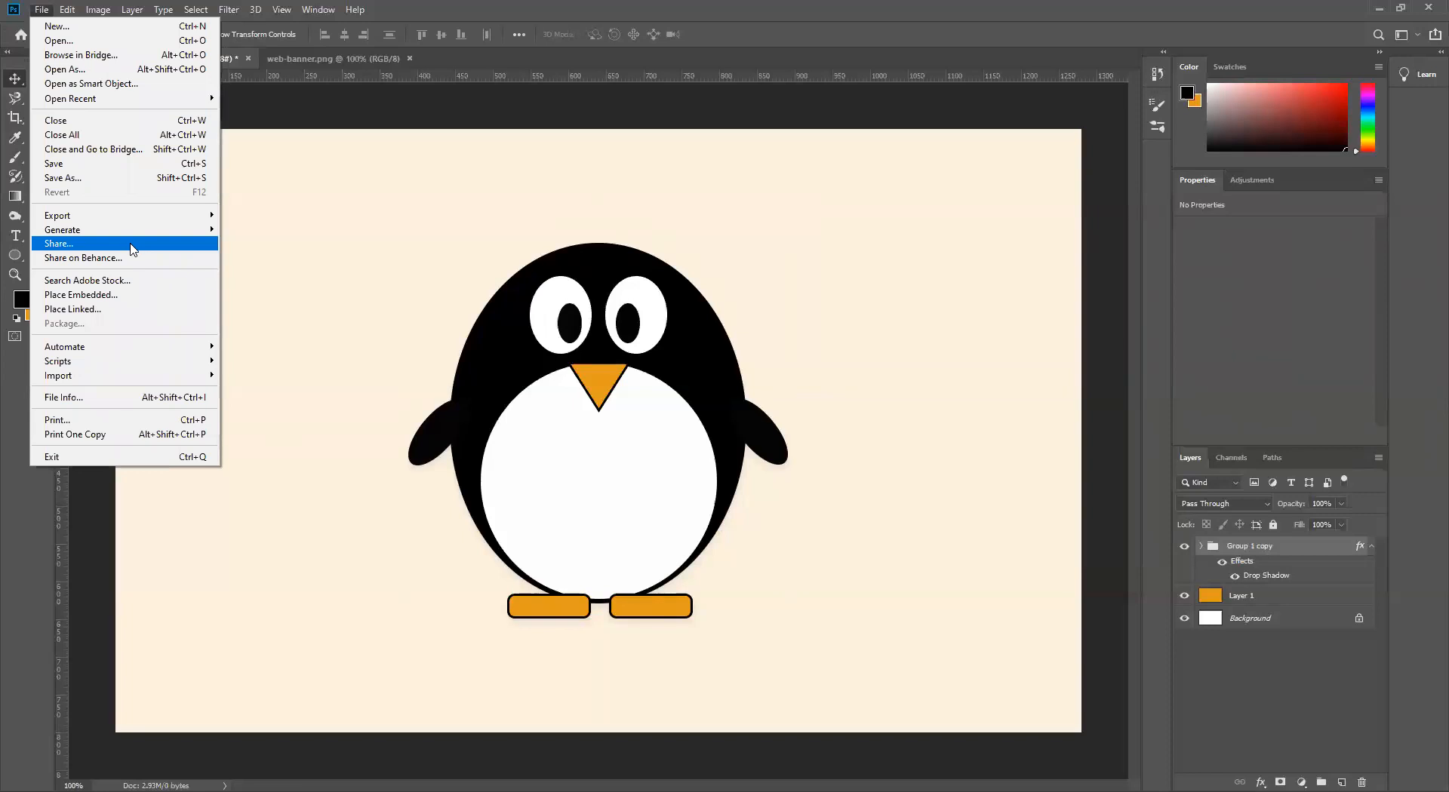
pyautogui.click(12, 514)
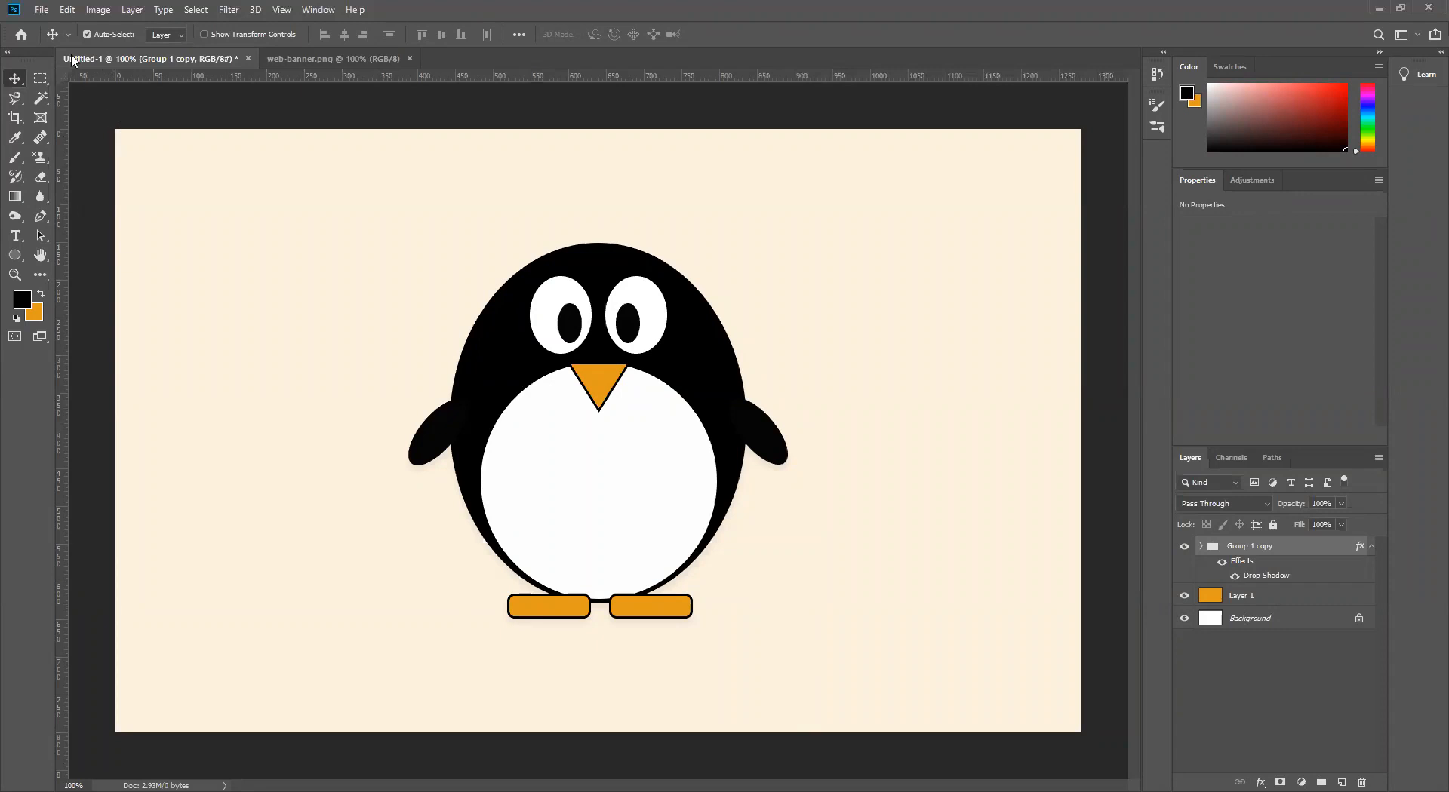
# Save the penguin artwork to the Desktop as a JPEG named "penguin copy" with Maximum quality 12 and the Baseline ("Standard") format
pyautogui.click(41, 9)
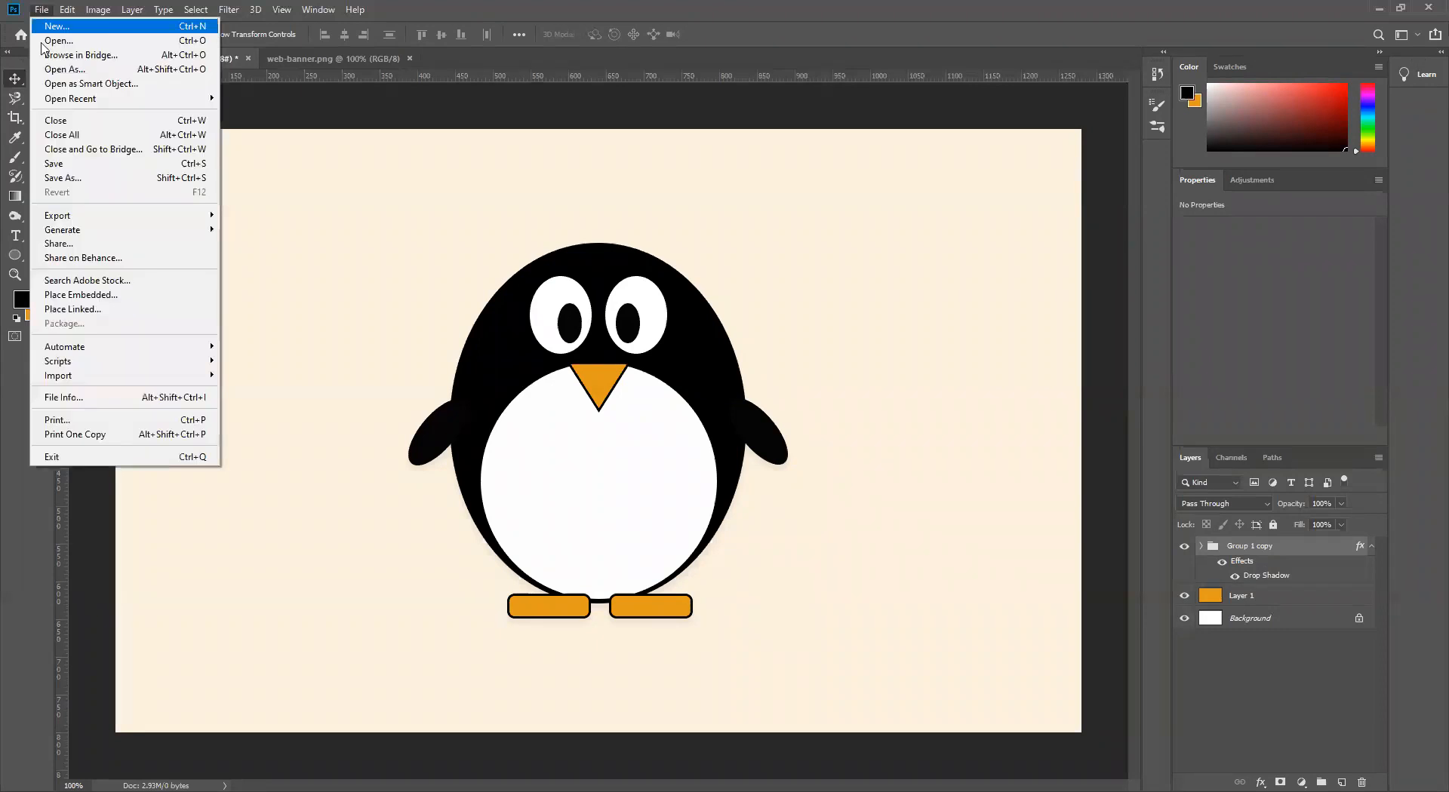
pyautogui.click(85, 180)
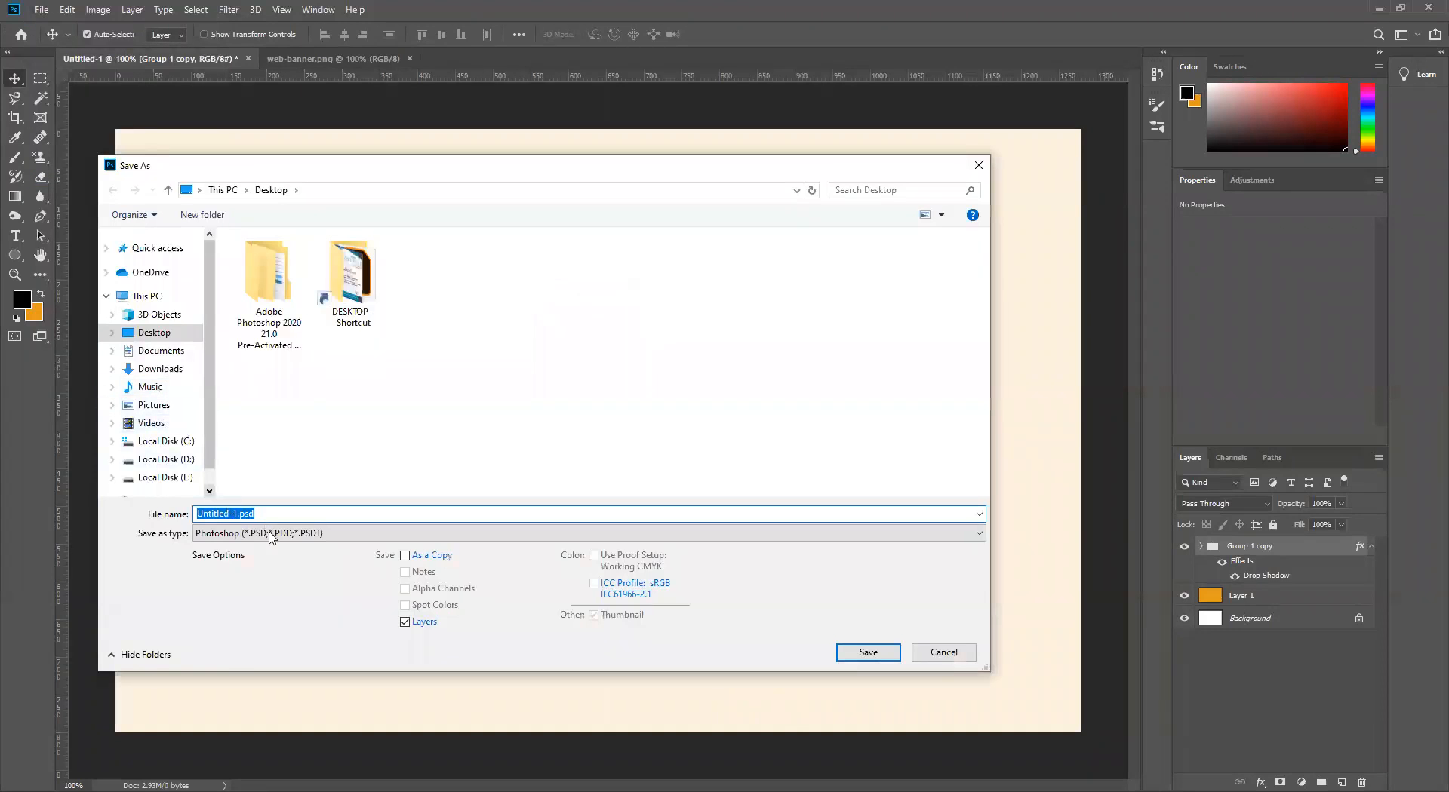
pyautogui.click(256, 533)
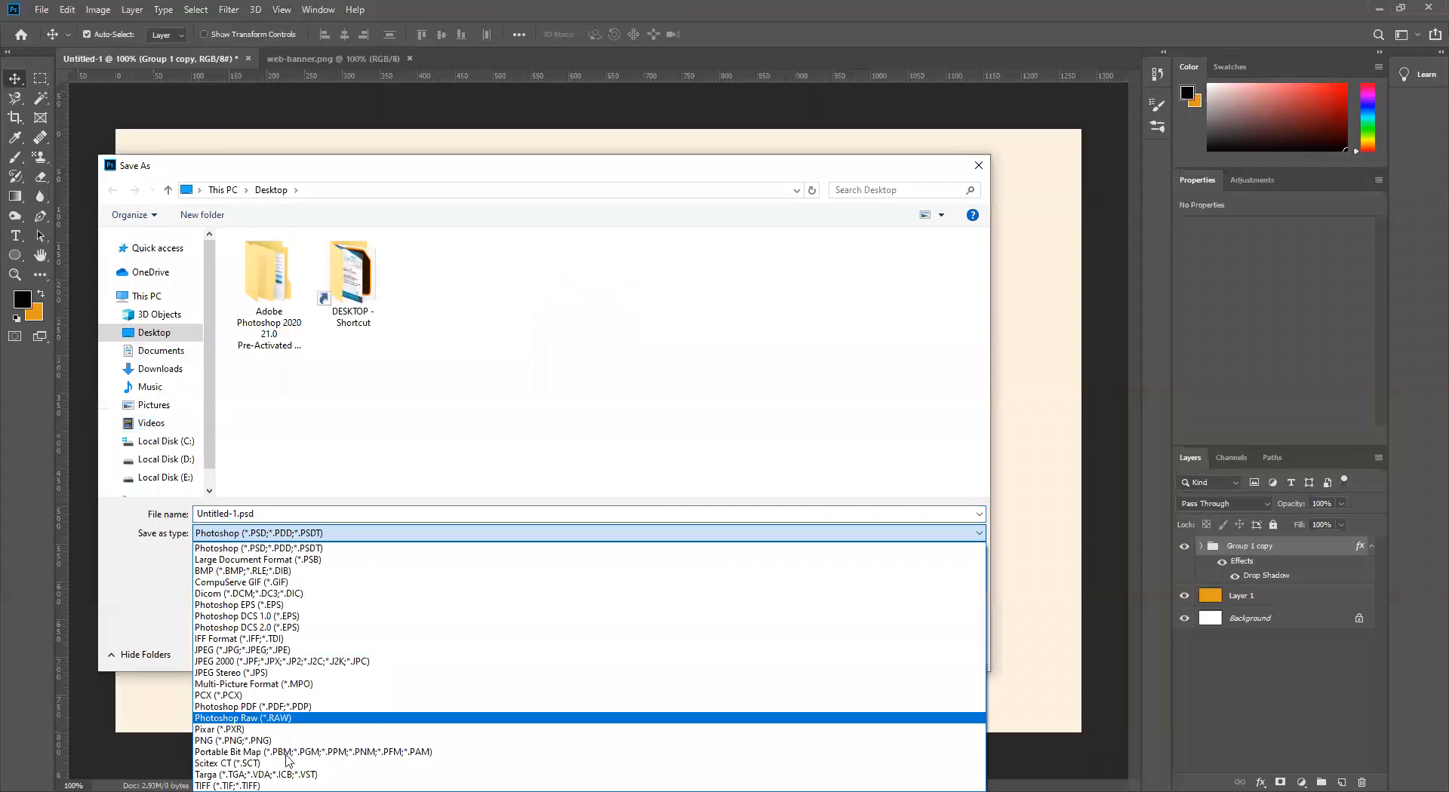
pyautogui.click(249, 650)
pyautogui.doubleClick(250, 513)
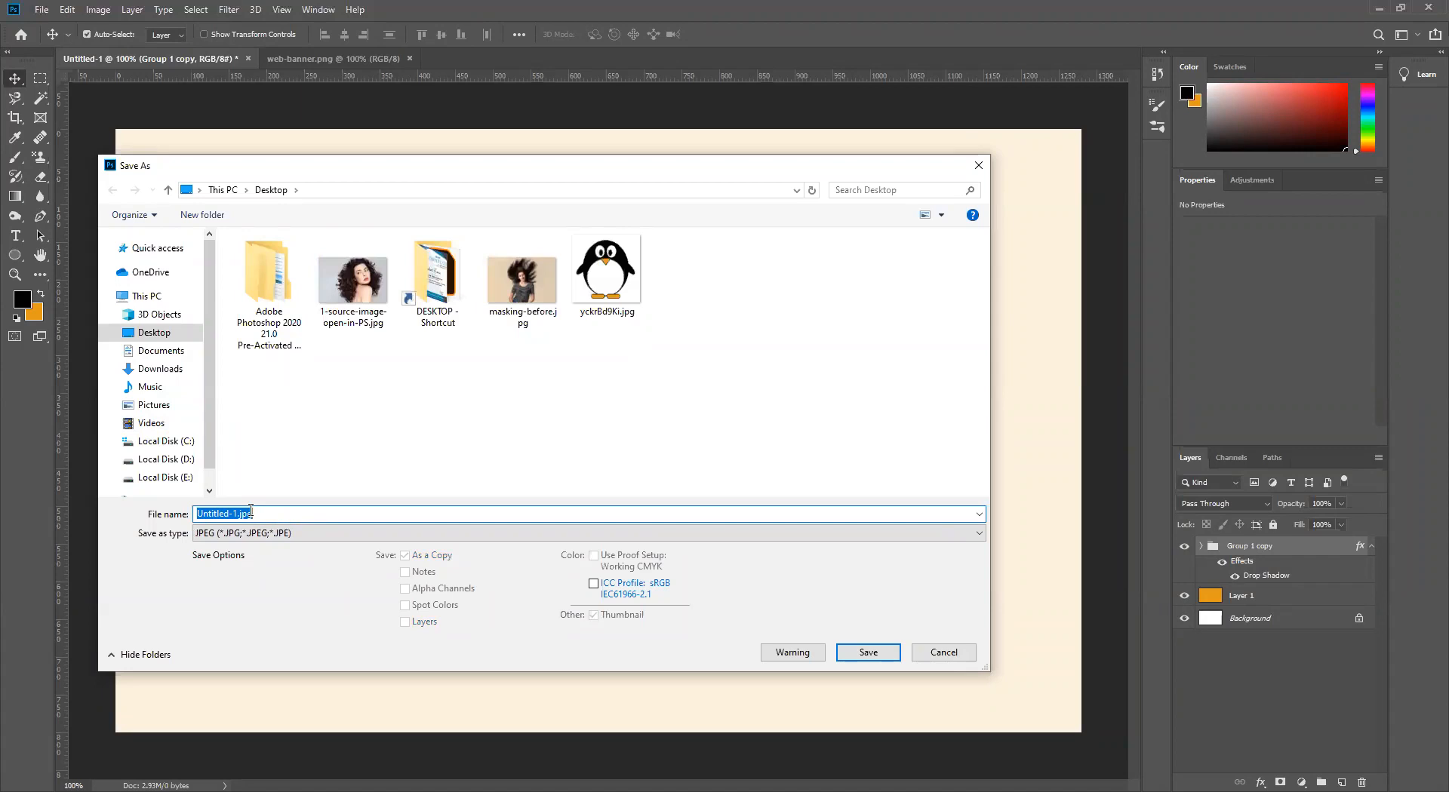
pyautogui.write('penguin copy')
pyautogui.click(151, 334)
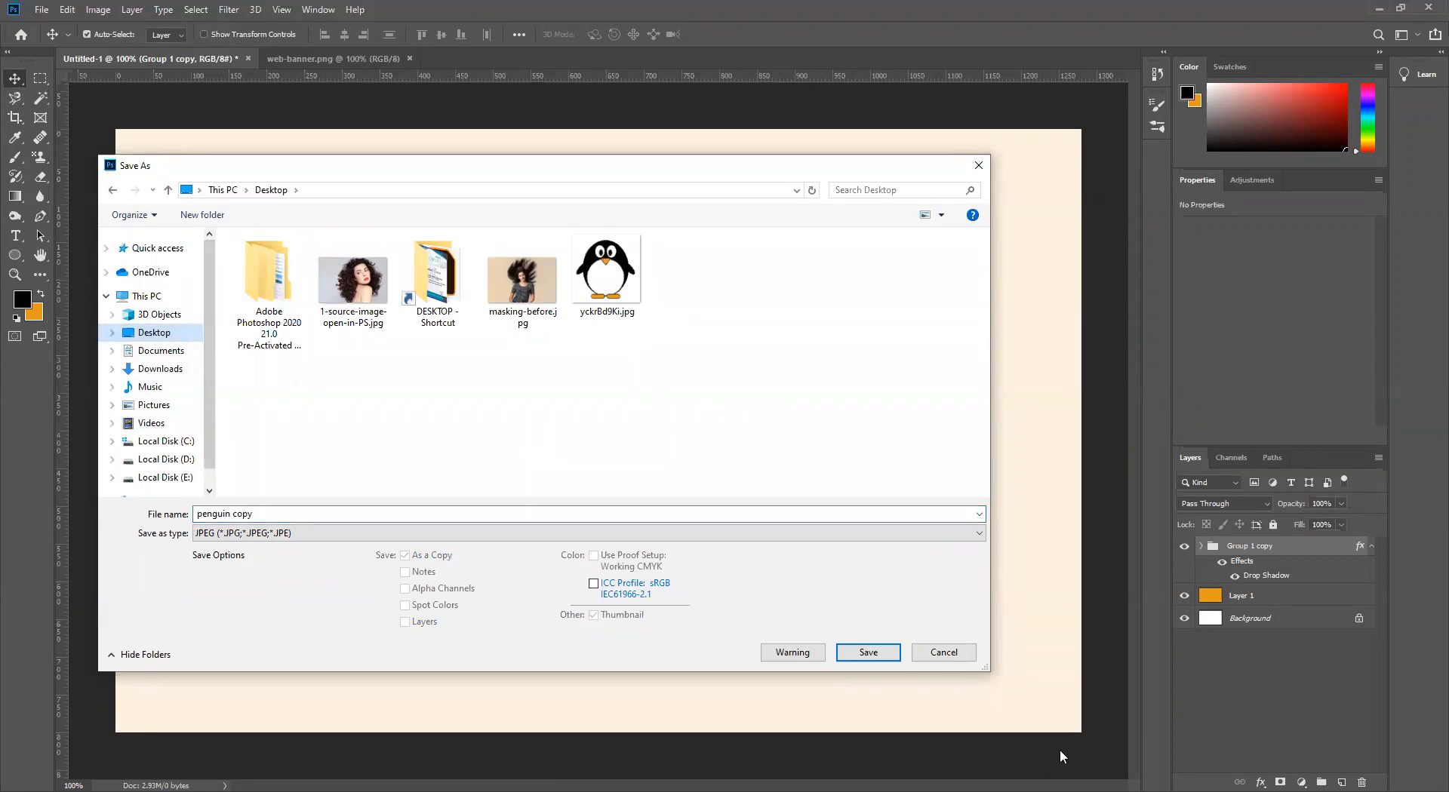
pyautogui.click(869, 652)
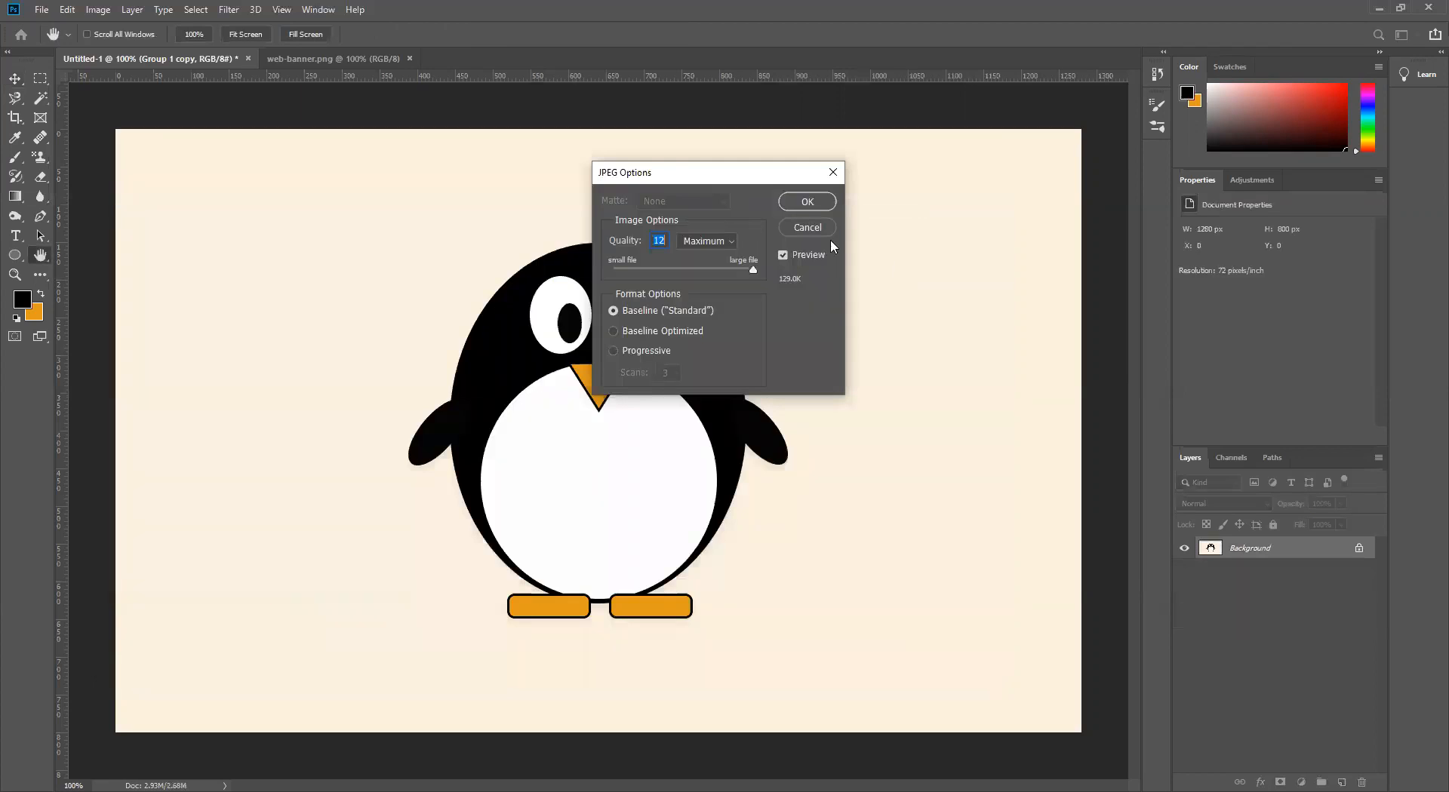
pyautogui.click(801, 206)
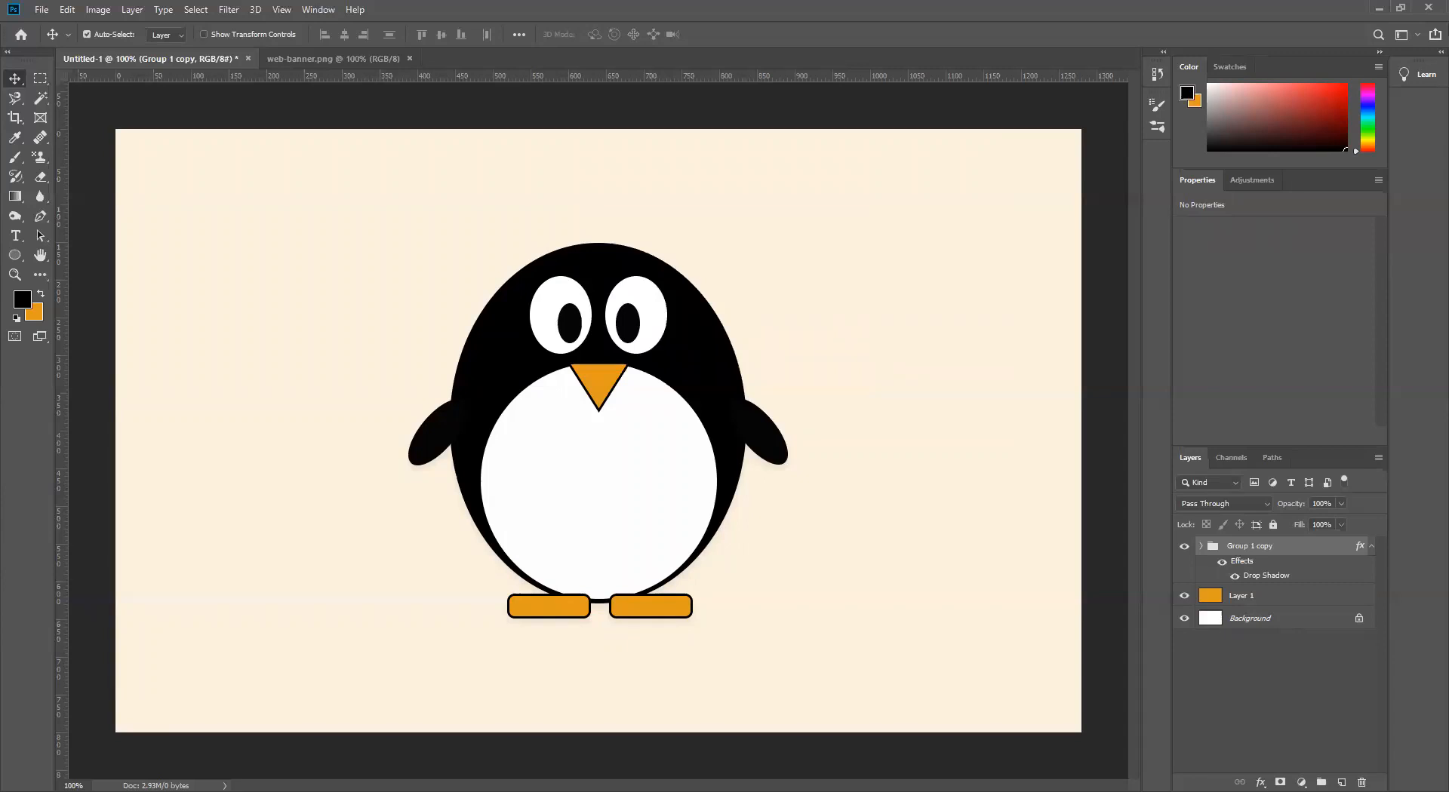
# Look briefly at web-banner.png, return to the penguin document, and draw a black ellipse about 121 × 123 px beside the penguin
pyautogui.click(370, 65)
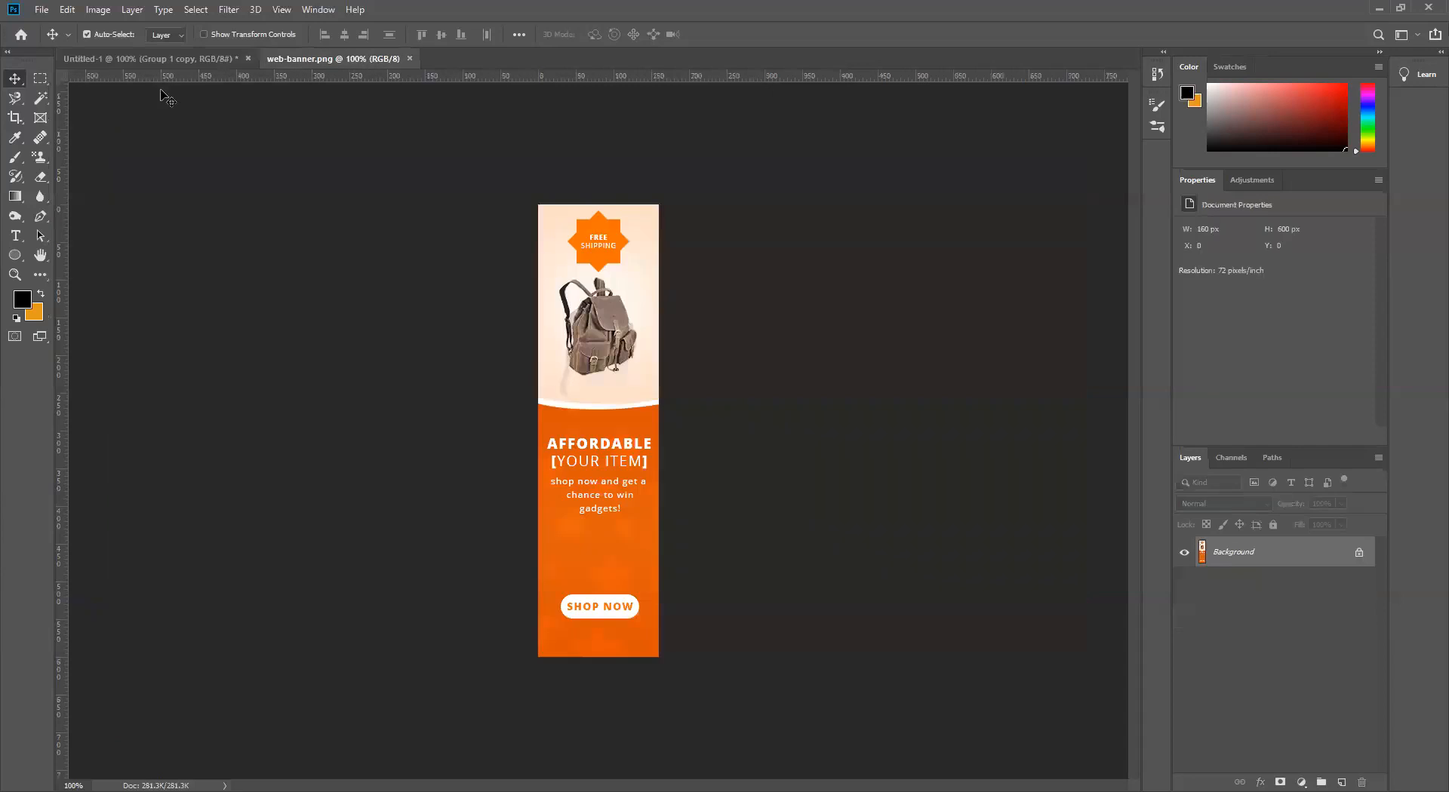
pyautogui.click(178, 62)
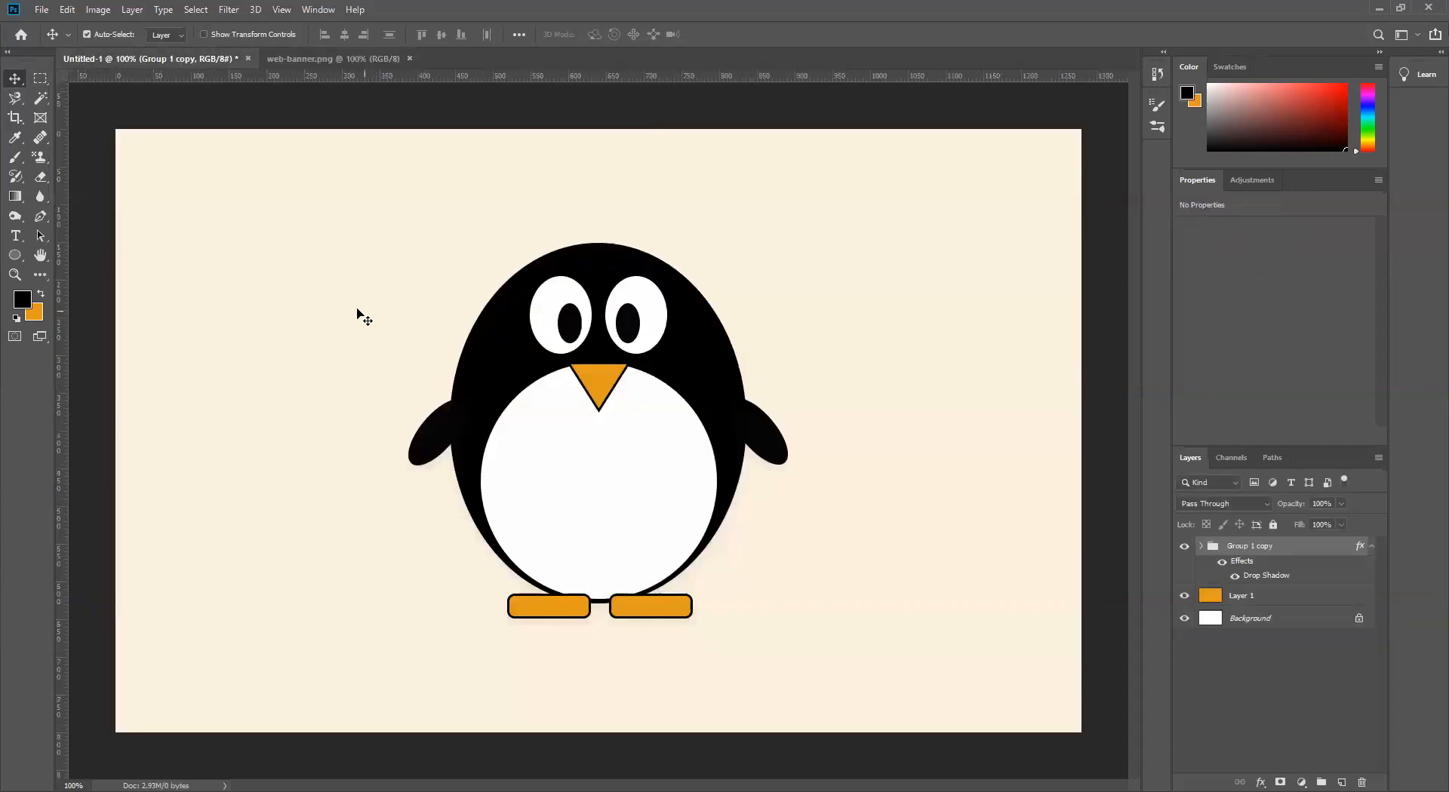
pyautogui.click(20, 259)
pyautogui.rightClick(20, 260)
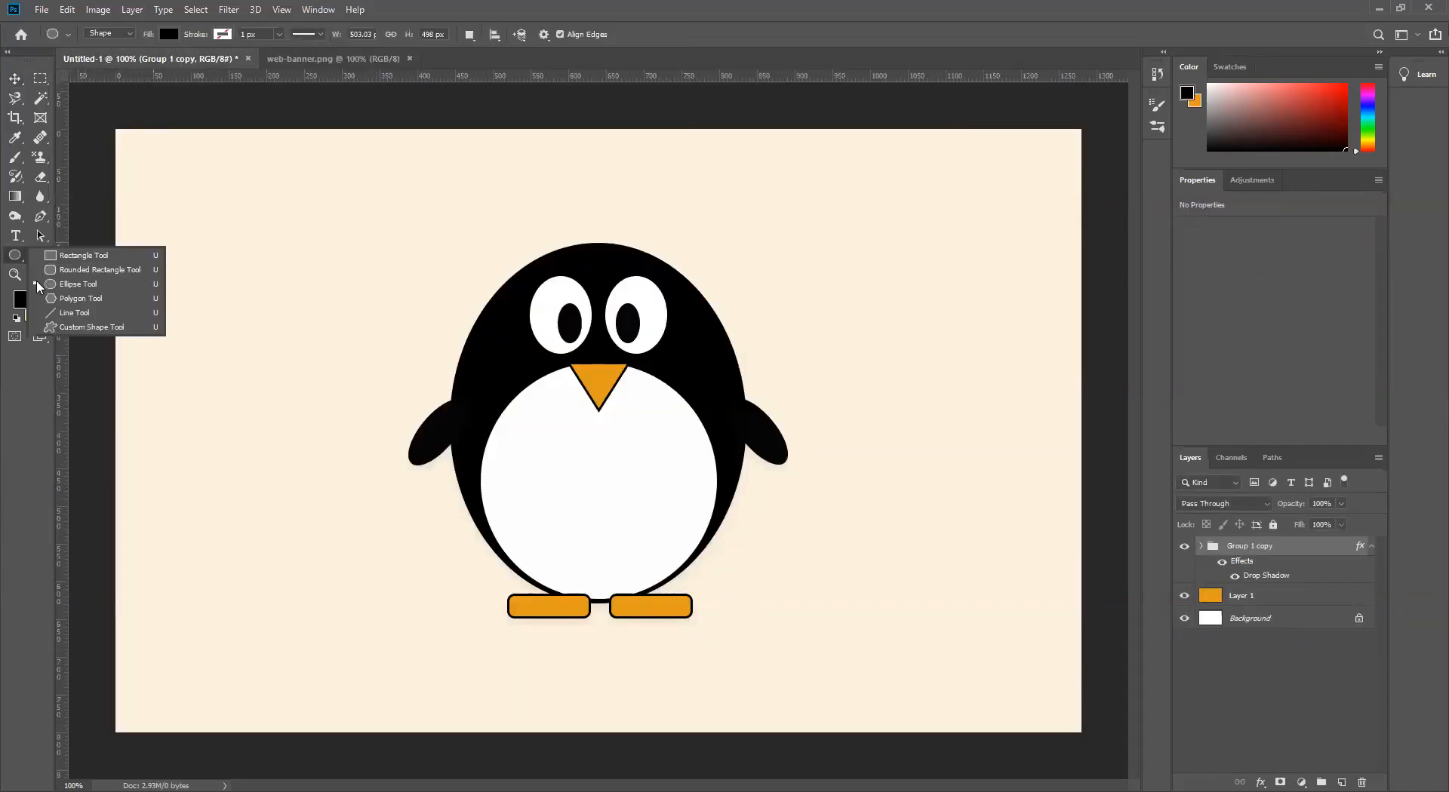
pyautogui.click(53, 289)
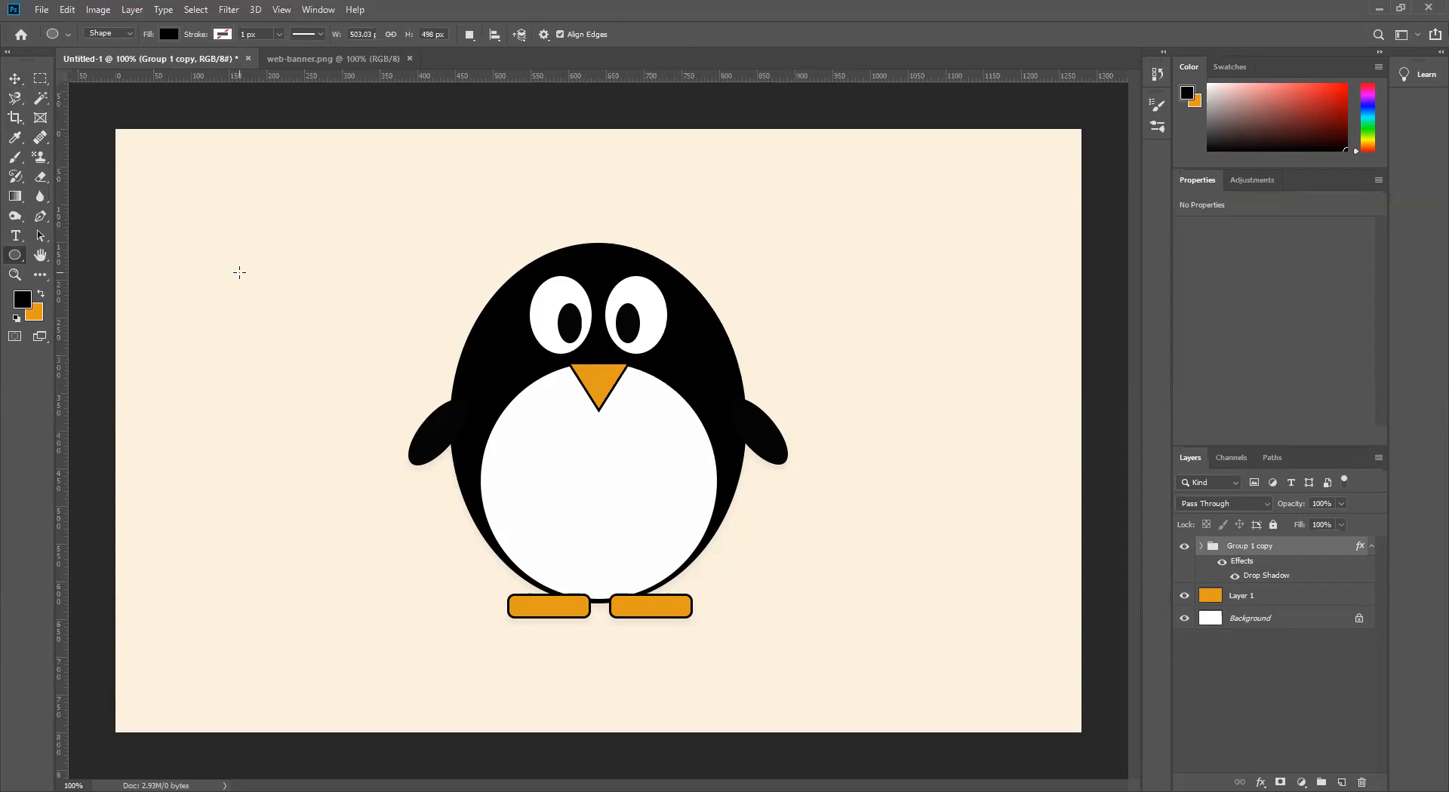
pyautogui.rightClick(15, 256)
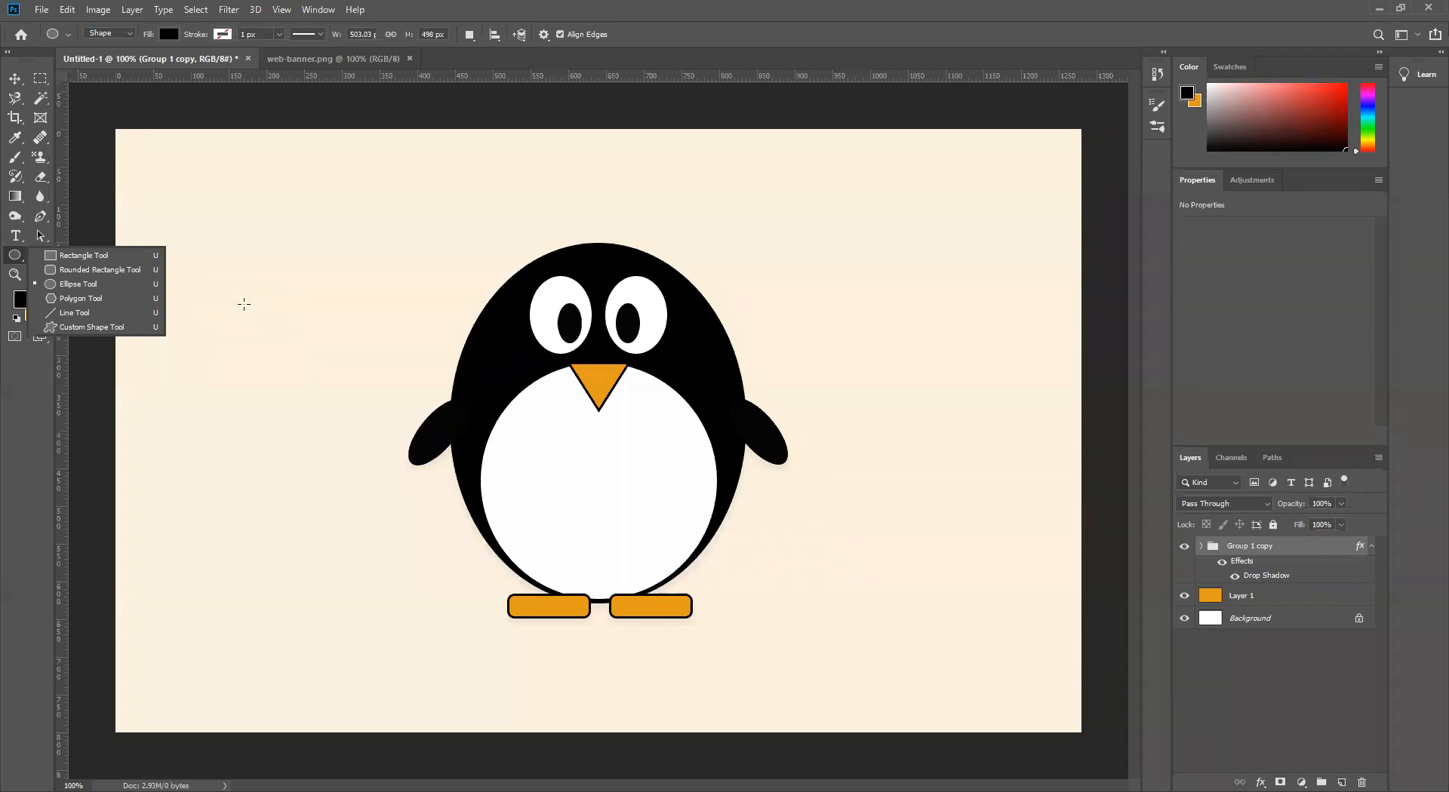
pyautogui.moveTo(243, 304); pyautogui.dragTo(336, 397)
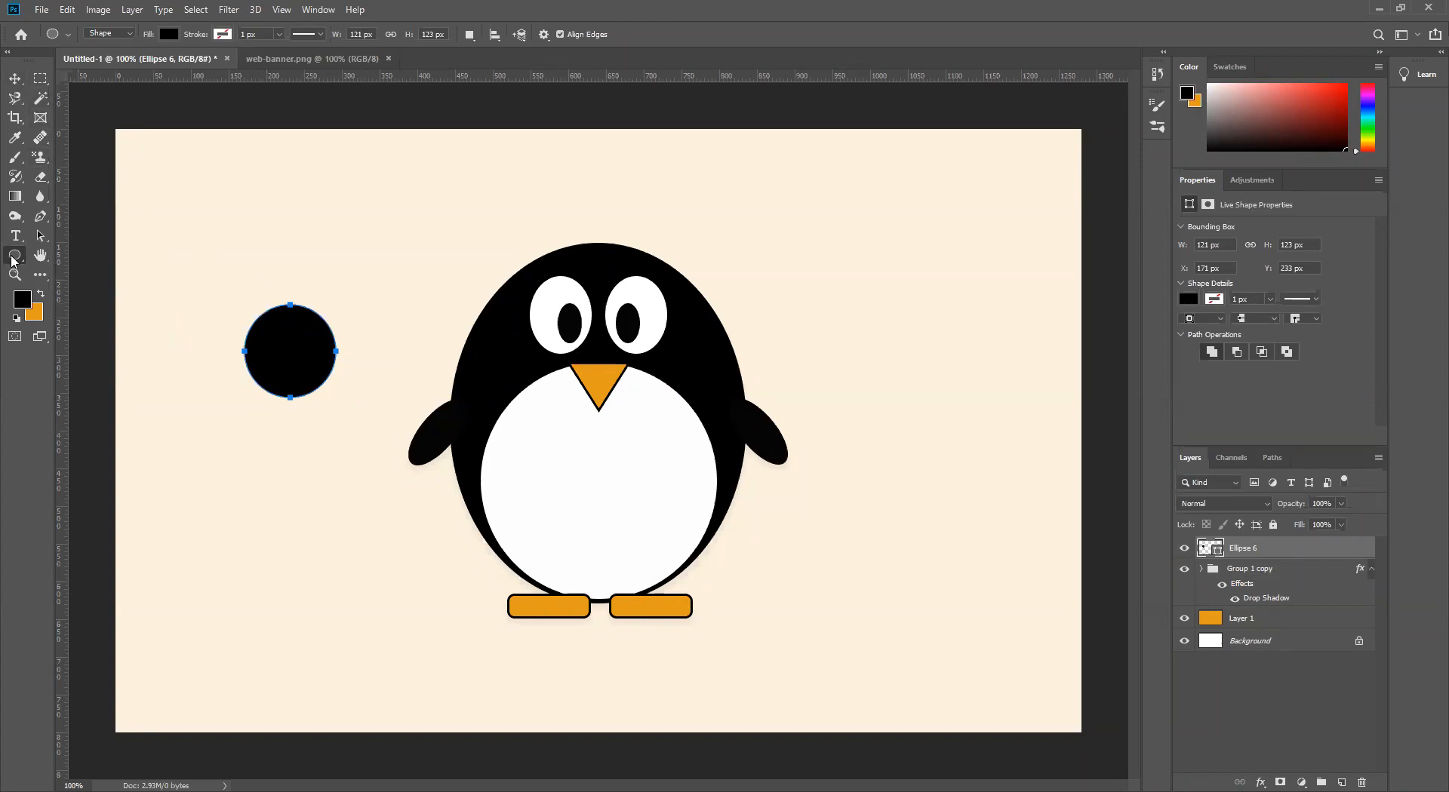
# Draw a black rounded rectangle about 154 × 97 px above the practice circle
pyautogui.rightClick(13, 256)
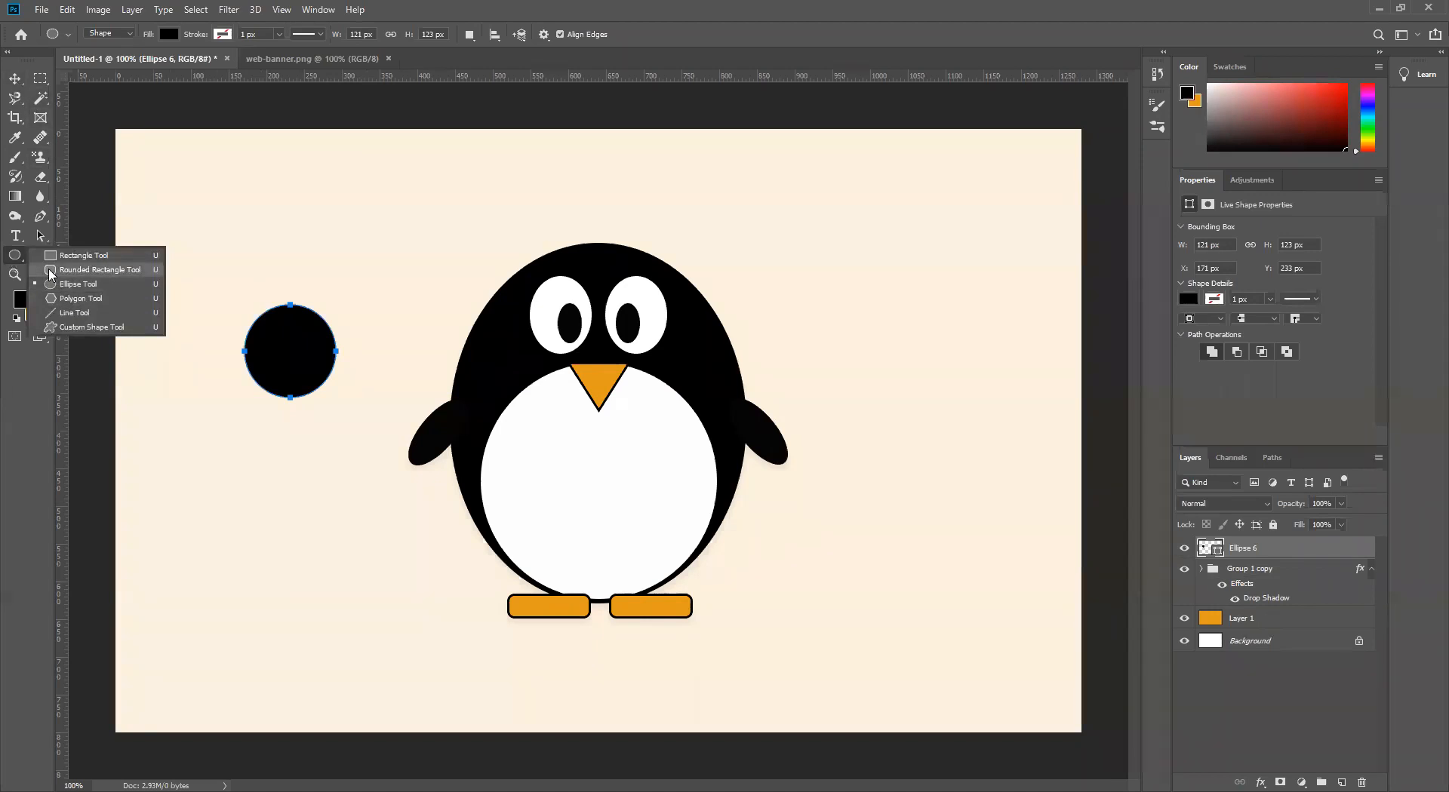
pyautogui.click(53, 270)
pyautogui.moveTo(257, 195); pyautogui.dragTo(374, 270)
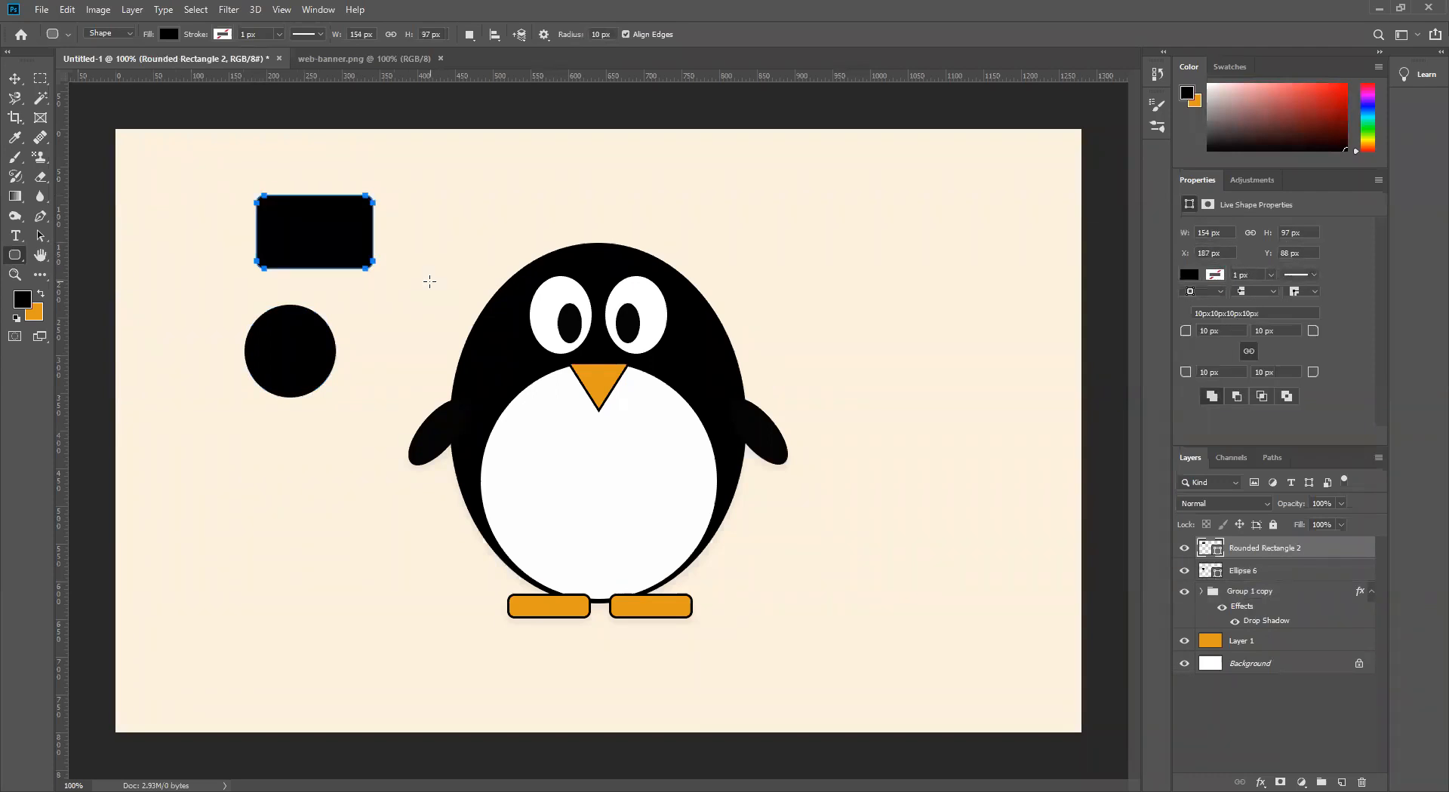
# Draw a second rounded rectangle about 109 × 33 px below the circle and move it closer to the penguin's feet
pyautogui.rightClick(17, 257)
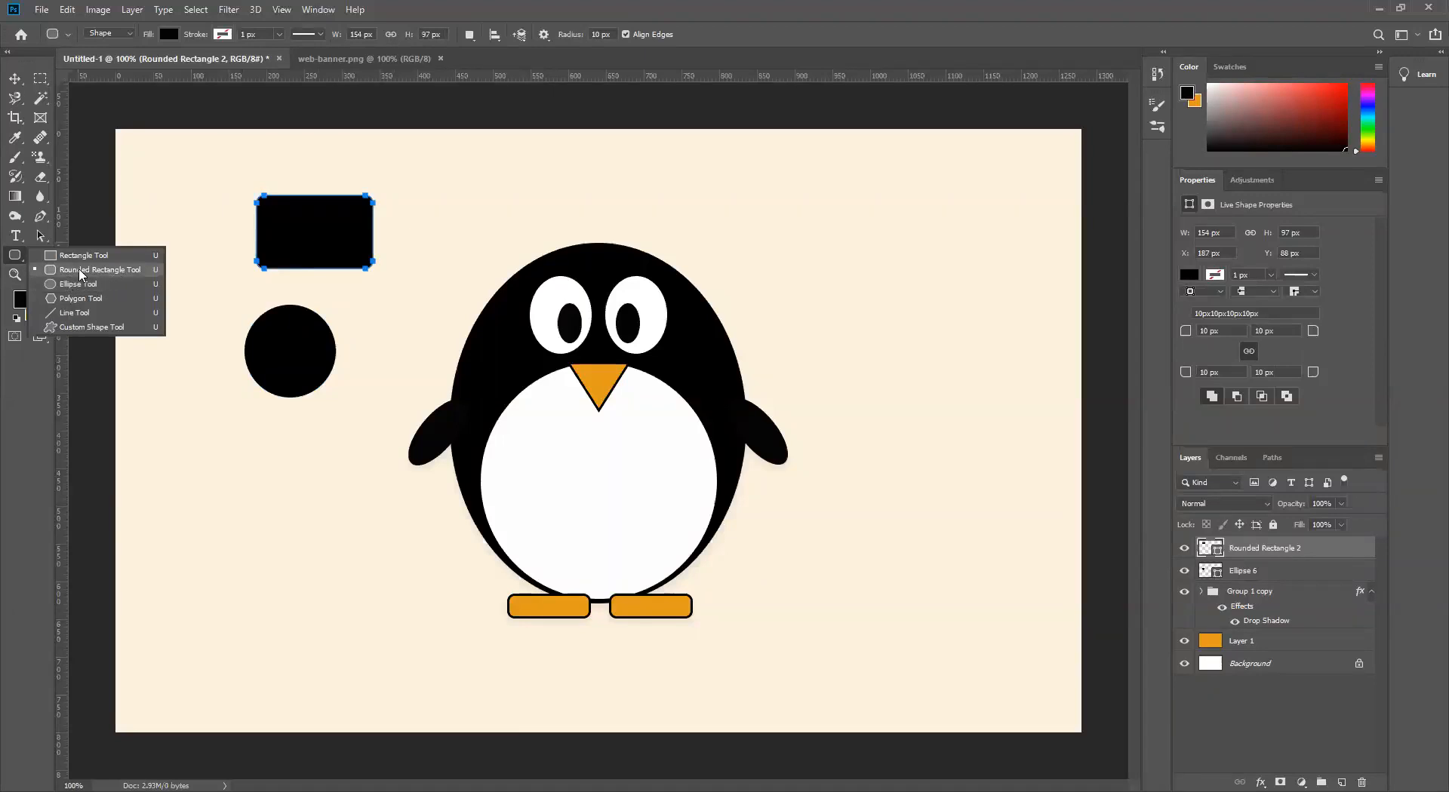
pyautogui.click(79, 271)
pyautogui.moveTo(246, 557); pyautogui.dragTo(329, 582)
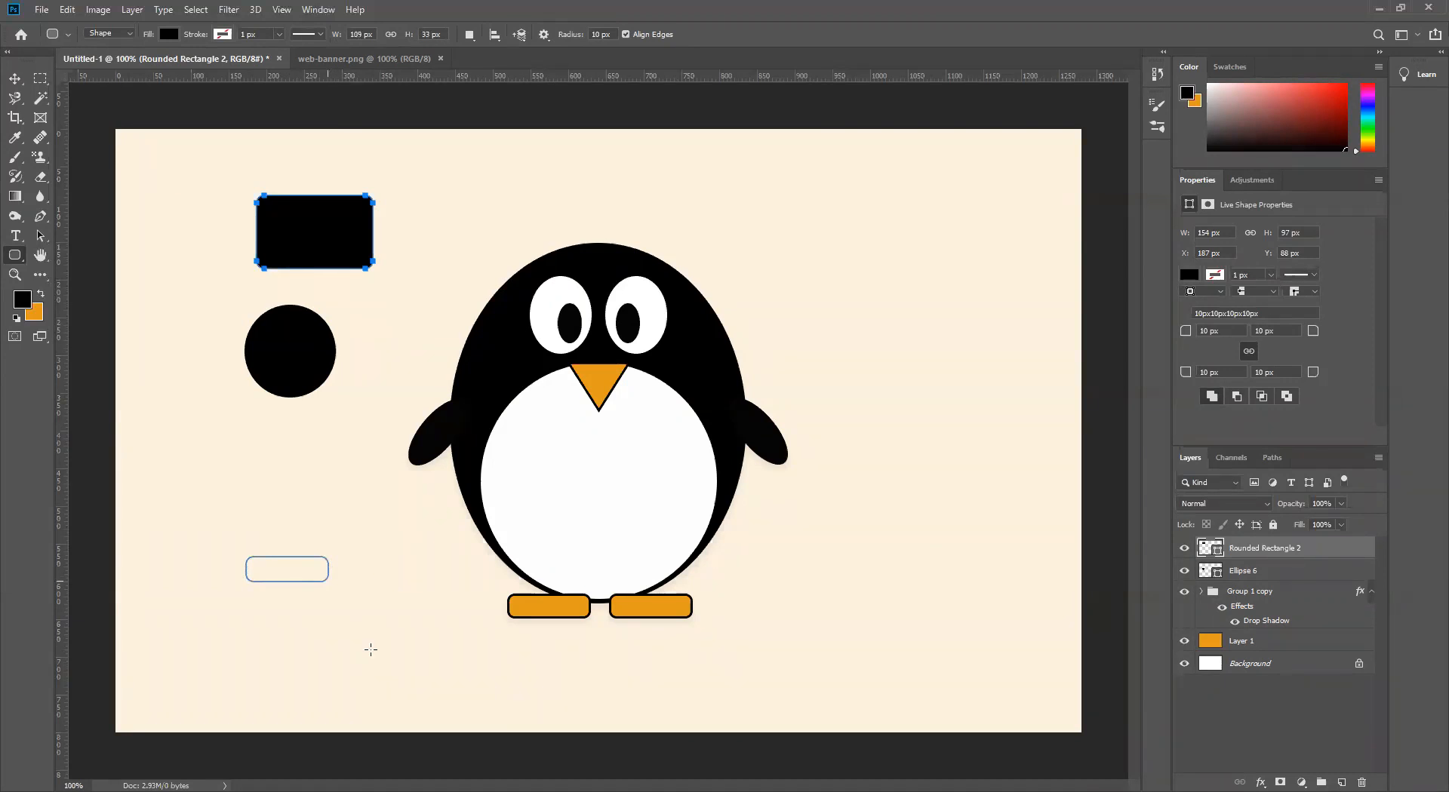
pyautogui.press('v')
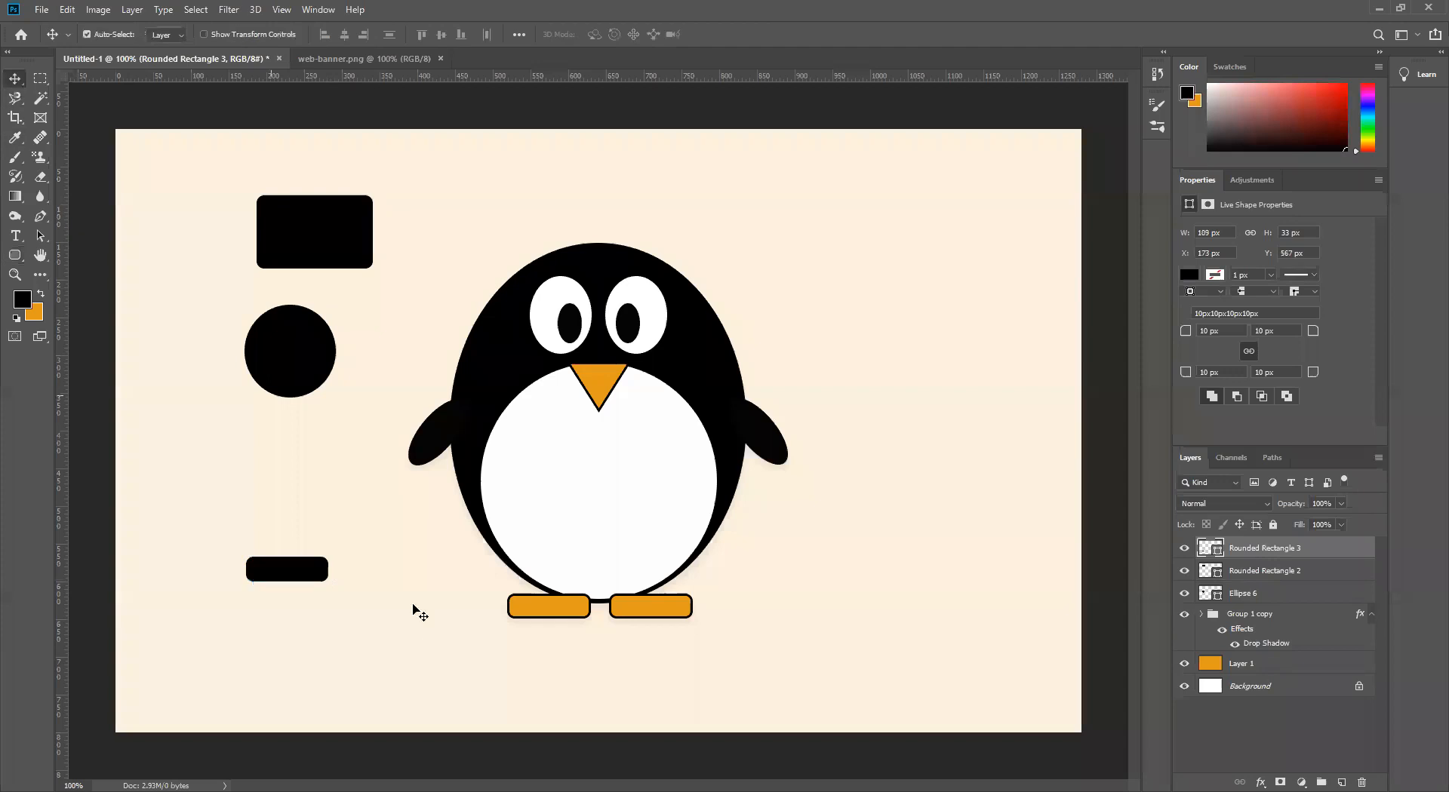
pyautogui.moveTo(309, 573); pyautogui.dragTo(419, 599)
pyautogui.moveTo(421, 604); pyautogui.dragTo(422, 604)
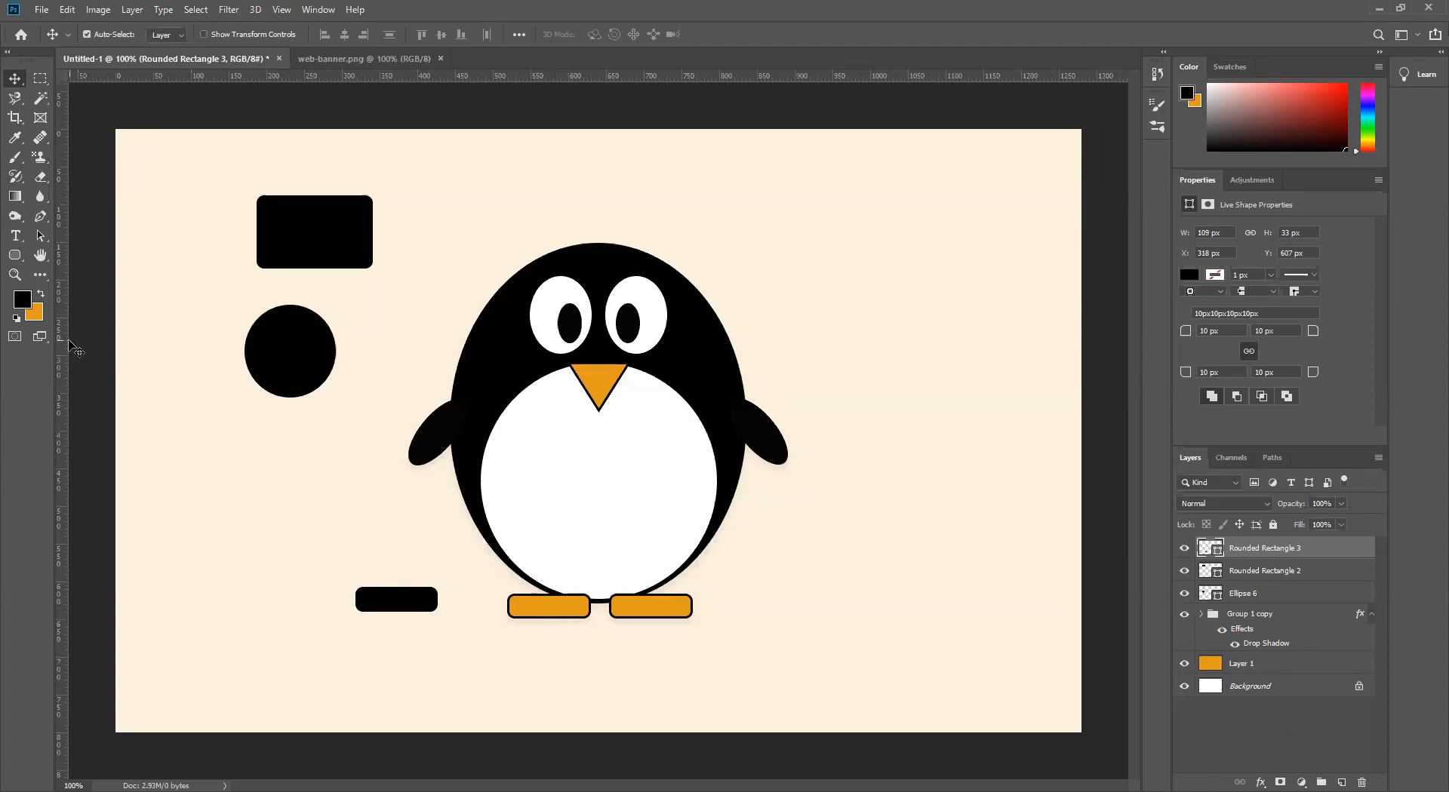
# Set the rounded rectangle radius to 43 px and draw a pill shape about 170 × 48 px above the penguin's head
pyautogui.click(14, 255)
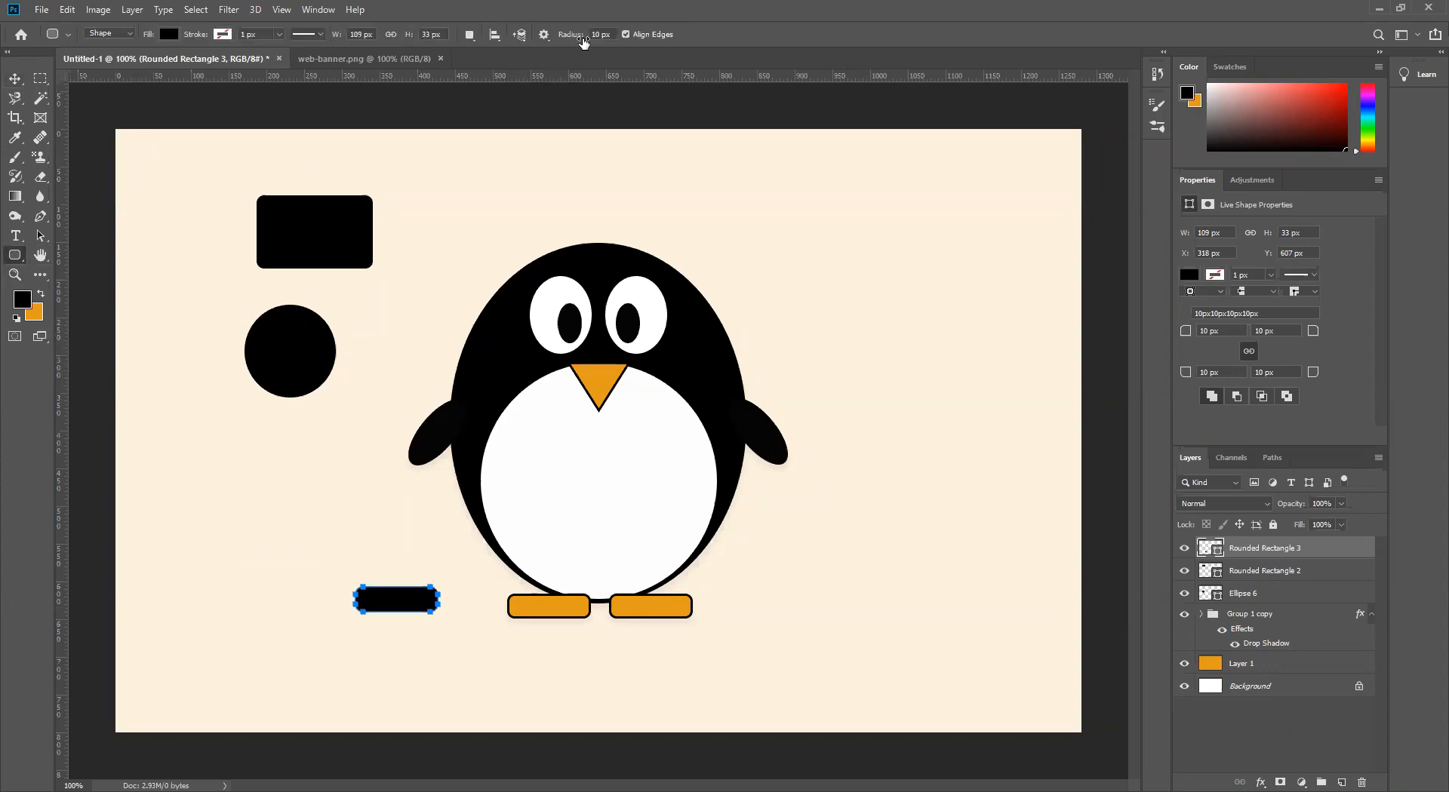
pyautogui.moveTo(569, 39); pyautogui.dragTo(594, 37)
pyautogui.moveTo(437, 177); pyautogui.dragTo(562, 212)
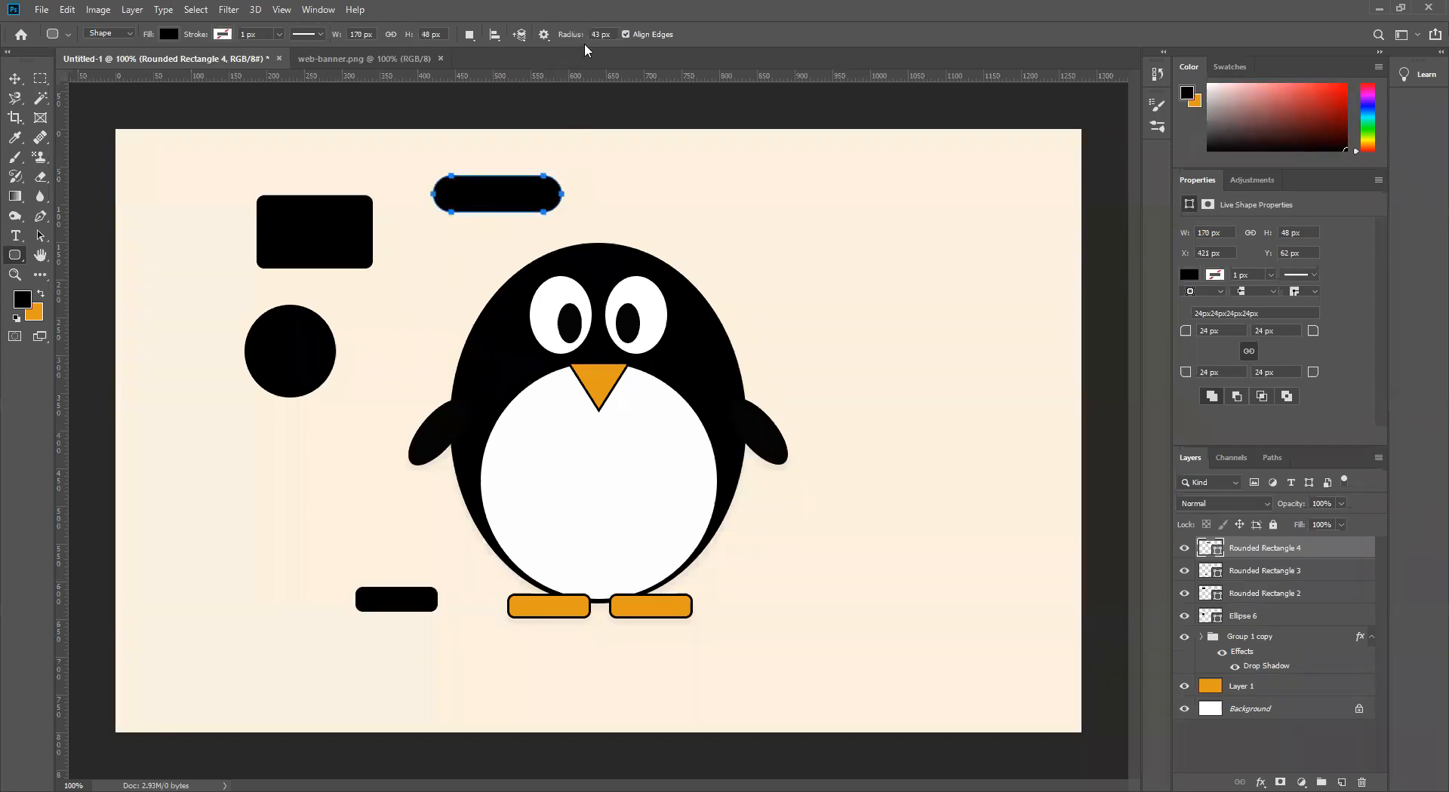
pyautogui.click(15, 79)
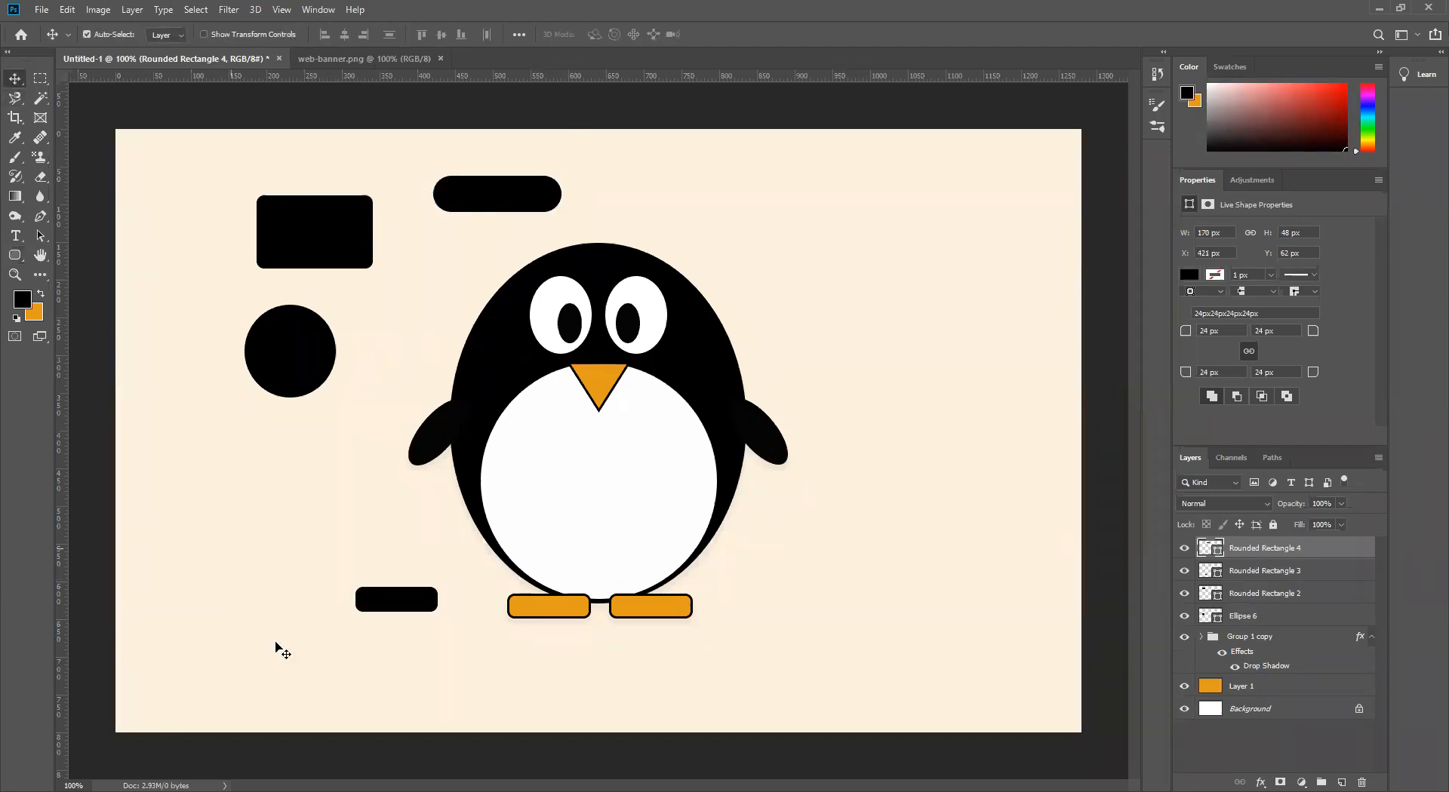
pyautogui.click(12, 258)
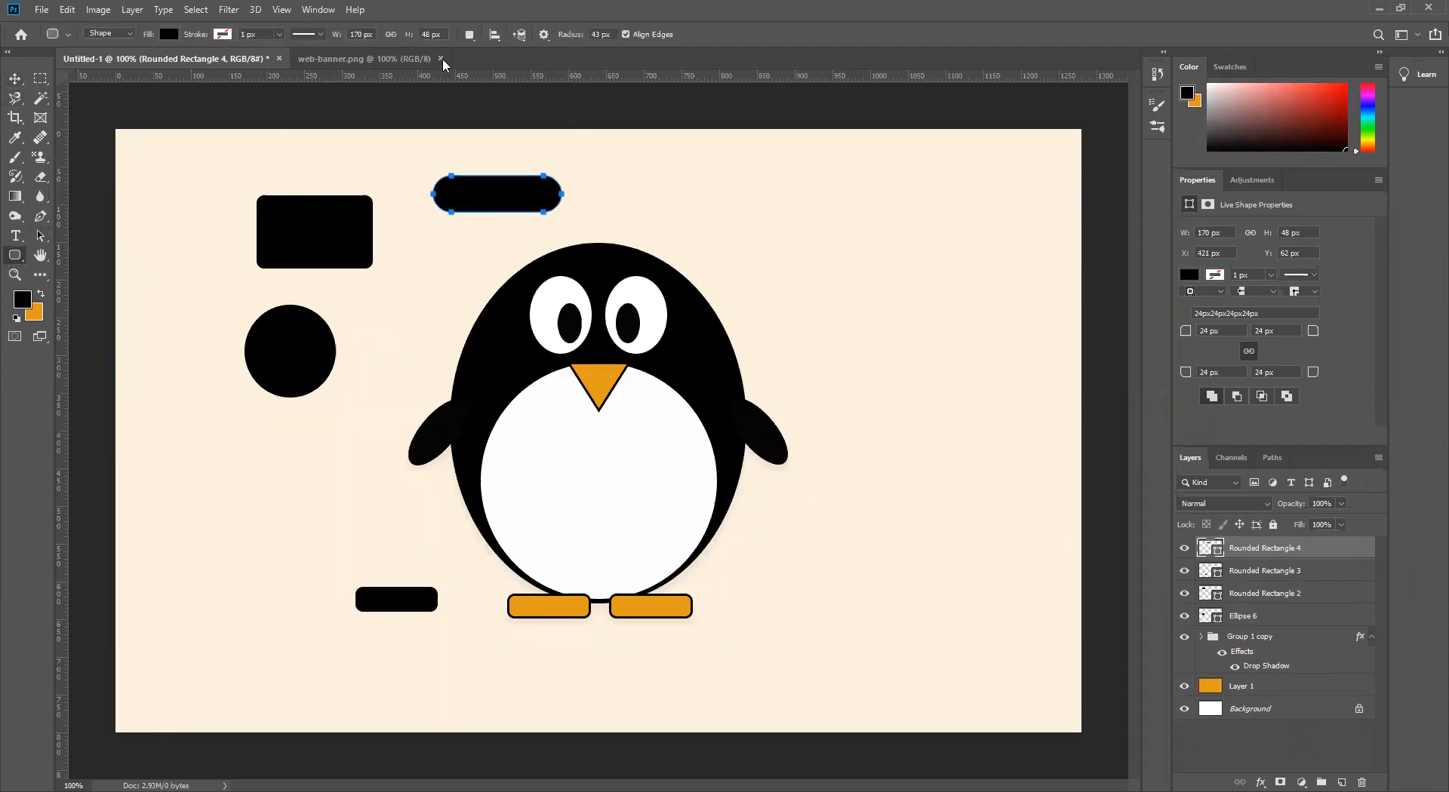
pyautogui.moveTo(576, 39)
pyautogui.mouseDown()
pyautogui.moveTo(557, 38)
pyautogui.moveTo(578, 40)
pyautogui.mouseUp()
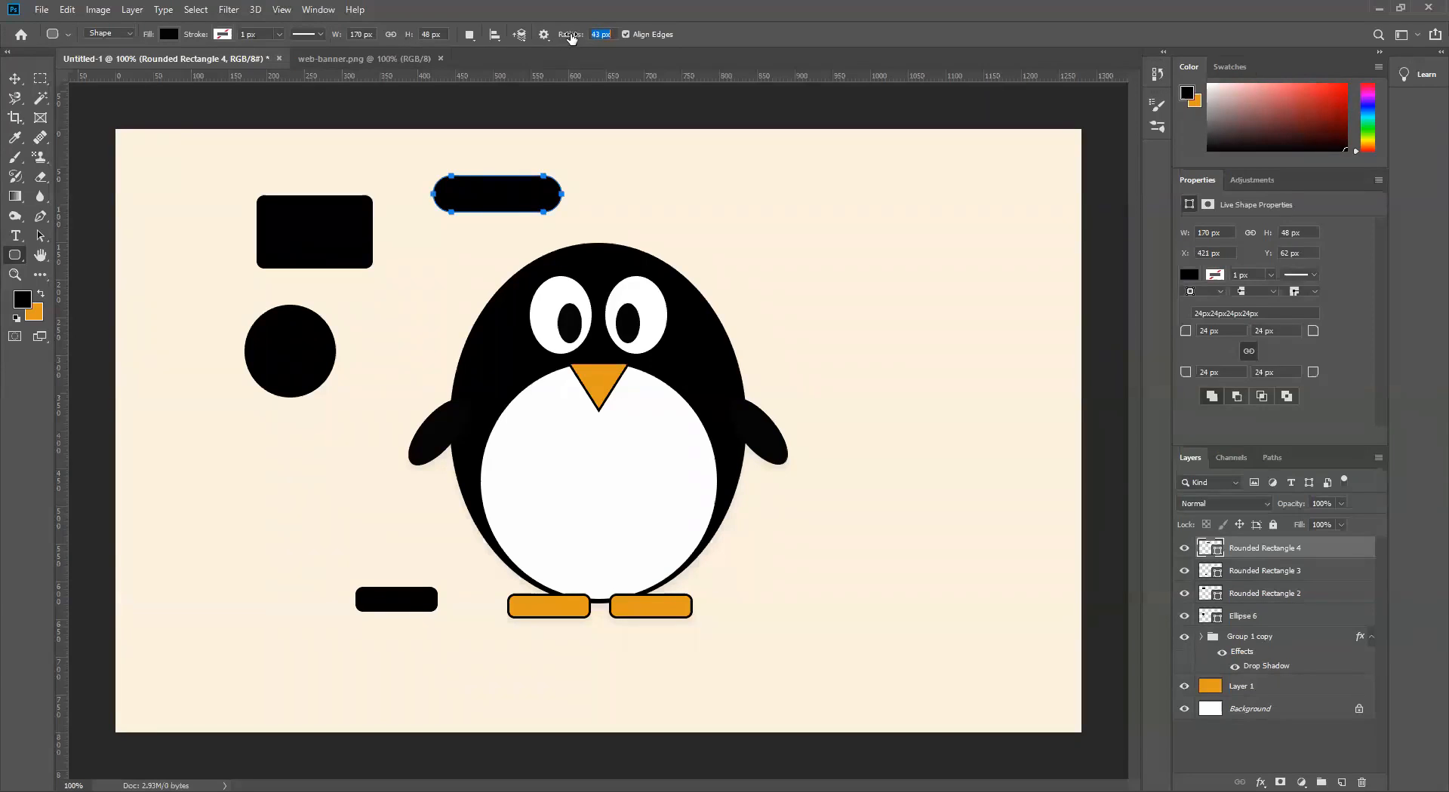
pyautogui.click(14, 79)
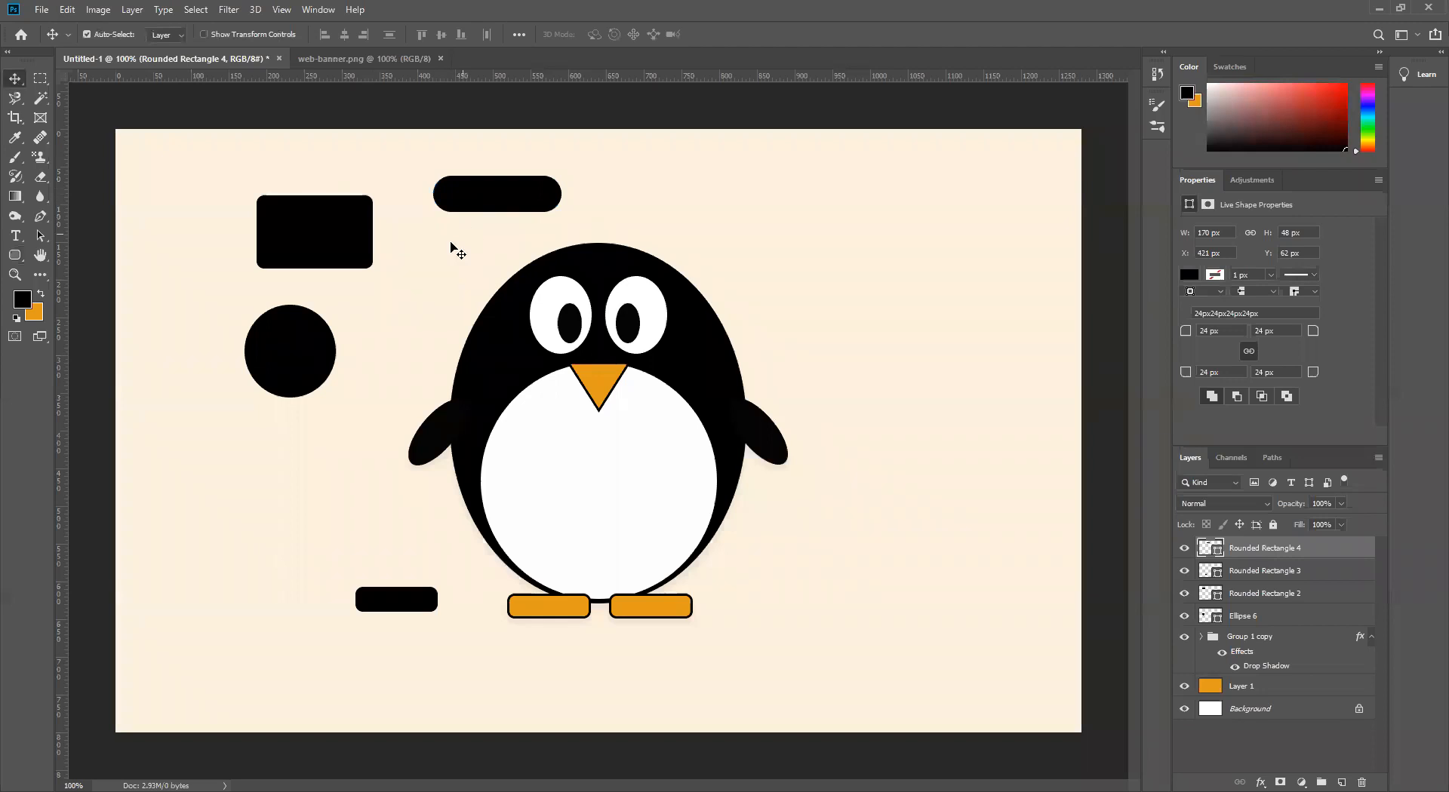
# Delete the practice circle and the three rounded rectangles from around the penguin
pyautogui.press('Delete')
pyautogui.click(326, 249)
pyautogui.press('Delete')
pyautogui.press('Delete')
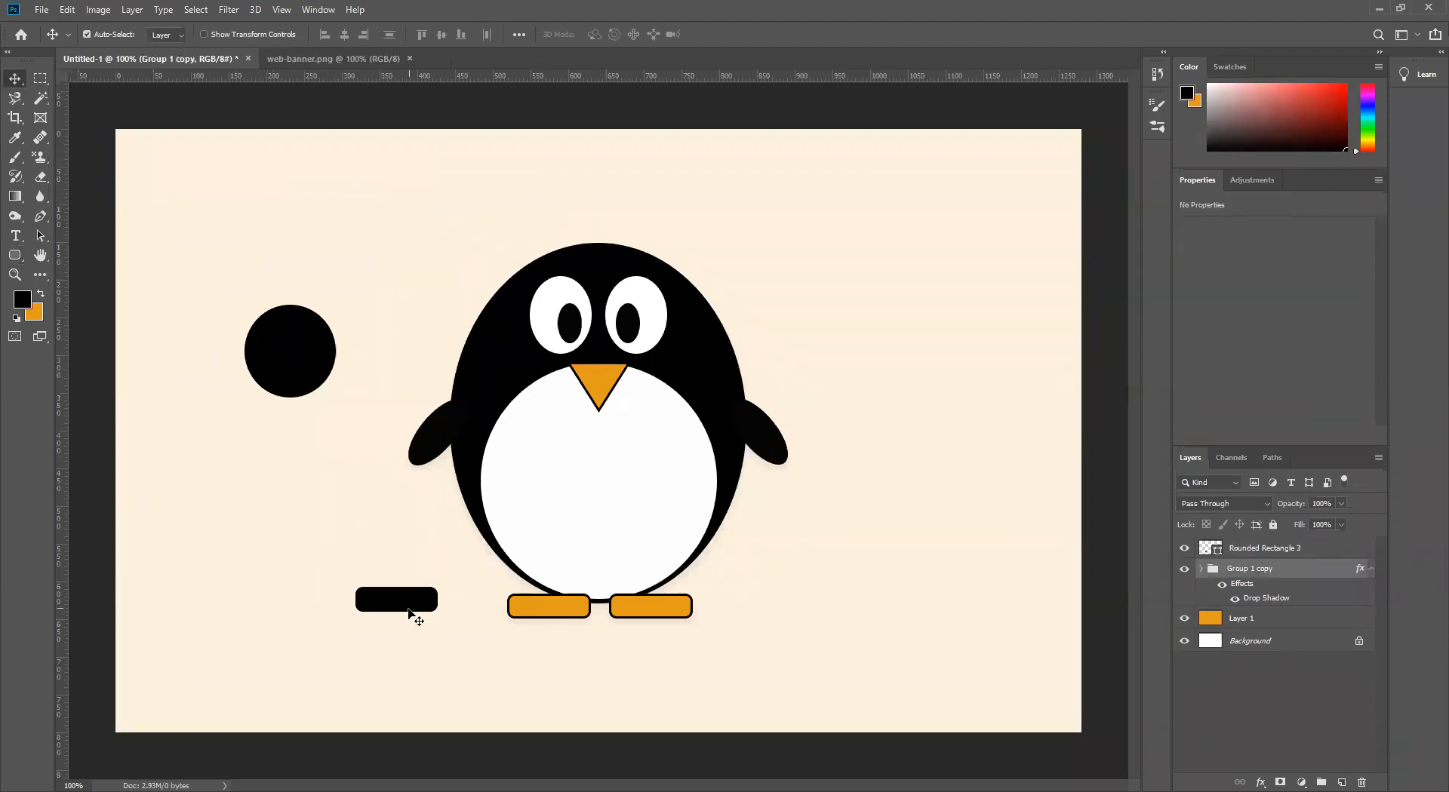
pyautogui.click(413, 604)
pyautogui.press('Delete')
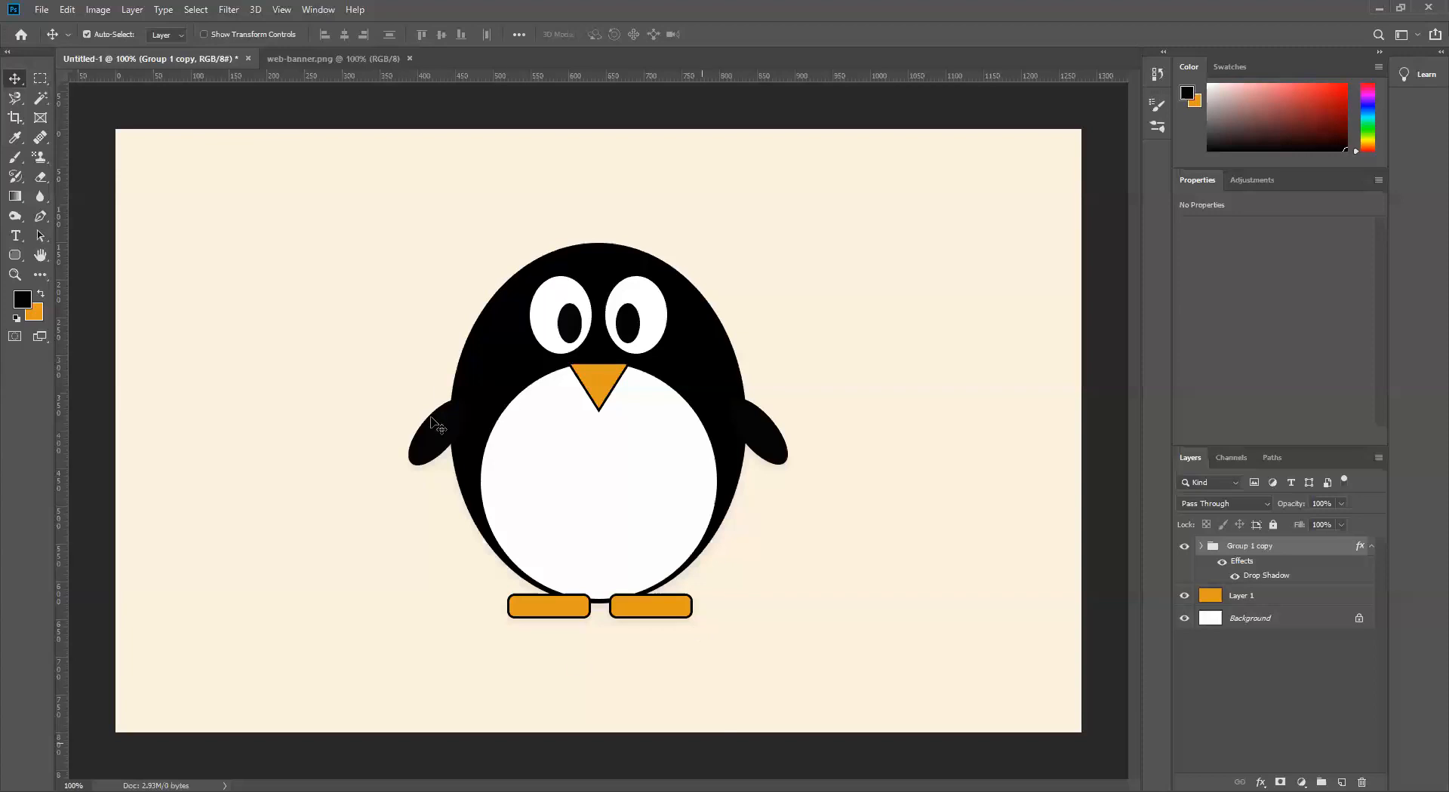
# Compare the penguin artwork with web-banner.png by viewing the two open documents alternately
pyautogui.click(335, 58)
pyautogui.click(182, 58)
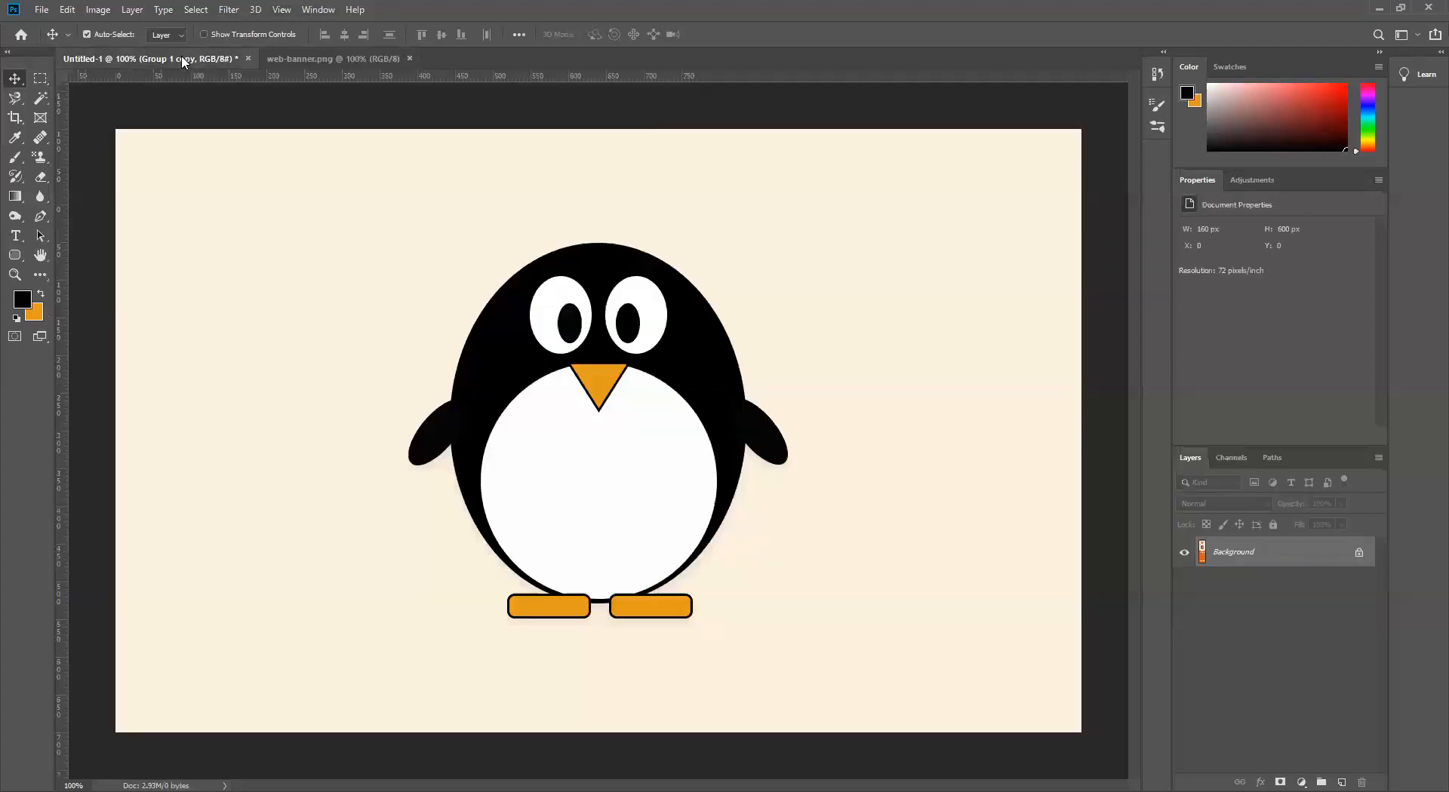
pyautogui.click(316, 58)
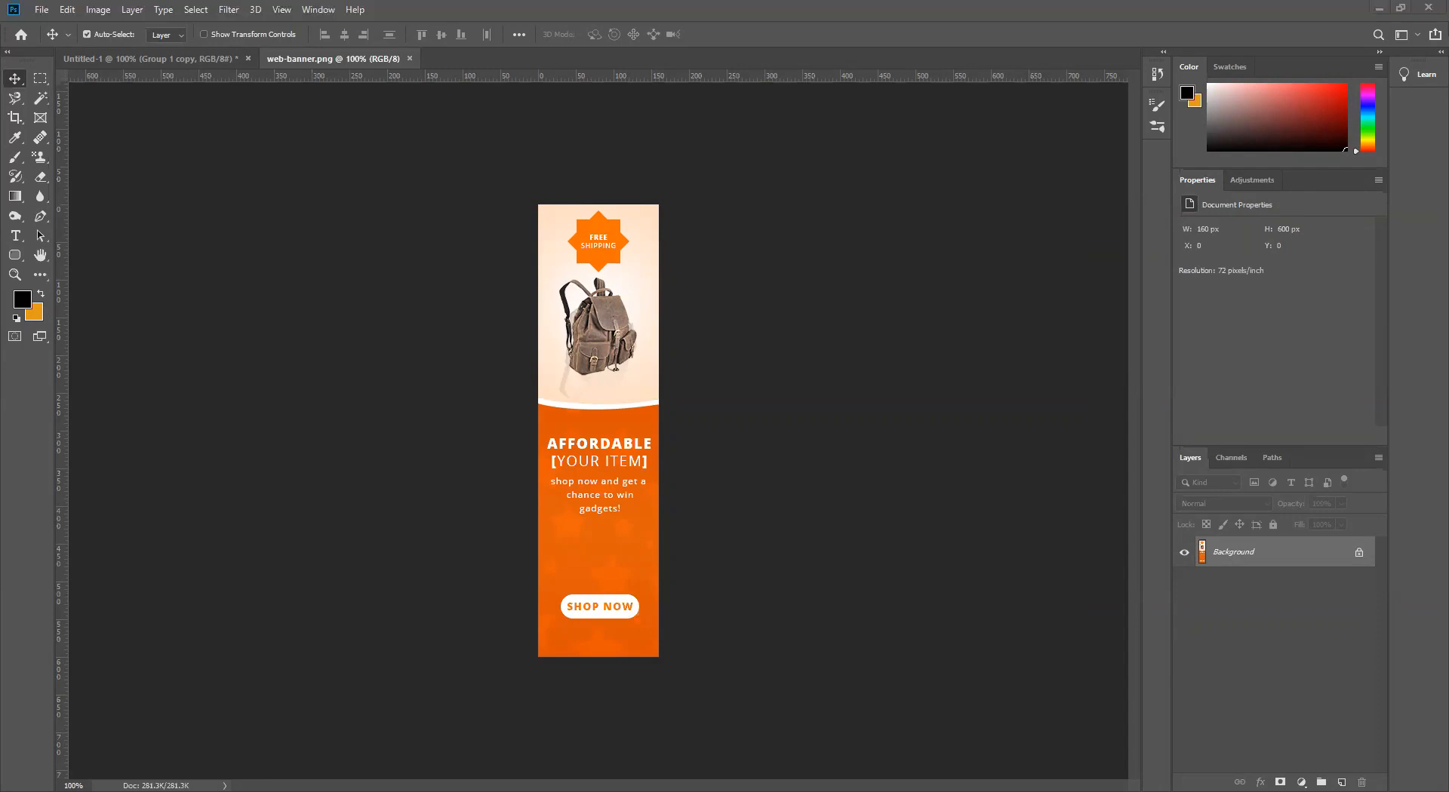
pyautogui.click(224, 58)
pyautogui.click(340, 61)
pyautogui.click(167, 60)
pyautogui.click(335, 60)
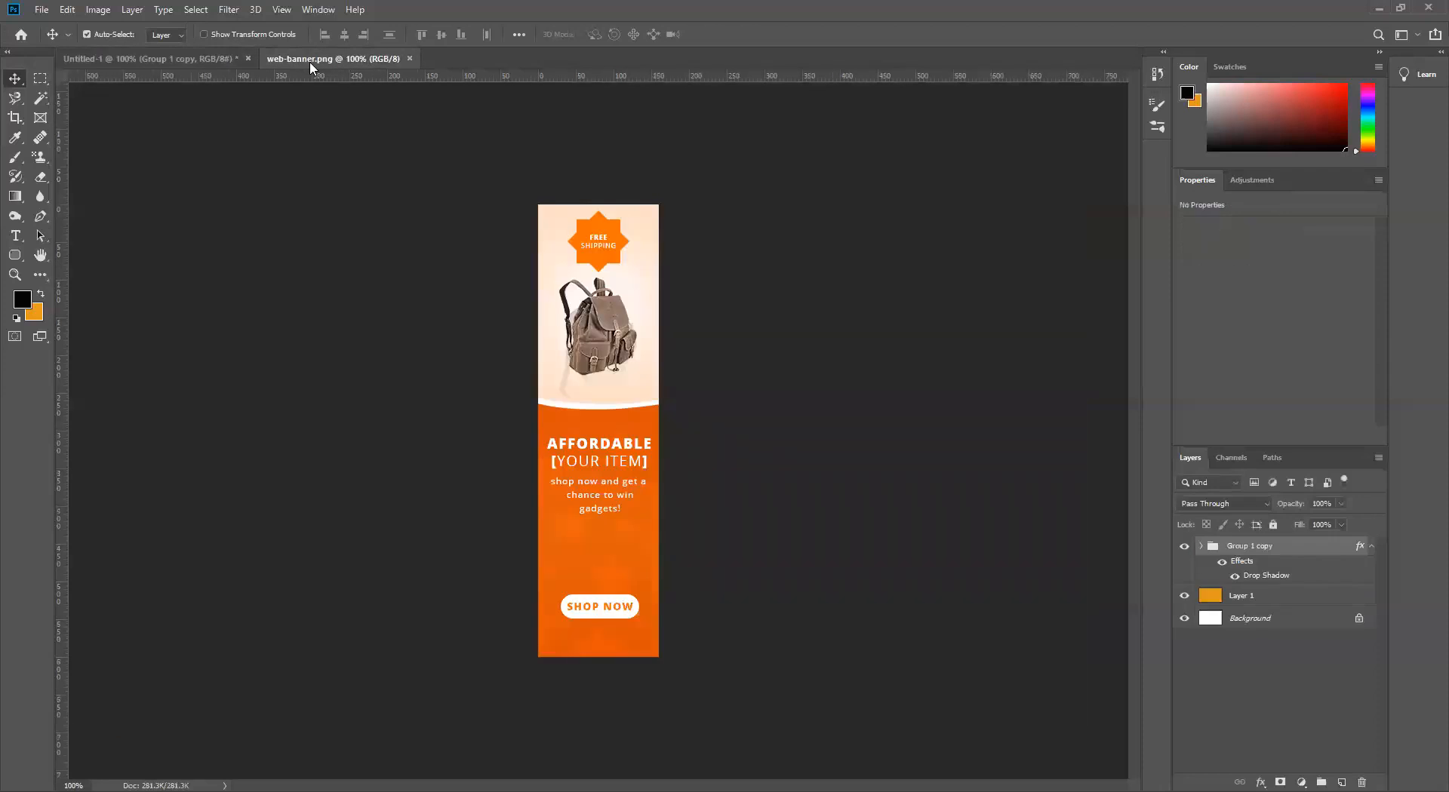
pyautogui.click(183, 61)
pyautogui.click(350, 59)
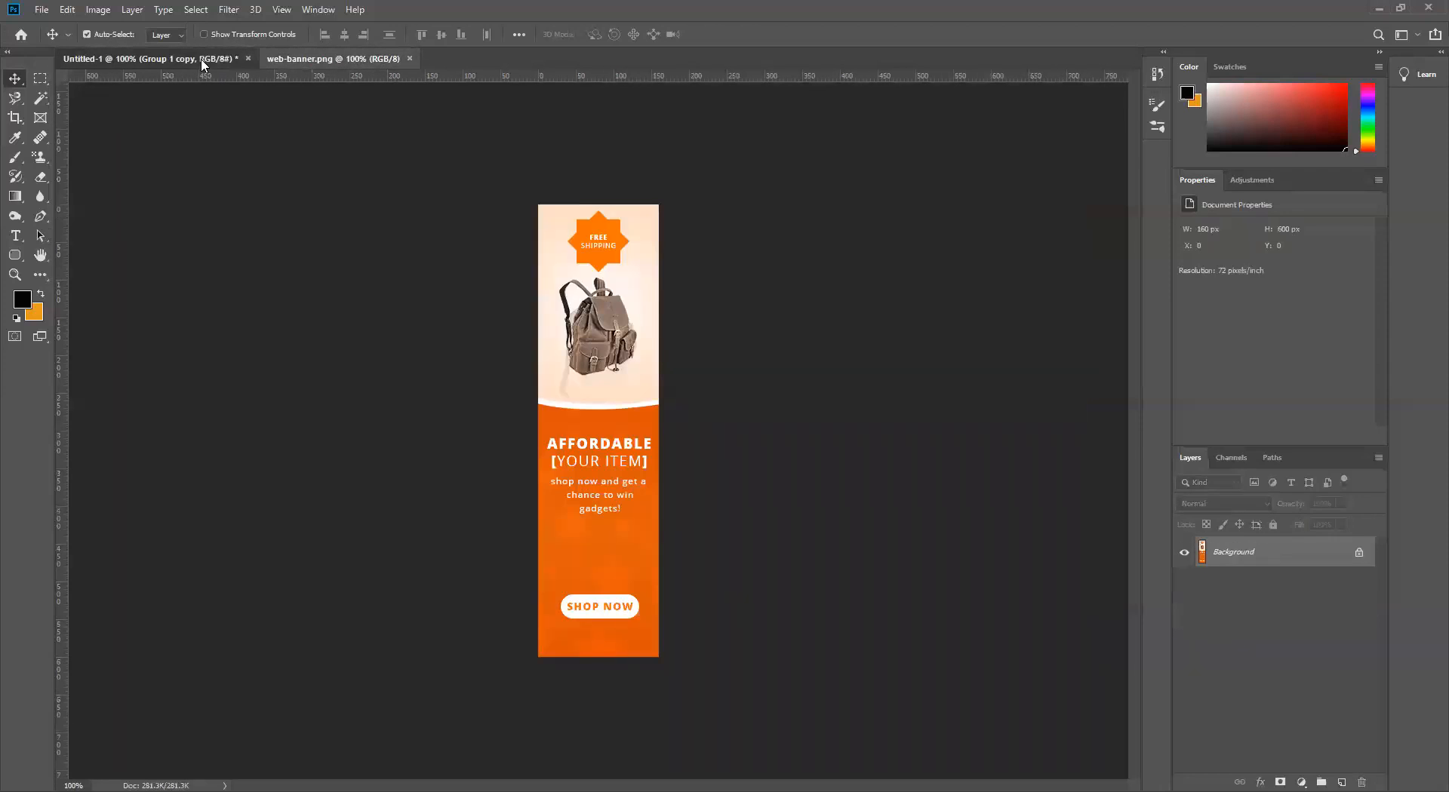
pyautogui.click(203, 60)
pyautogui.click(341, 61)
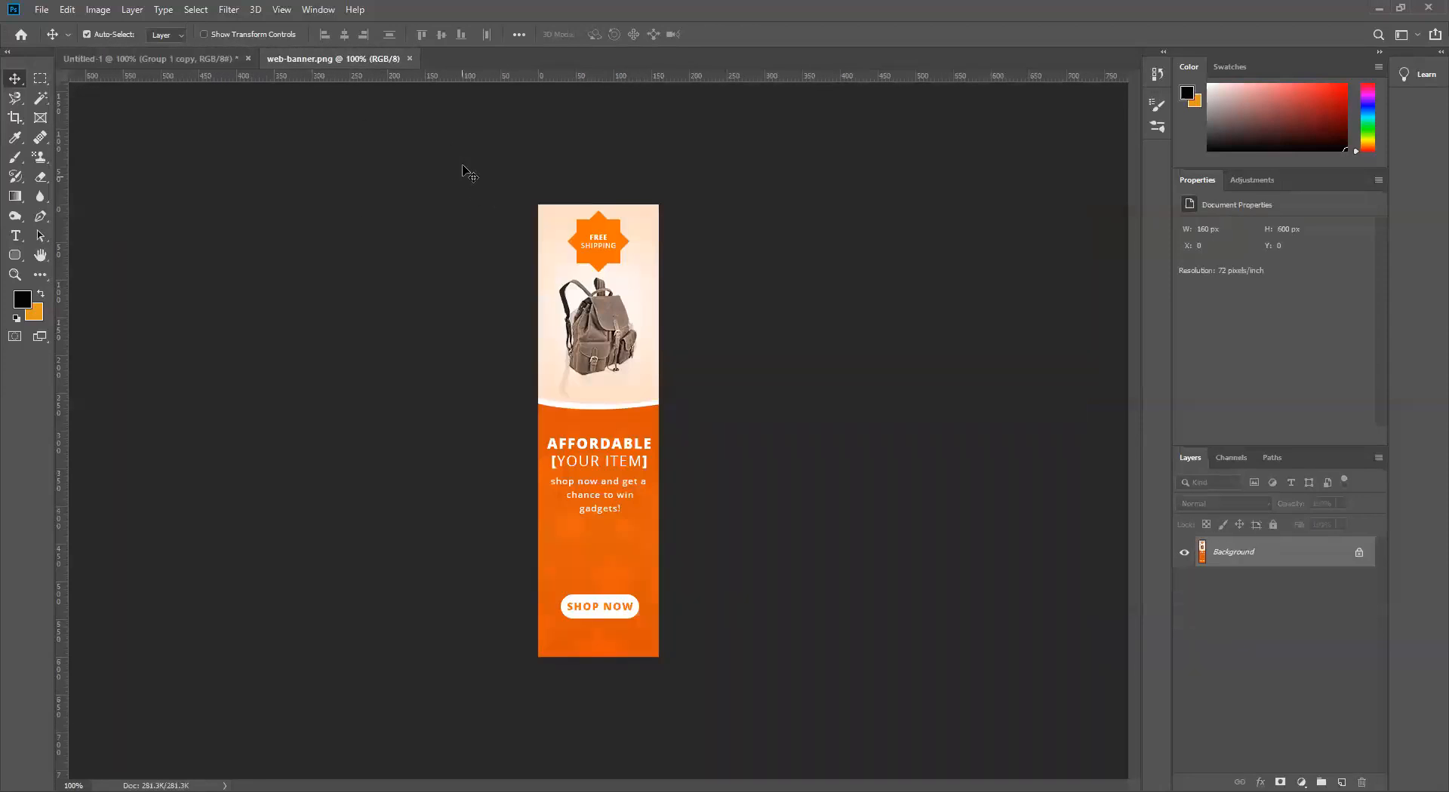
pyautogui.click(205, 64)
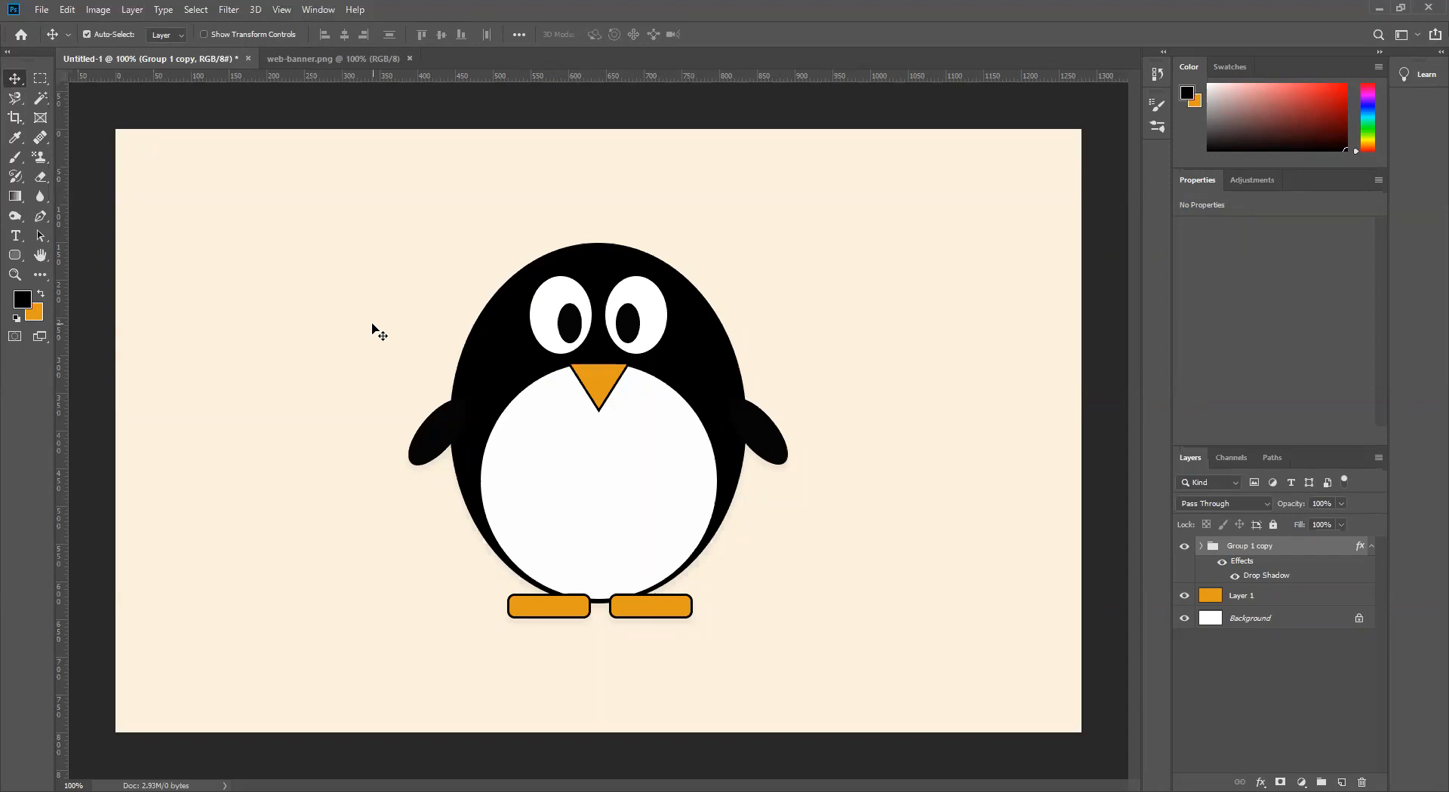
# Switch from the penguin artwork to the web-banner.png document
pyautogui.press('ctrl')
pyautogui.press('ctrl')
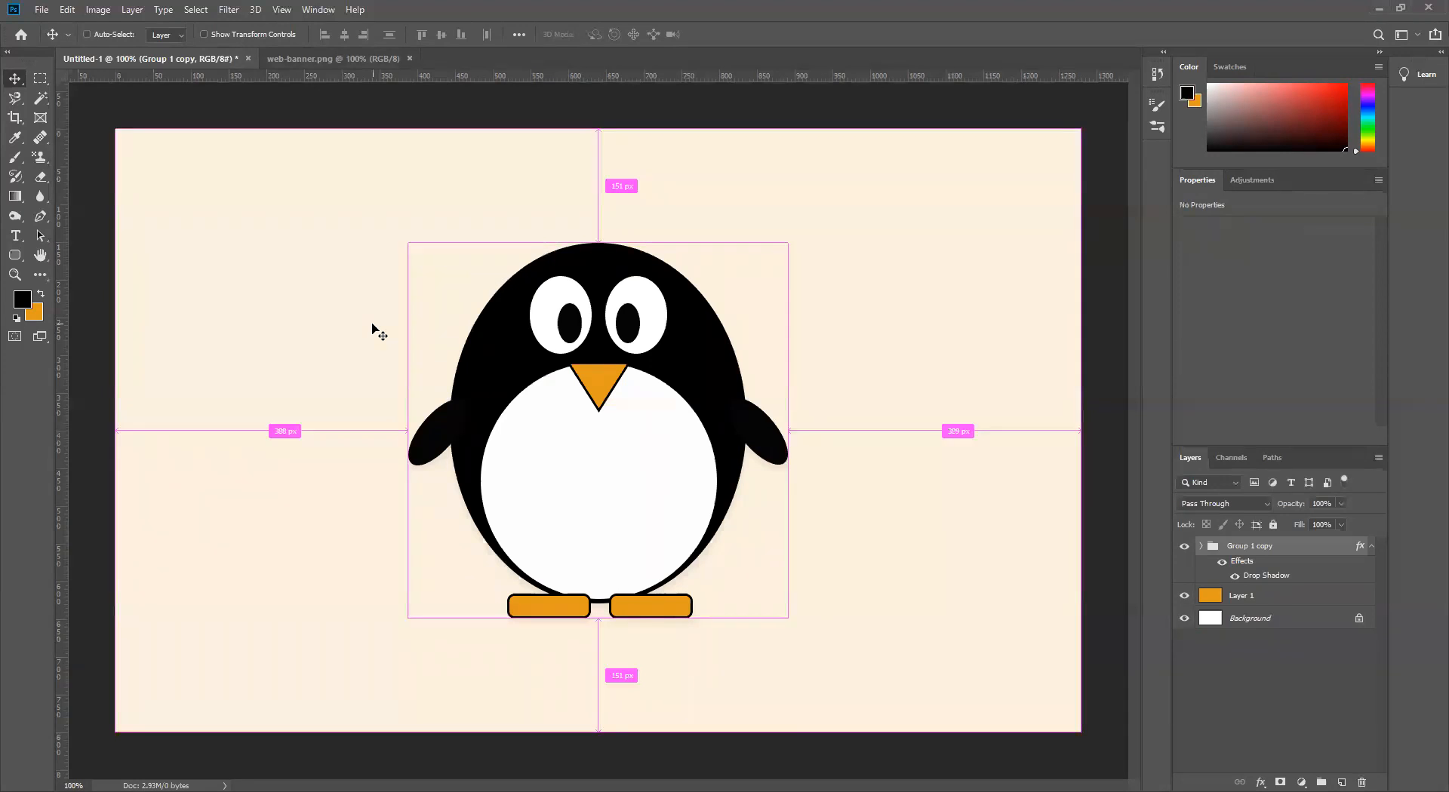
pyautogui.hotkey('ctrl', 'Tab')
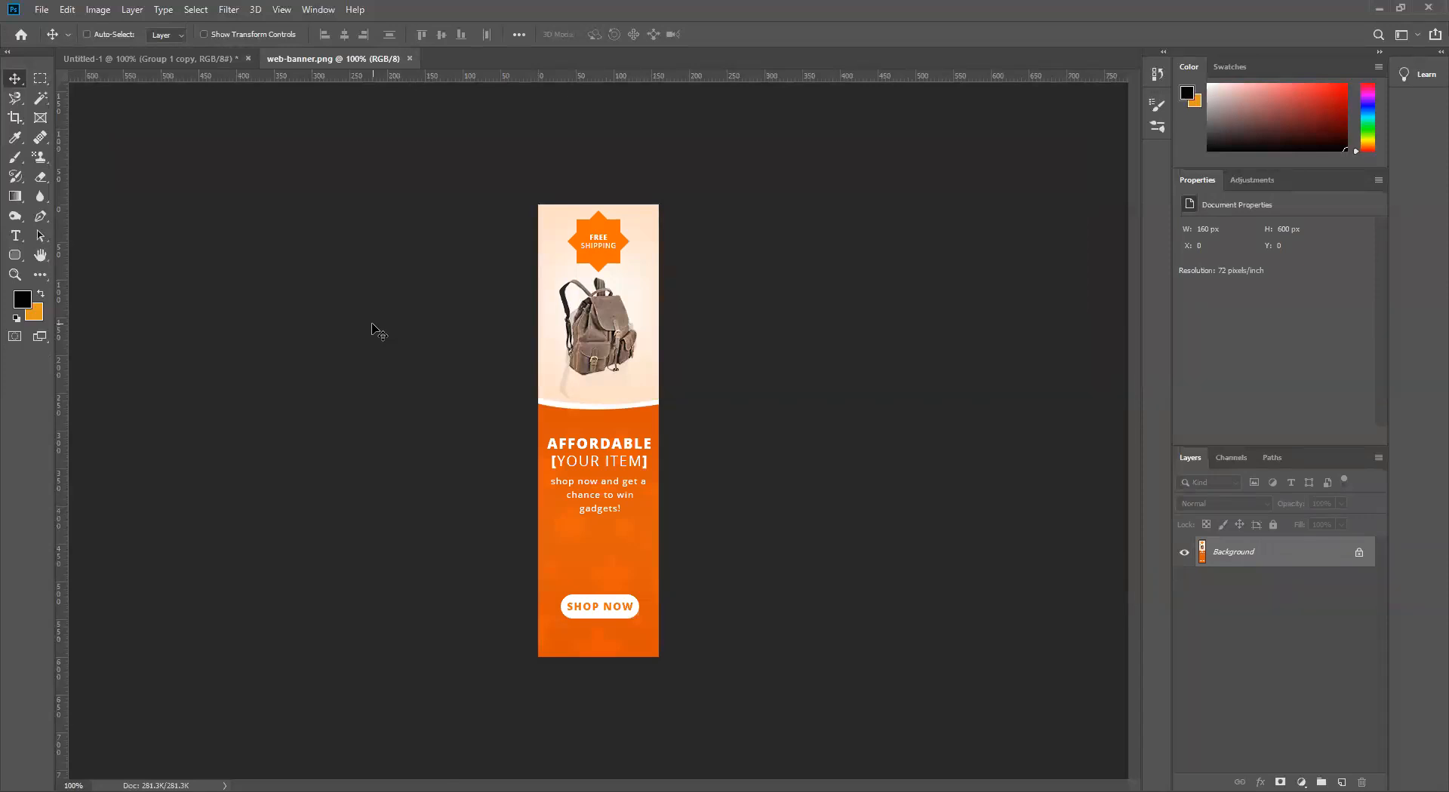
# Create a blank Web Most Common document of 1366 × 768 pixels at 72 pixels/inch with artboards turned off
pyautogui.hotkey('ctrl', 'Tab')
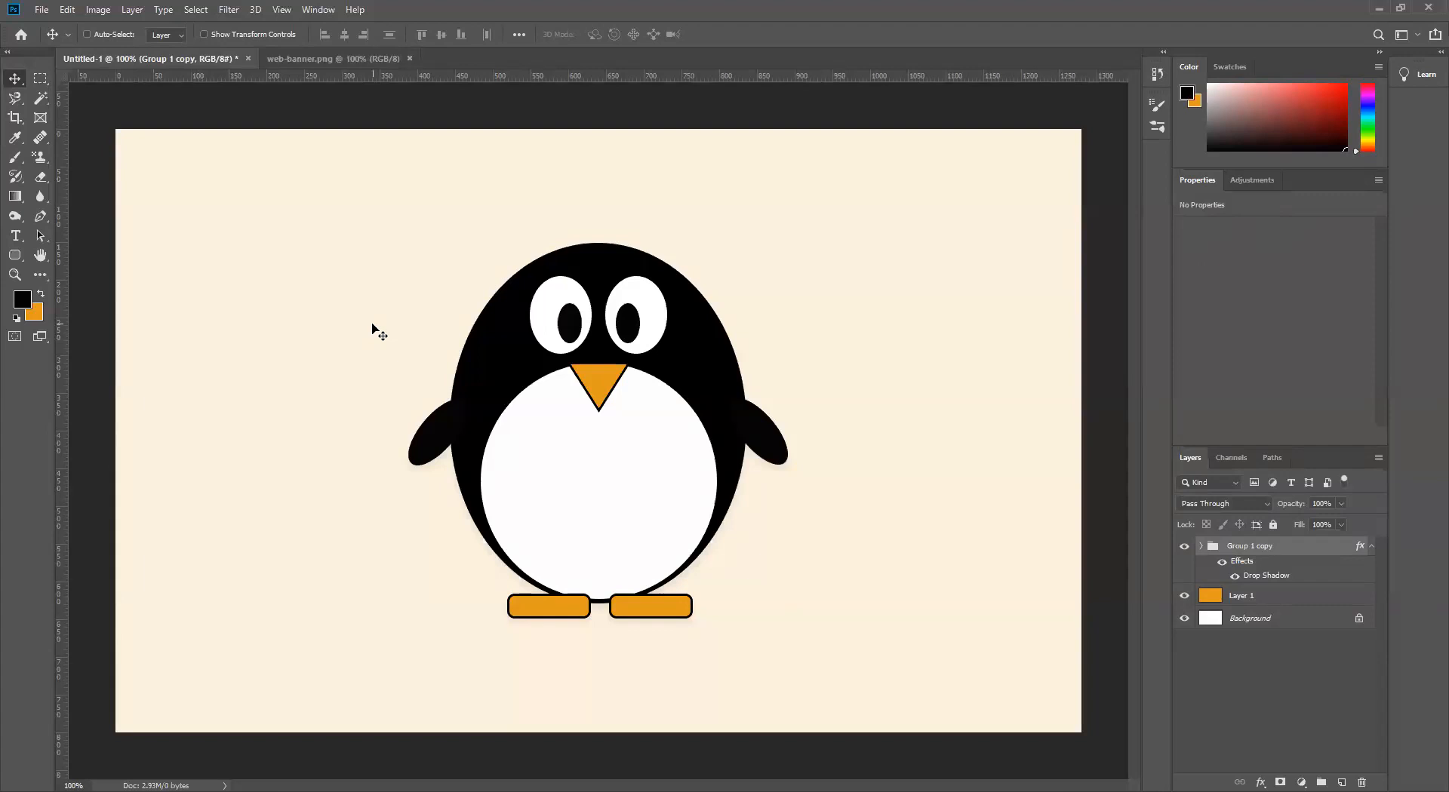
pyautogui.hotkey('ctrl', 'Tab')
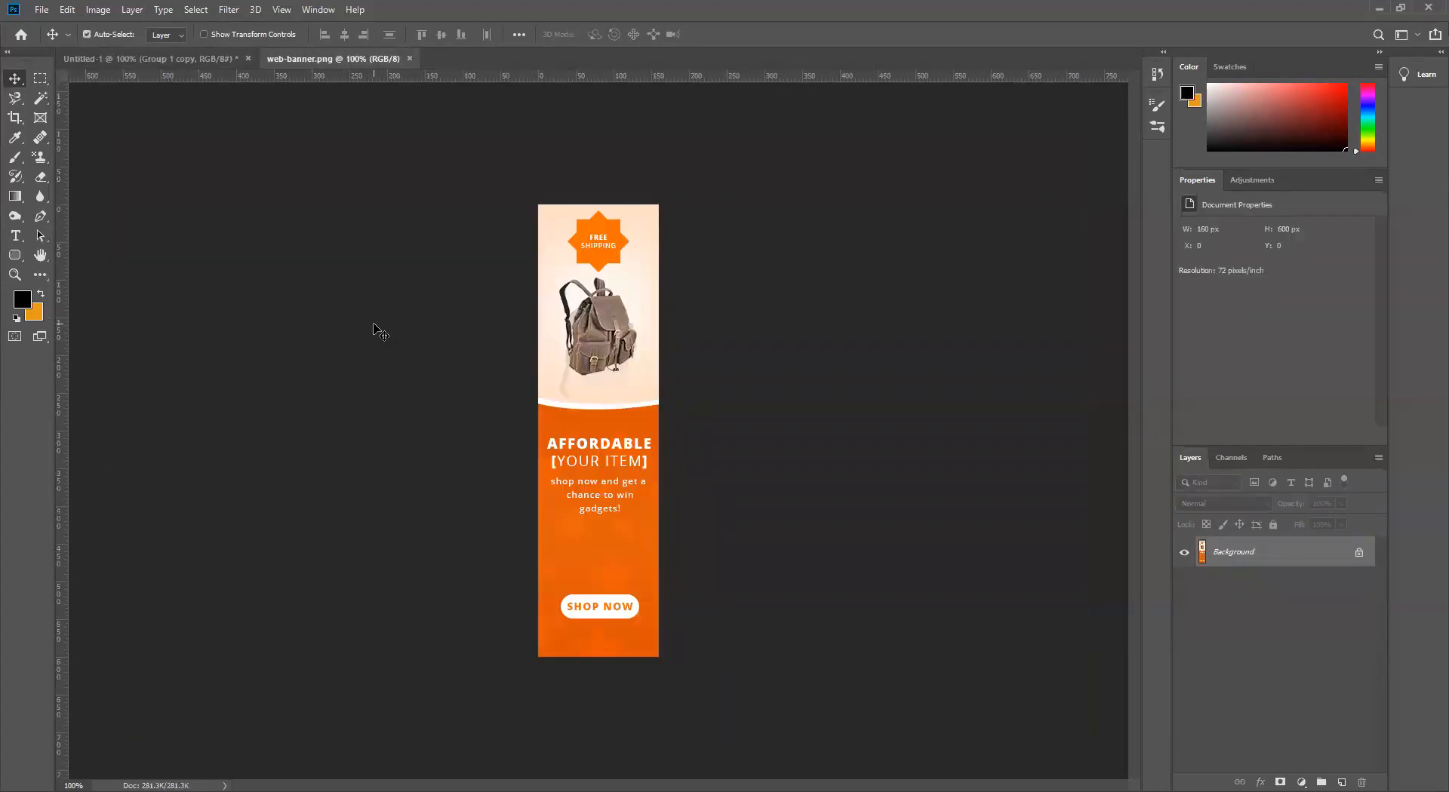
pyautogui.click(42, 13)
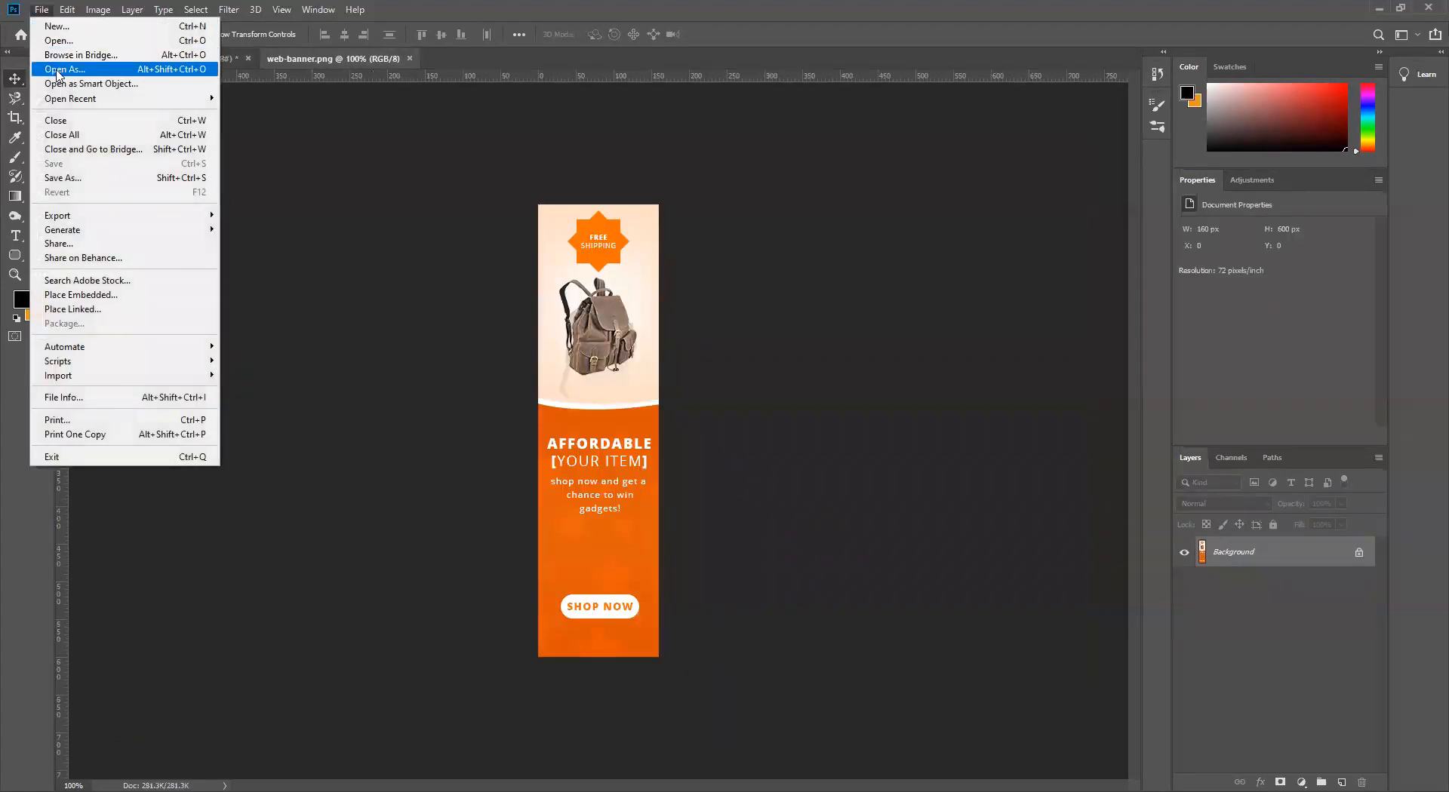
pyautogui.click(55, 29)
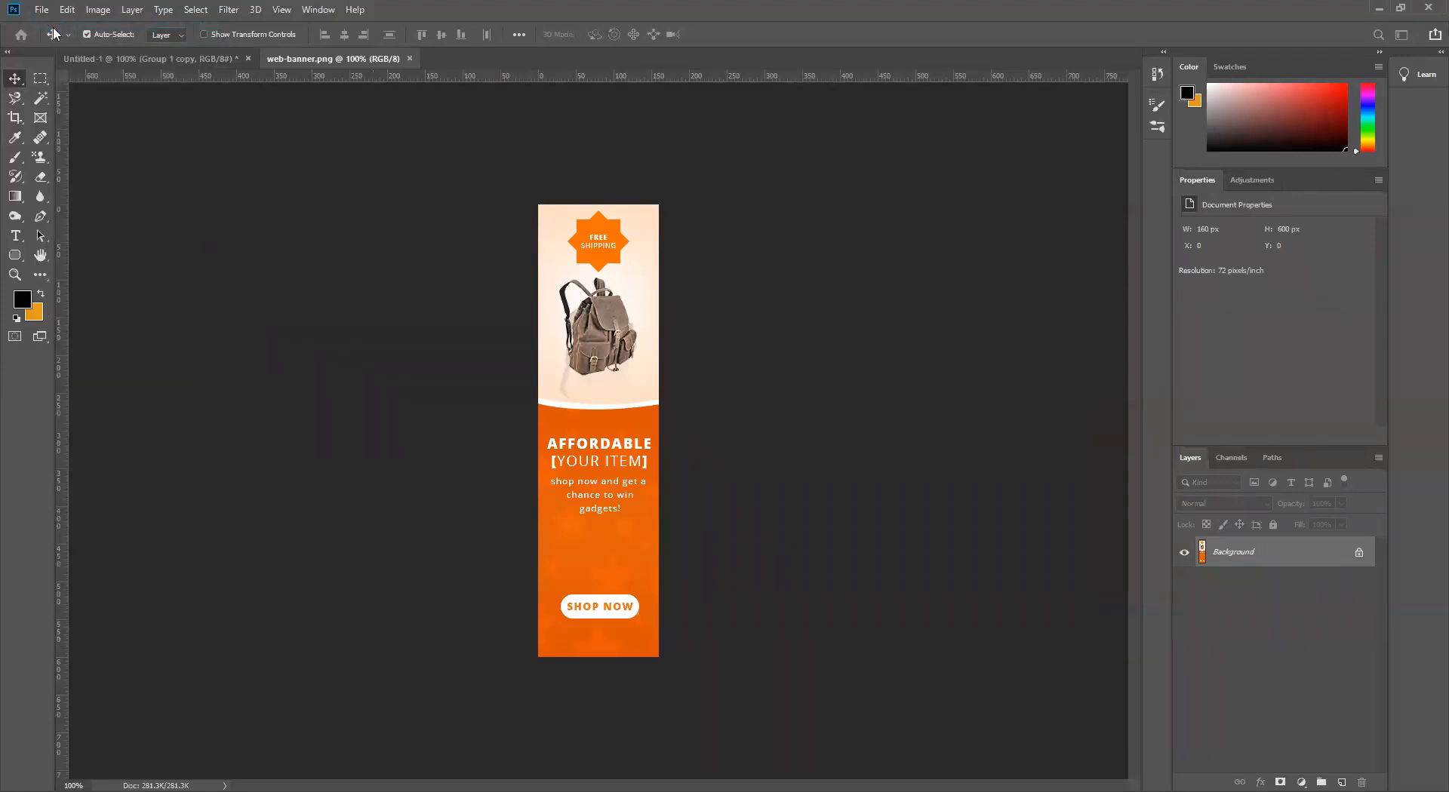
pyautogui.click(814, 226)
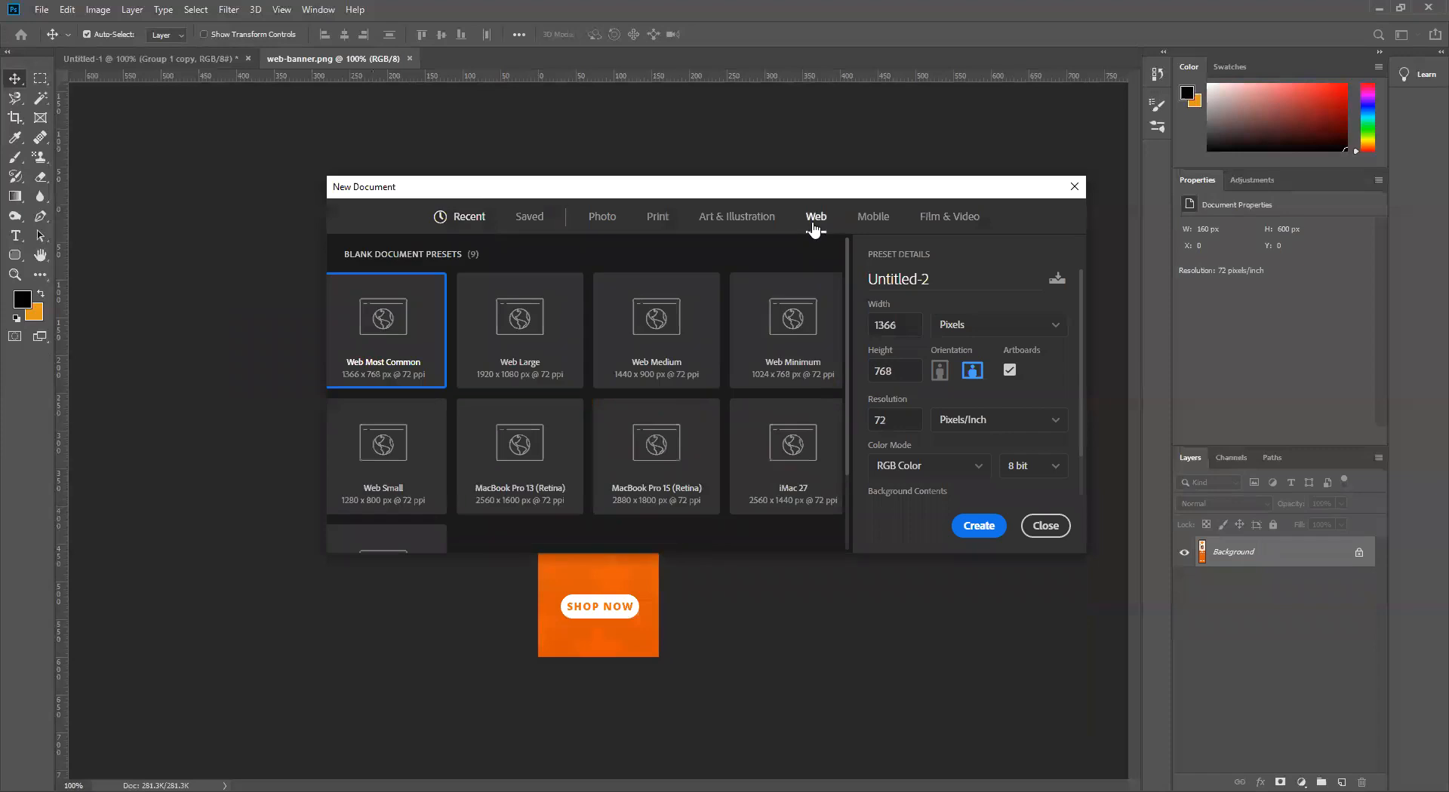
pyautogui.click(1010, 370)
pyautogui.click(978, 526)
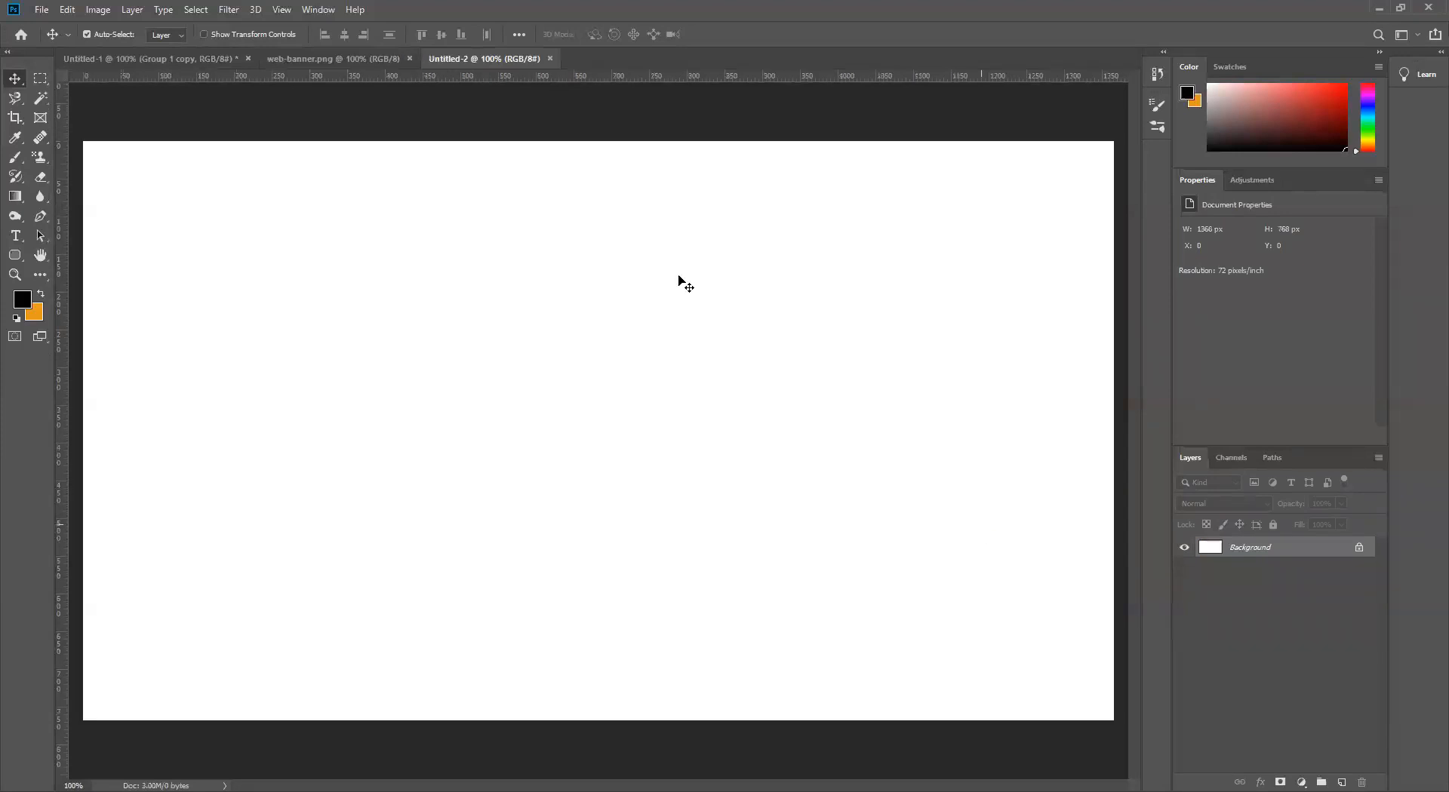
# Cycle repeatedly through the penguin artwork, web-banner.png and the blank Untitled-2 document, finishing on the penguin
pyautogui.click(223, 58)
pyautogui.click(456, 60)
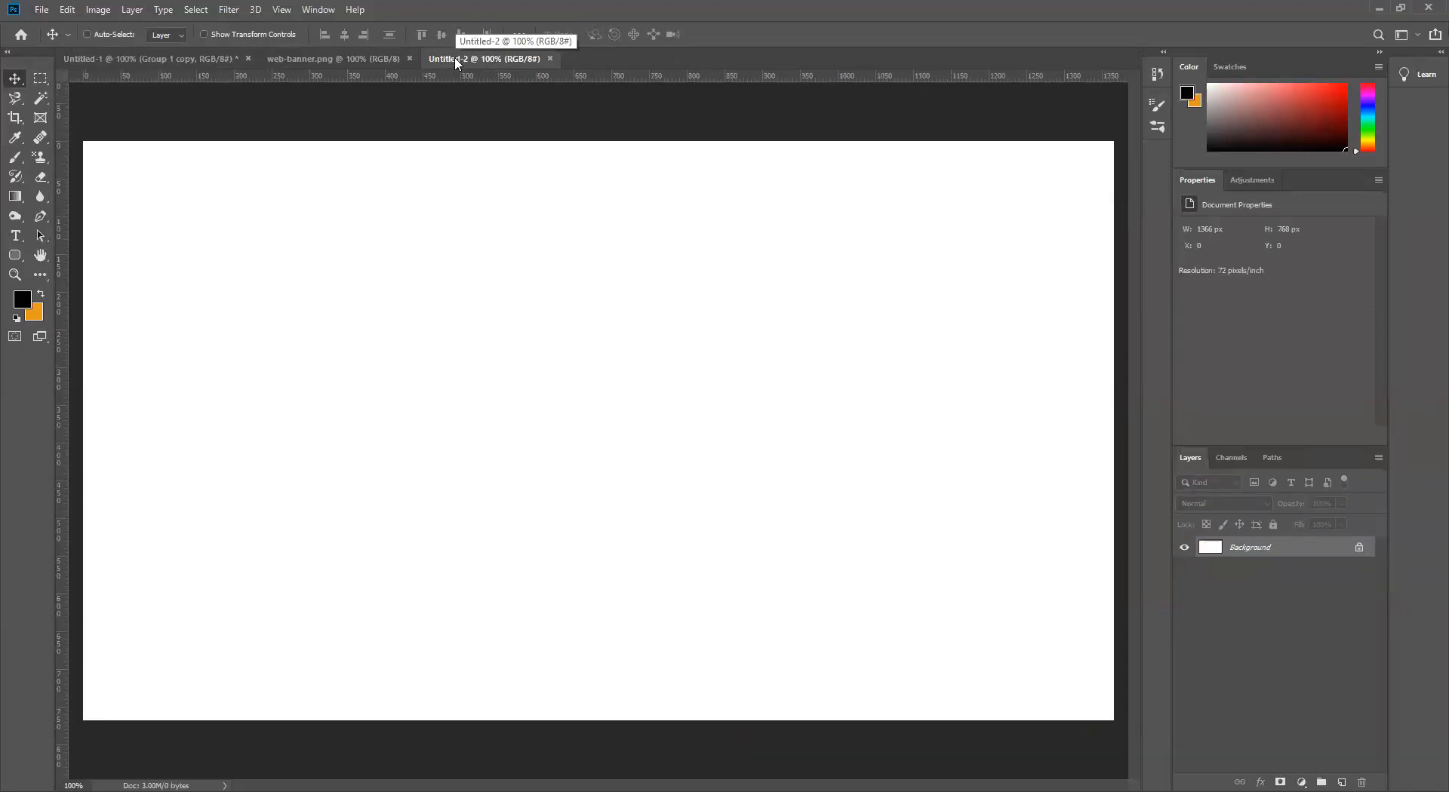
pyautogui.hotkey('ctrl', 'shift', 'Tab')
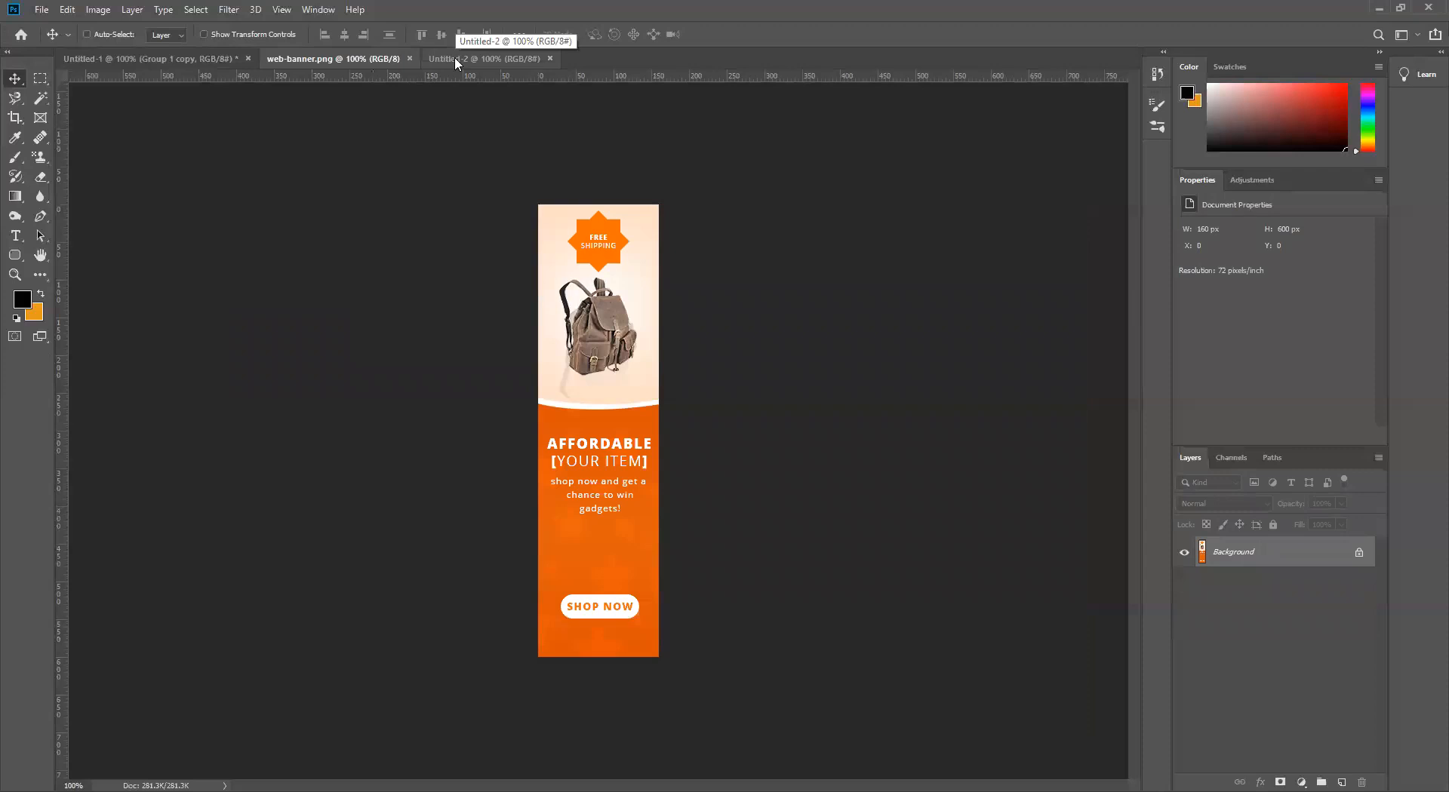
pyautogui.hotkey('ctrl', 'shift', 'Tab')
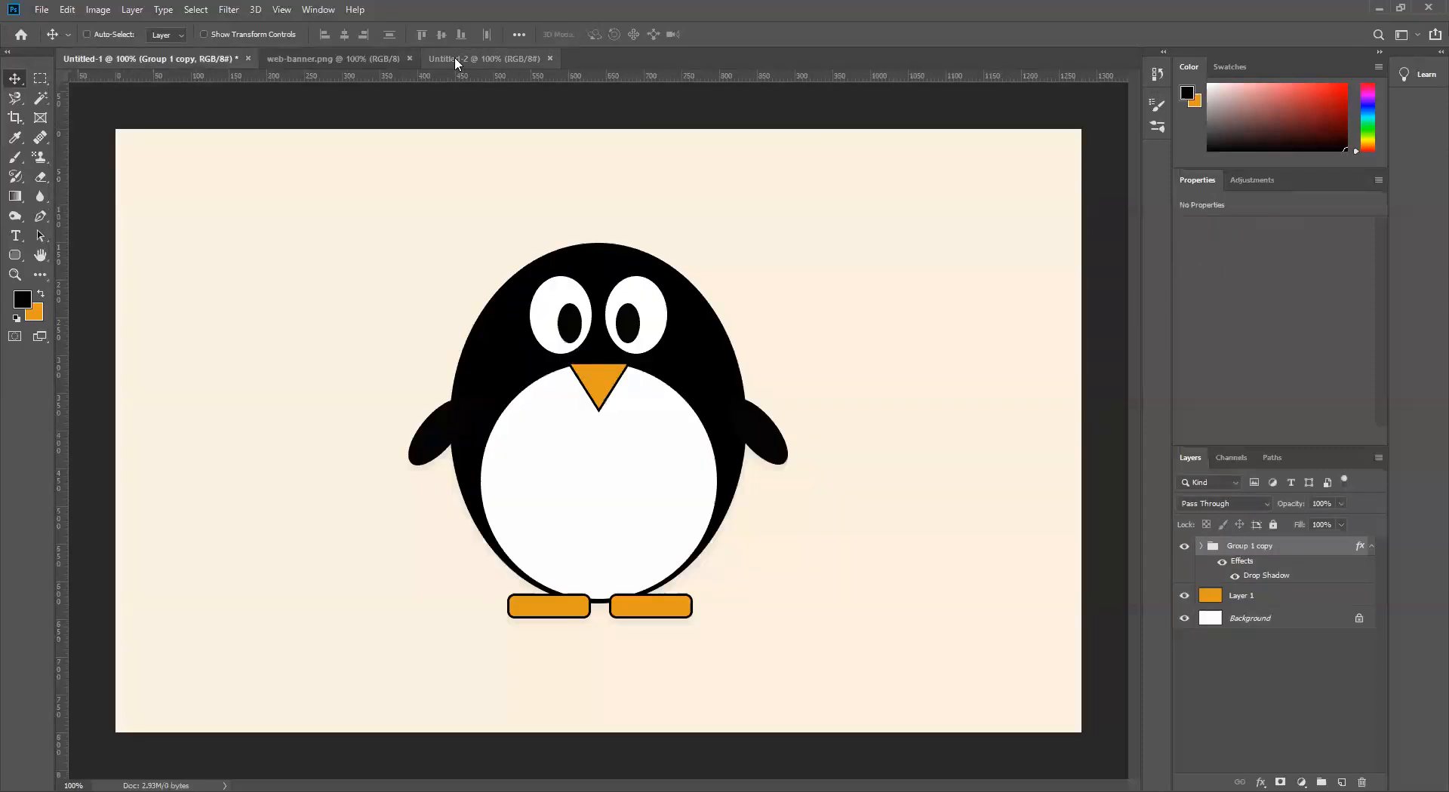
pyautogui.hotkey('ctrl', 'shift', 'Tab')
pyautogui.hotkey('ctrl', 'shift', 'Tab')
pyautogui.hotkey('ctrl', 'shift', 'Tab')
pyautogui.hotkey('ctrl', 'shift', 'Tab')
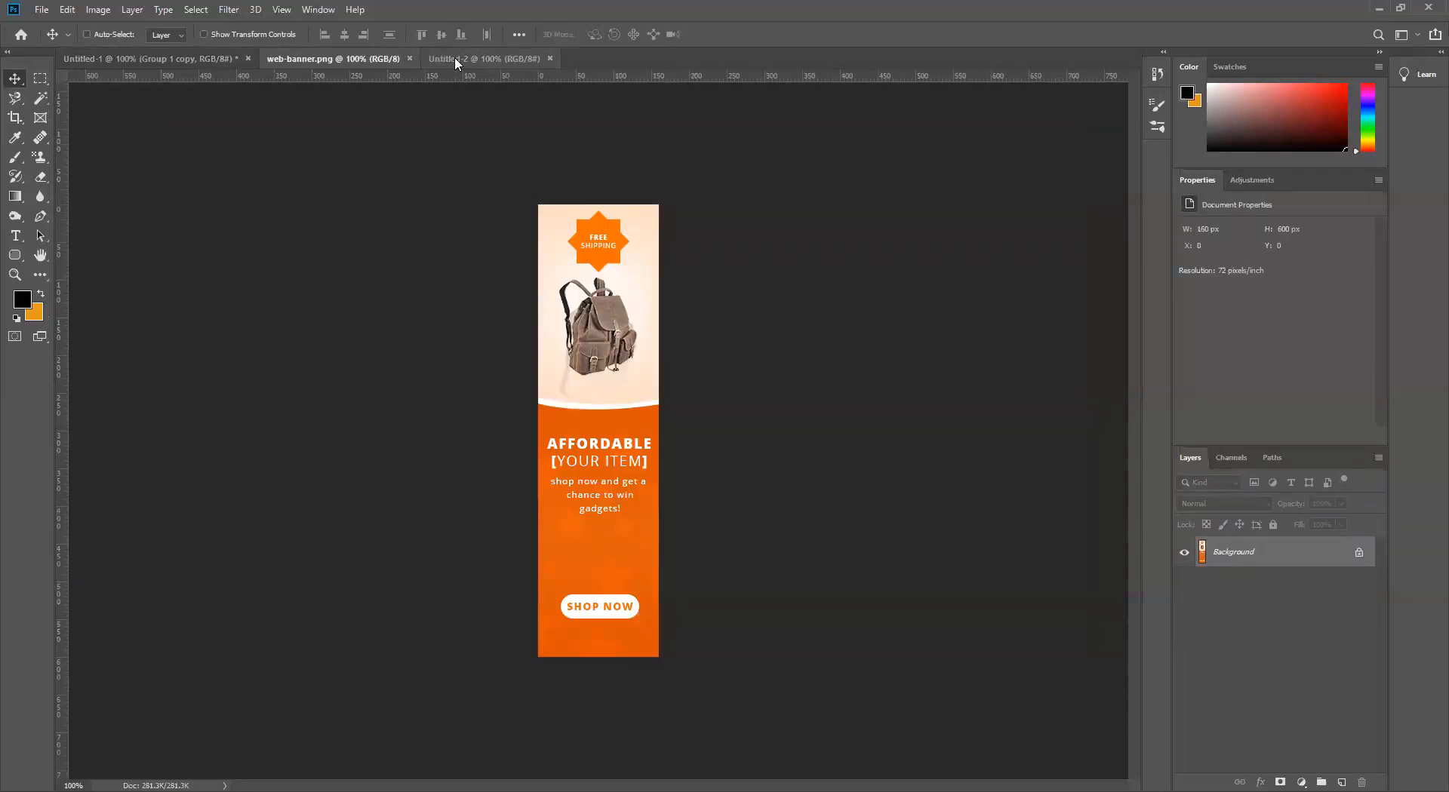
pyautogui.hotkey('ctrl', 'shift', 'Tab')
pyautogui.hotkey('ctrl', 'shift', 'Tab')
pyautogui.hotkey('ctrl', 'shift', 'Tab')
pyautogui.hotkey('ctrl', 'shift', 'Tab')
pyautogui.hotkey('ctrl', 'shift', 'Tab')
pyautogui.hotkey('ctrl', 'shift', 'Tab')
pyautogui.hotkey('ctrl', 'shift', 'Tab')
pyautogui.hotkey('ctrl', 'shift', 'Tab')
pyautogui.hotkey('ctrl', 'shift', 'Tab')
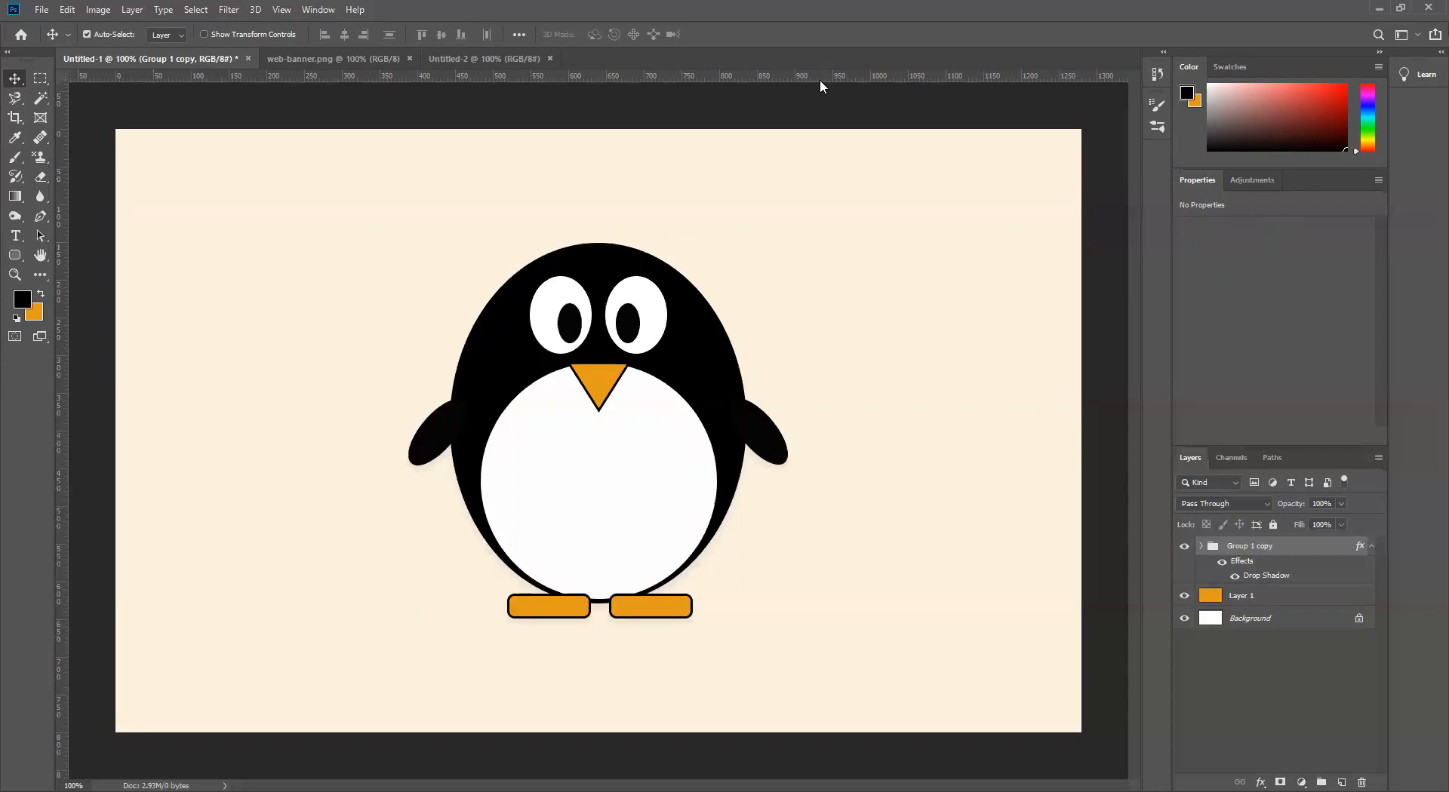
# Hide the rulers around the penguin artwork and show them again
pyautogui.press('ctrl')
pyautogui.hotkey('ctrl', 'r')
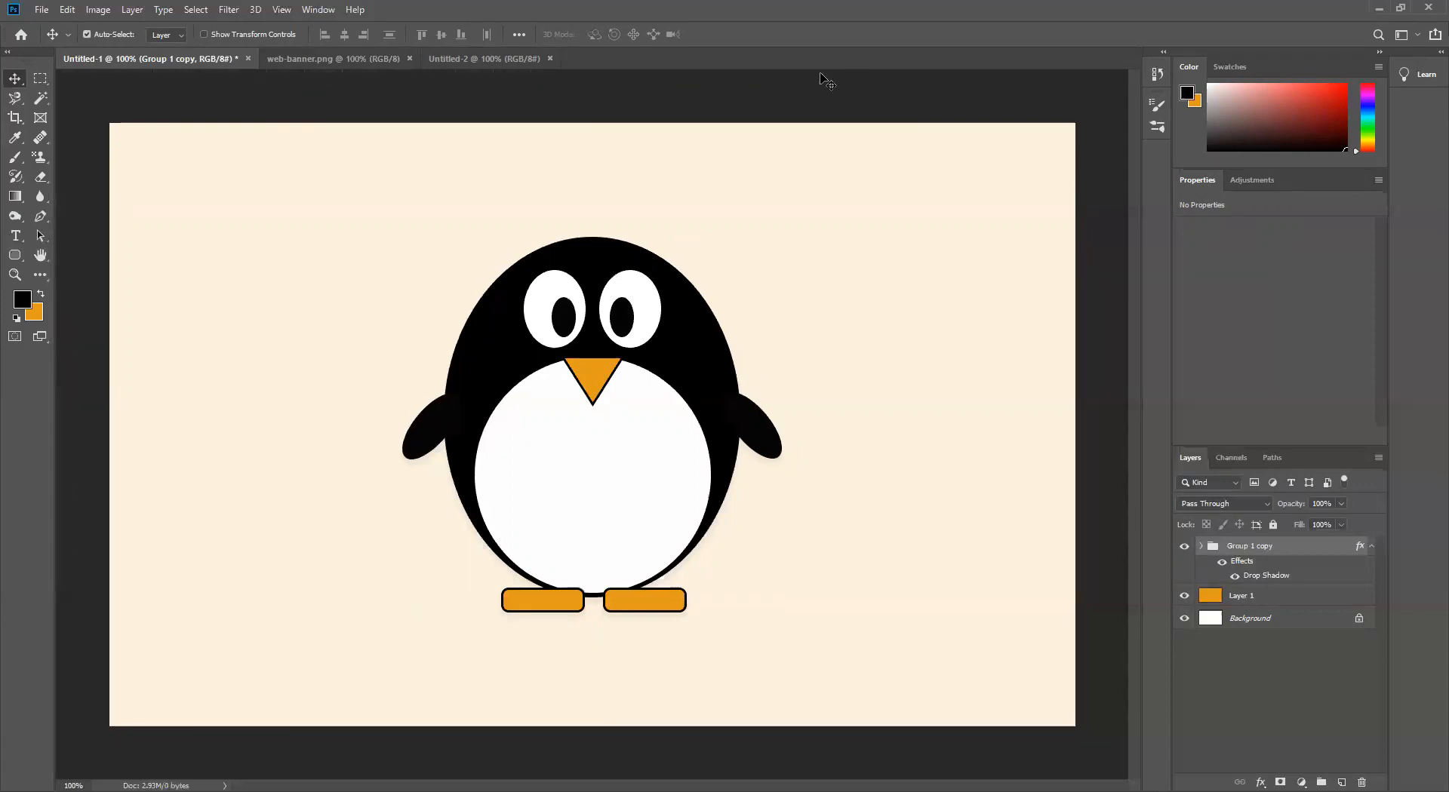
pyautogui.press('ctrl')
pyautogui.hotkey('ctrl', 'r')
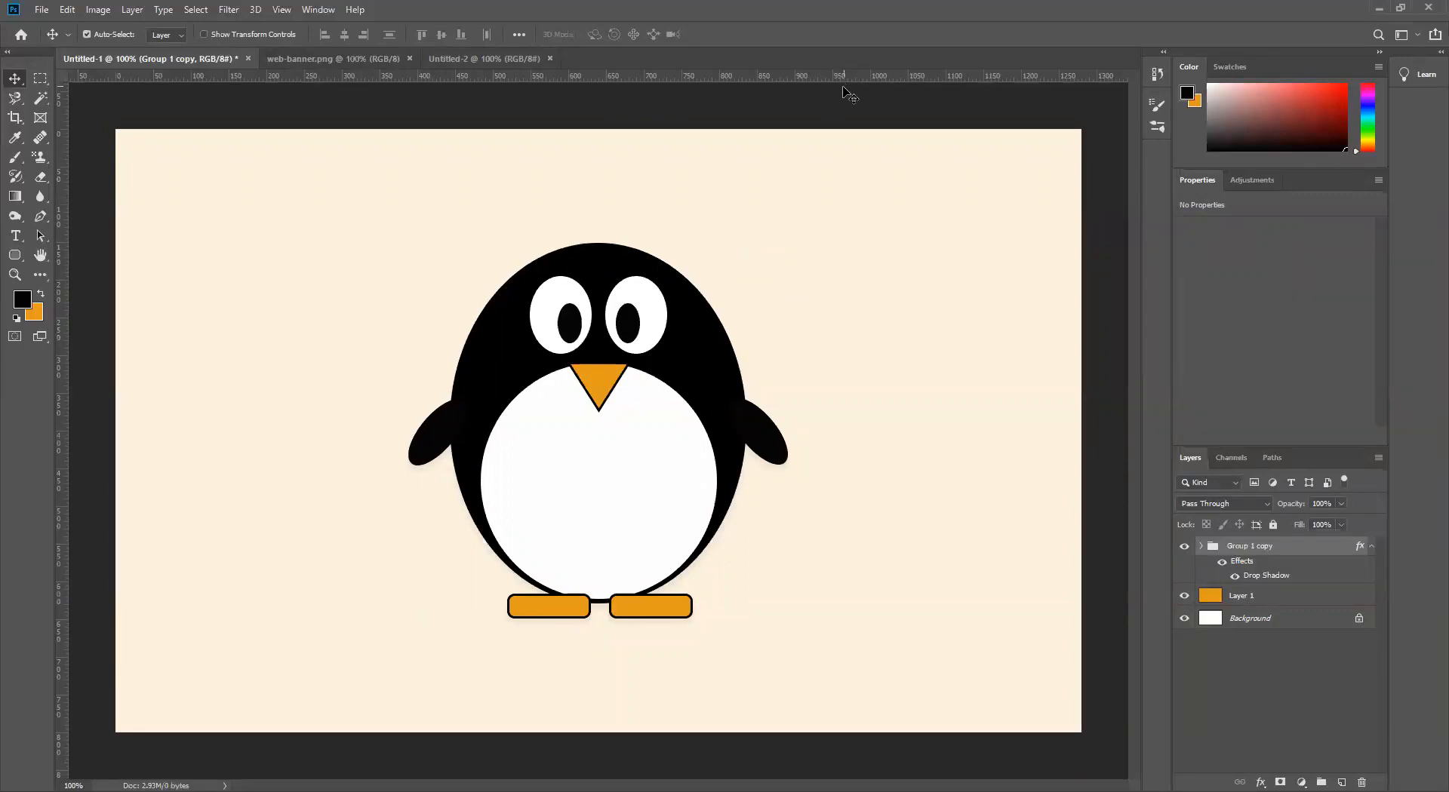
# Try inches as the ruler unit, and set the rulers to centimeters
pyautogui.rightClick(850, 78)
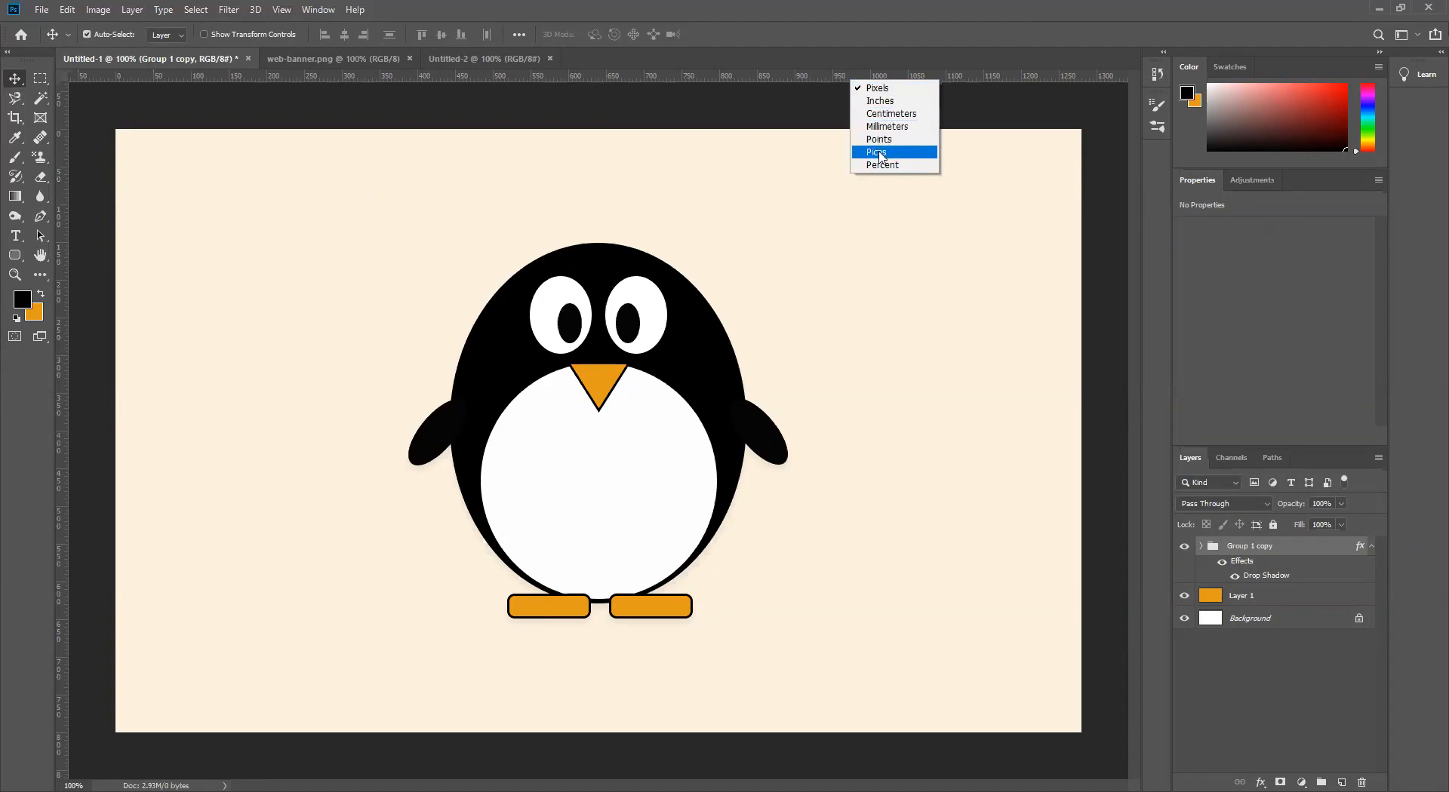
pyautogui.click(882, 101)
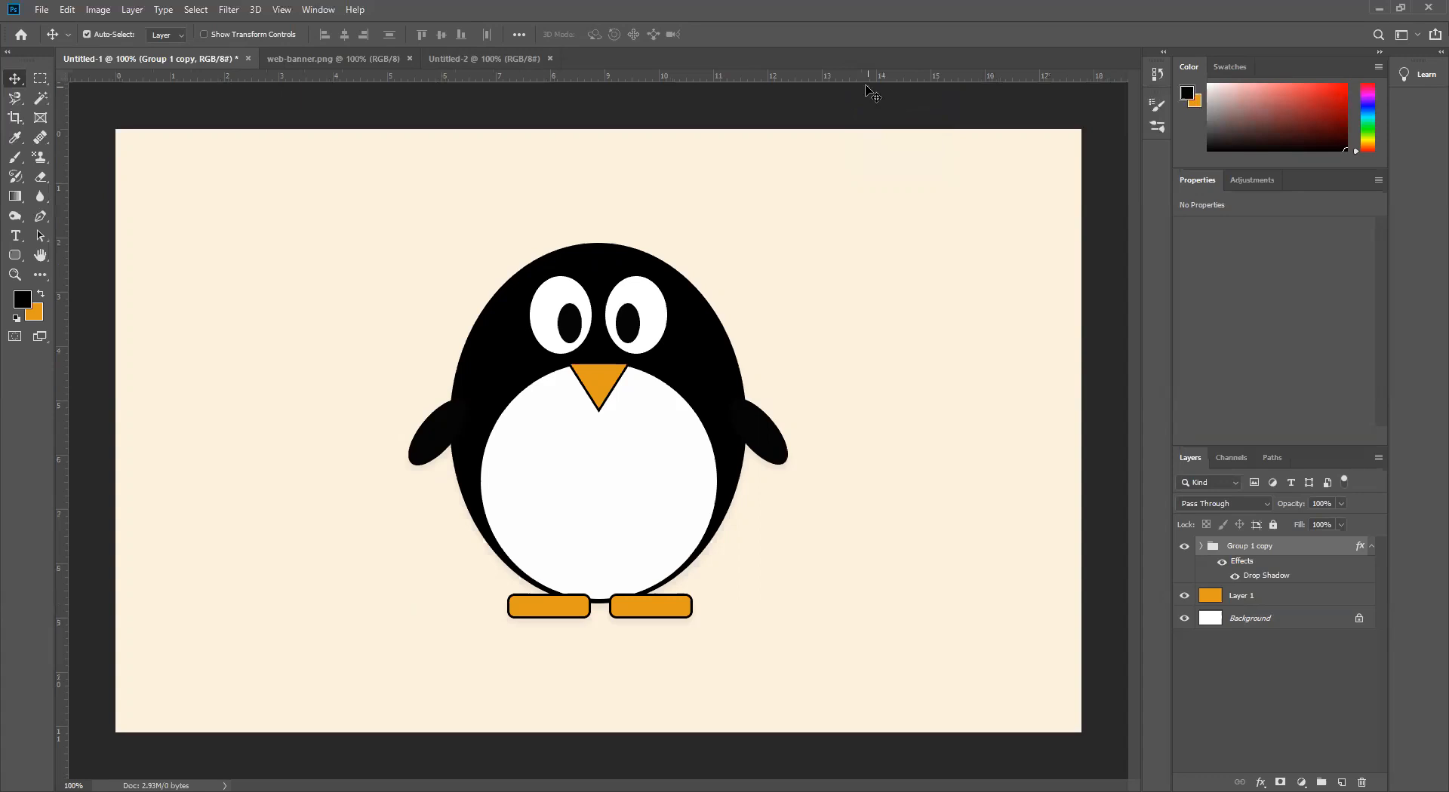
pyautogui.rightClick(863, 78)
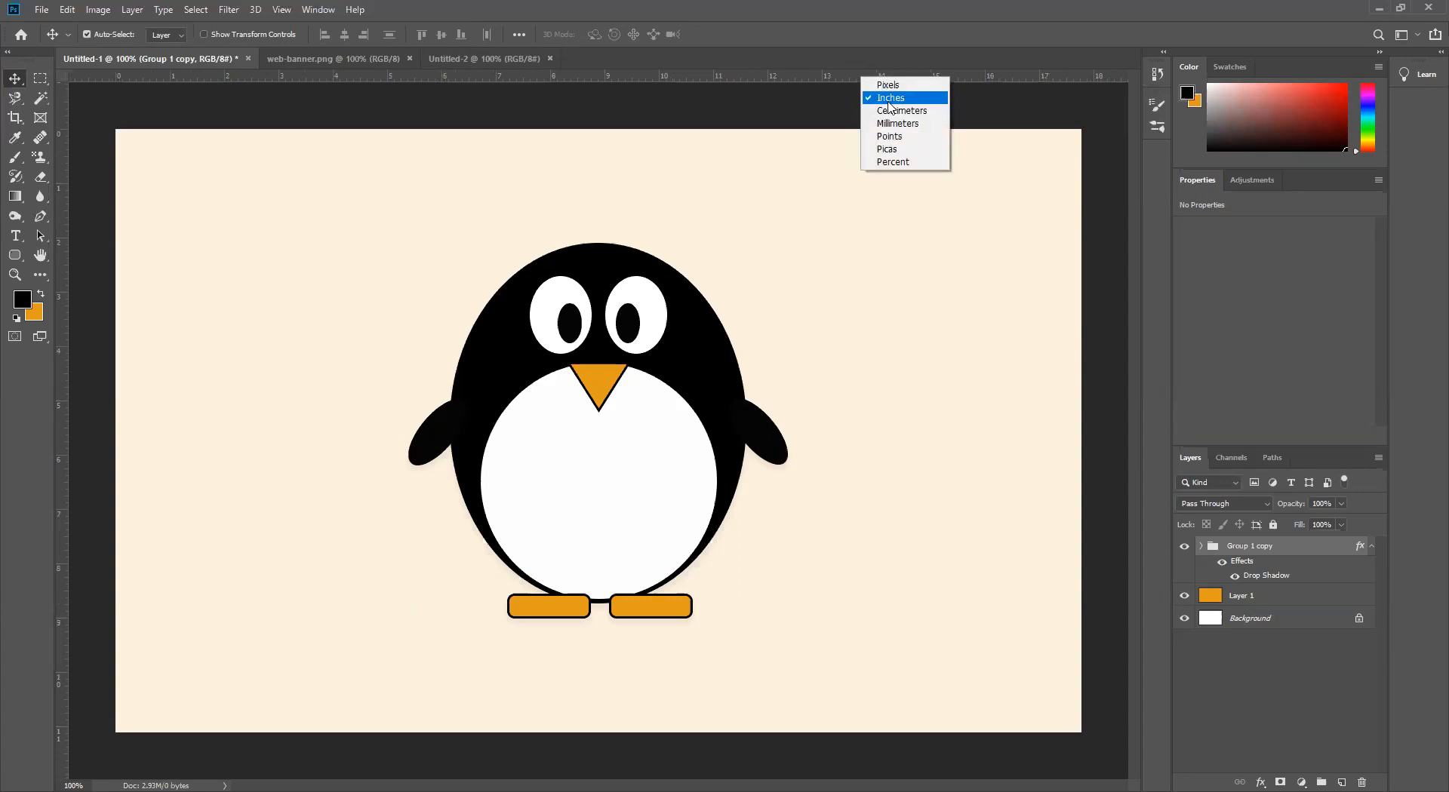
pyautogui.rightClick(836, 76)
pyautogui.rightClick(836, 76)
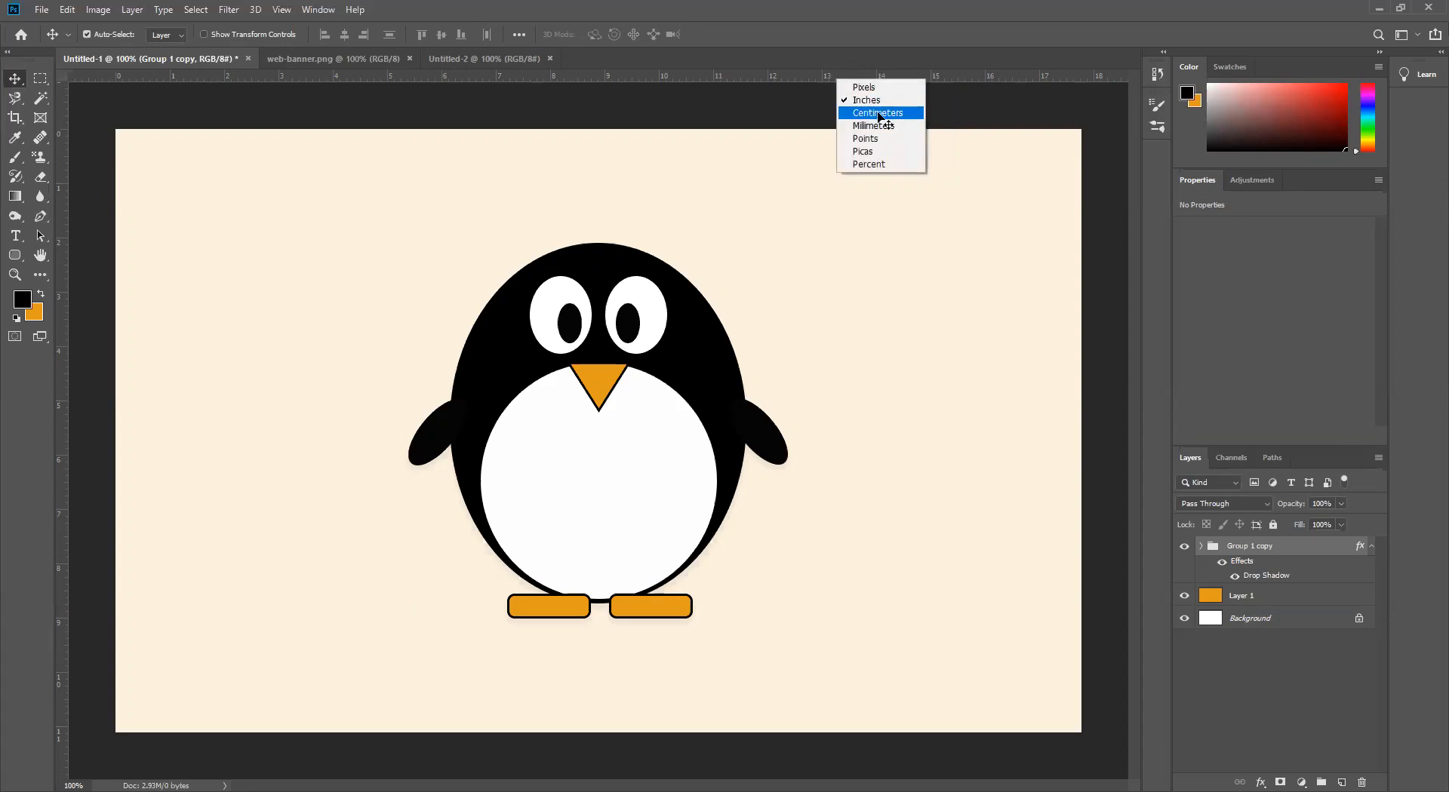
pyautogui.click(878, 113)
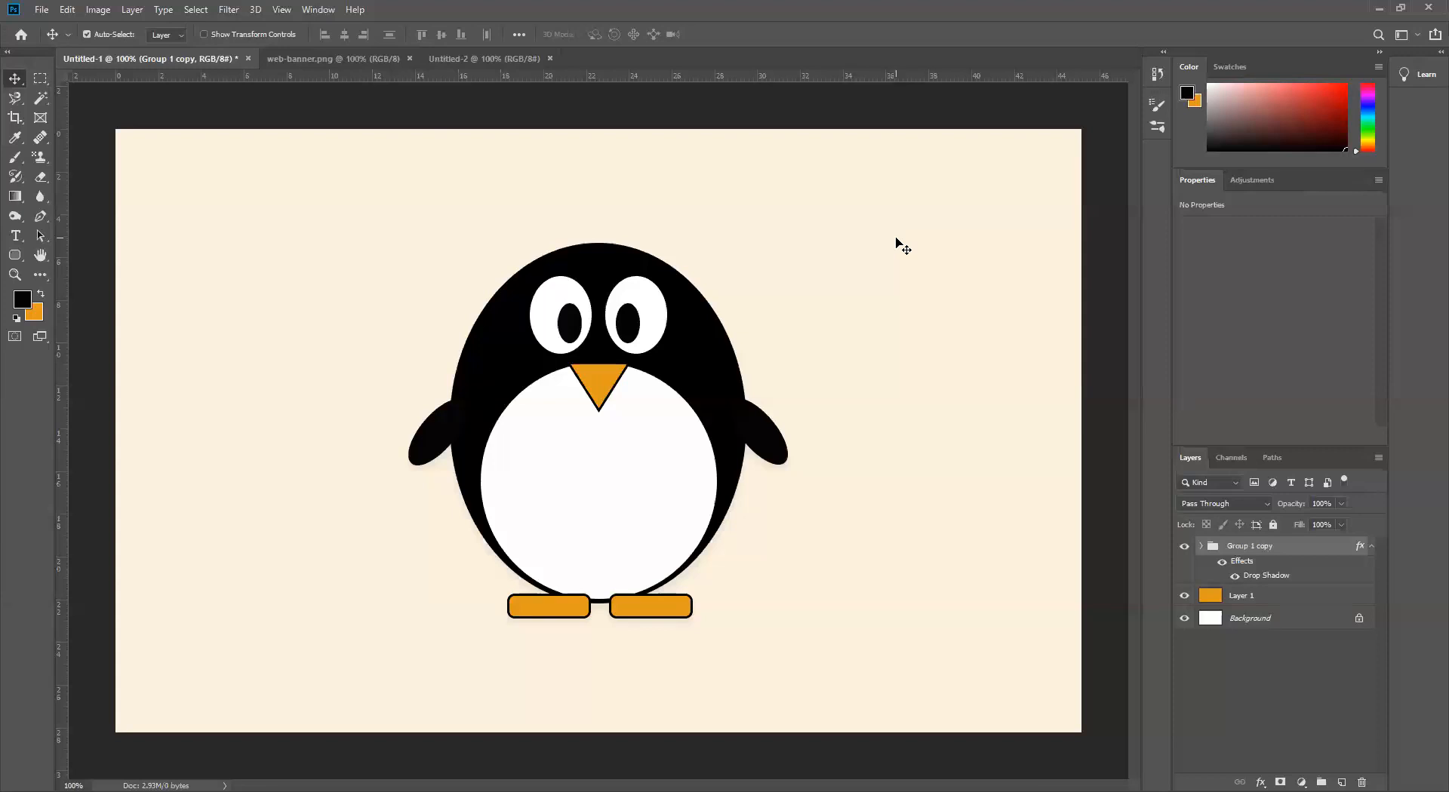
# Create a Web Large document of 1920 × 1080 pixels at 72 pixels/inch, with its size unit set to inches and artboards enabled
pyautogui.click(42, 10)
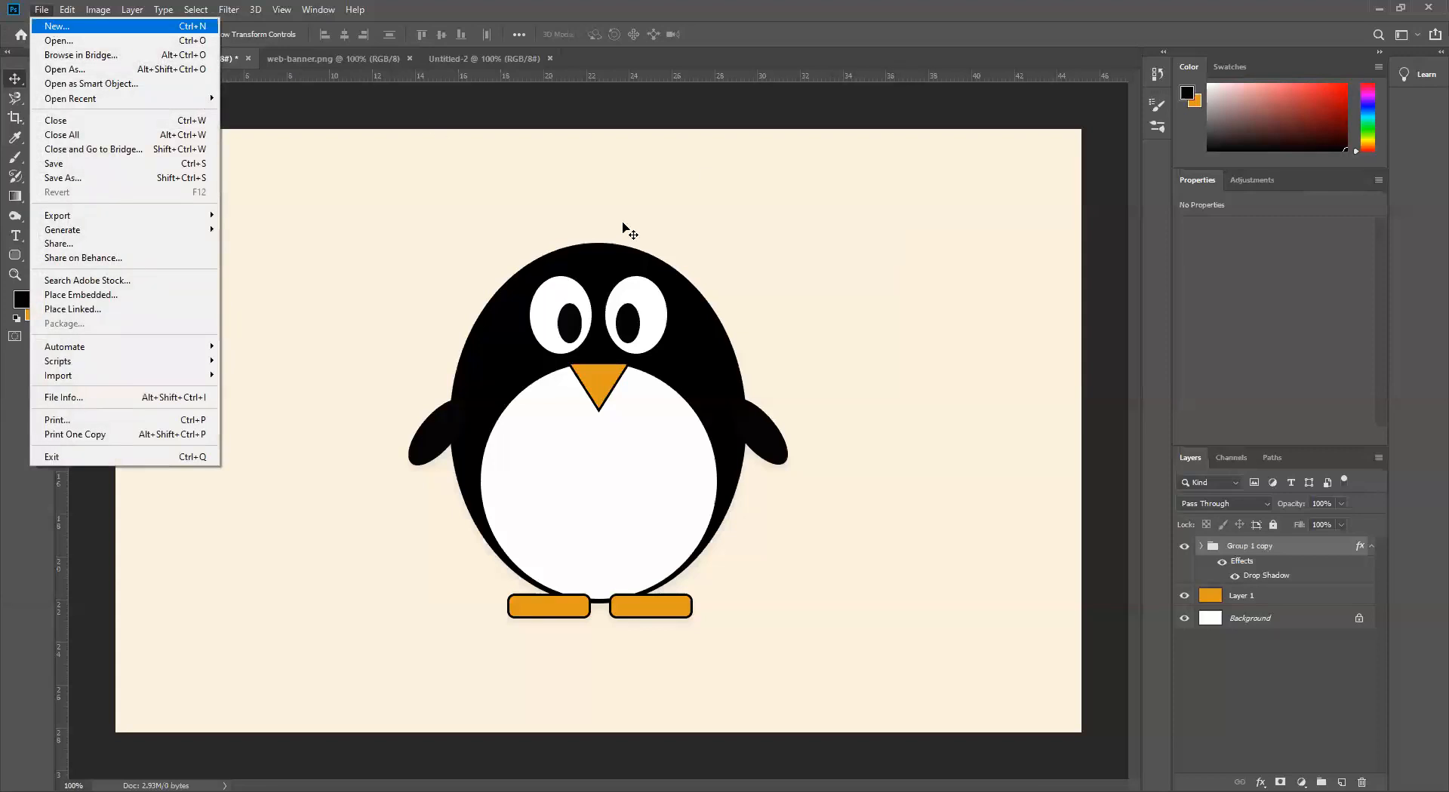
pyautogui.press('Return')
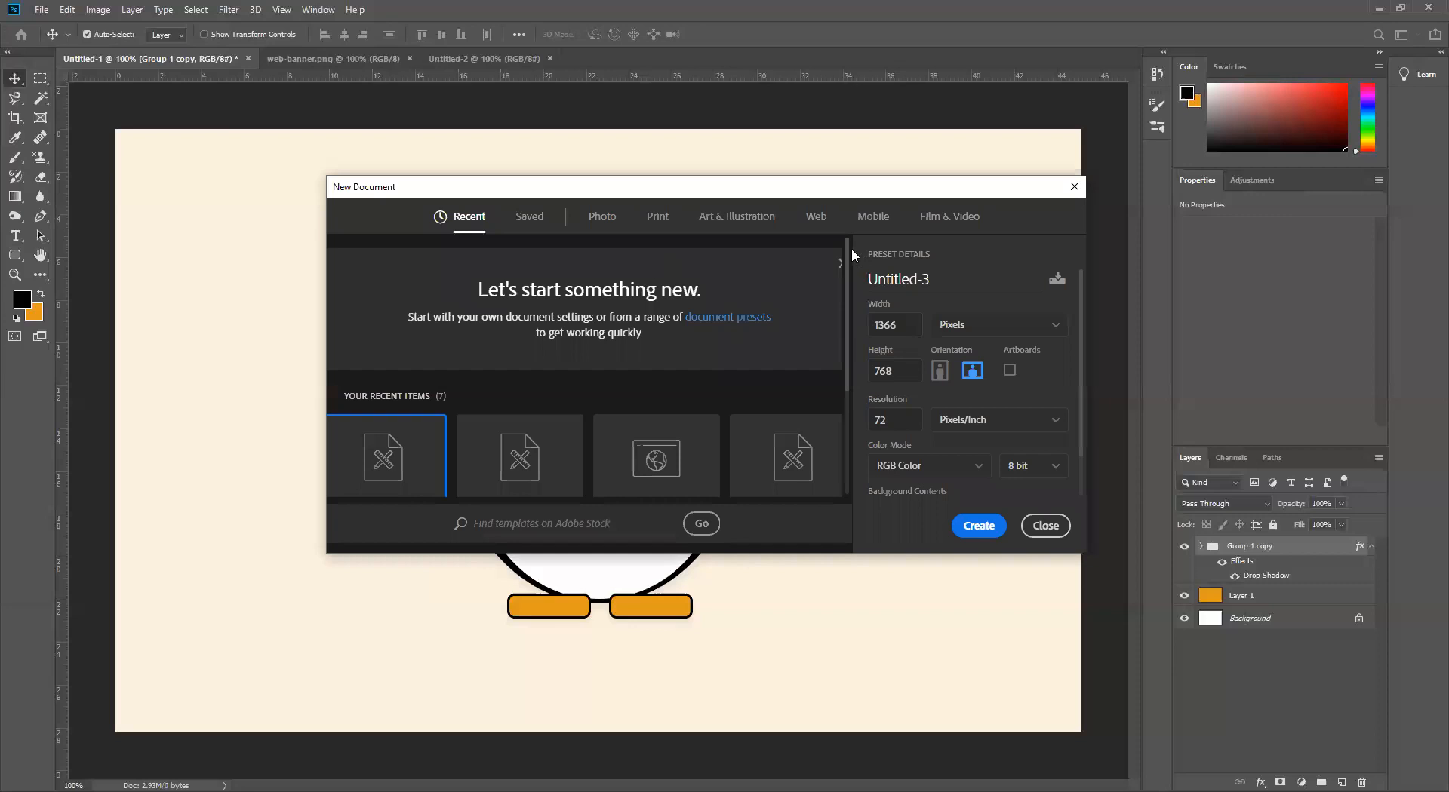
pyautogui.click(815, 217)
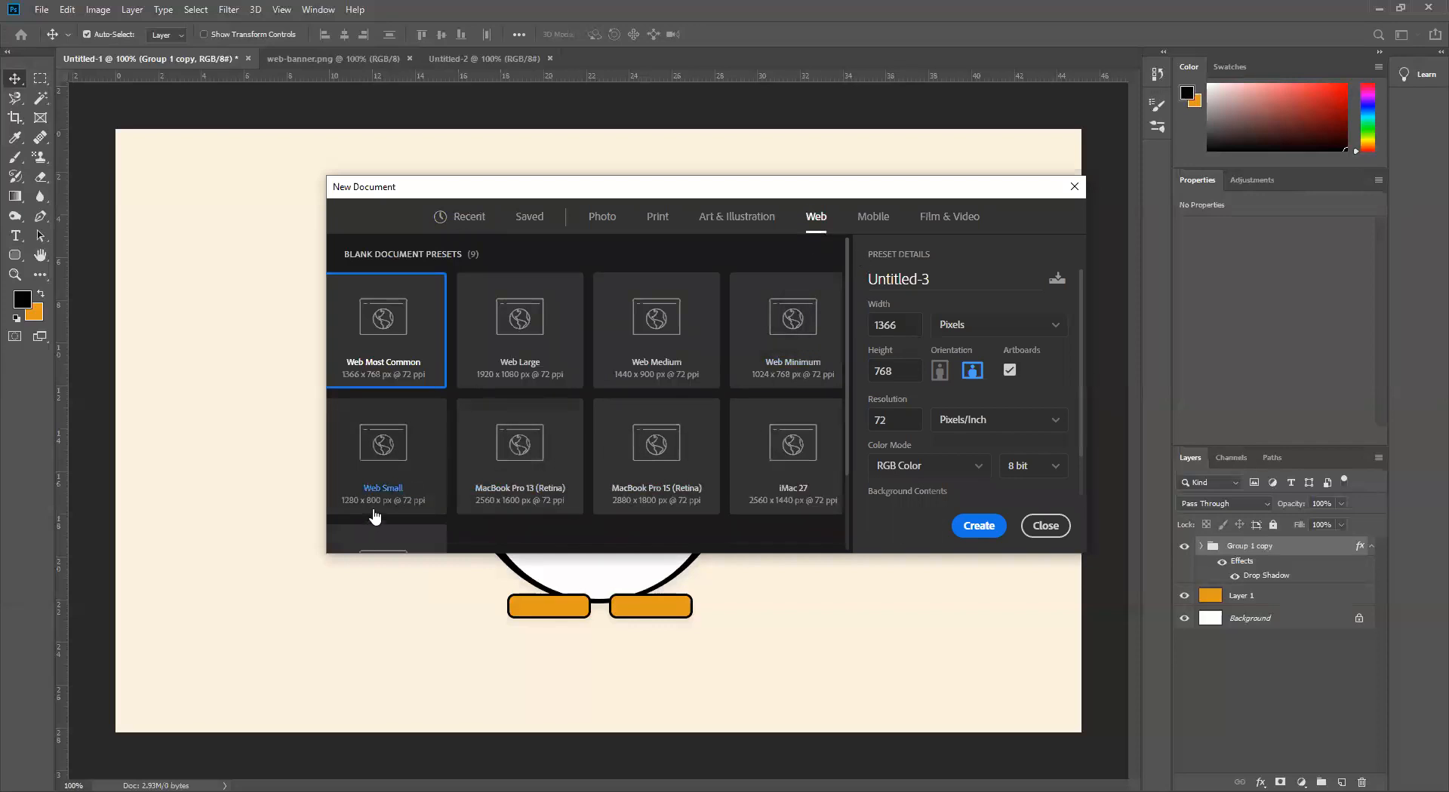
pyautogui.click(524, 337)
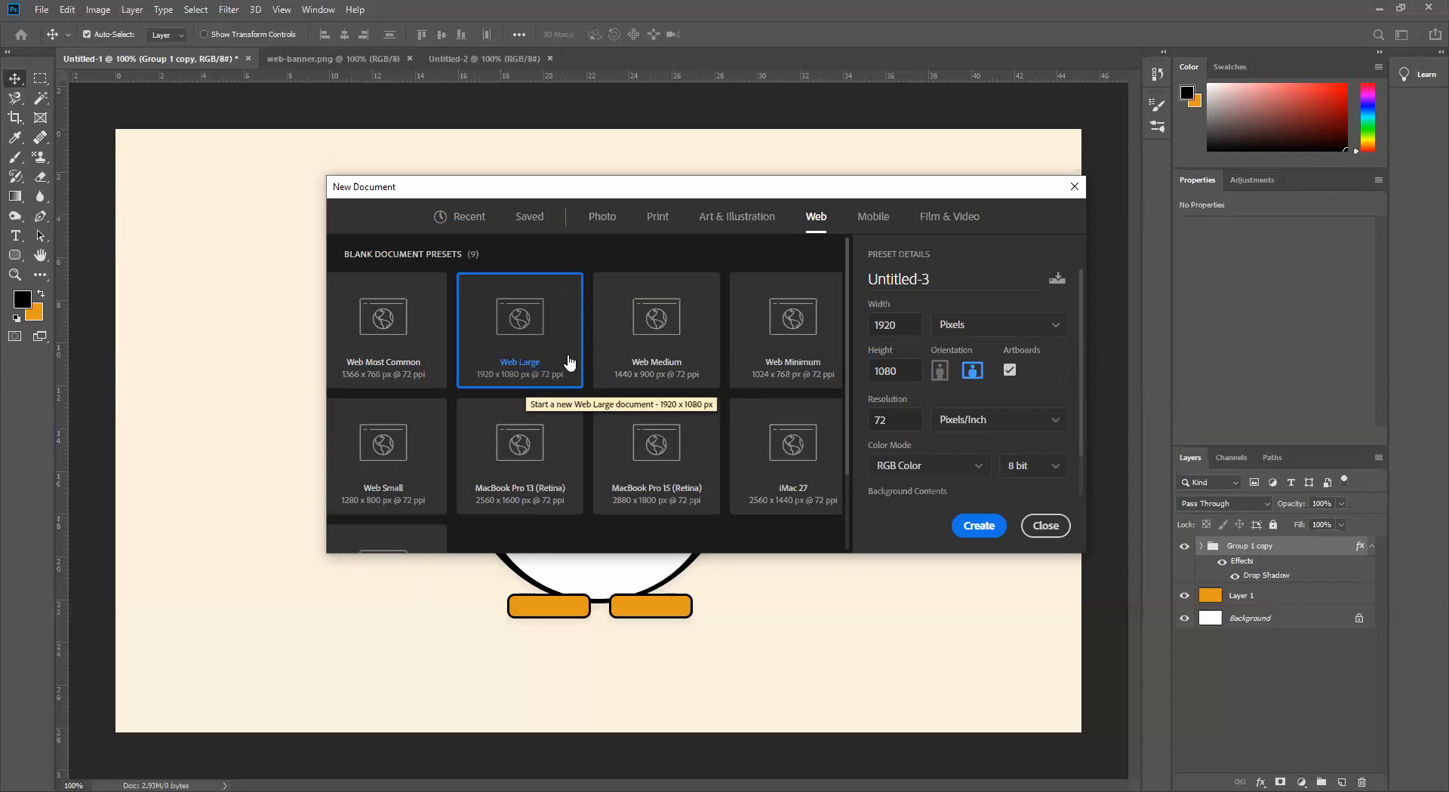
pyautogui.click(1034, 325)
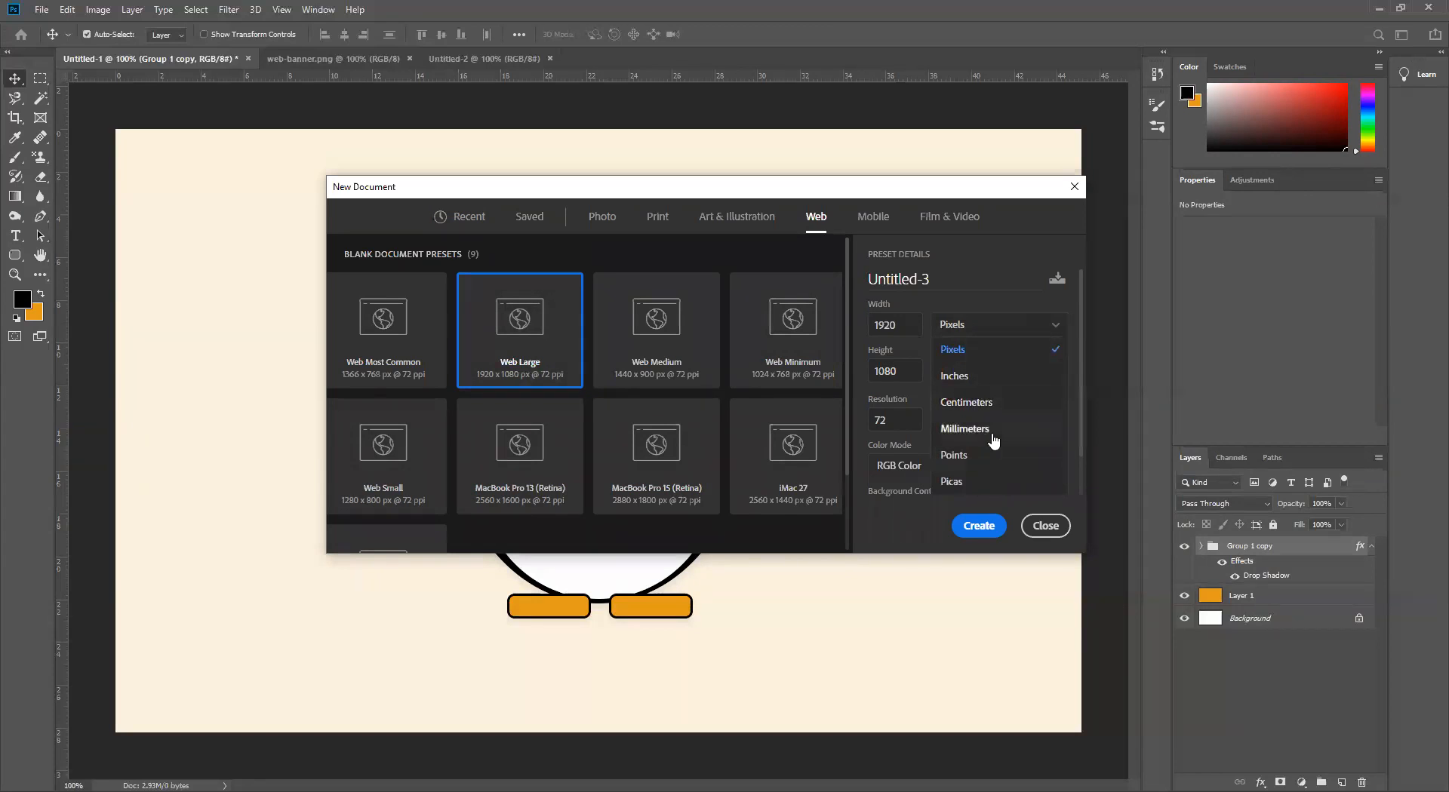
pyautogui.scroll(-1, 993, 432)
pyautogui.scroll(1, 956, 381)
pyautogui.click(958, 378)
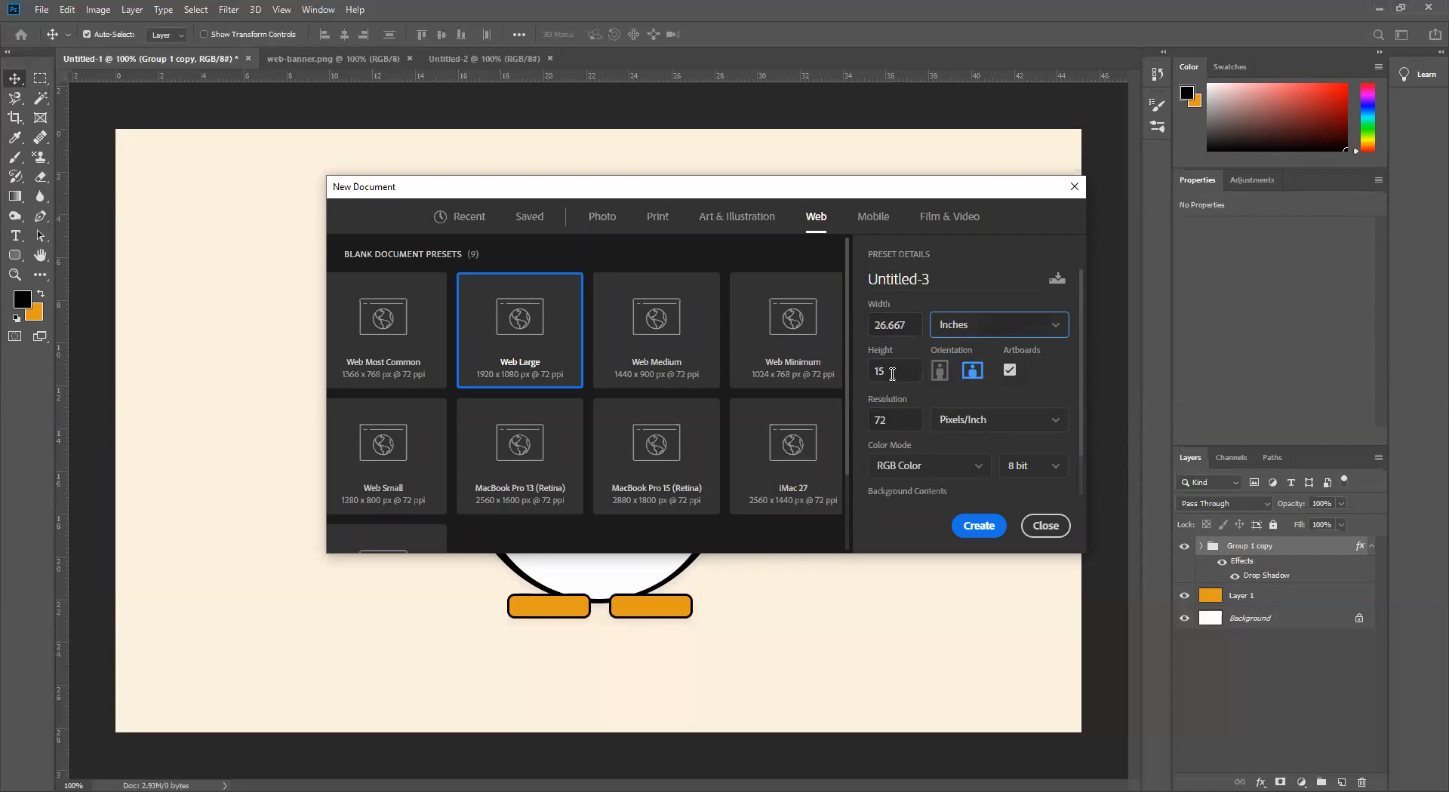
pyautogui.click(980, 526)
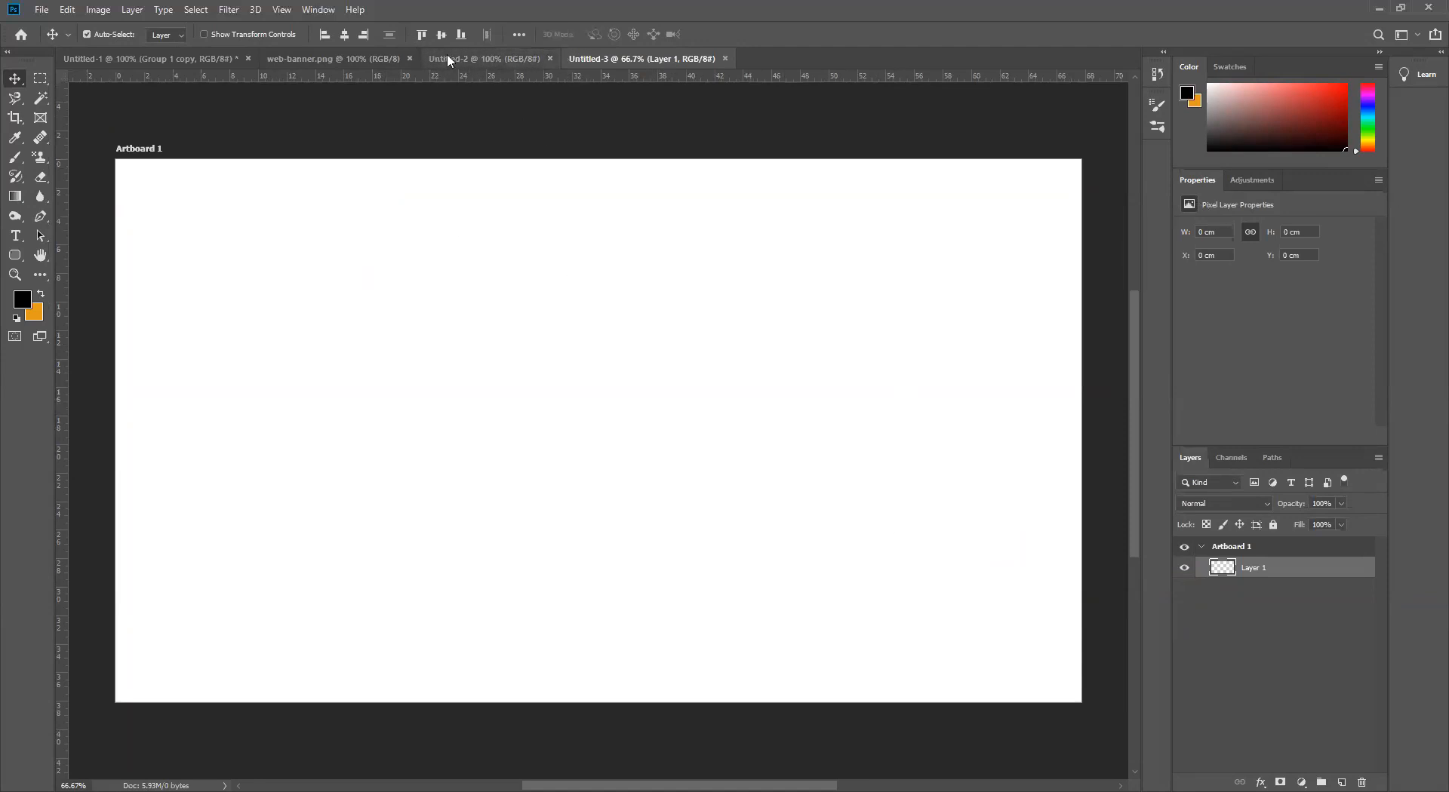
# Compare the canvases of Untitled-2 and Untitled-3, and view the web banner and penguin documents alongside them
pyautogui.click(493, 55)
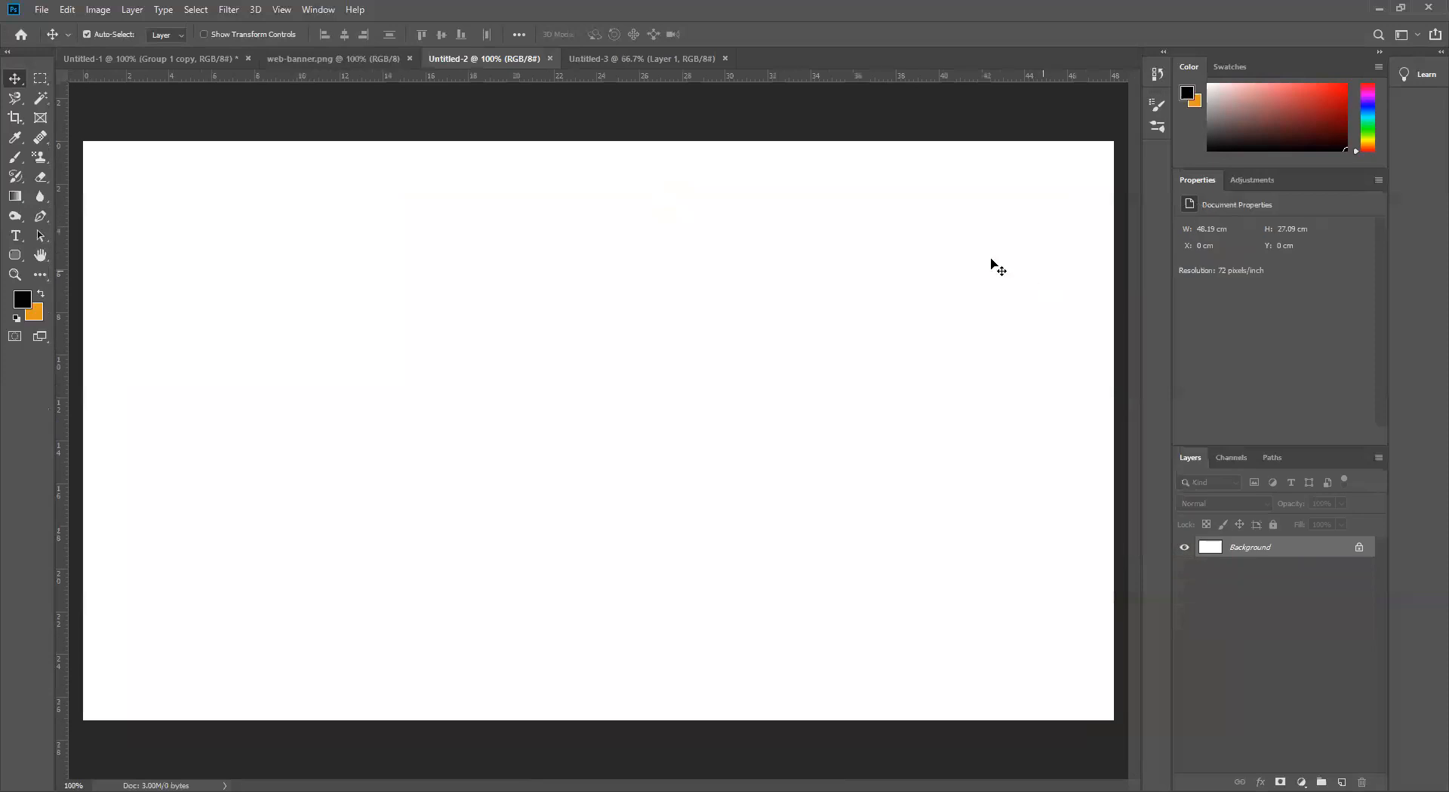
pyautogui.click(654, 60)
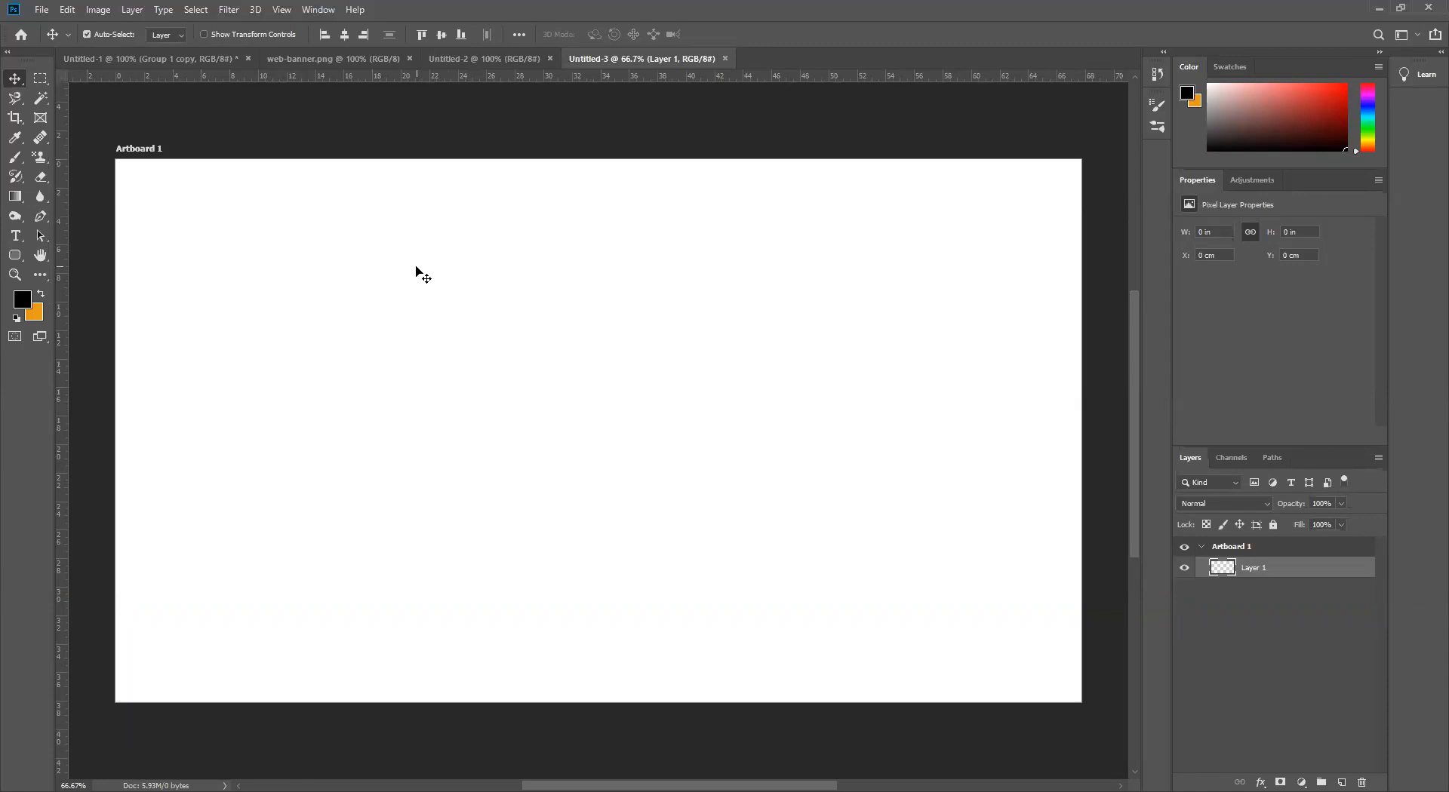
pyautogui.click(477, 60)
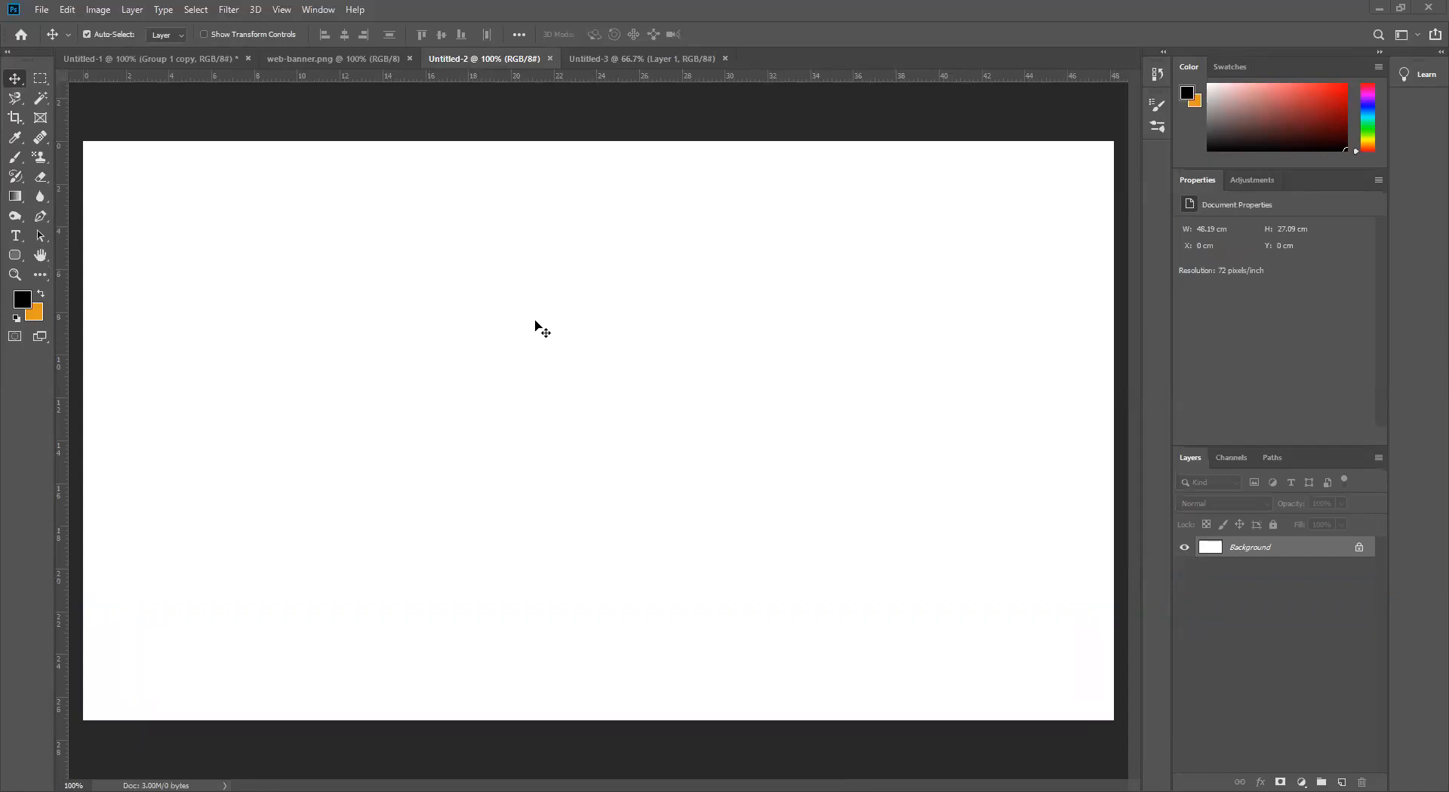
pyautogui.click(595, 56)
pyautogui.click(453, 60)
pyautogui.click(340, 58)
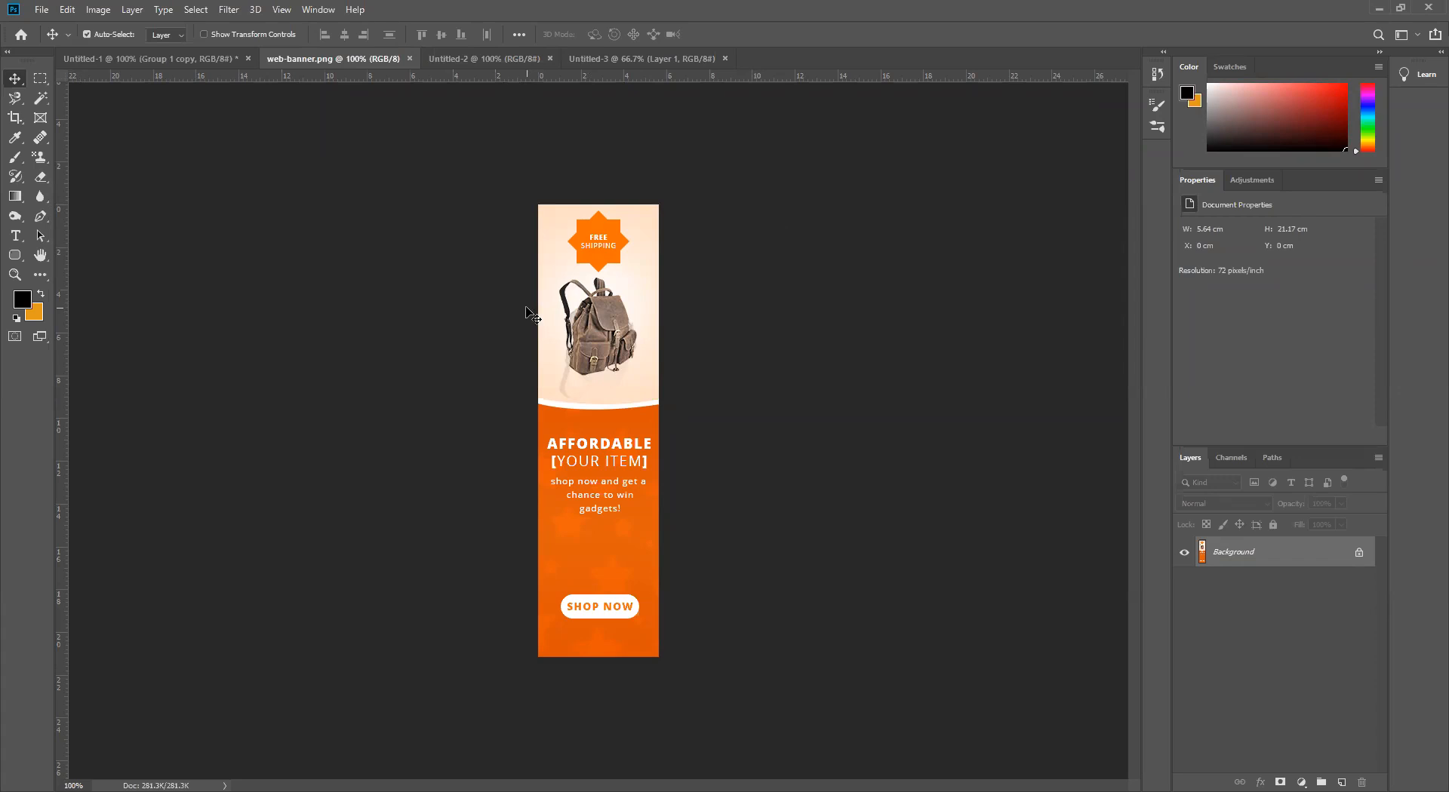
pyautogui.click(210, 57)
pyautogui.click(495, 62)
# Close the Untitled-3 artboard document
pyautogui.click(690, 58)
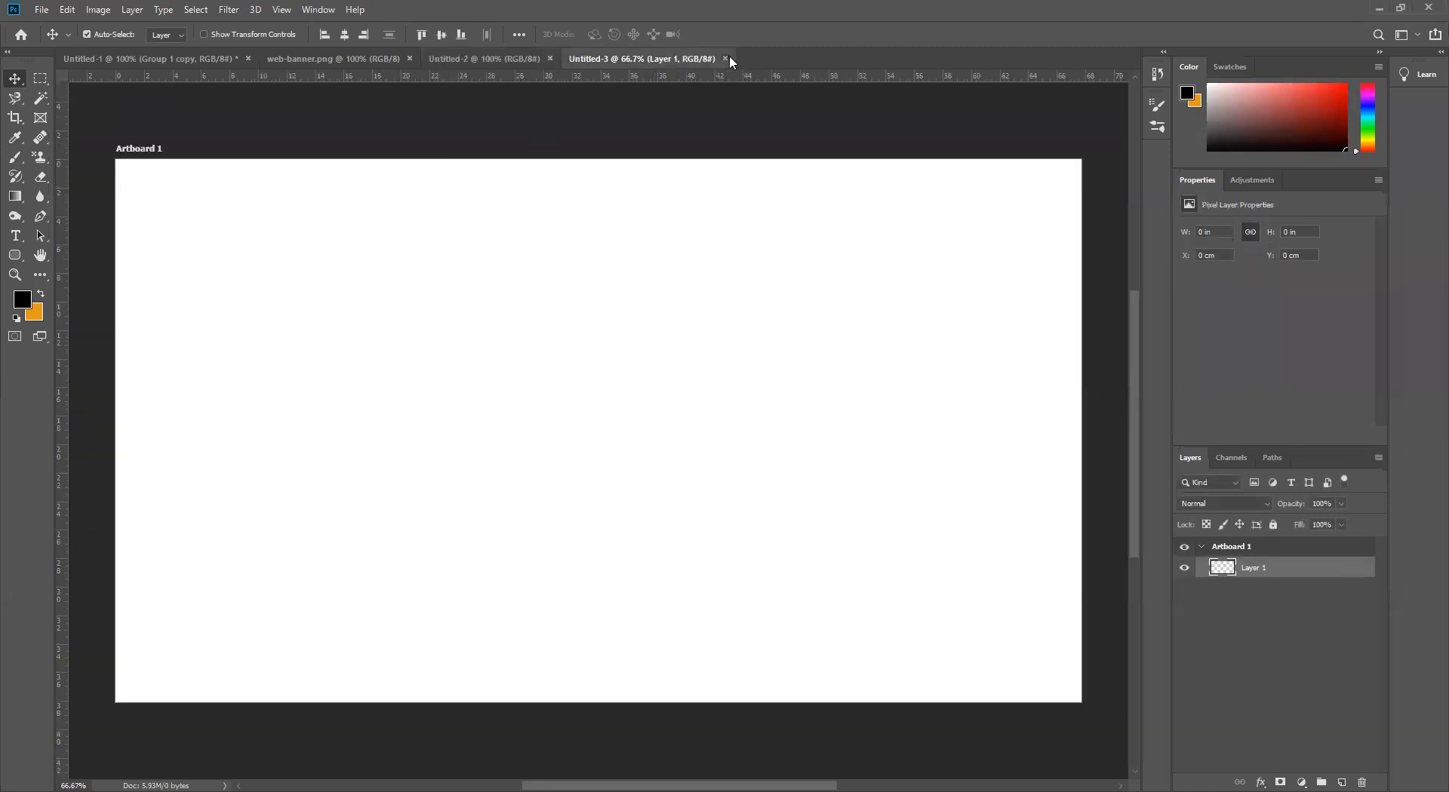
pyautogui.click(726, 58)
# Look through the web banner, penguin and blank documents, ending on Untitled-2
pyautogui.click(374, 60)
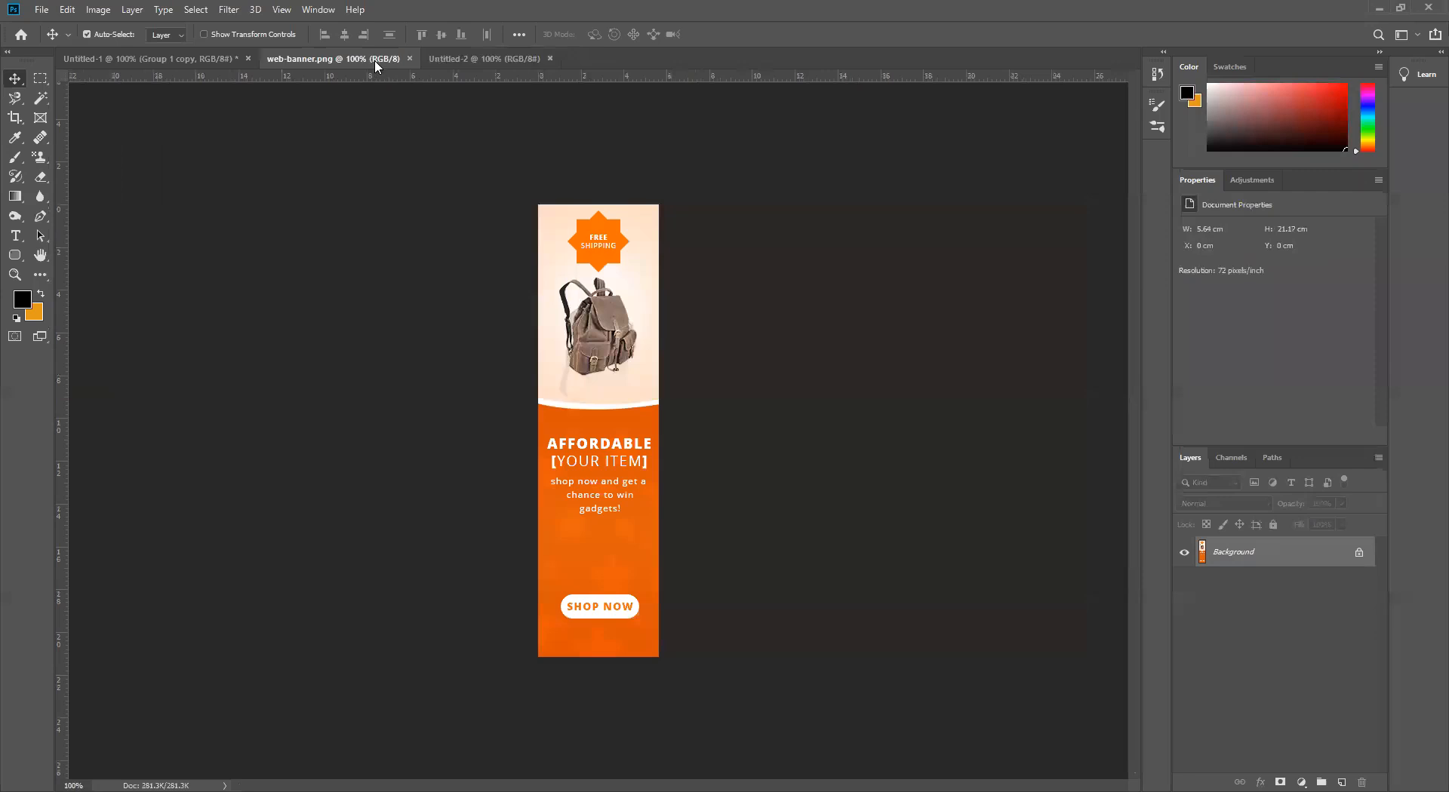
pyautogui.click(532, 60)
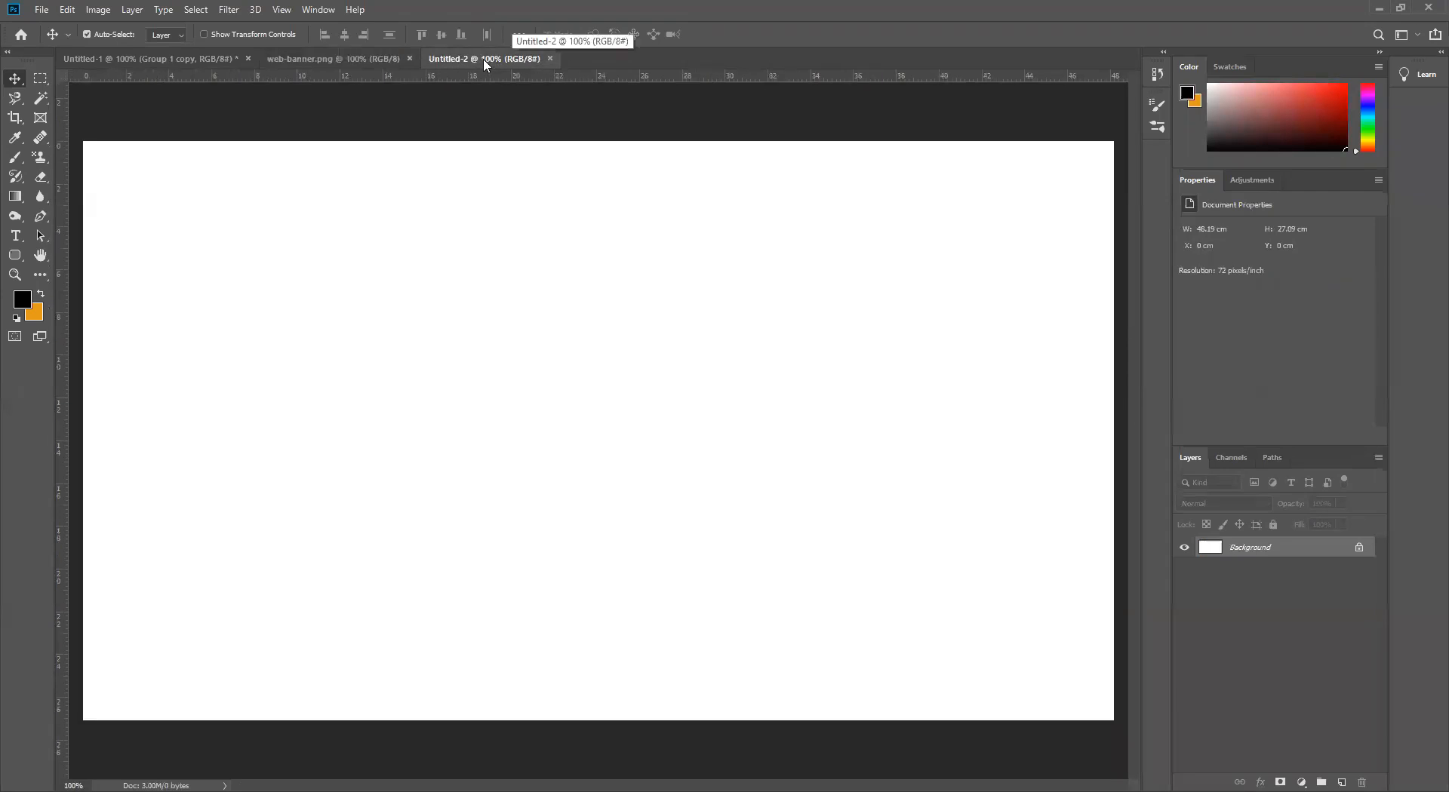
pyautogui.click(355, 58)
pyautogui.click(197, 59)
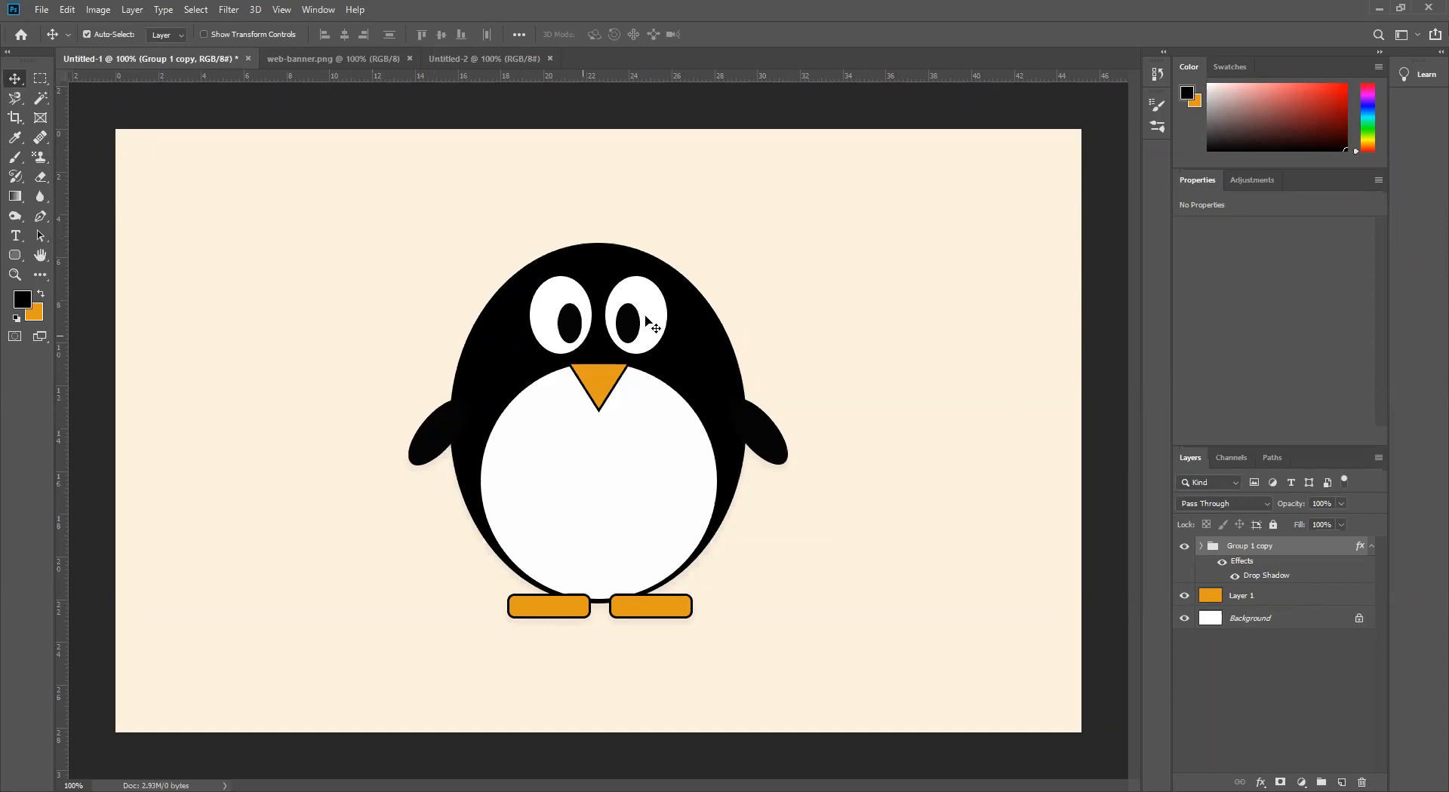
pyautogui.click(345, 59)
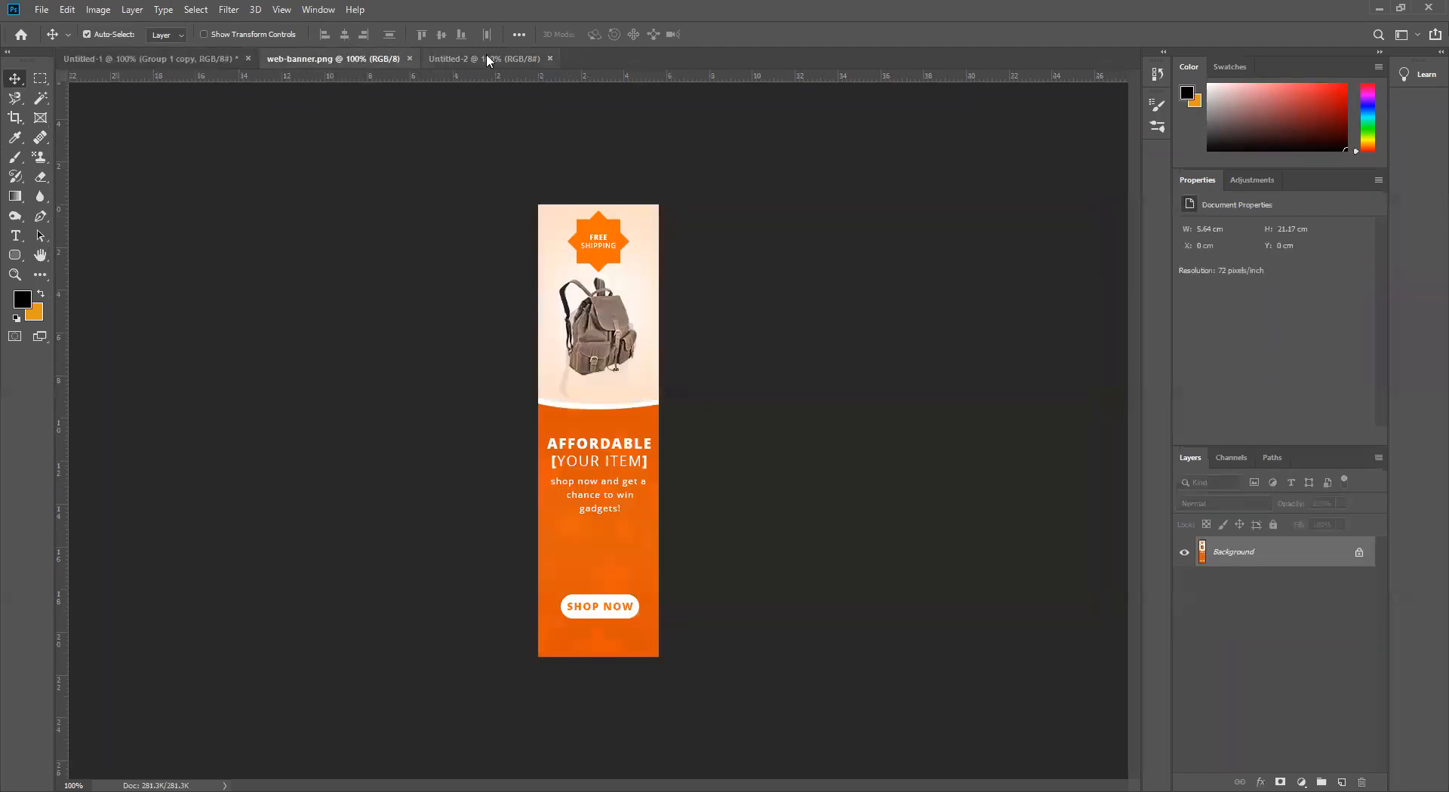
pyautogui.click(507, 59)
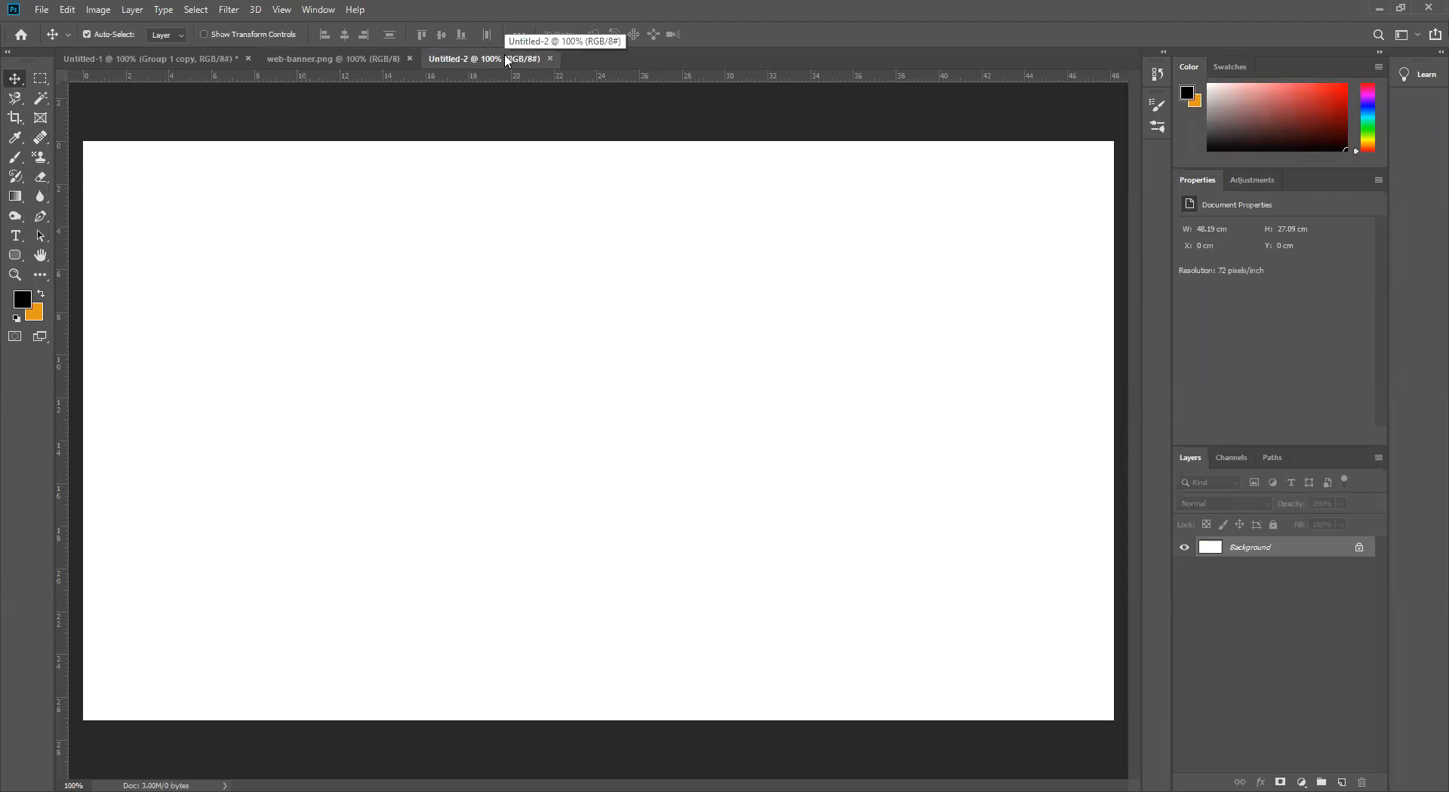
# Look through the web banner, penguin and blank documents again, ending on the blank Untitled-2 canvas
pyautogui.click(306, 59)
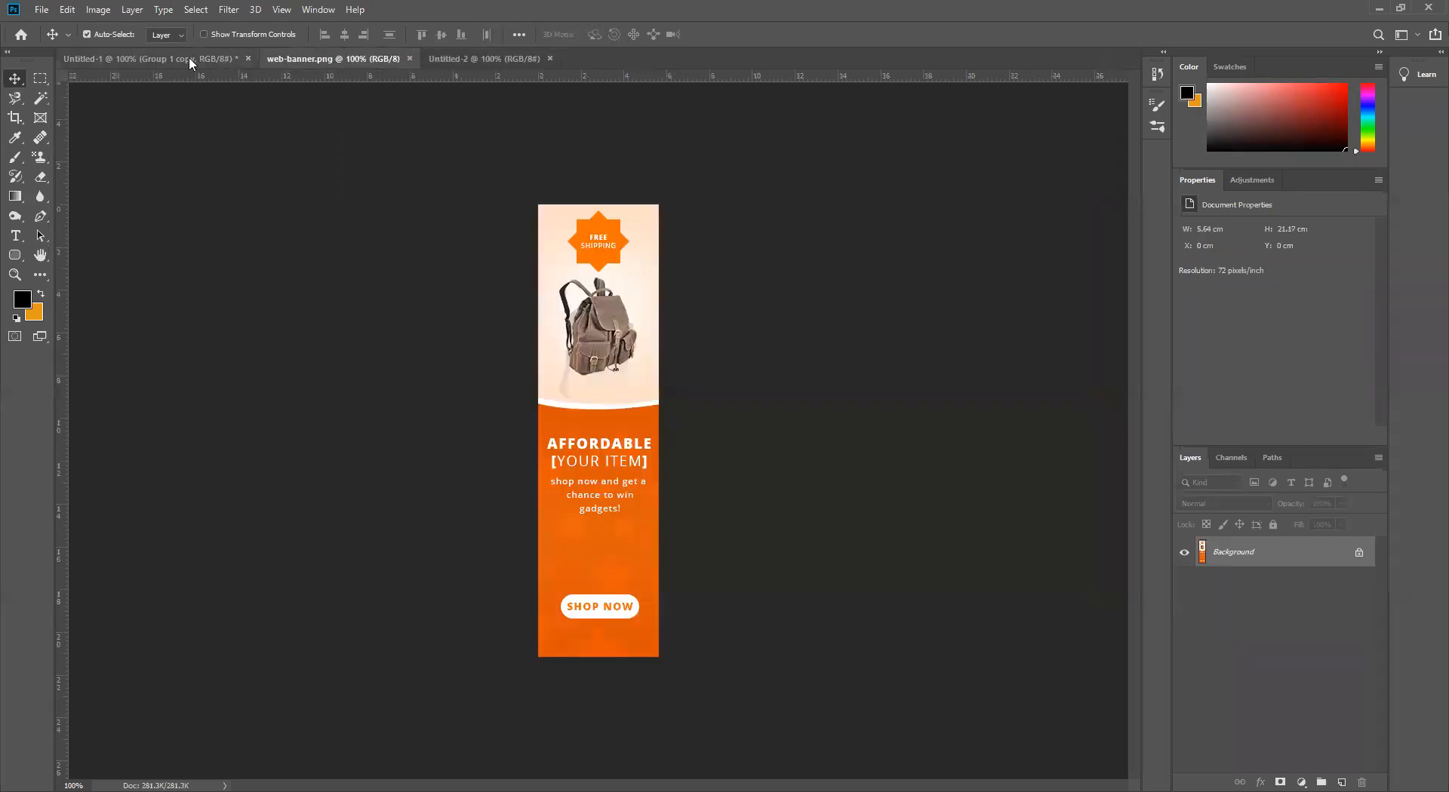
pyautogui.click(190, 58)
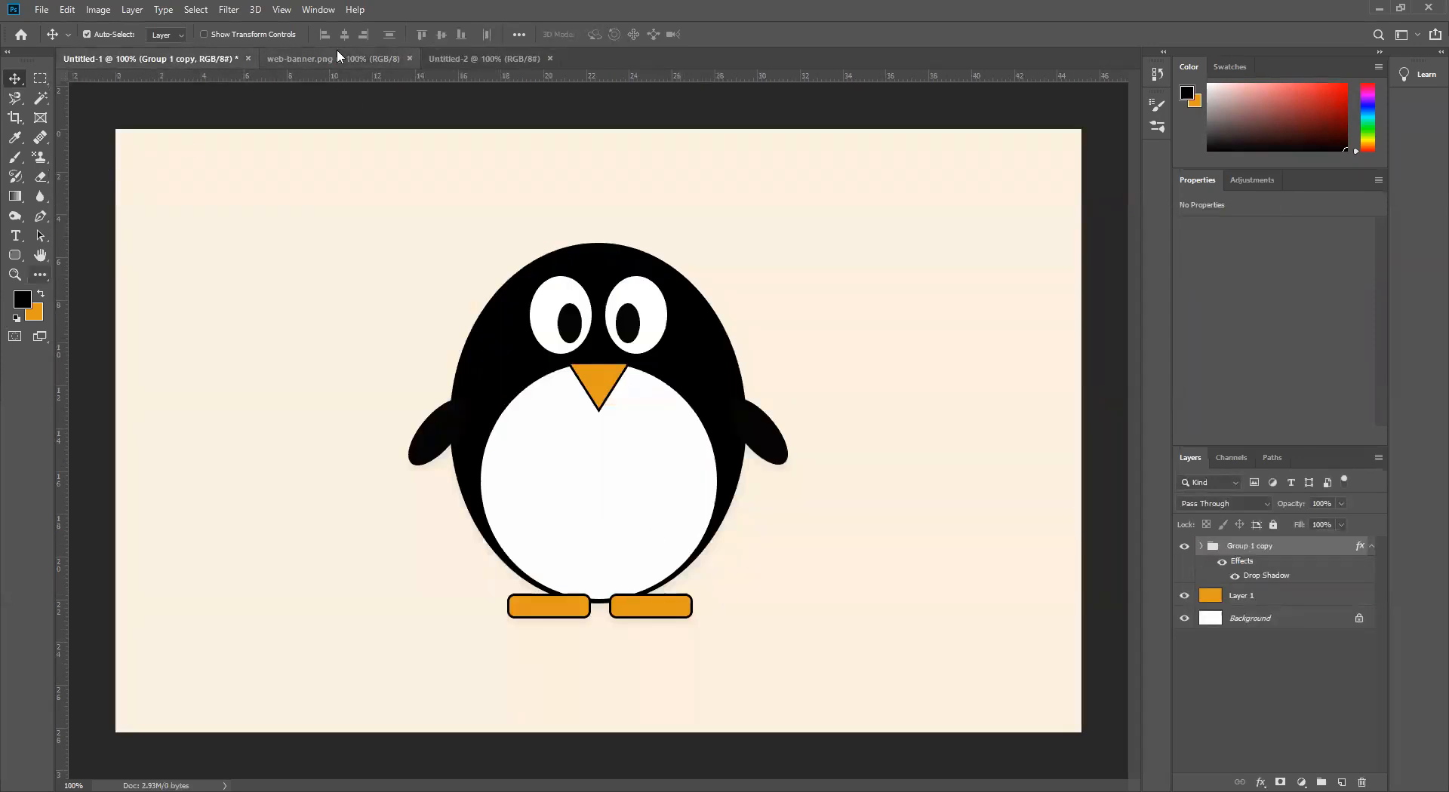
pyautogui.click(342, 58)
pyautogui.click(483, 58)
pyautogui.click(283, 58)
pyautogui.click(157, 51)
pyautogui.click(526, 58)
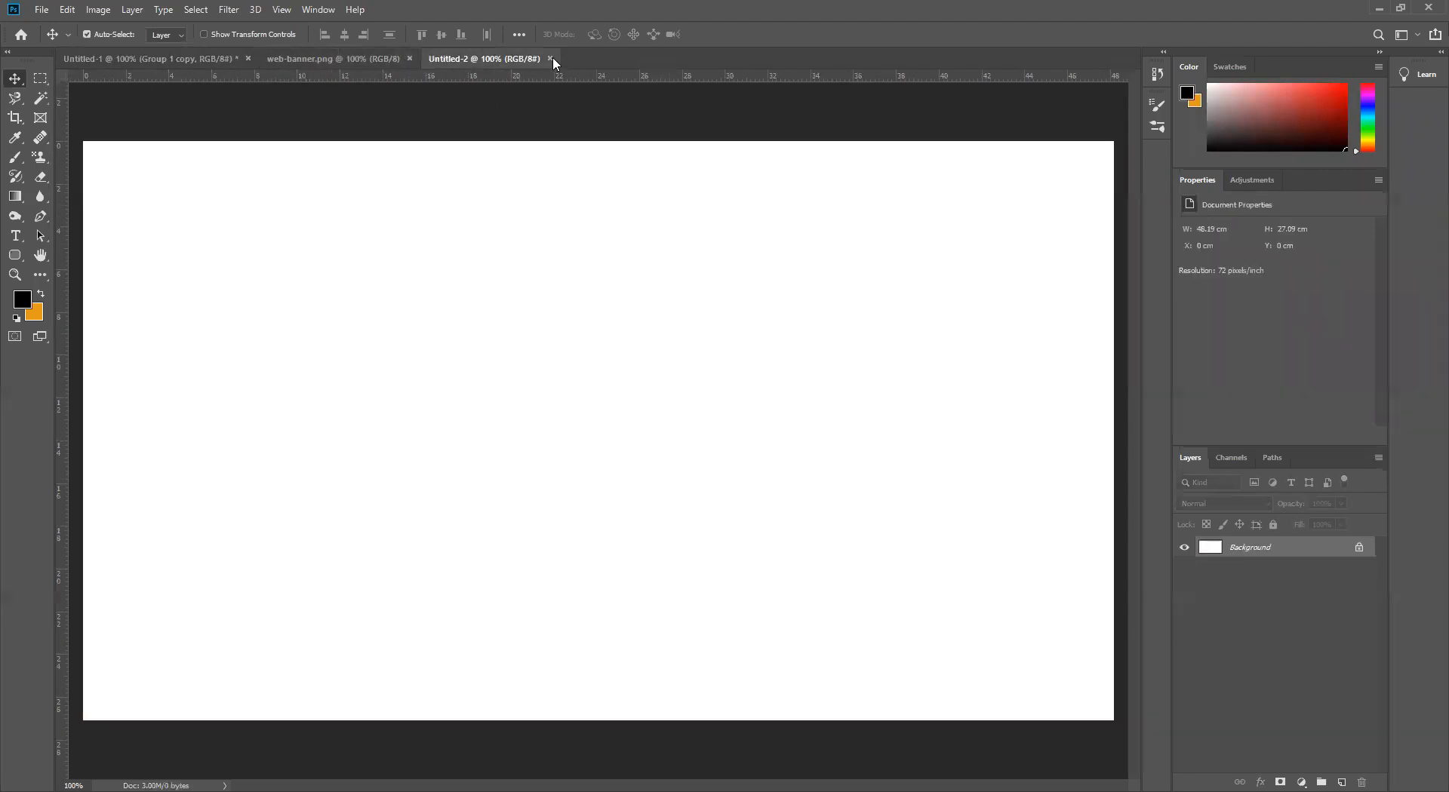
# Close the blank Untitled-2 document and web-banner.png, leaving only the penguin document open
pyautogui.click(550, 59)
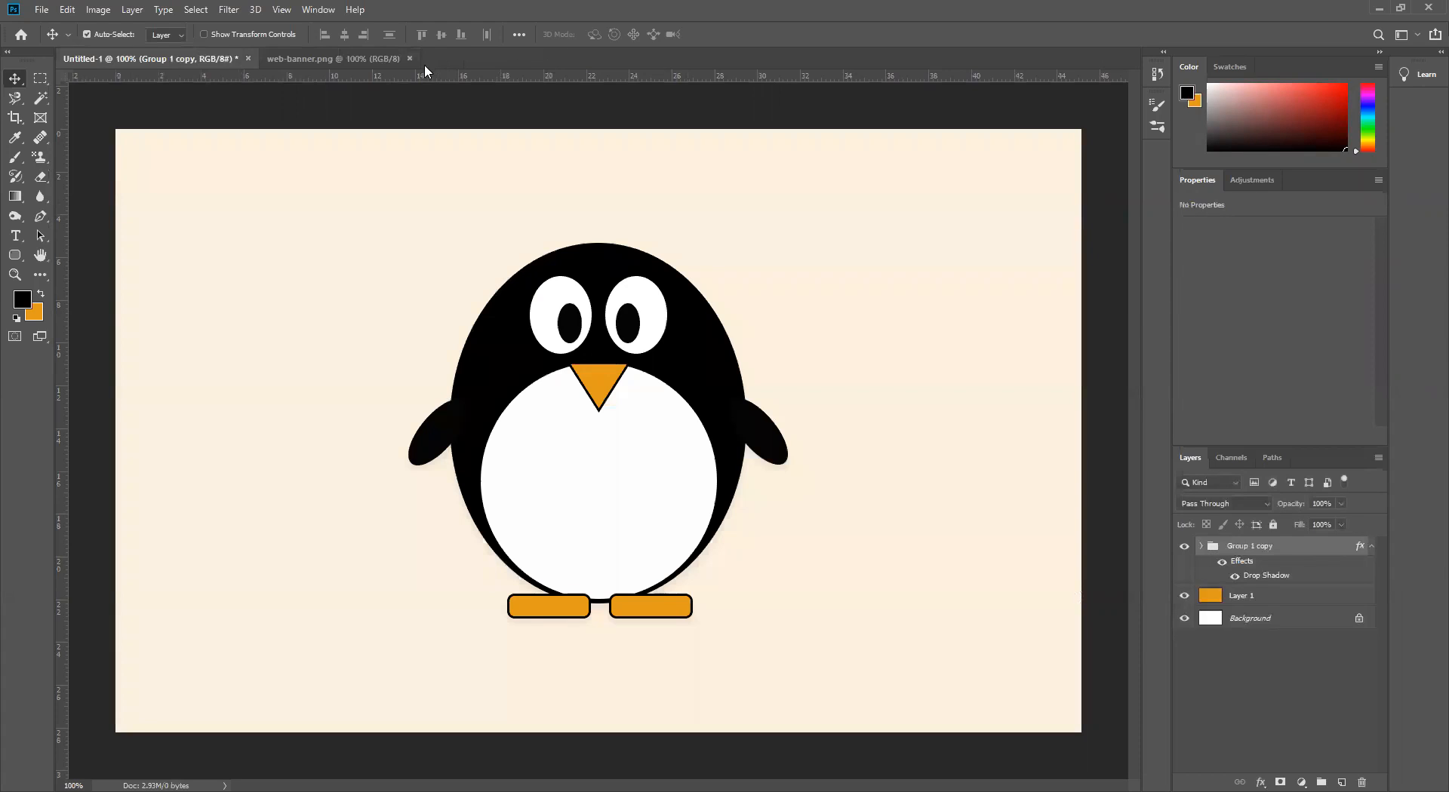
pyautogui.click(321, 61)
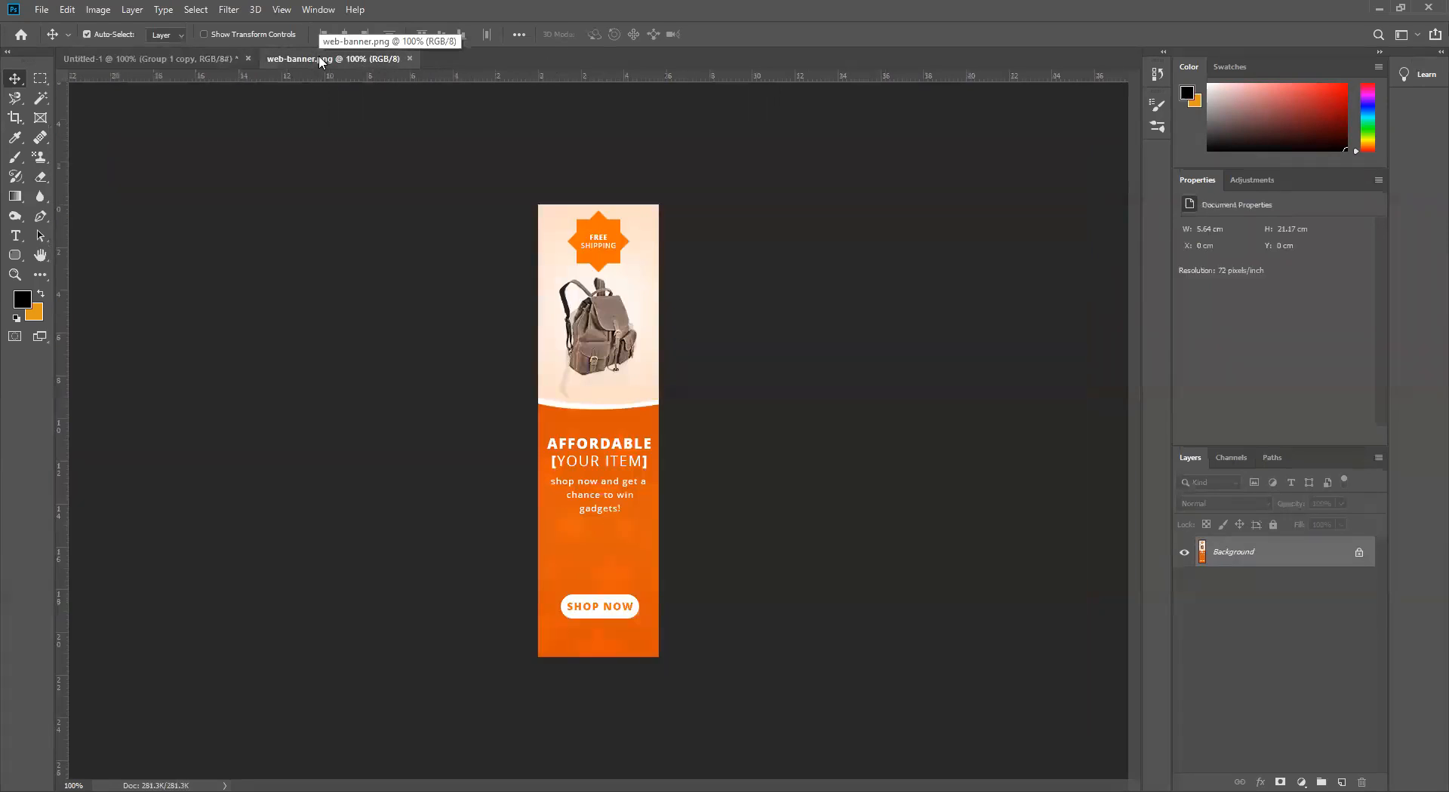
pyautogui.click(410, 58)
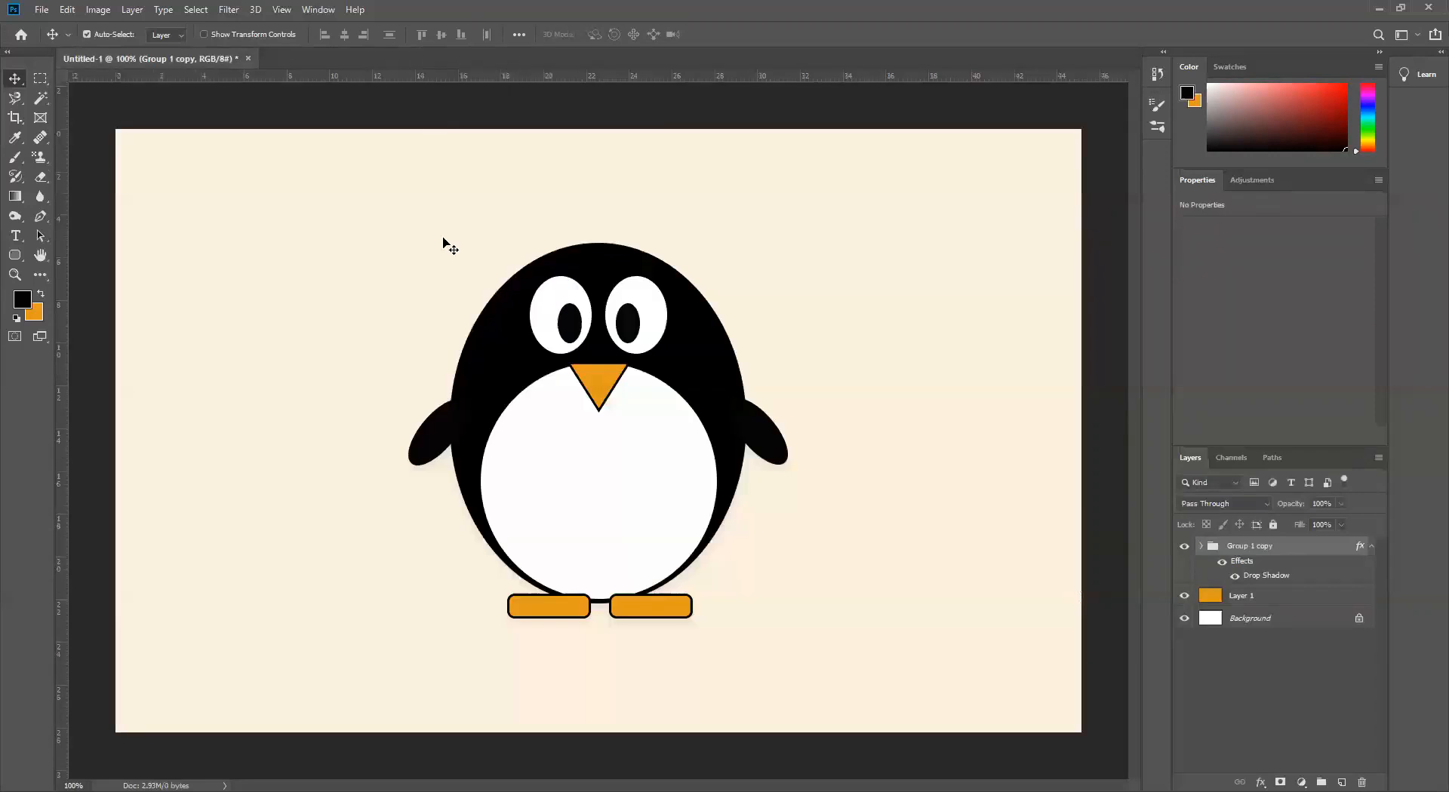
# Create a new document 1200 inches wide and 800 inches (2032 cm) high at 72 pixels/inch, in RGB Color, 8 bit, with artboards disabled
pyautogui.click(43, 10)
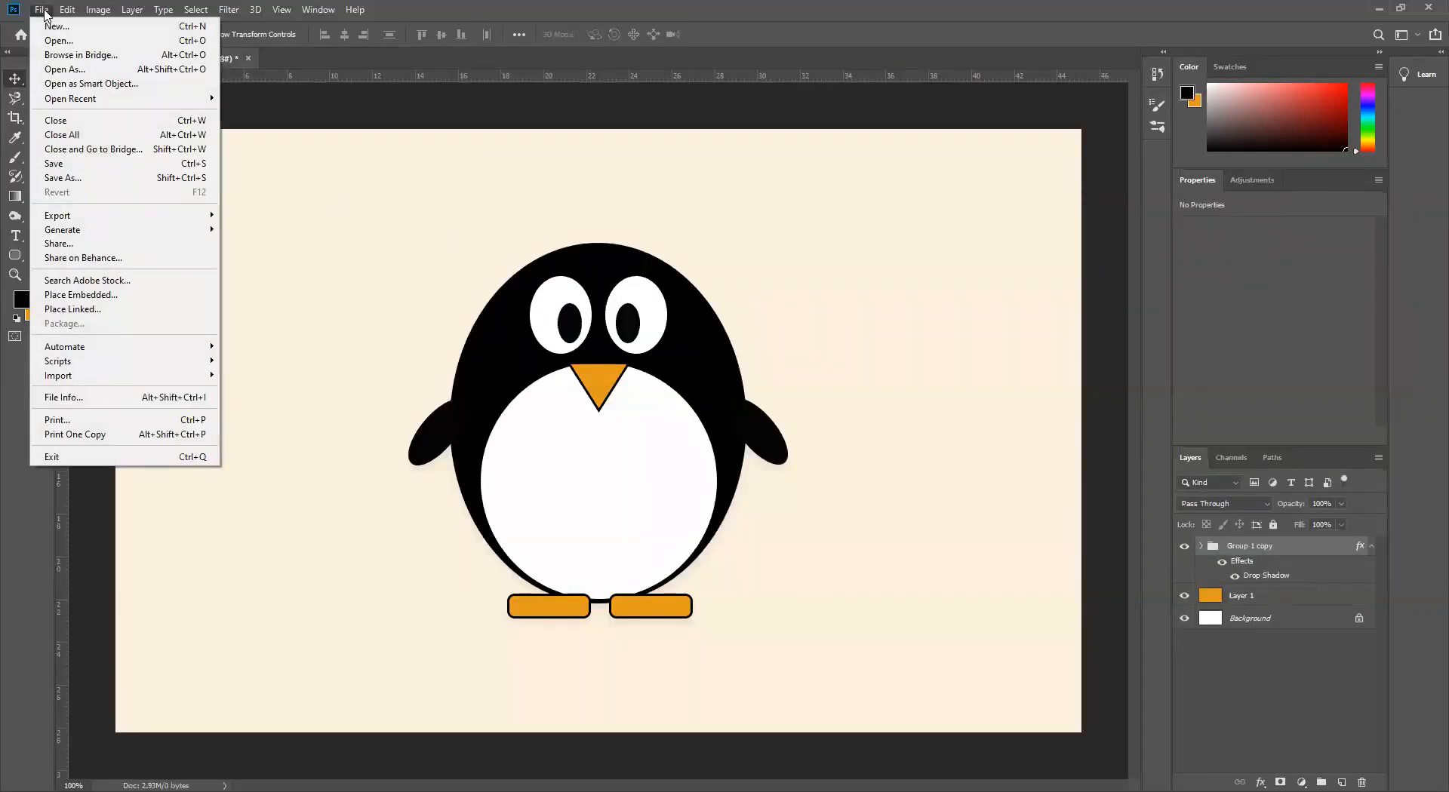
pyautogui.click(87, 31)
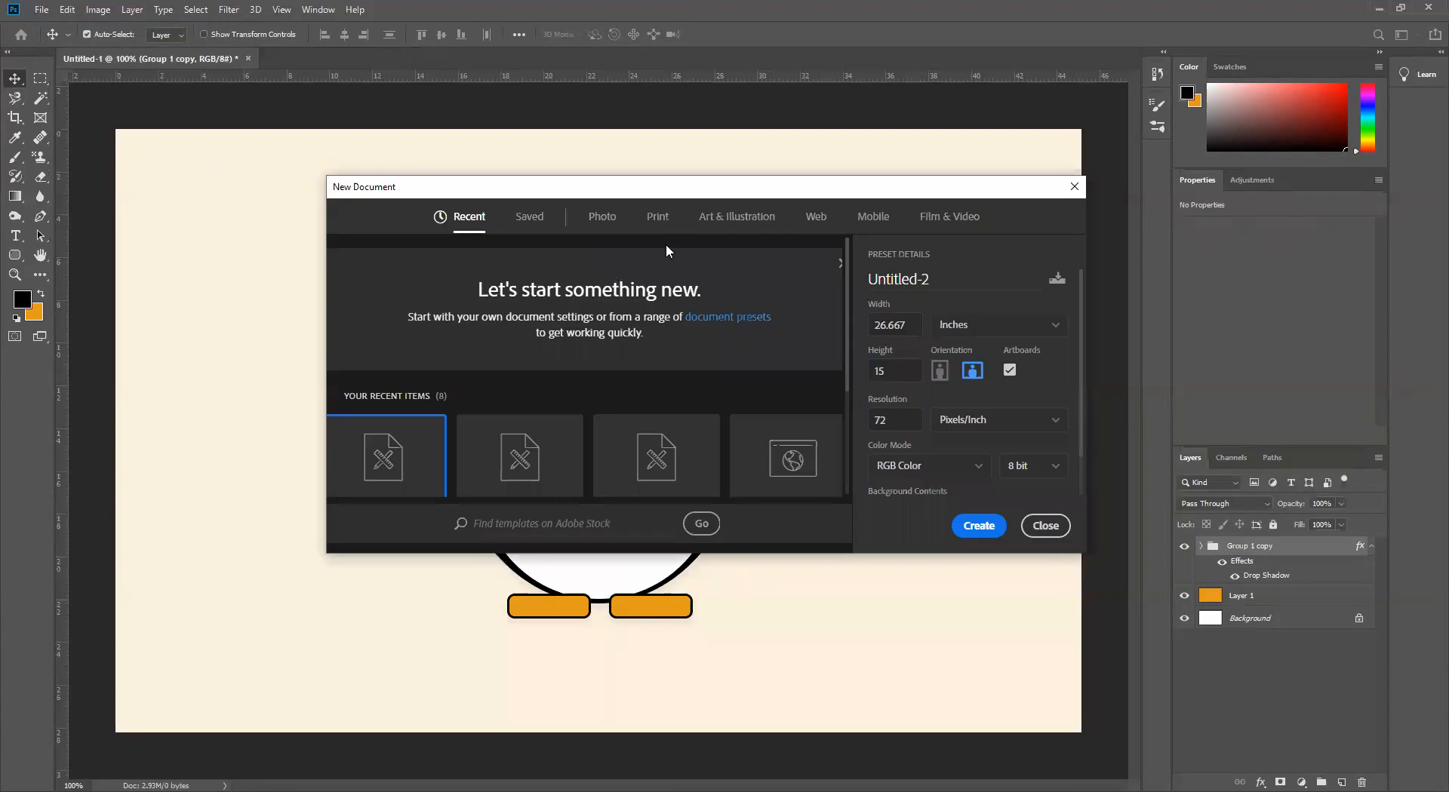
pyautogui.click(913, 327)
pyautogui.write('1200')
pyautogui.click(892, 370)
pyautogui.click(1009, 370)
pyautogui.click(978, 526)
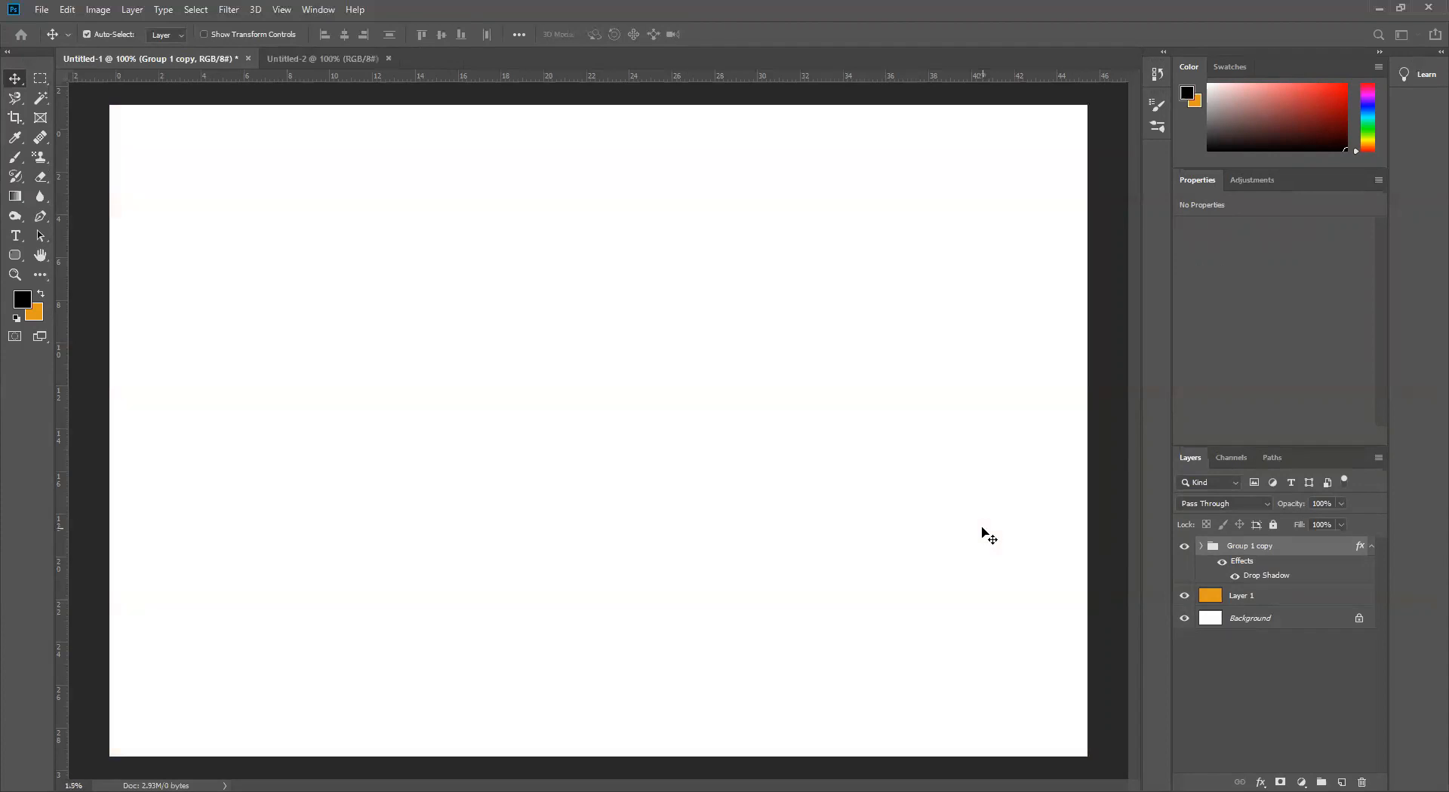
# Close the penguin document Untitled-1 without saving its changes and view the blank Untitled-2 canvas at 1% zoom
pyautogui.click(214, 58)
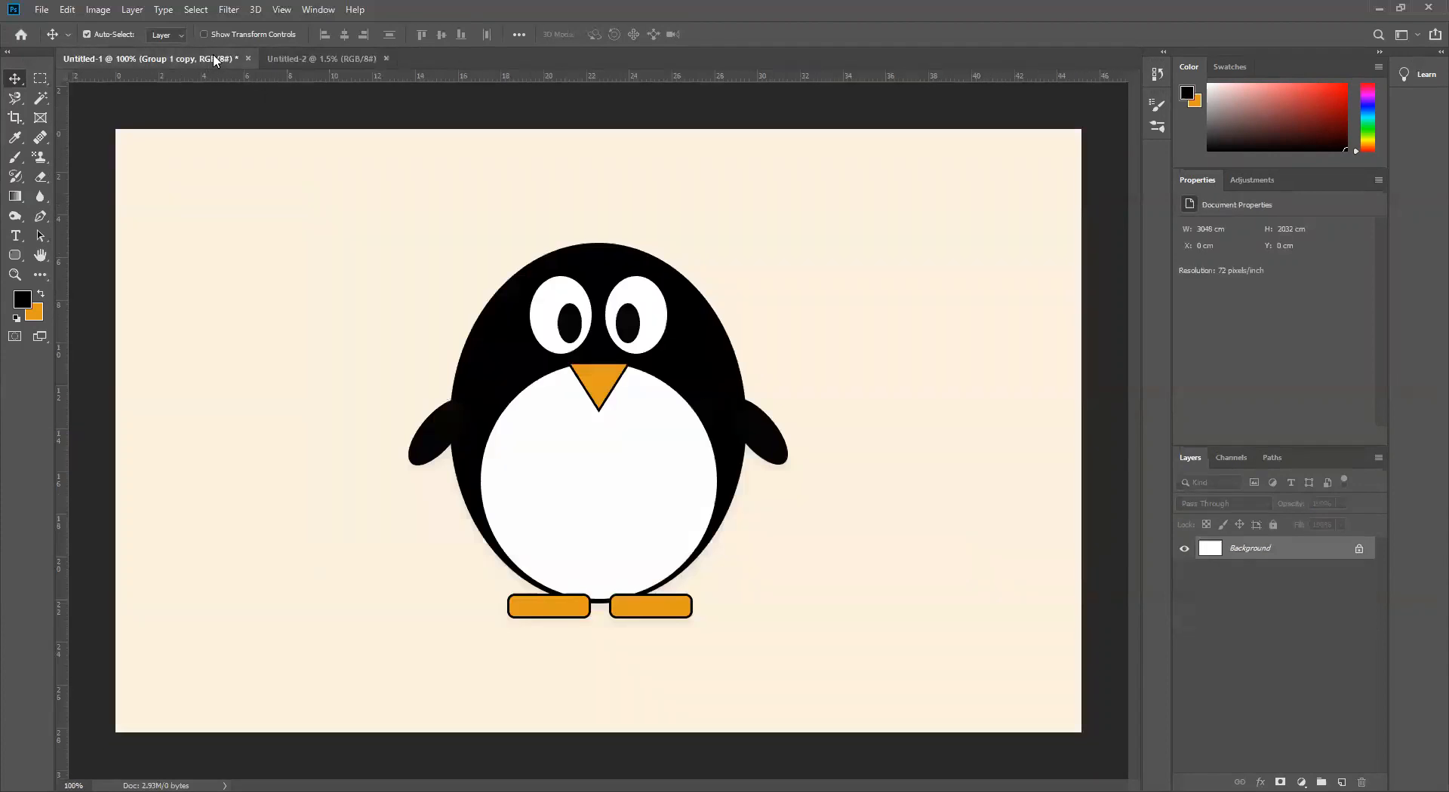
pyautogui.click(248, 59)
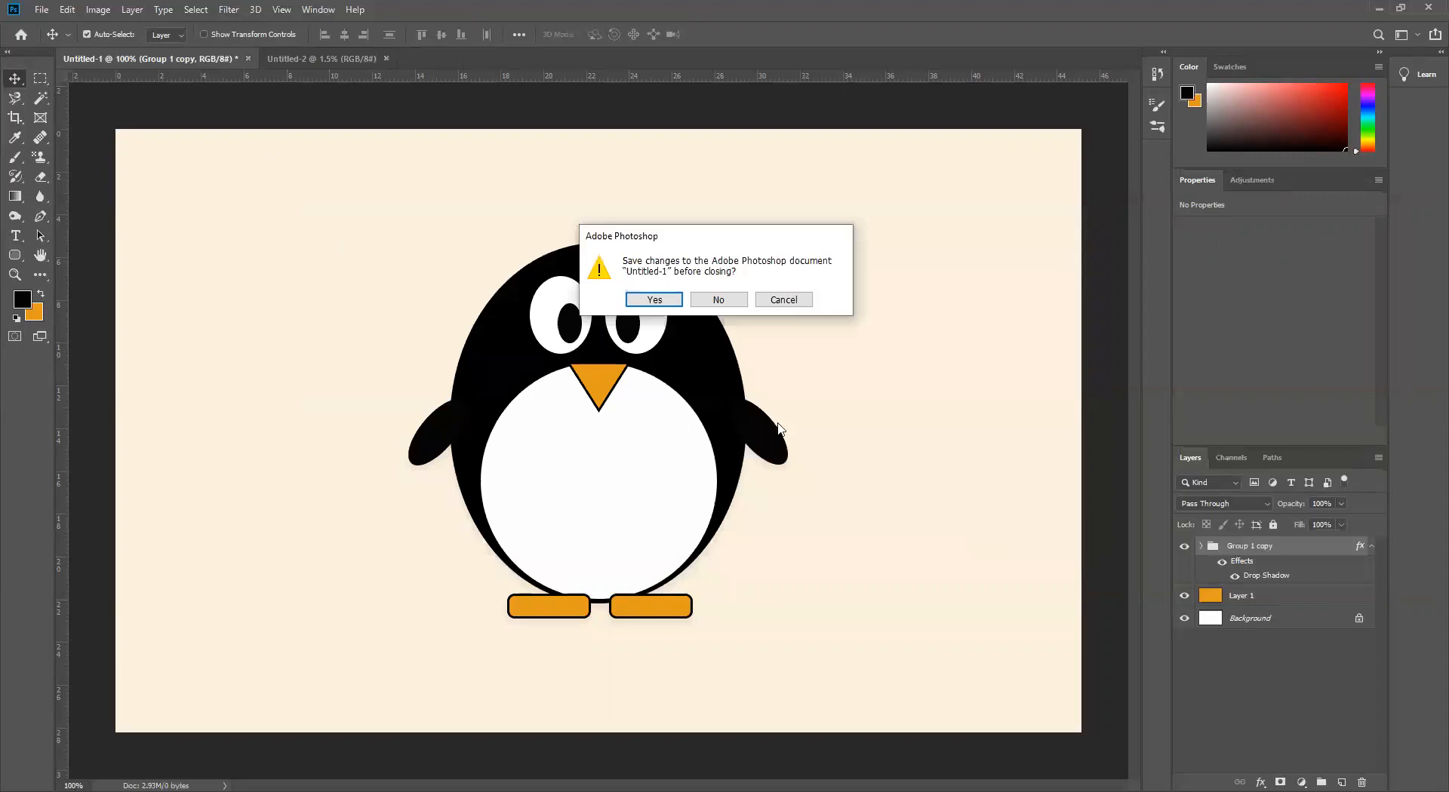
pyautogui.click(718, 300)
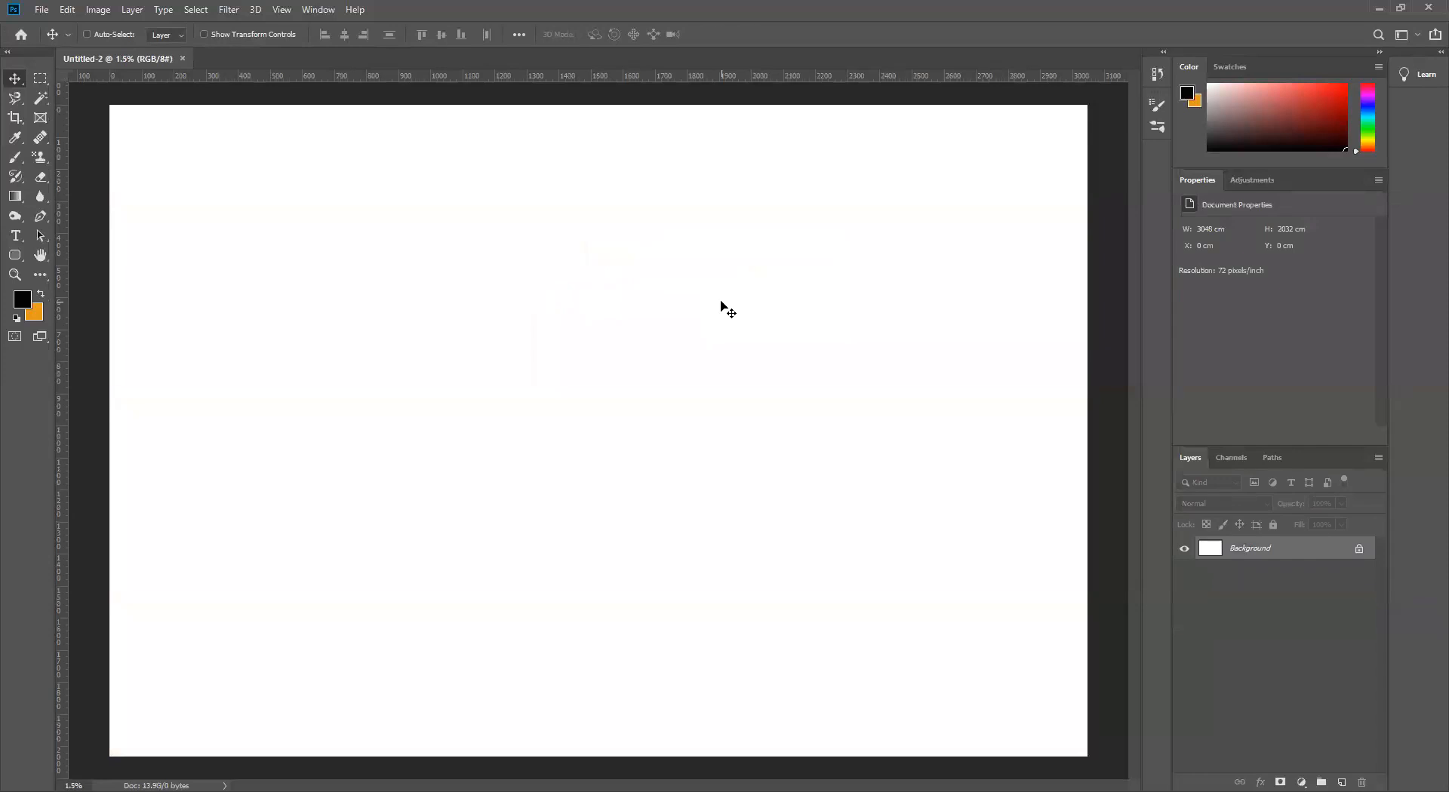
pyautogui.hotkey('ctrl', '-')
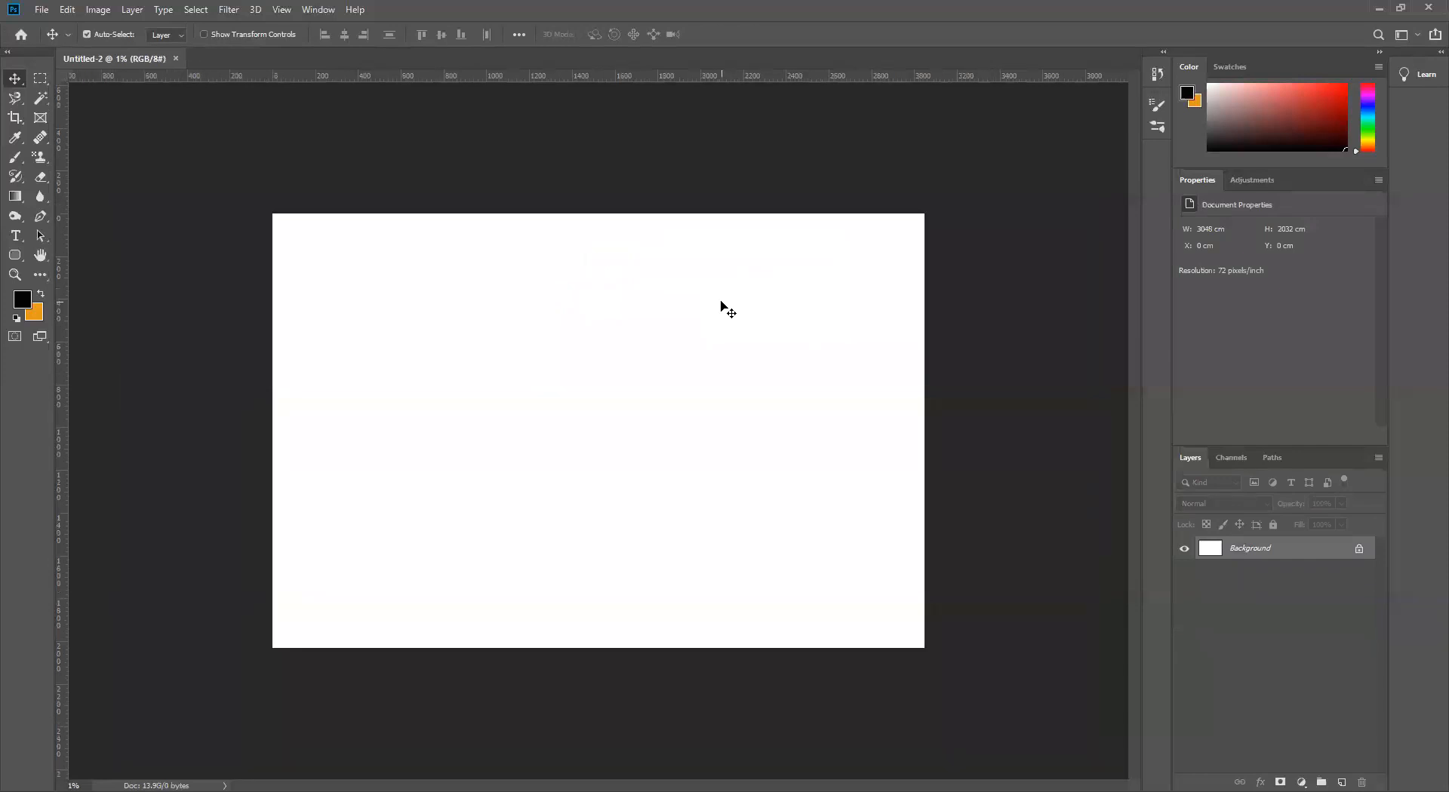